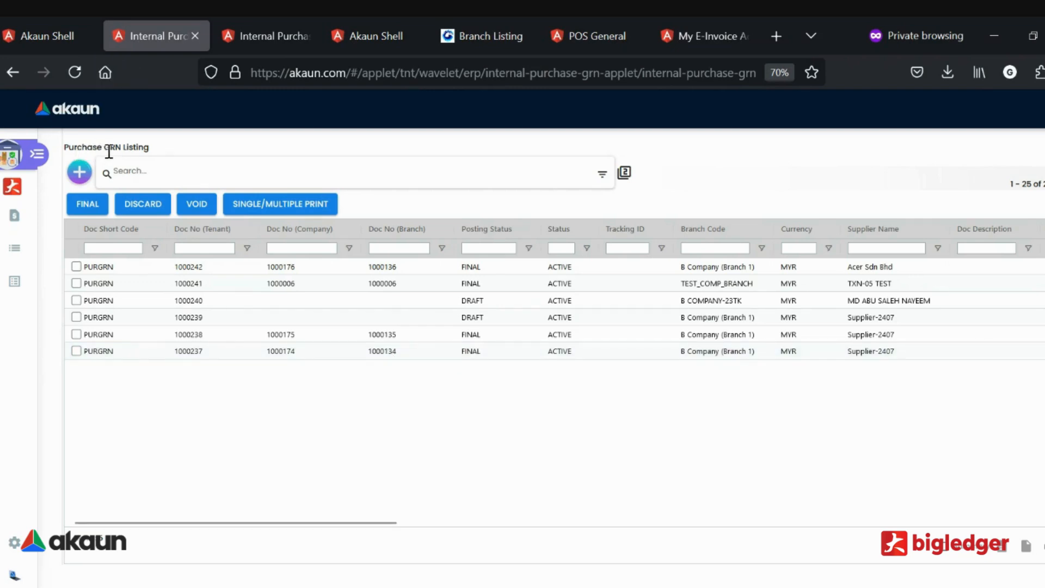
Step: Examine the Internal Purchase GRN applet's sidebar entries and the advanced search filters of the Purchase GRN listing
left_click(37, 154)
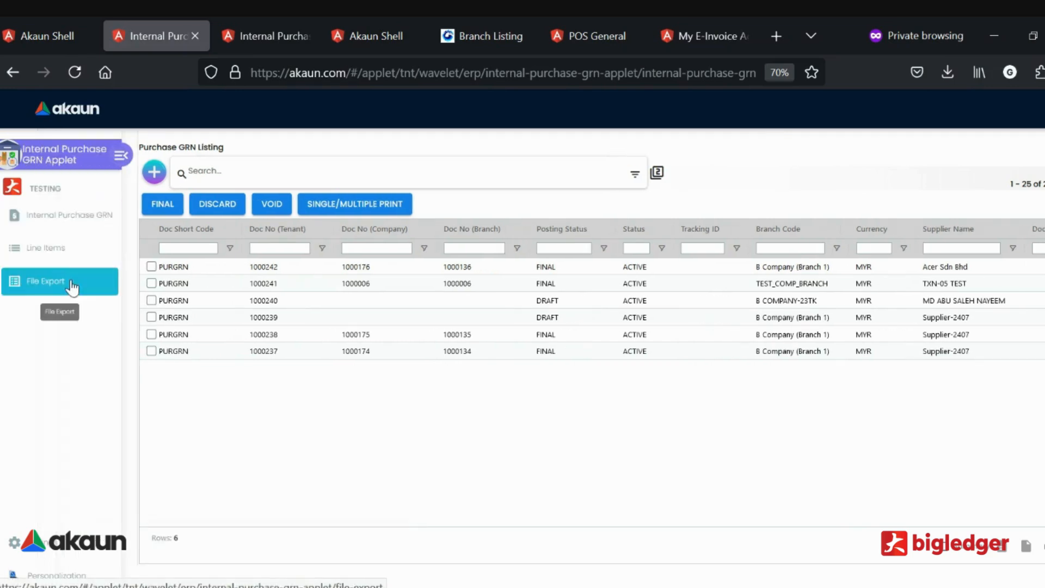
left_click(121, 156)
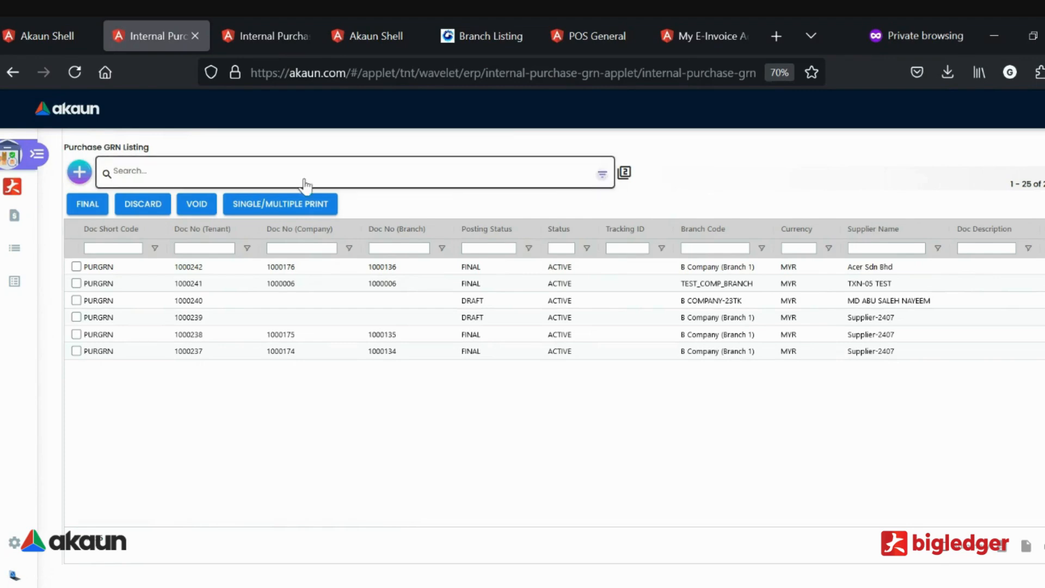
left_click(158, 183)
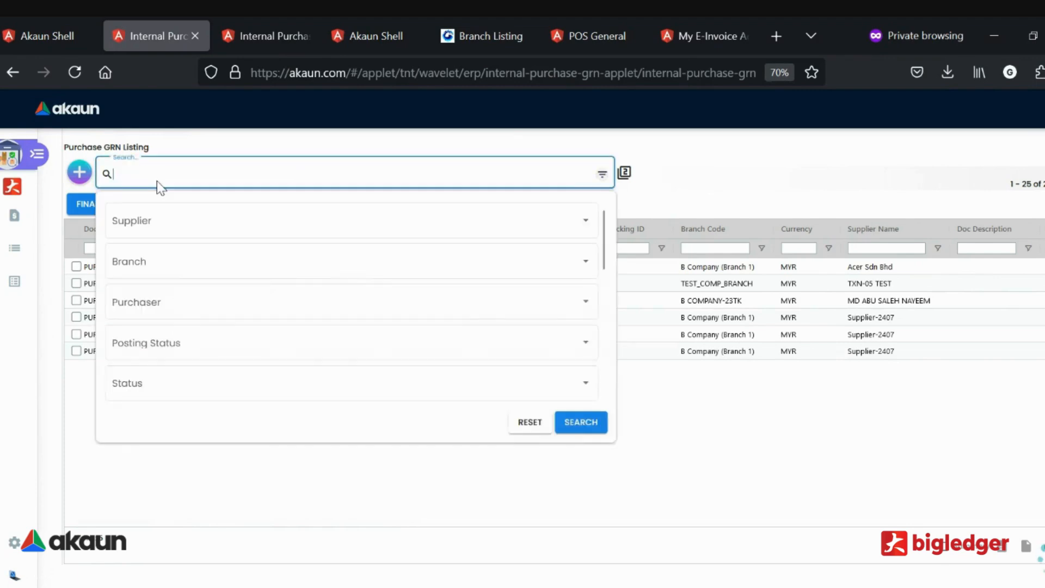
left_click(203, 228)
left_click(185, 273)
left_click(184, 271)
left_click(163, 420)
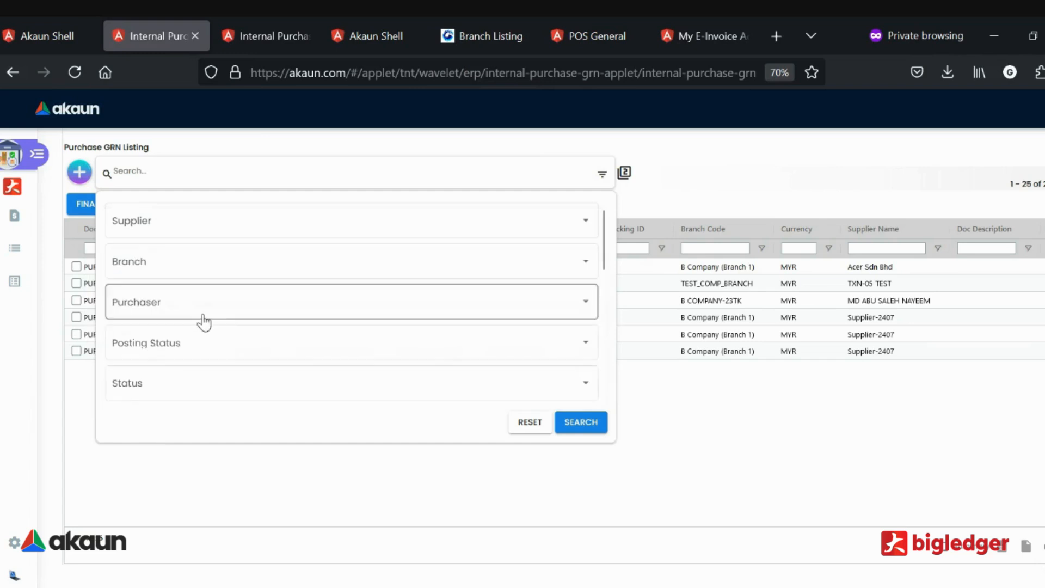
left_click(201, 320)
left_click(173, 441)
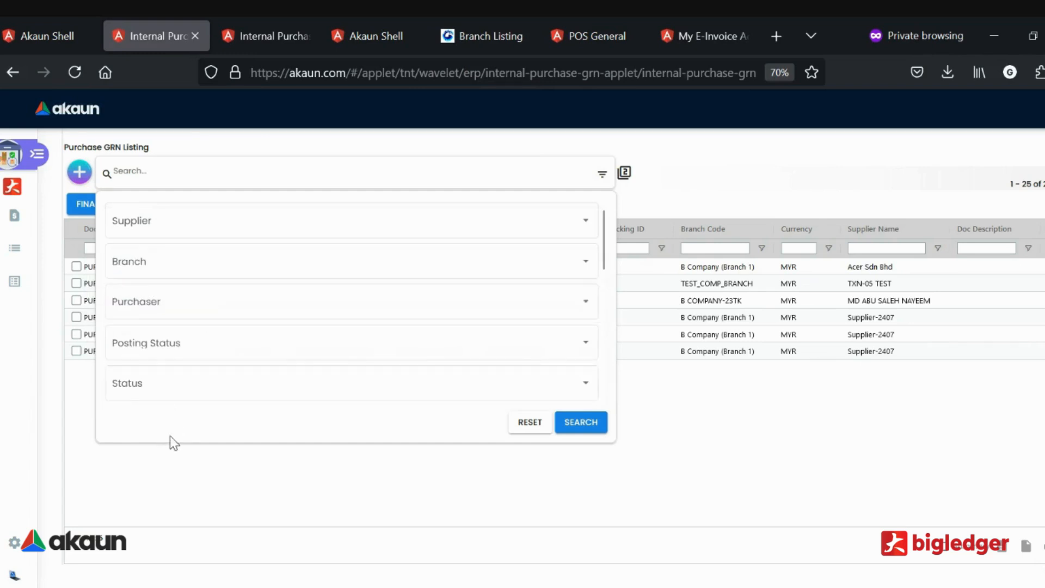
scroll(234, 311, "down", 3)
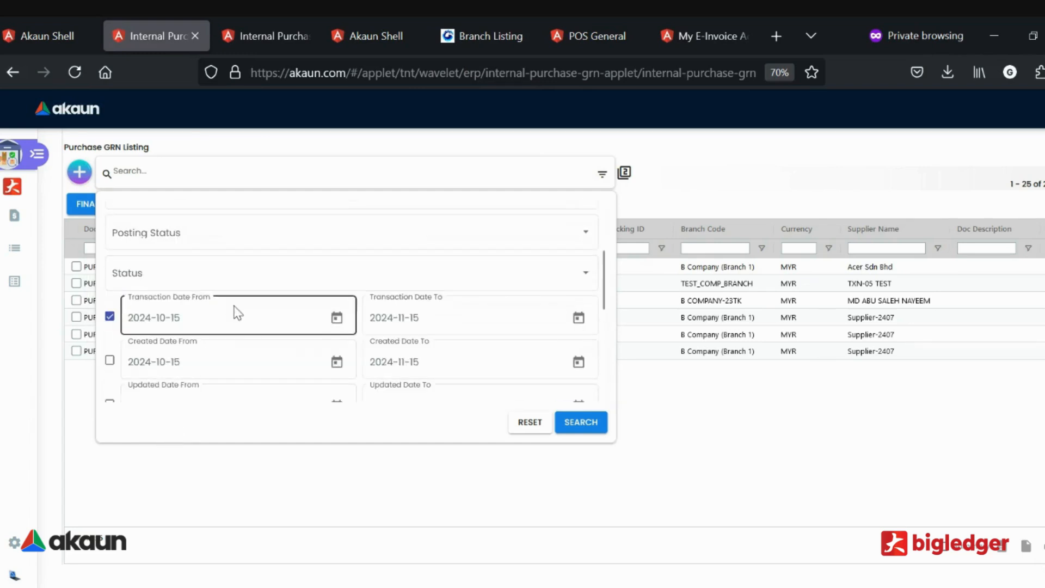
left_click(238, 494)
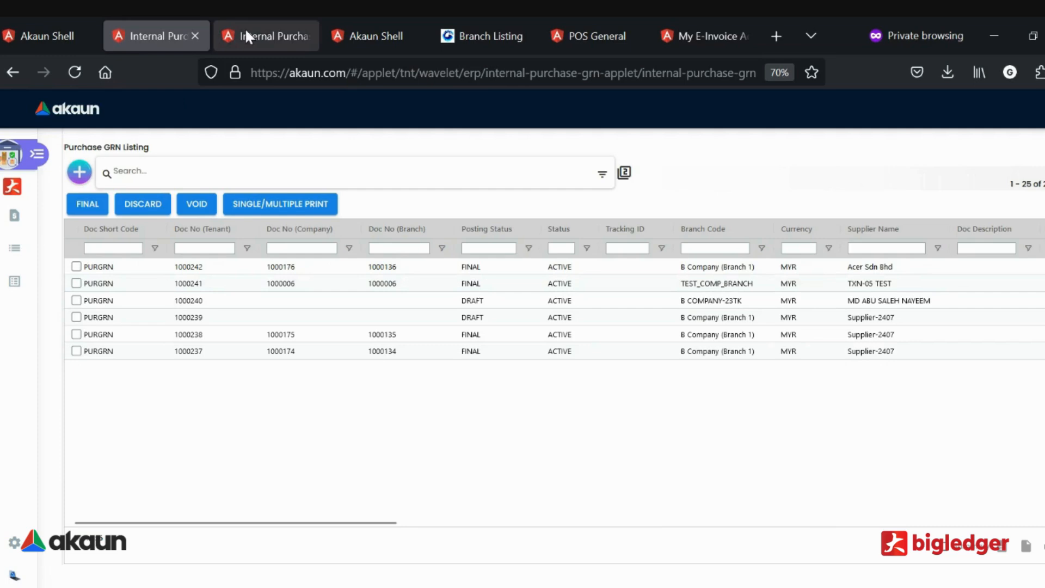
Step: Look over the Purchase Order listing in the Internal Purchase Order applet and return to the Purchase GRN listing
left_click(267, 35)
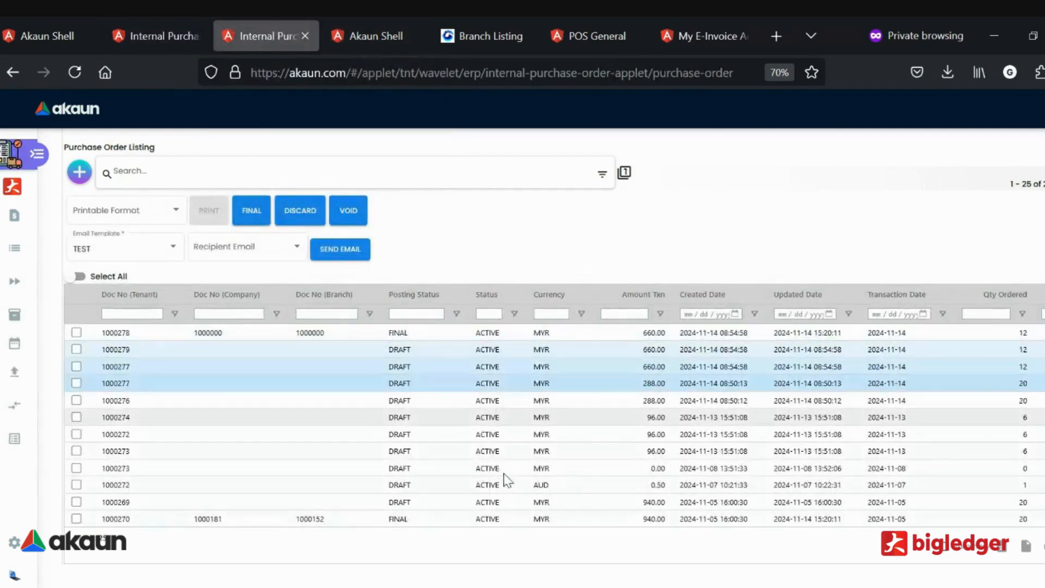
left_click_drag(298, 520, 305, 545)
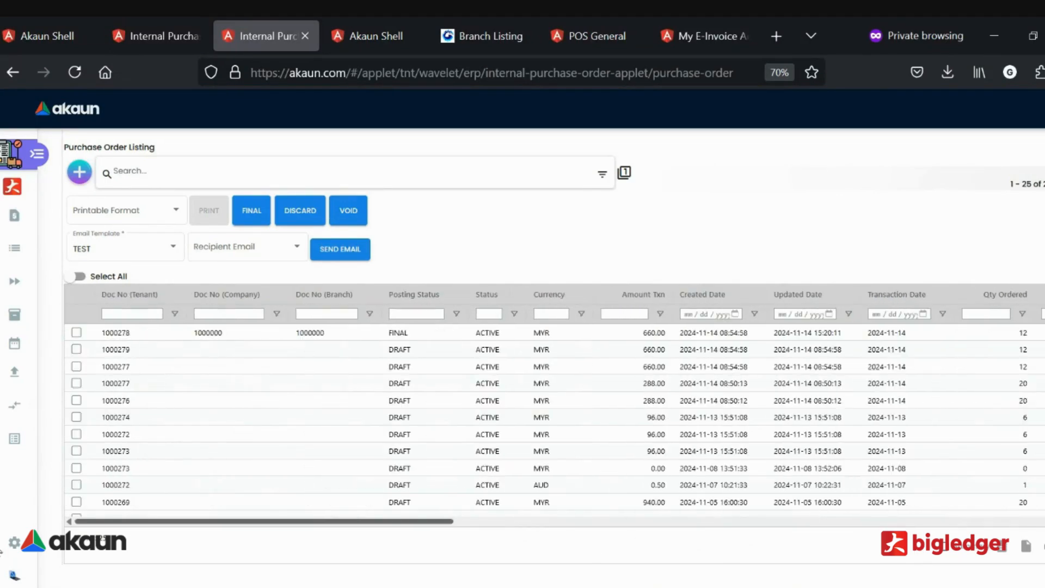
left_click(121, 17)
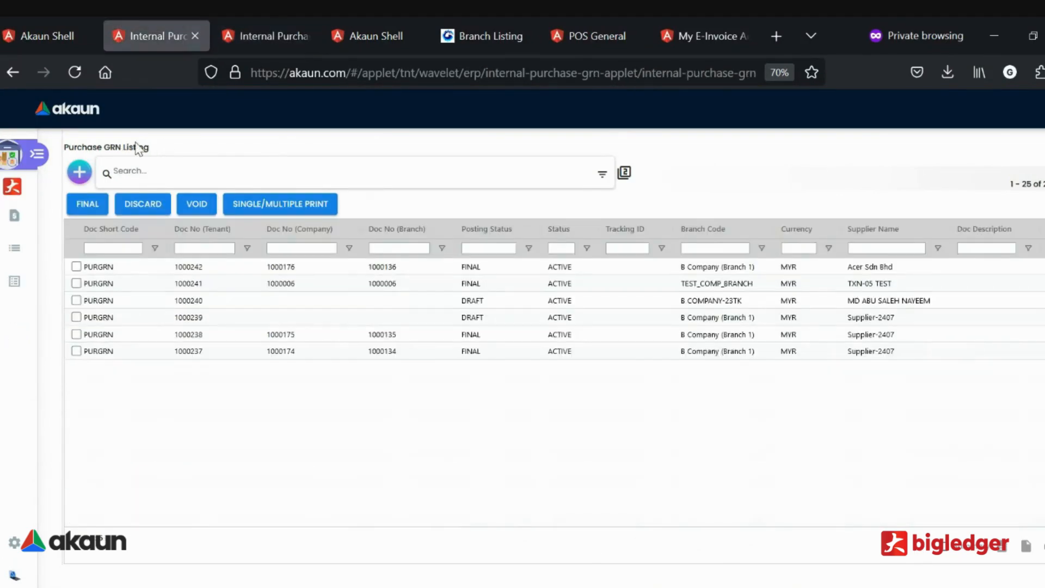
Step: Create a new purchase GRN with branch B Company (Branch 1) and location B Company (1)
left_click(80, 174)
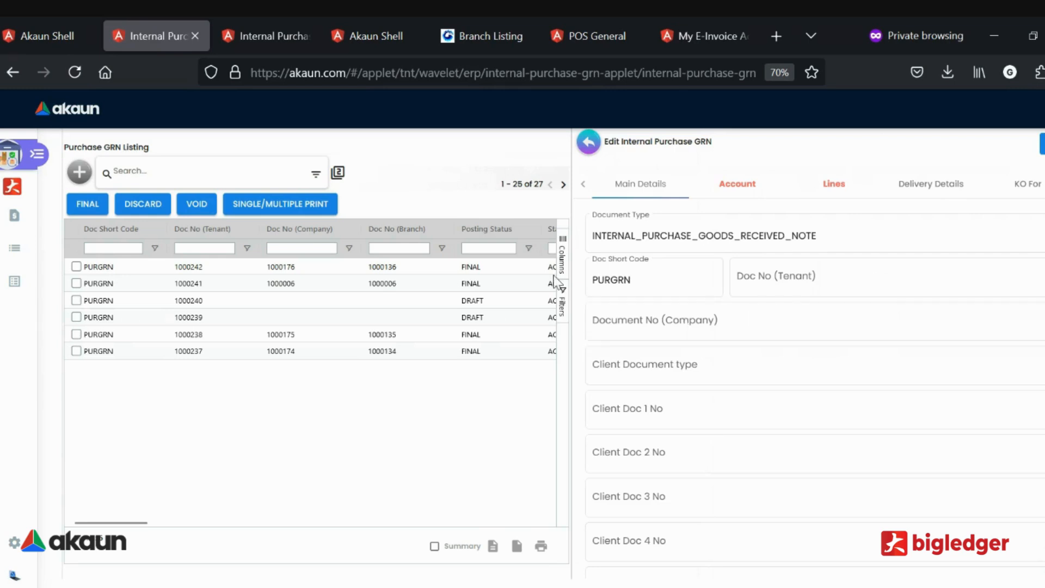
scroll(852, 408, "down", 3)
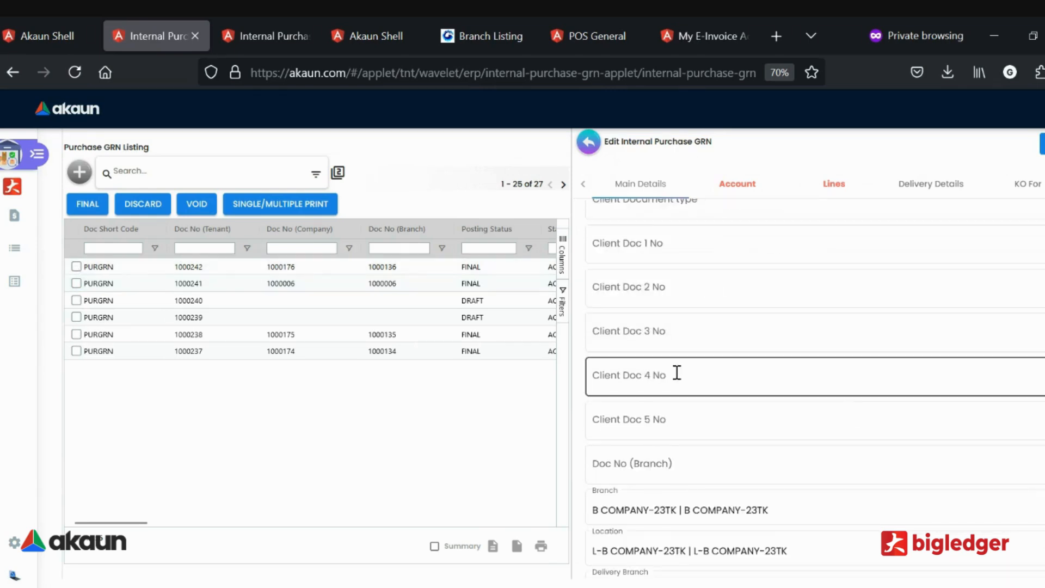
scroll(675, 390, "down", 1)
left_click(669, 457)
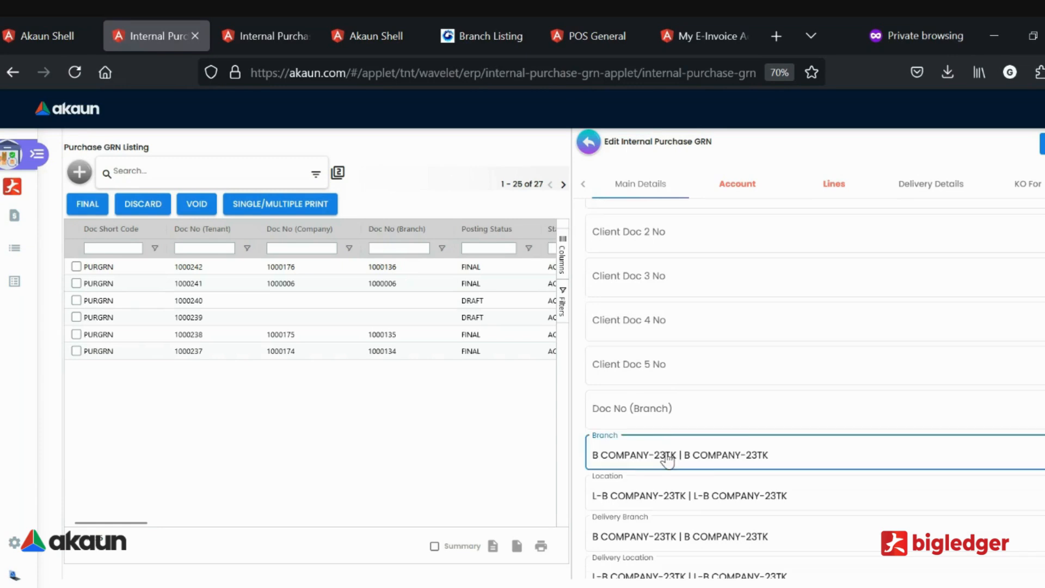
left_click(677, 492)
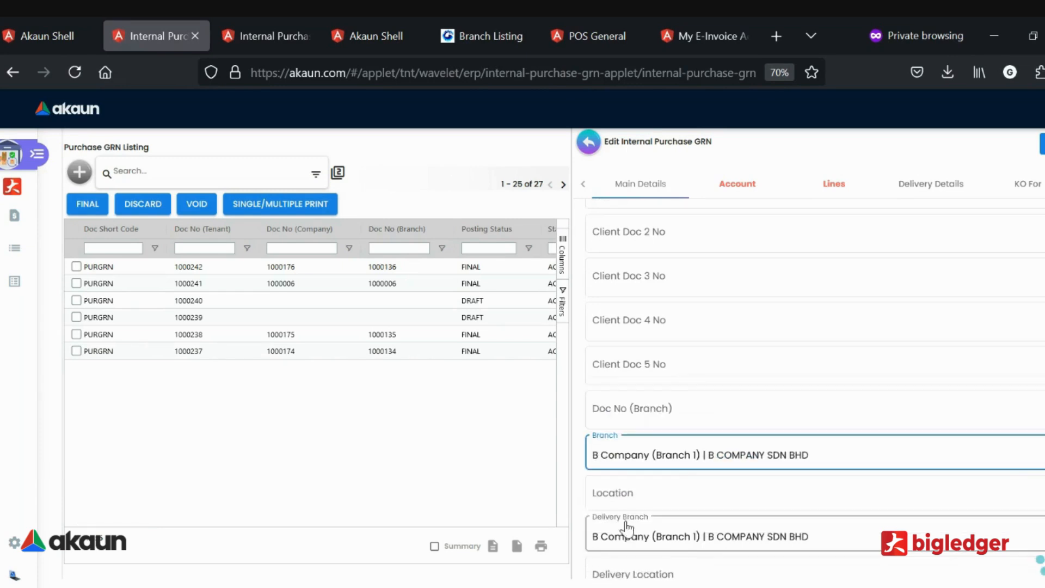
left_click(682, 502)
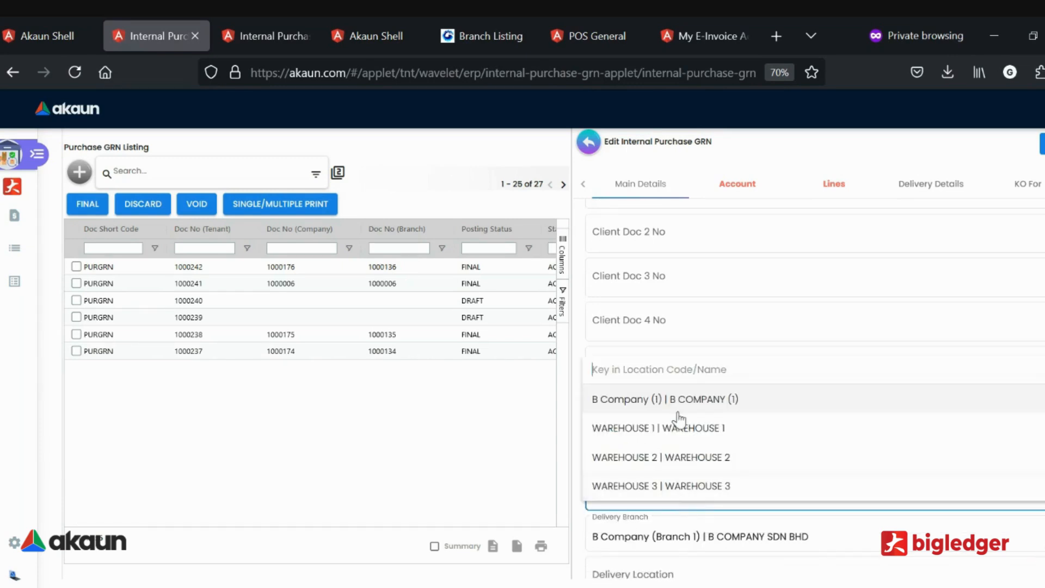
left_click(740, 407)
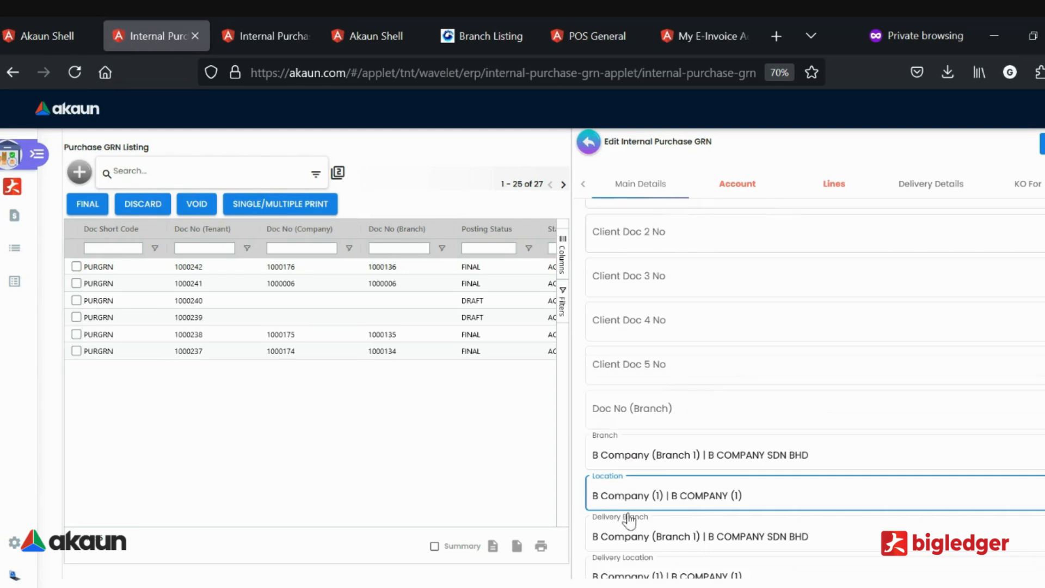
Step: Knock off the first listed purchase order from Supplier-2407 into the new GRN
left_click(1025, 202)
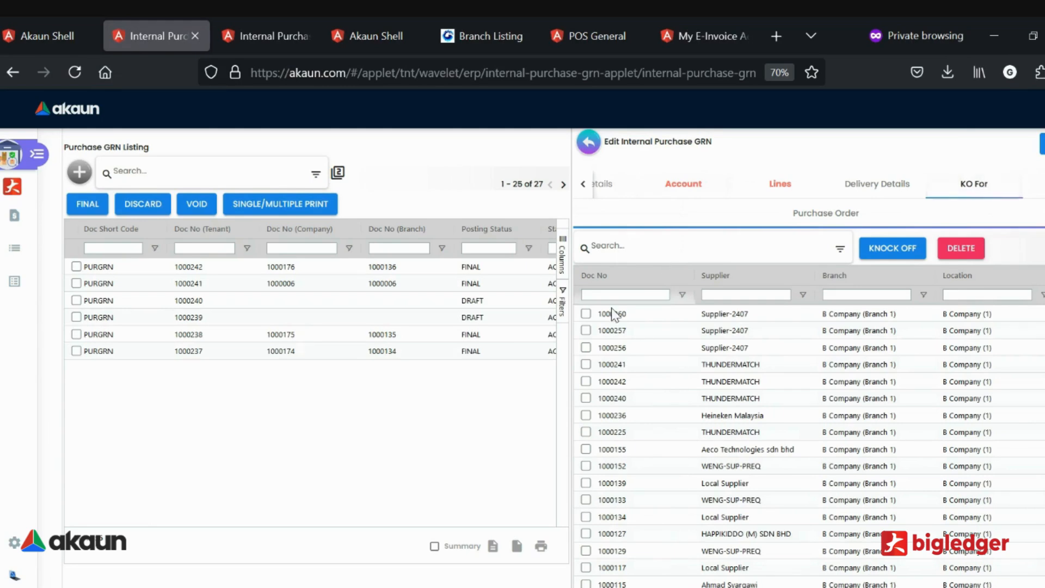
left_click(586, 314)
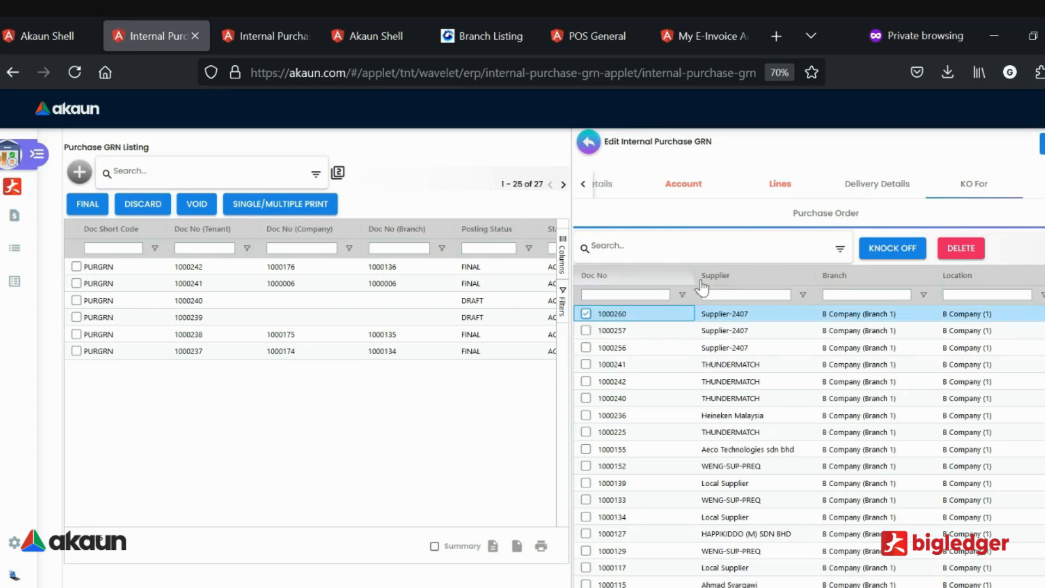
left_click(879, 249)
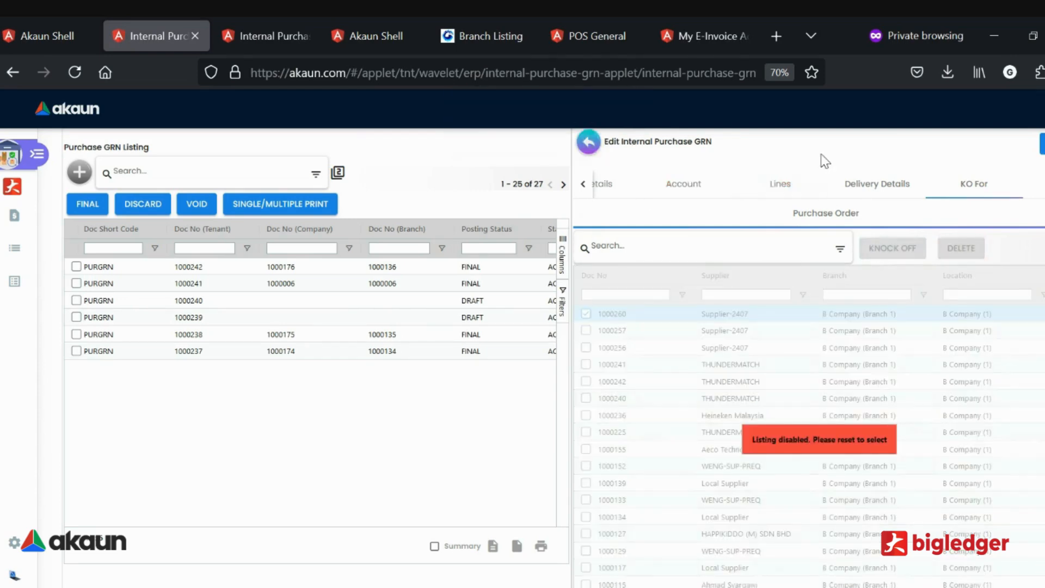
Step: Review the supplier's entity details and the item lines with their quantities on the GRN
left_click(701, 184)
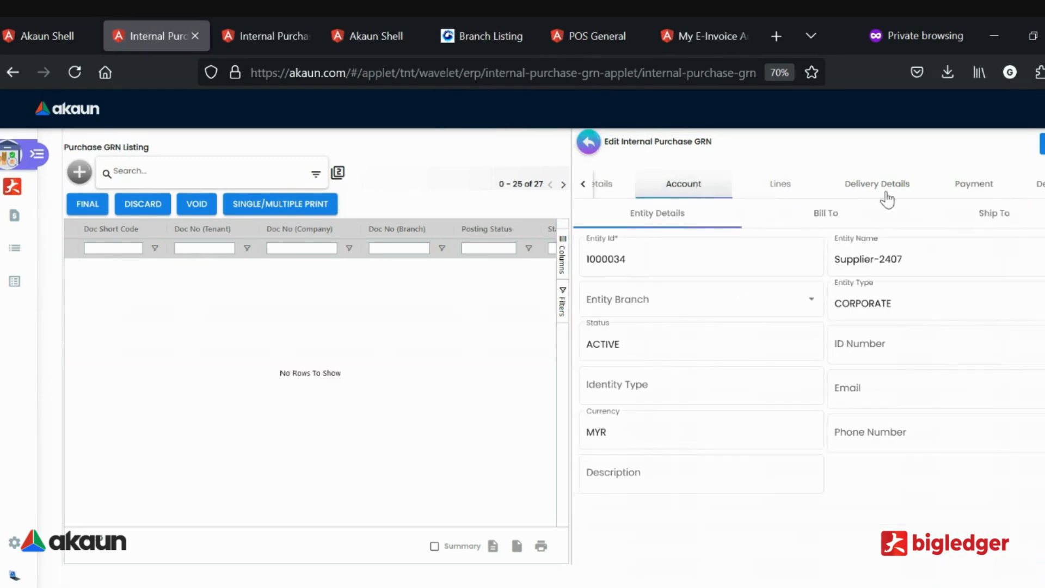
left_click(781, 185)
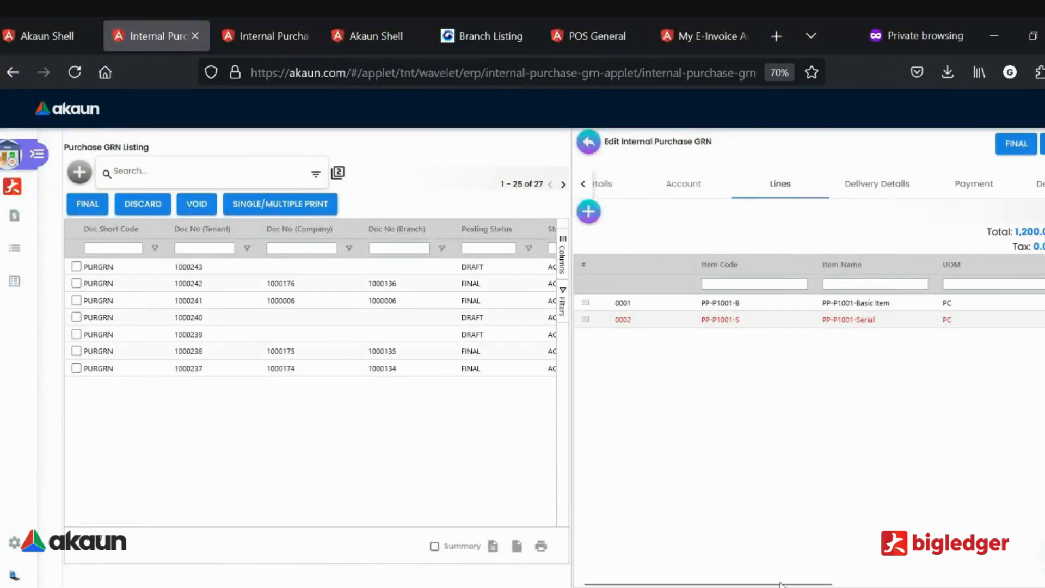
left_click_drag(782, 582, 949, 575)
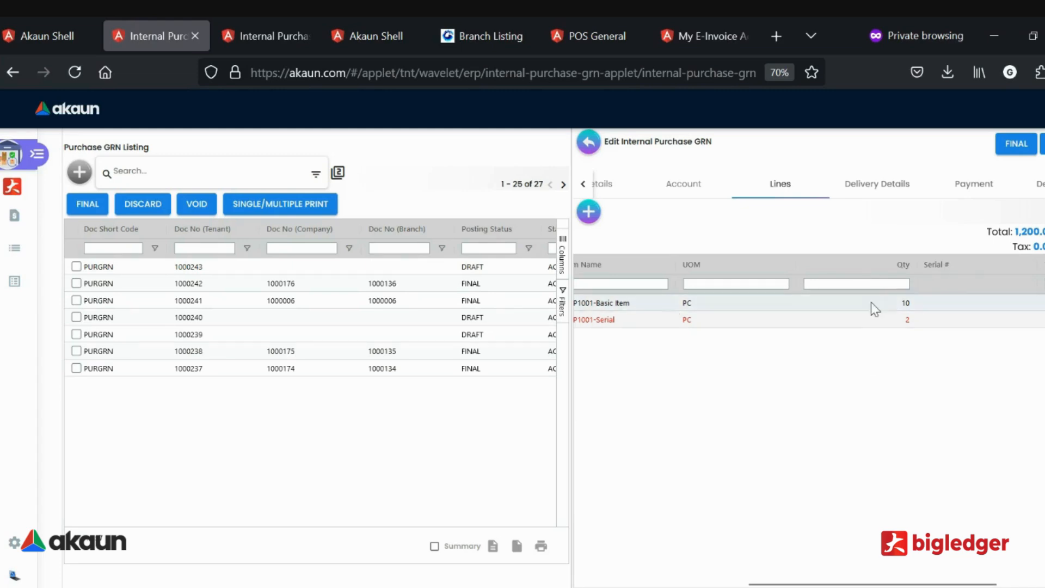
Step: Open the PP-P1001-Serial line item and review its main details through to the remarks and tracking ID
left_click(884, 322)
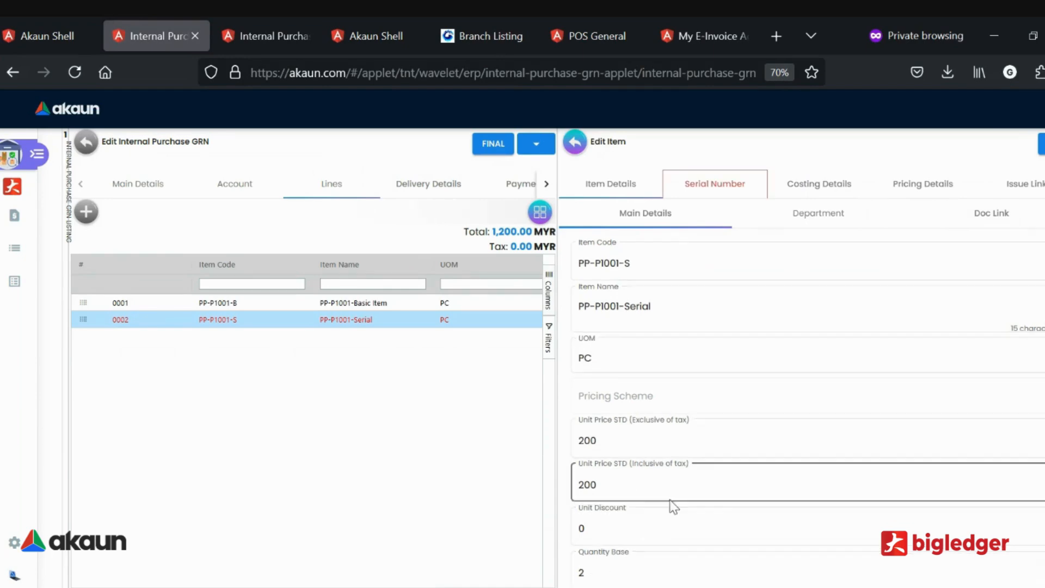
scroll(672, 501, "down", 10)
scroll(674, 506, "down", 7)
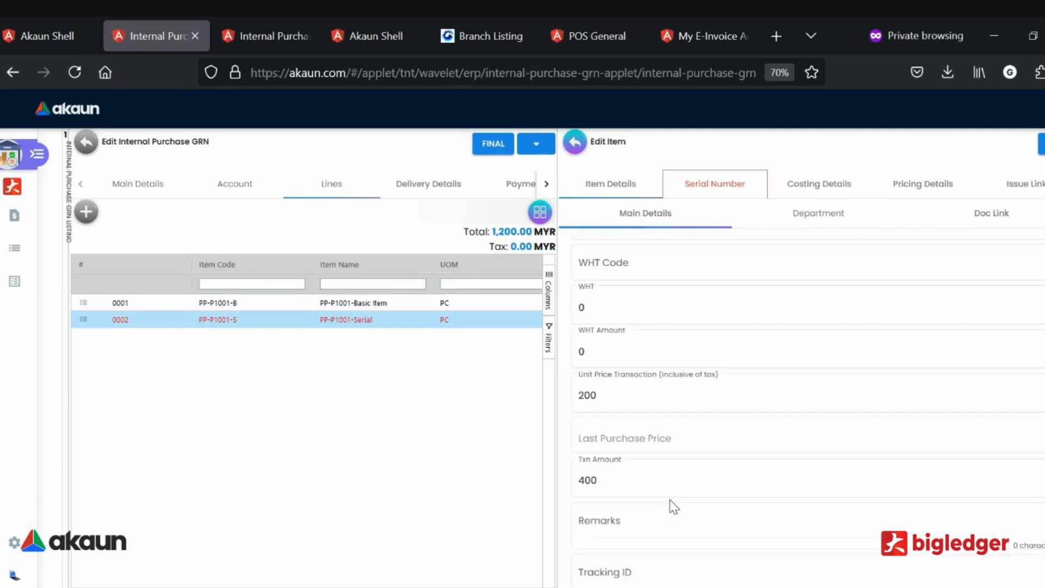
scroll(854, 527, "down", 1)
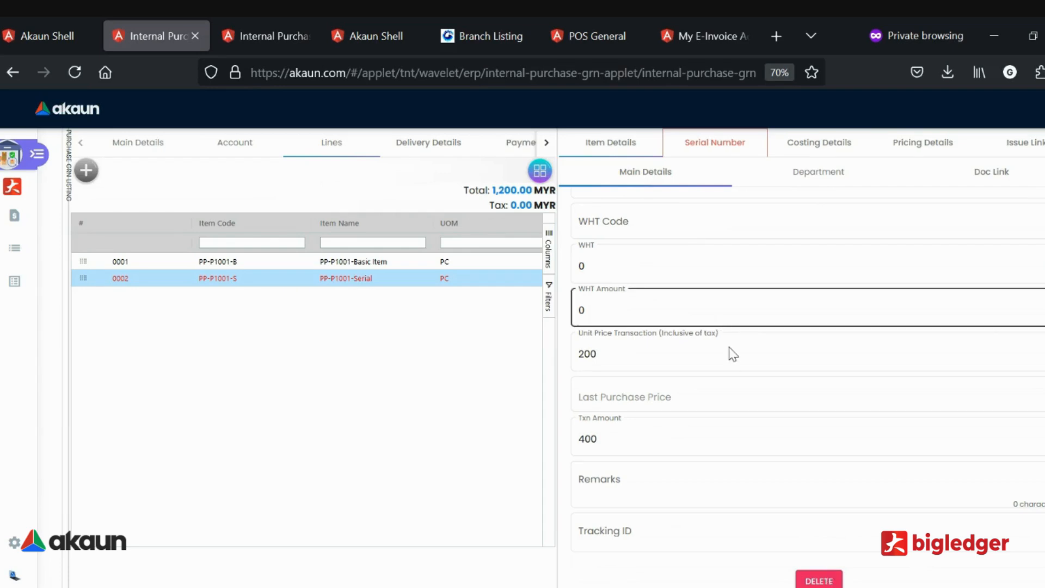
scroll(472, 379, "up", 1)
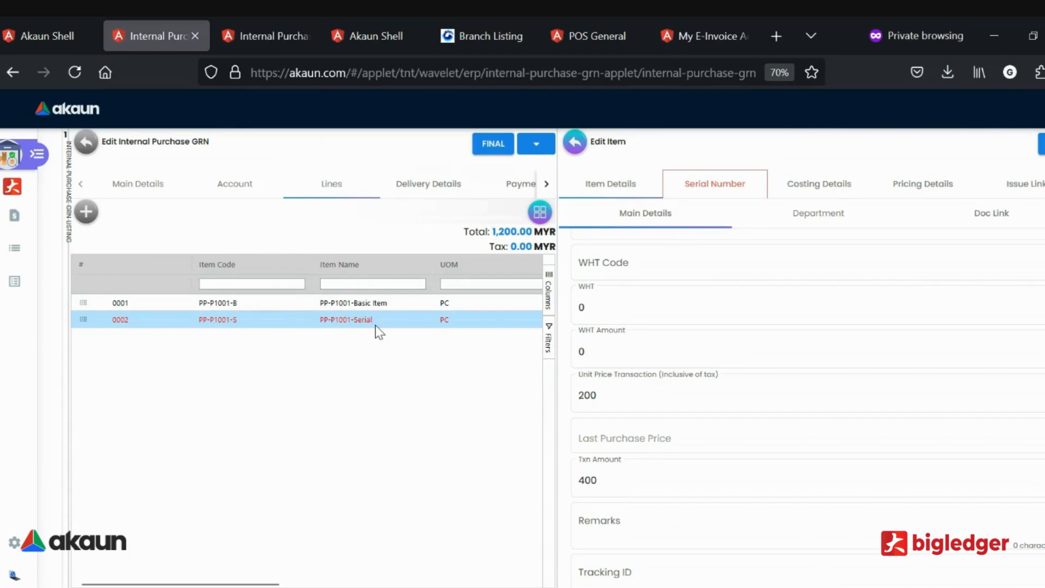
Step: Examine the serial number entry options for the PP-P1001-Serial item, including the delimiter choices and the file import
left_click(711, 184)
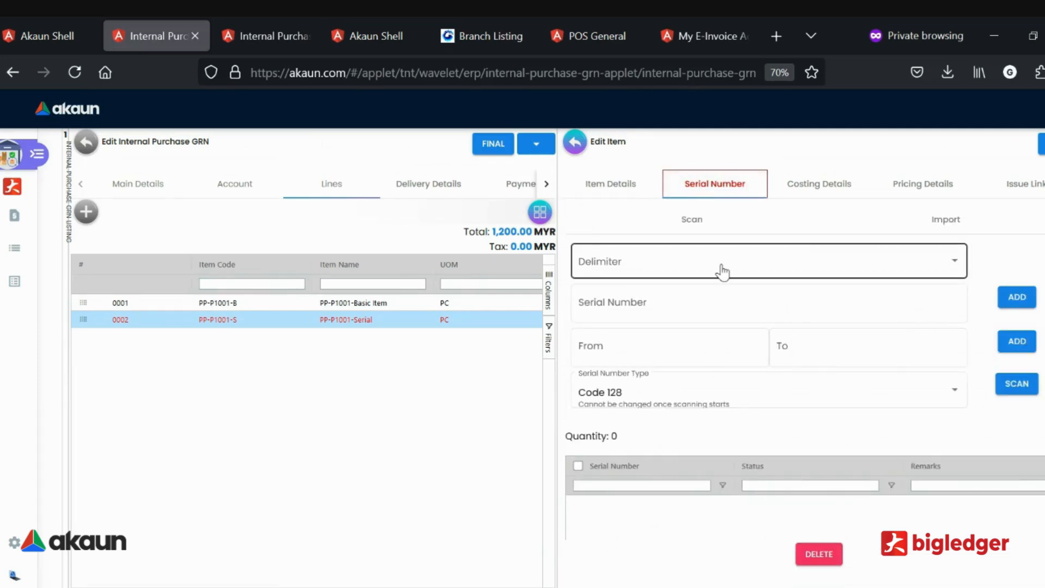
left_click(712, 305)
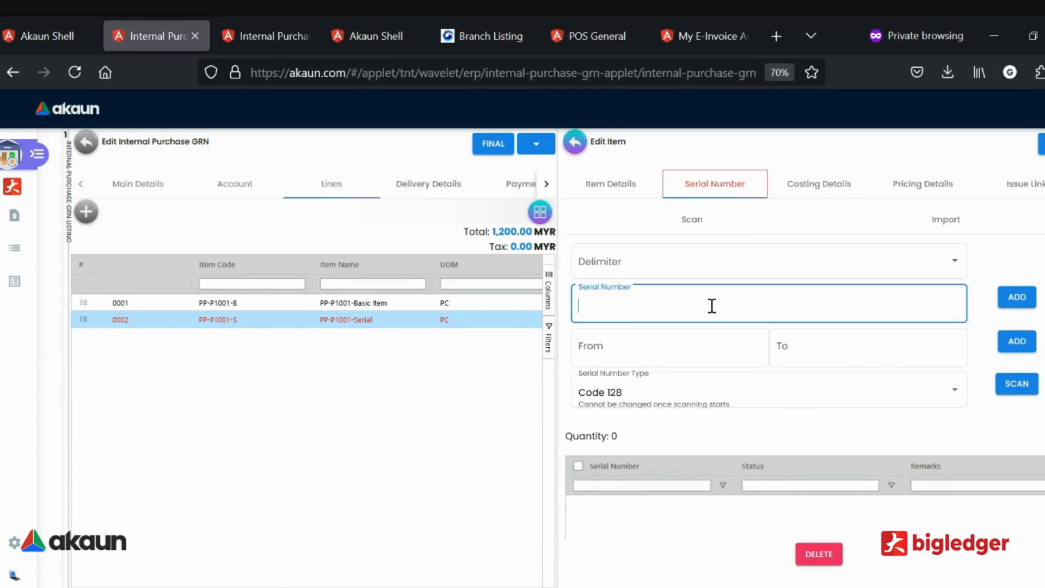
left_click(712, 266)
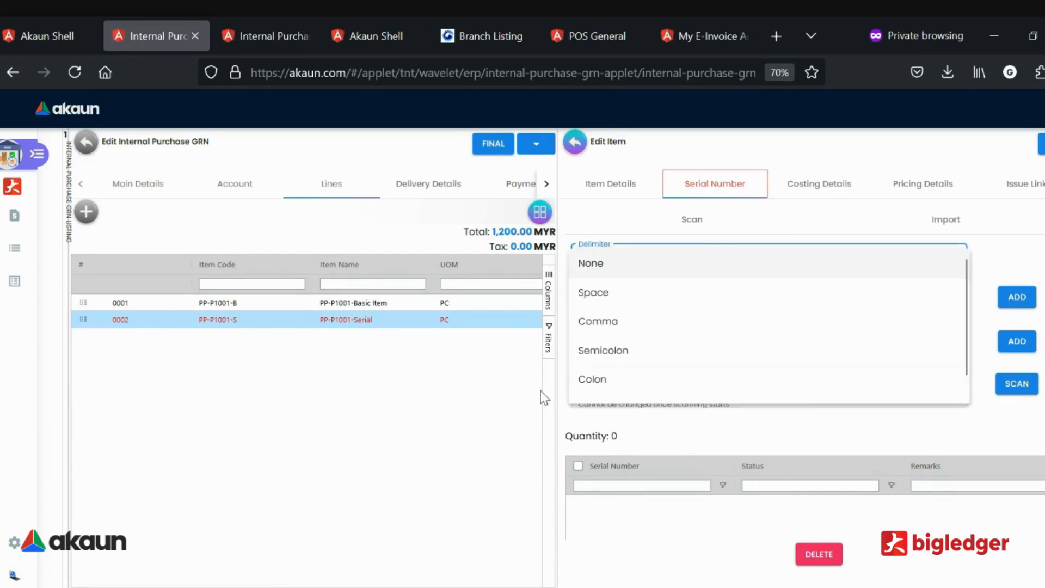
left_click(693, 304)
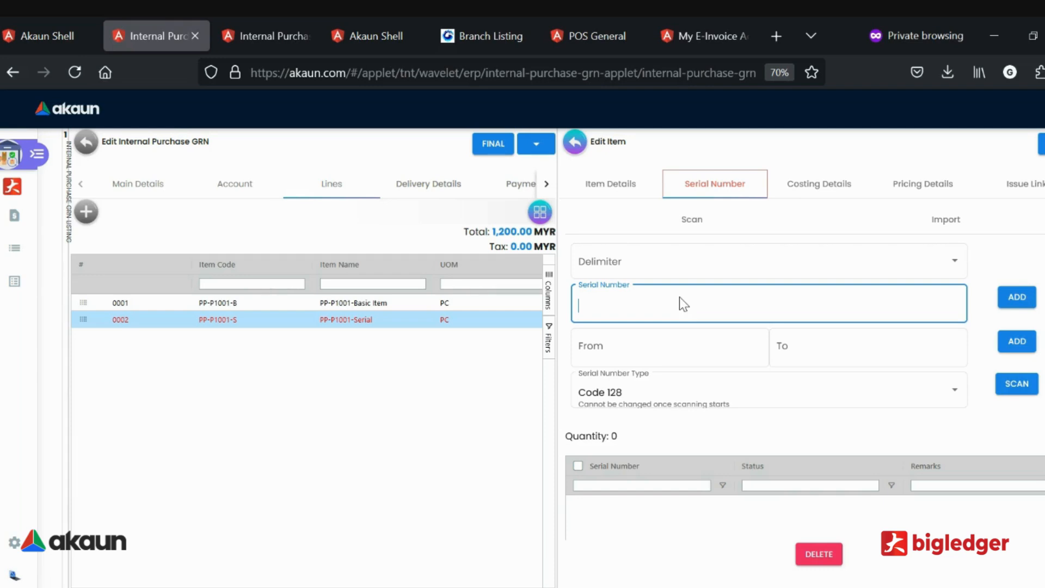
left_click(821, 214)
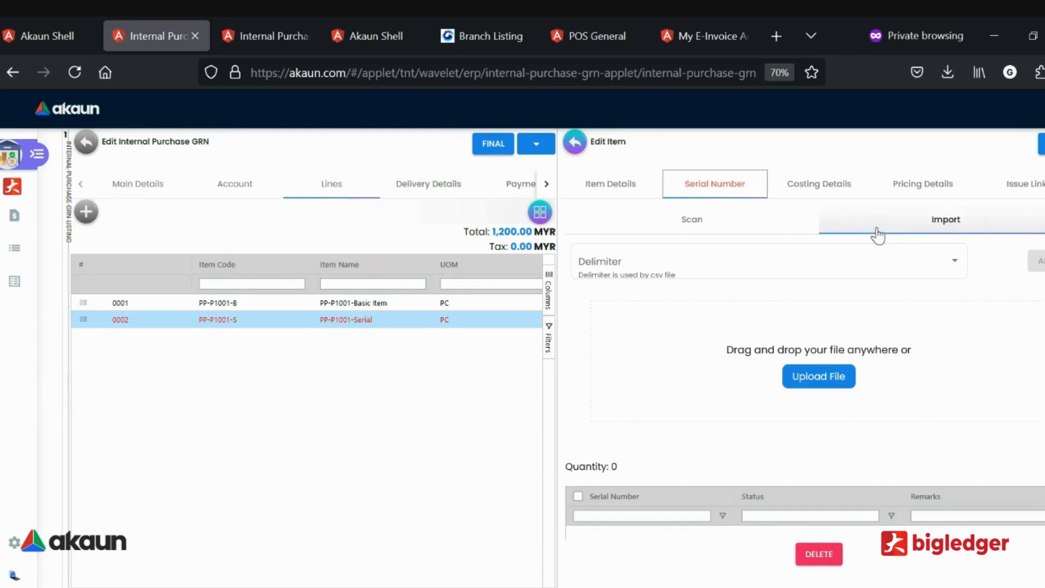
left_click(677, 233)
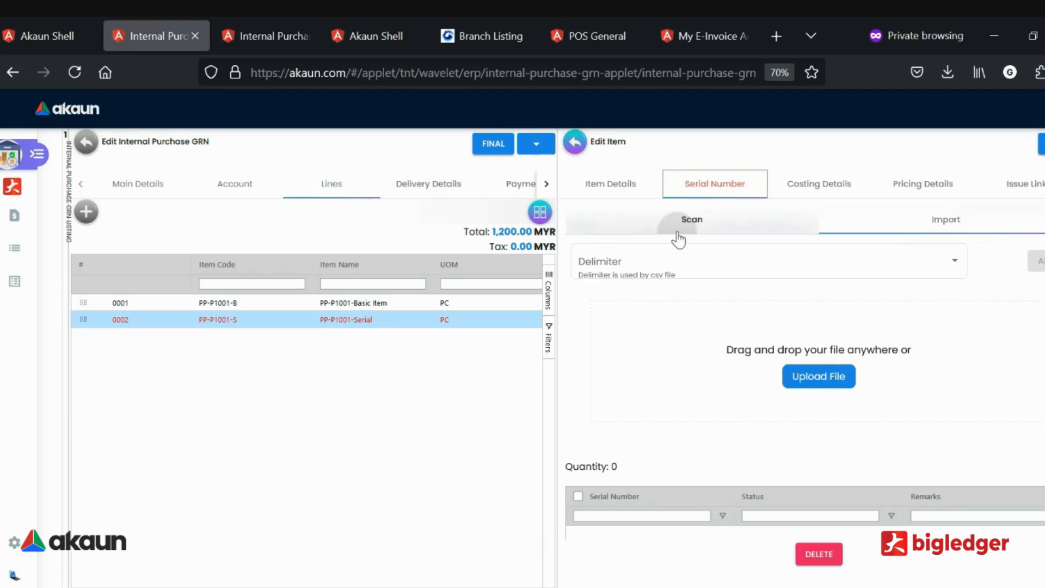
Step: Delete the PP-P1001-Serial line item from the GRN and confirm the deletion
left_click(610, 188)
scroll(853, 480, "down", 12)
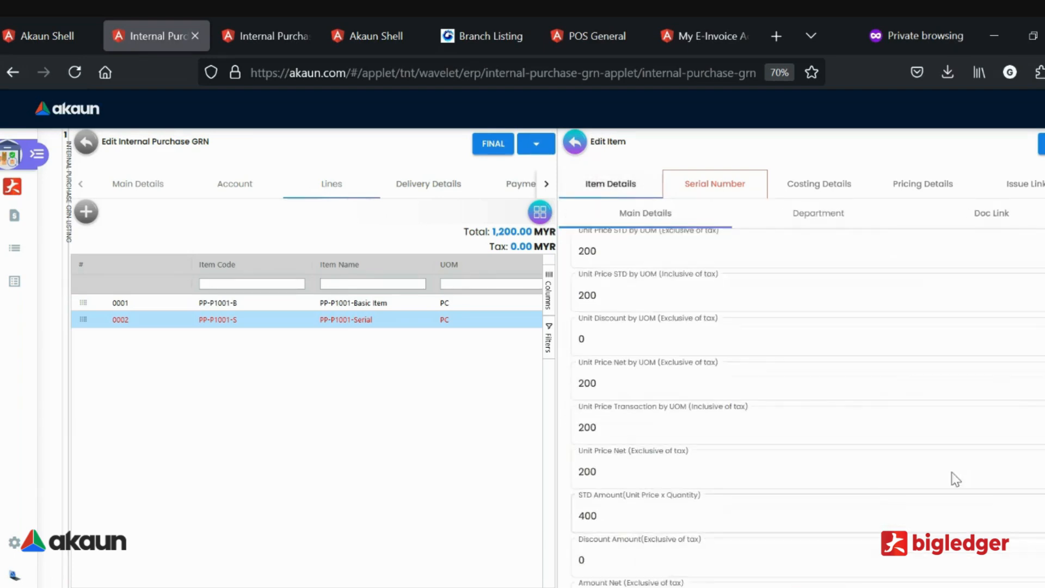
scroll(822, 567, "down", 1)
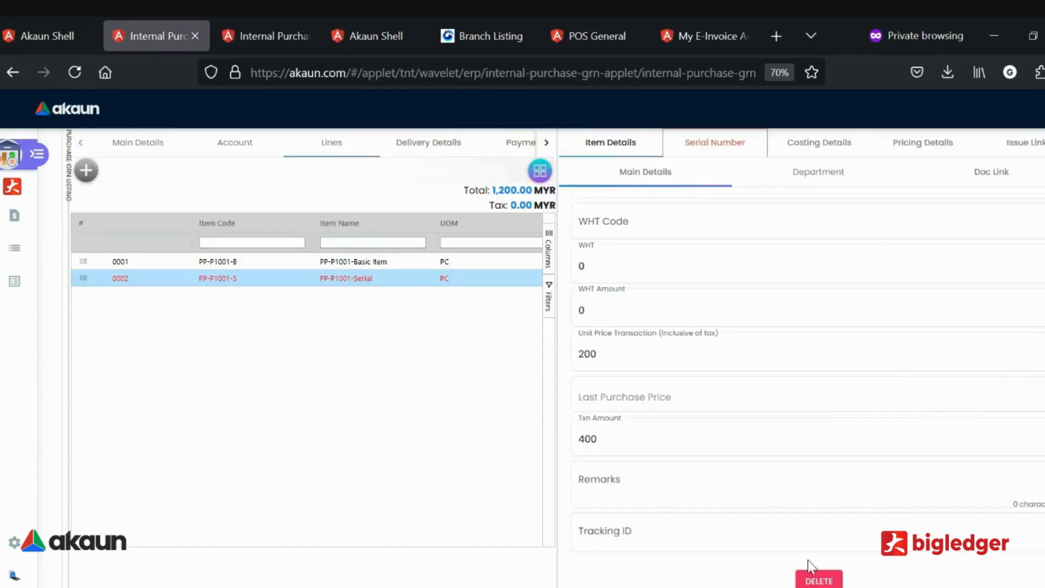
left_click(817, 579)
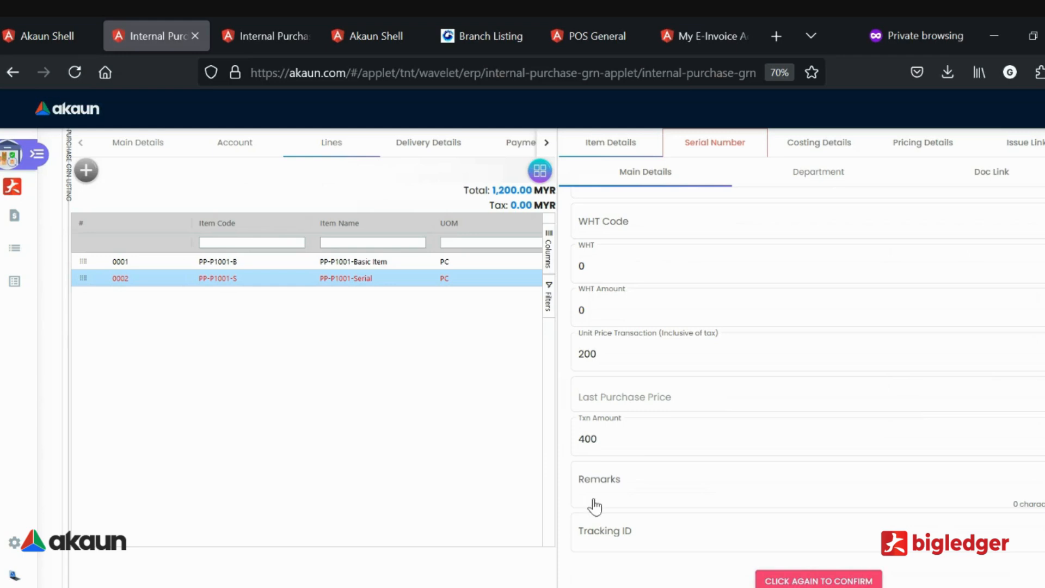
left_click(833, 580)
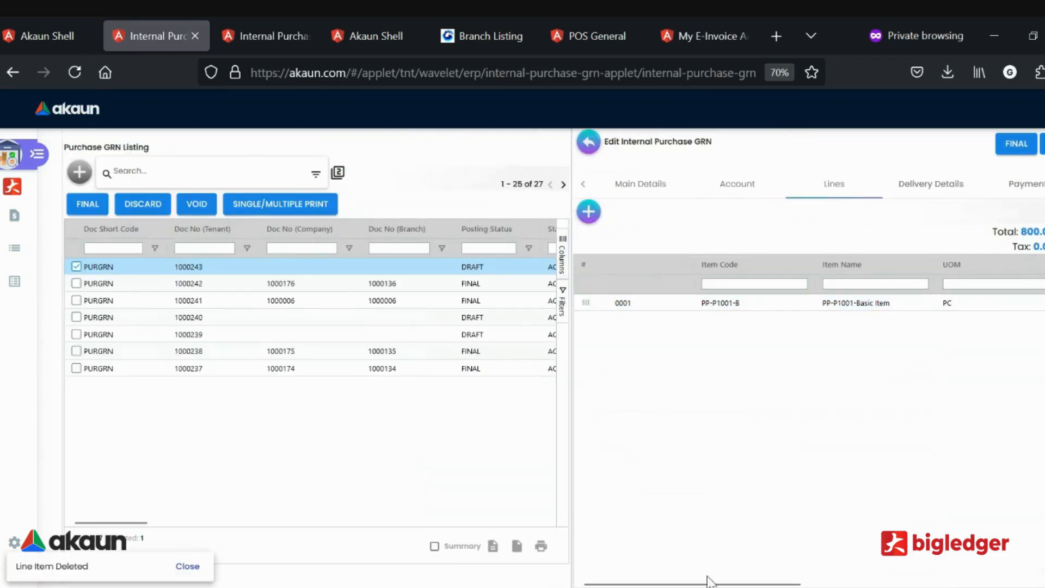
Step: Check the quantity of the remaining PP-P1001-Basic Item line and finalize the GRN
left_click_drag(708, 583, 962, 584)
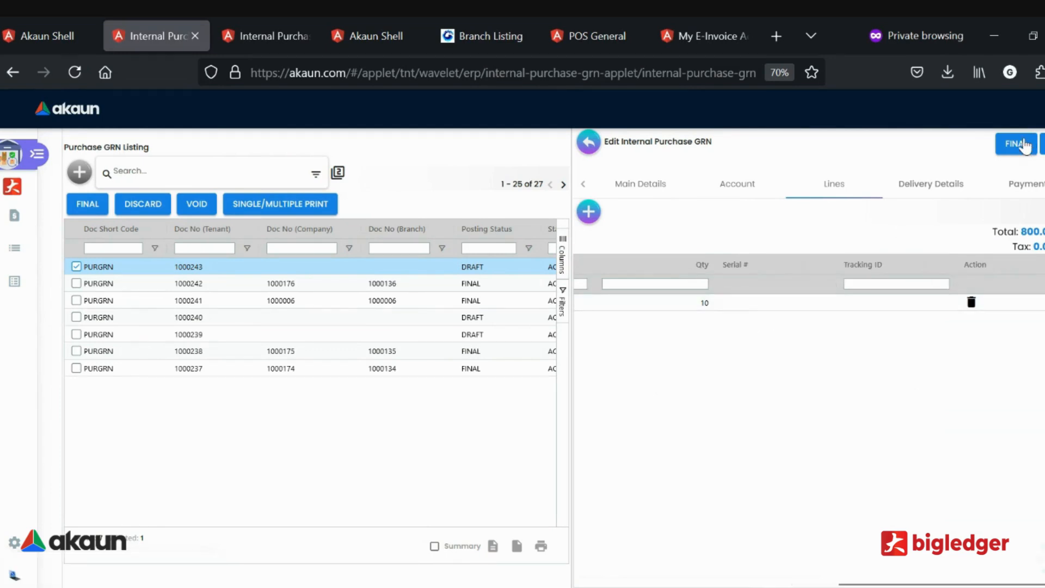
left_click(1013, 154)
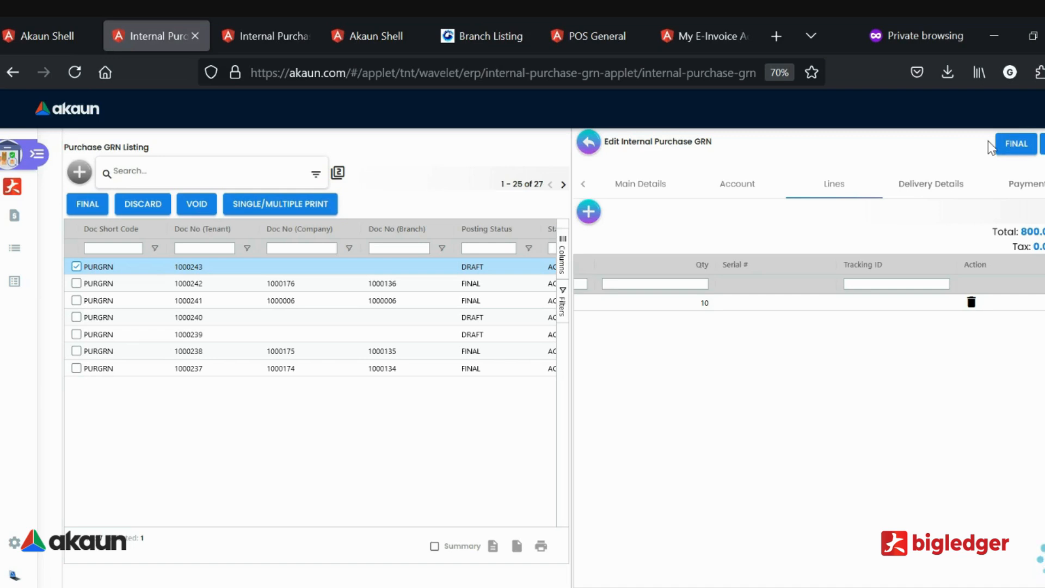
left_click(658, 403)
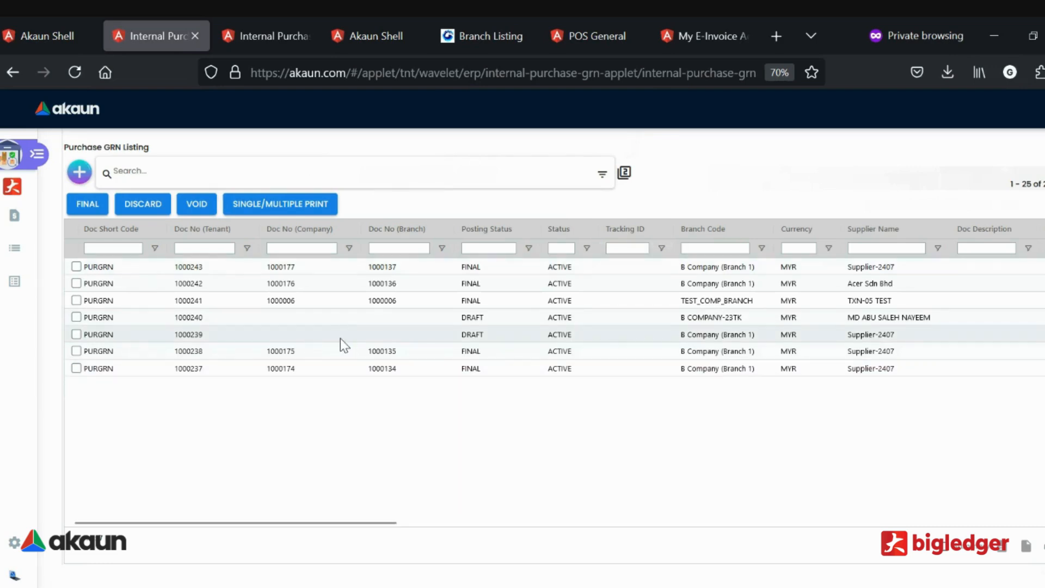
Step: Reopen the newly finalized Supplier-2407 GRN and review its main details through to the currency and creation information
left_click(509, 269)
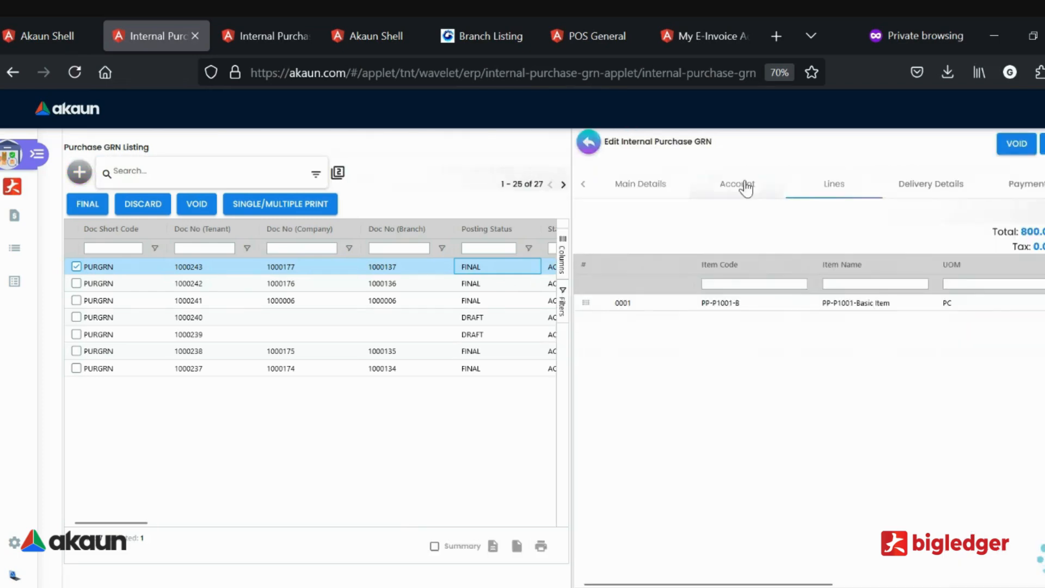
left_click(735, 185)
left_click(641, 183)
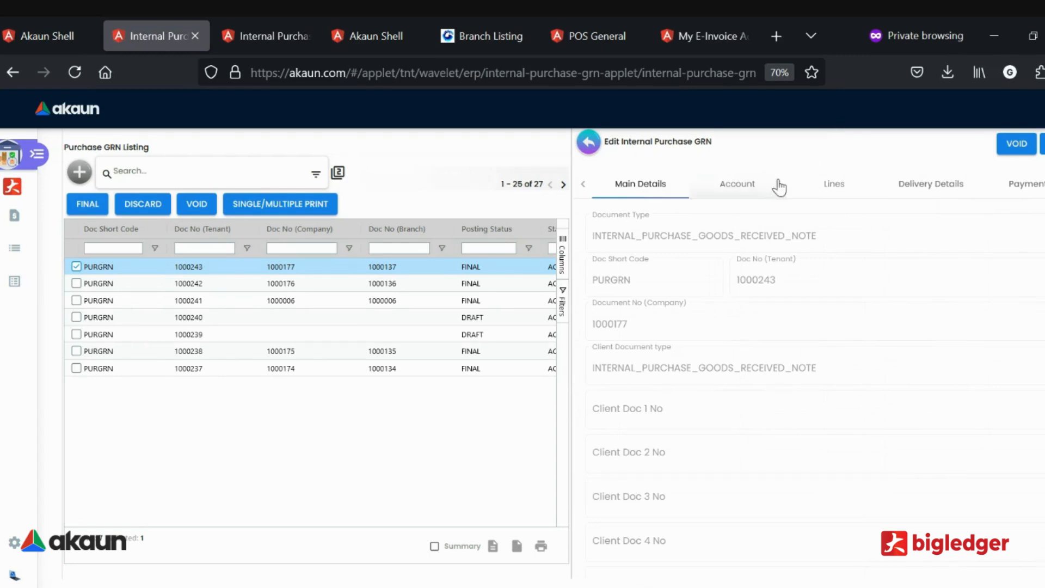
scroll(780, 370, "down", 15)
scroll(779, 371, "up", 5)
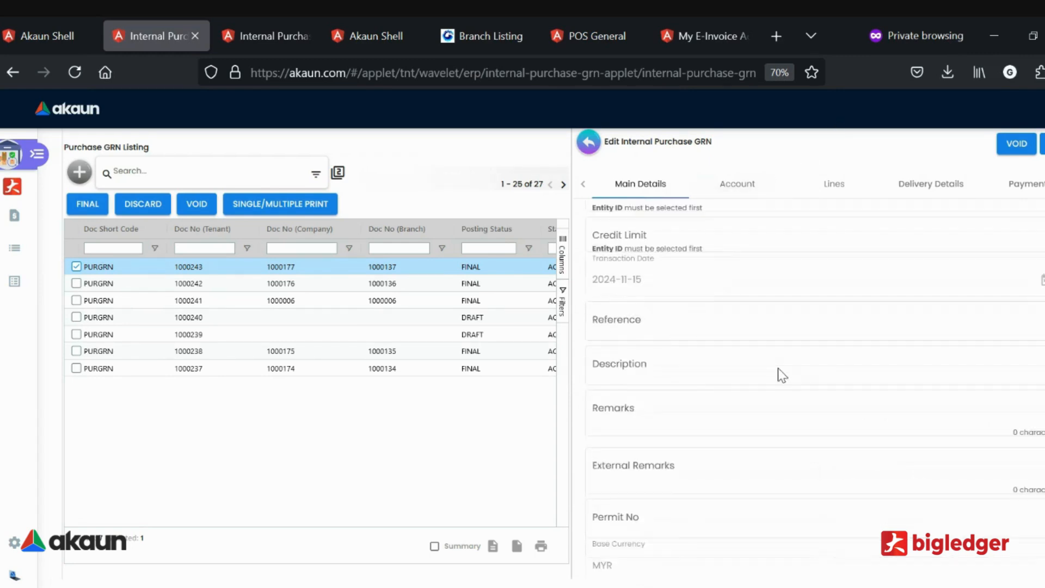
scroll(632, 398, "down", 3)
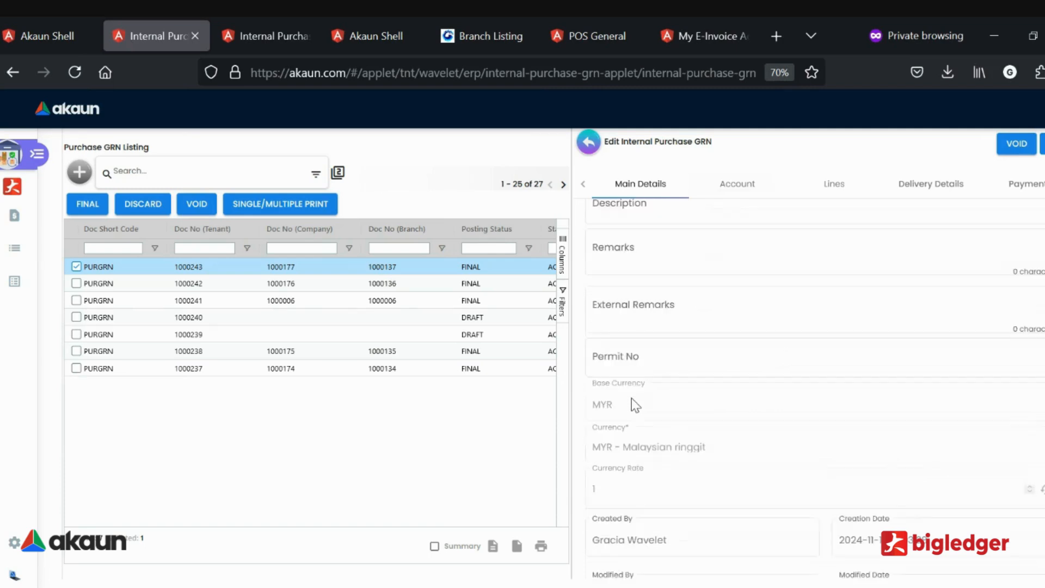
scroll(632, 399, "down", 1)
Step: Review the finalized GRN's account, lines, delivery and payment details through to the purchase order in its document links
left_click(737, 185)
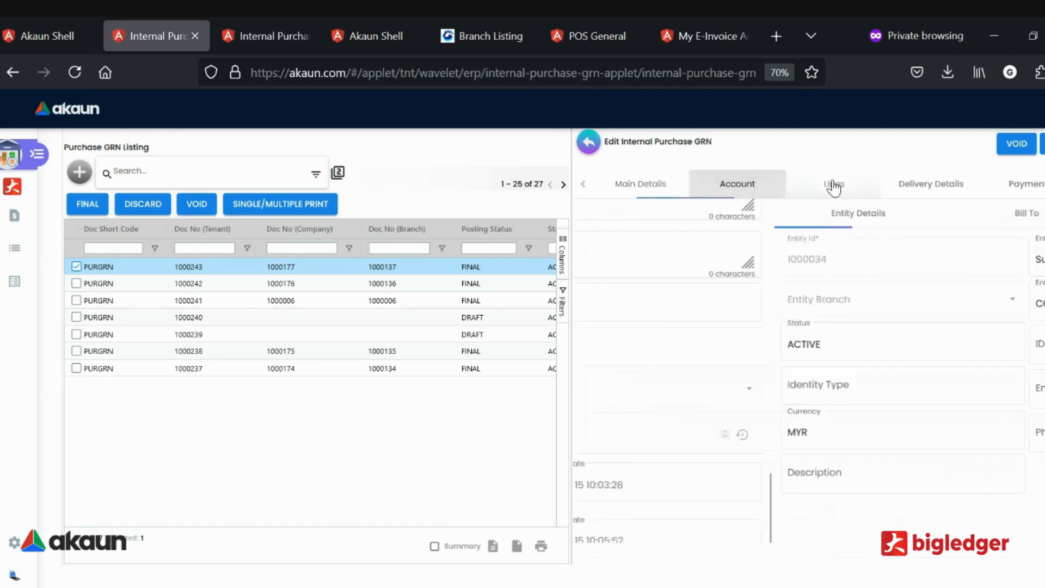
left_click(834, 186)
left_click(909, 187)
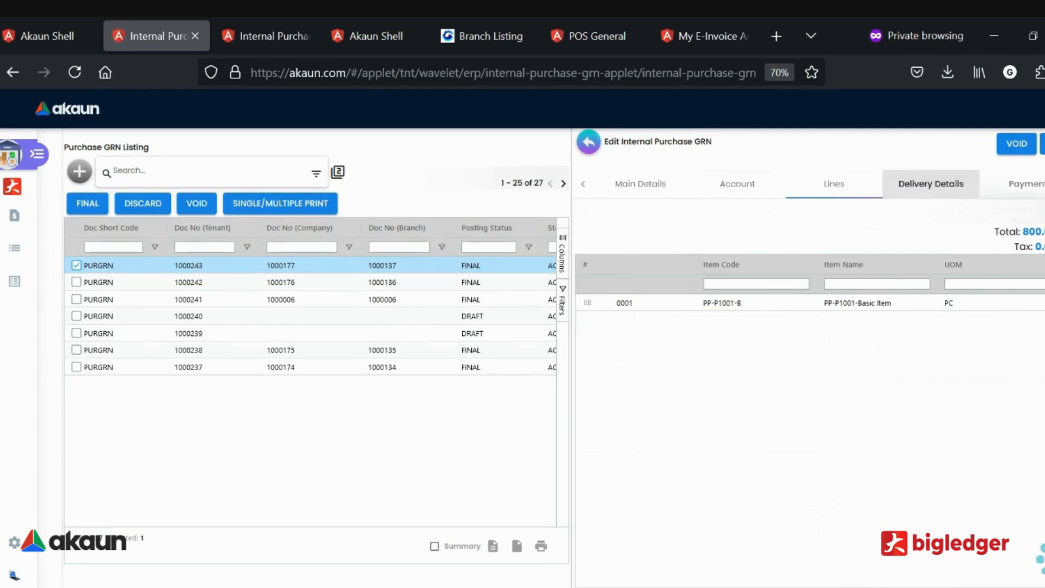
left_click(1017, 186)
left_click(1044, 185)
left_click(1044, 185)
left_click(1044, 186)
left_click(928, 188)
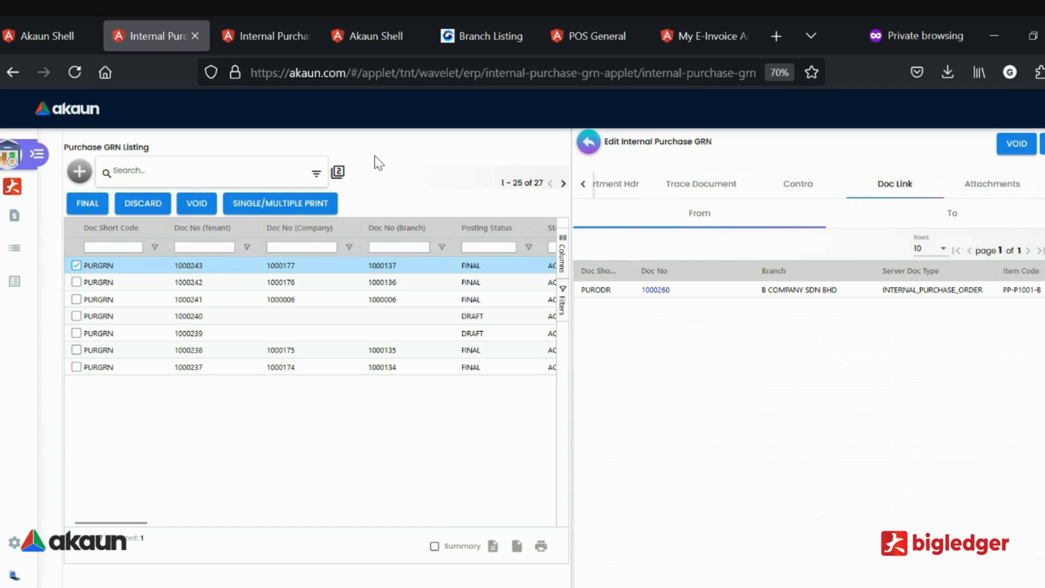
Step: Examine the GRN's attachments and printable export formats, and close it without saving changes
left_click(992, 183)
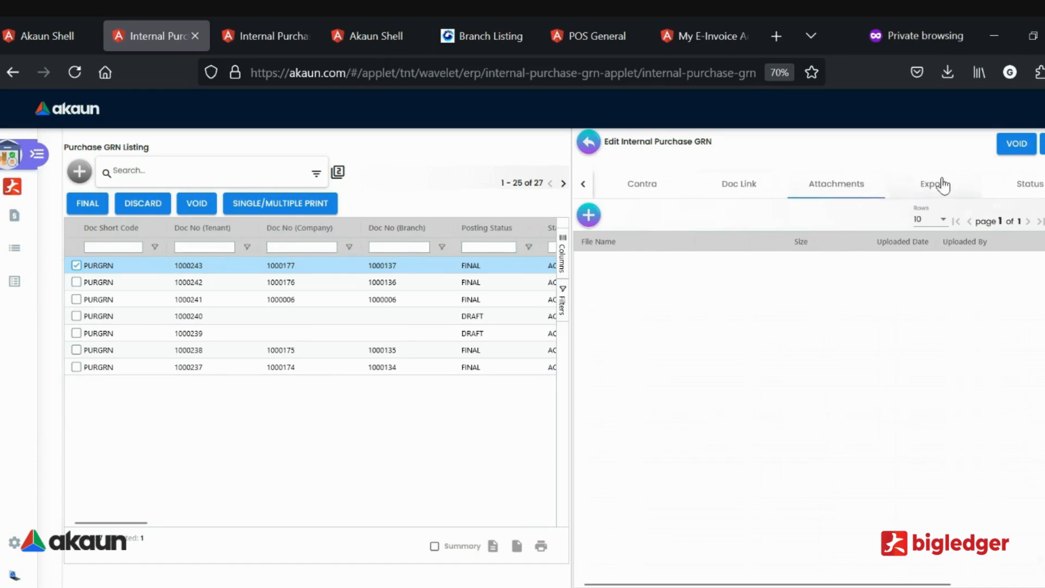
left_click(906, 187)
left_click(783, 216)
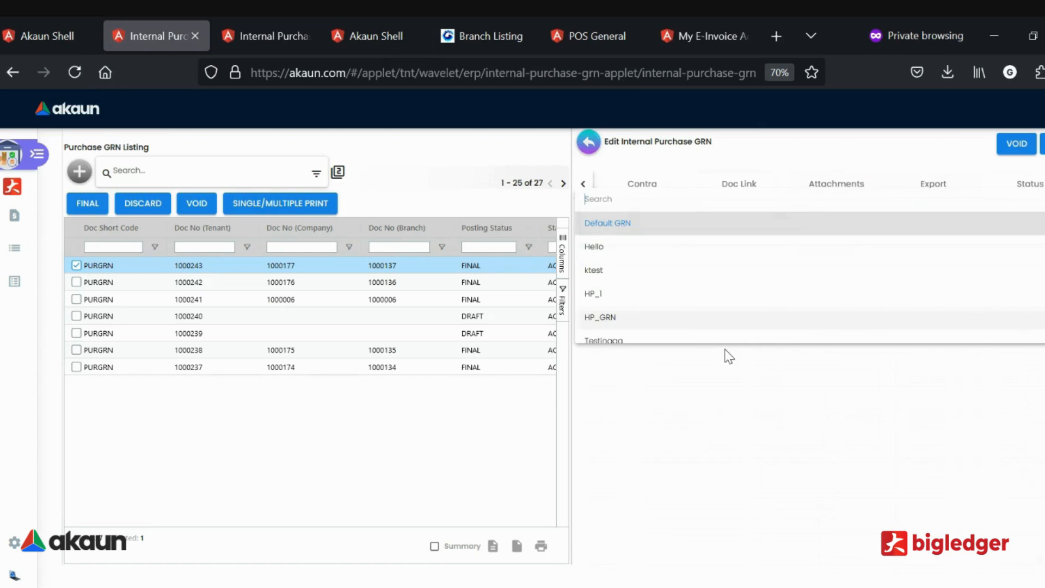
left_click(714, 390)
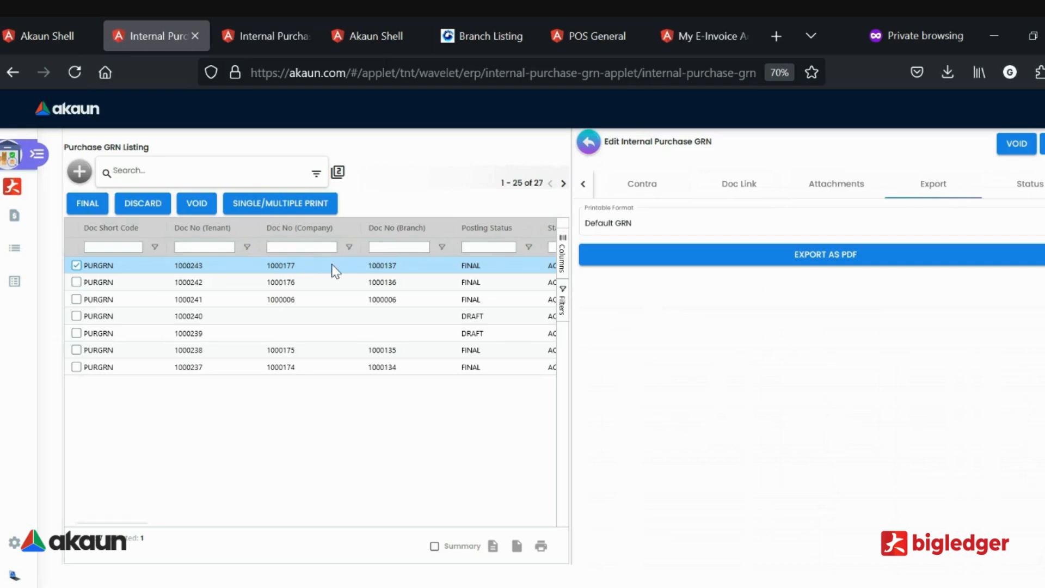
left_click(593, 140)
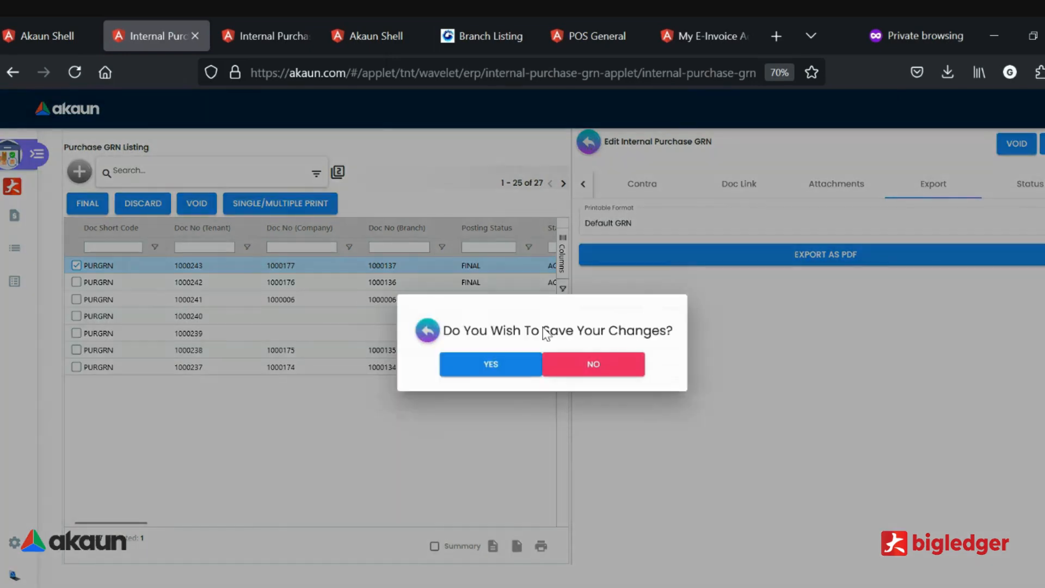
left_click(566, 368)
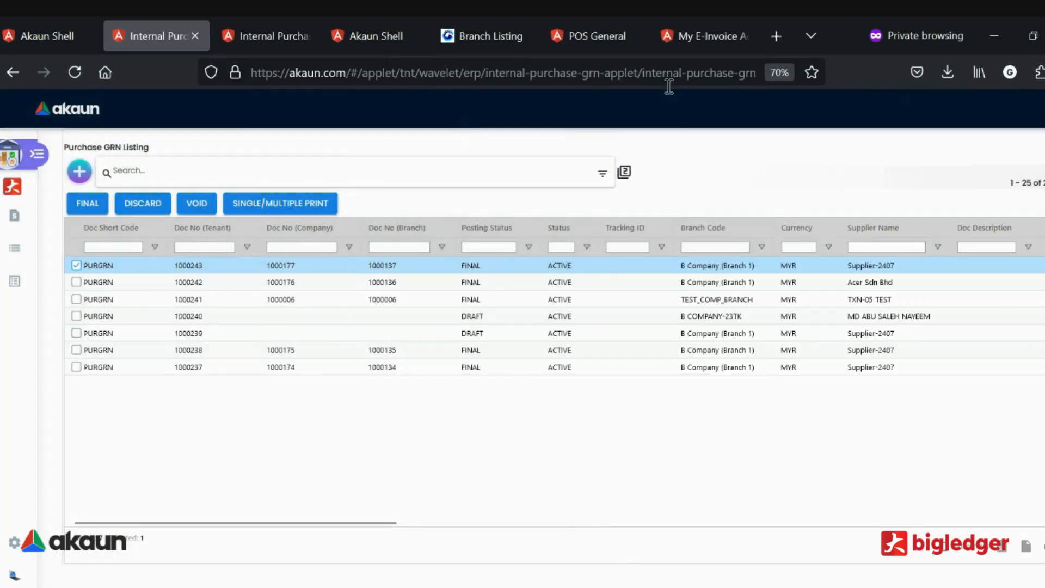
Step: Start a new internal purchase GRN, look over its main details, and open the supplier selection for its entity
left_click(80, 173)
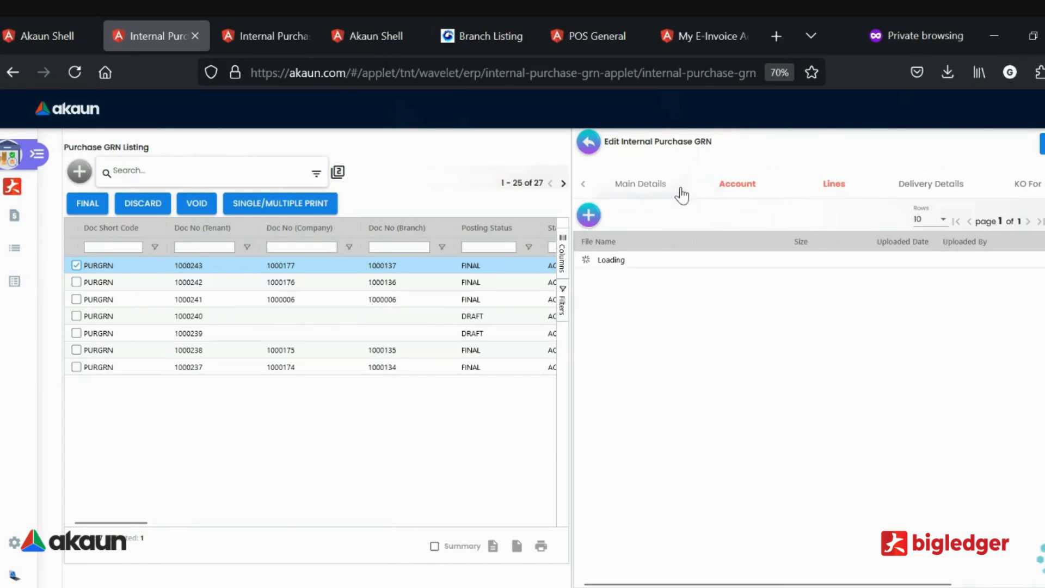
left_click(681, 194)
scroll(763, 357, "down", 10)
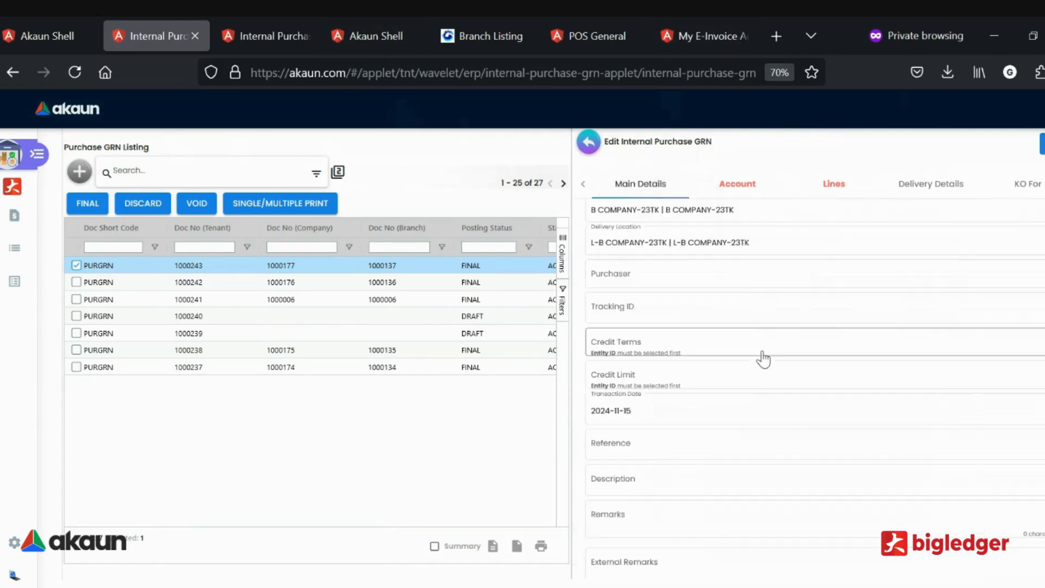
left_click(723, 200)
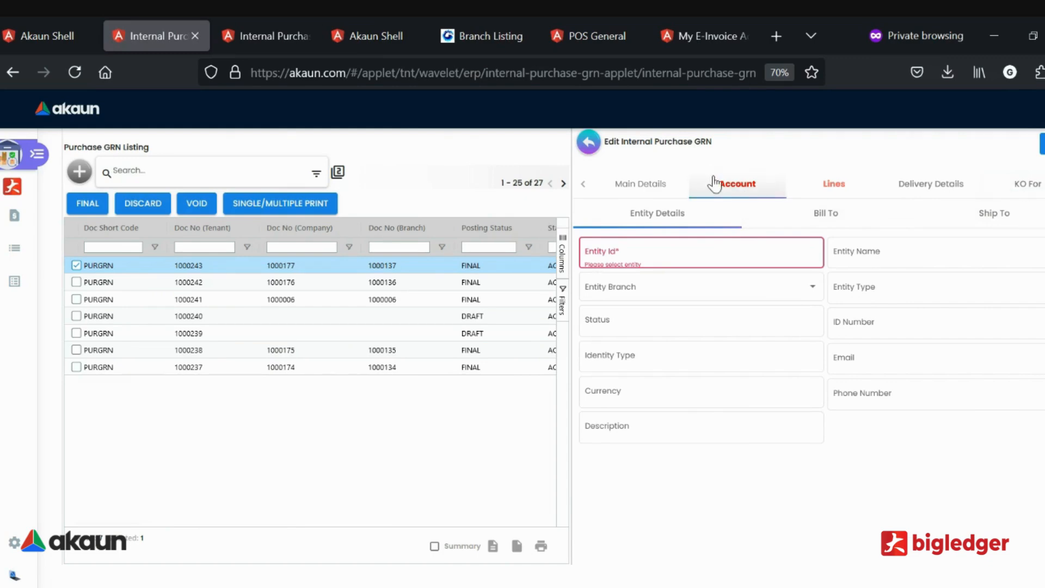
left_click(718, 266)
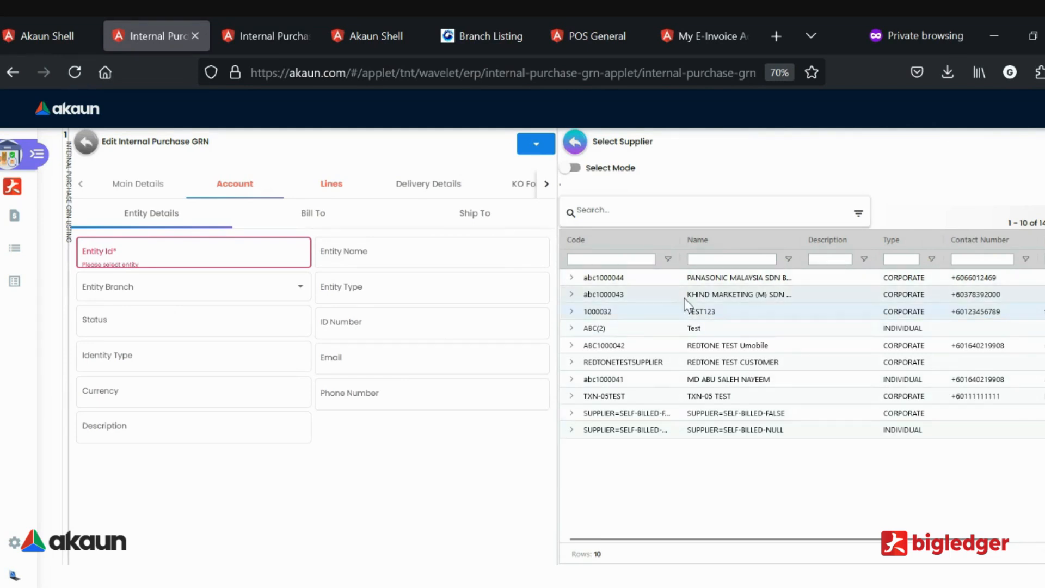
Step: Examine the supplier search filters and the form for creating a new supplier, and return to the supplier list
left_click(677, 213)
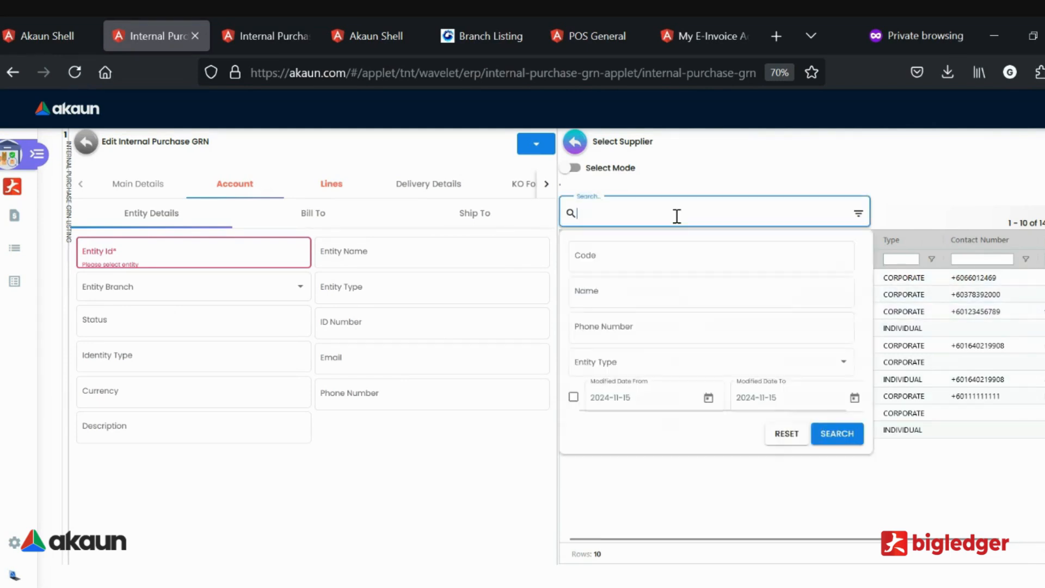
left_click(598, 168)
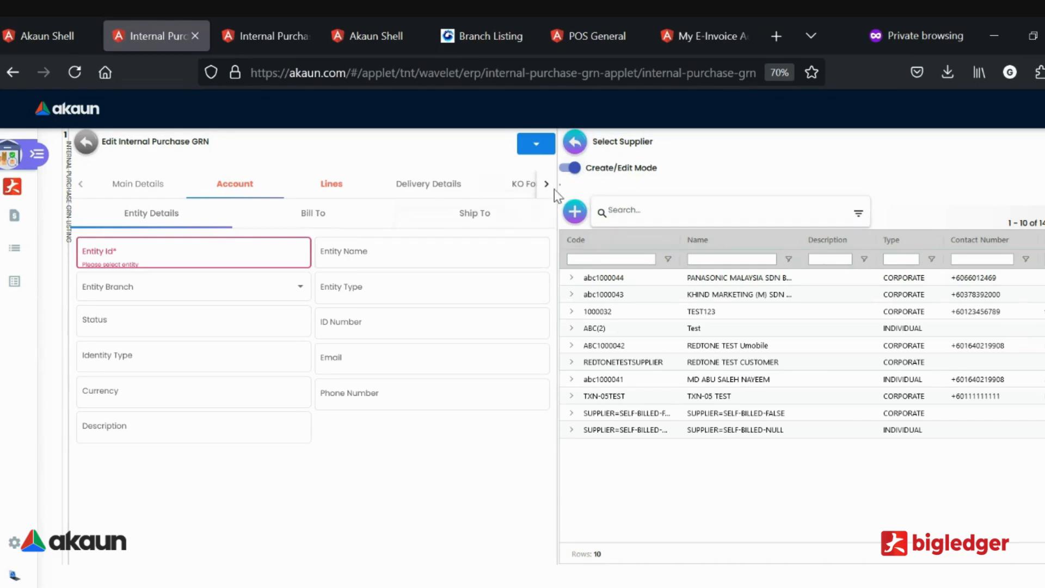
left_click(575, 211)
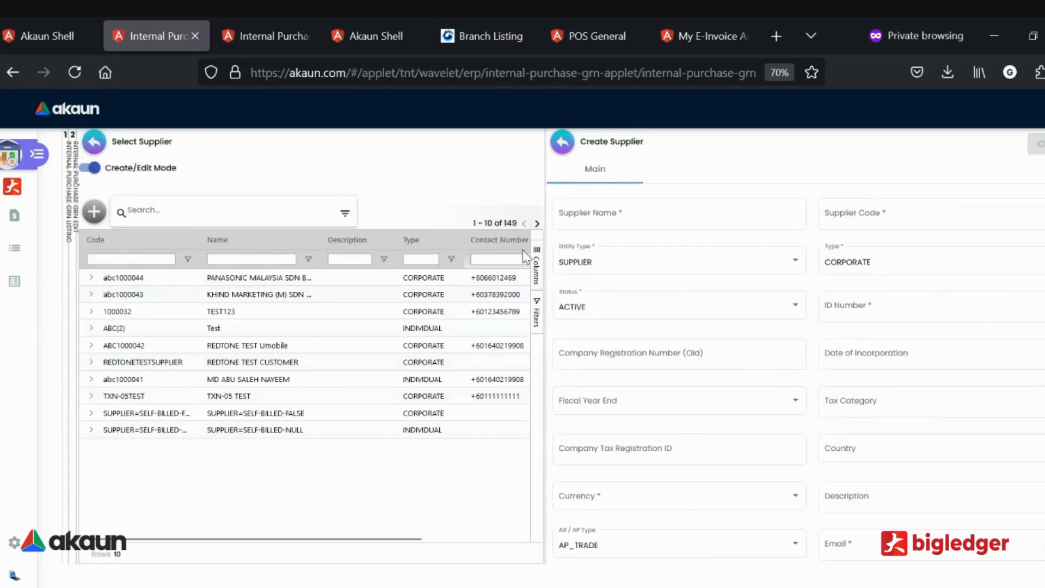
left_click(575, 157)
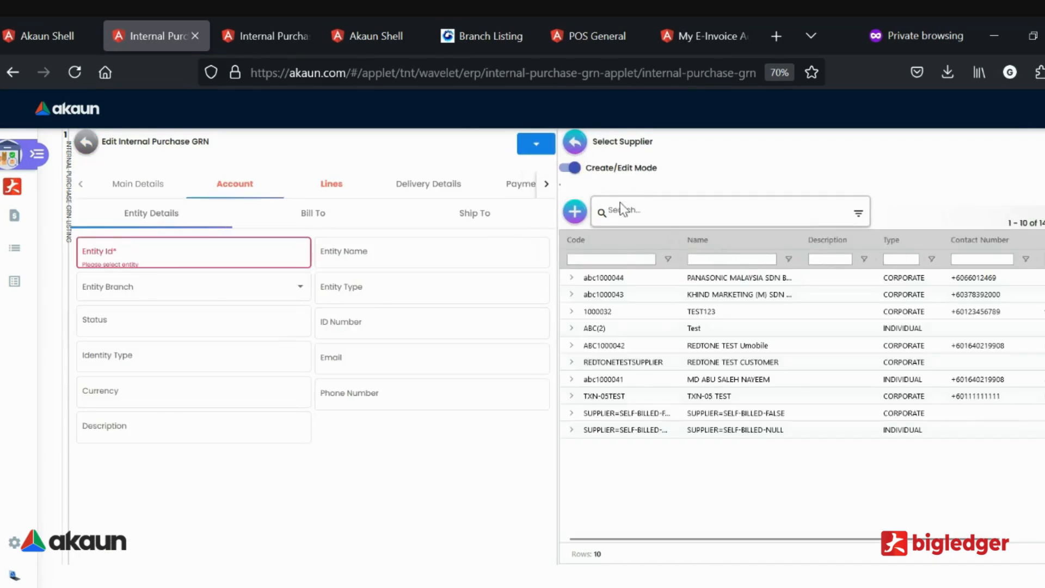
Step: Return the supplier list to Select Mode and choose PANASONIC MALAYSIA SDN BHD as the new GRN's supplier
left_click(571, 168)
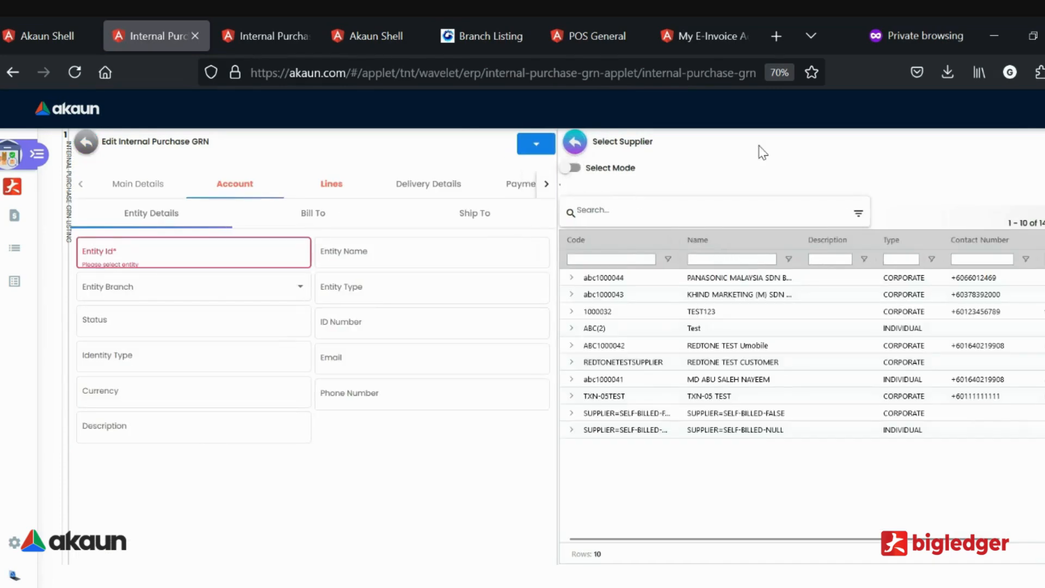
left_click(838, 280)
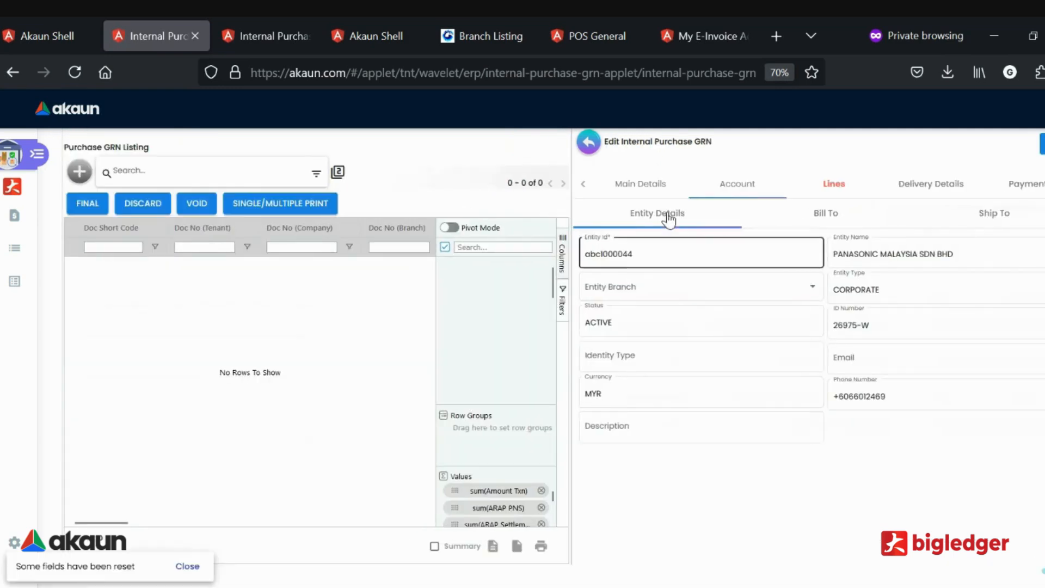
left_click(821, 191)
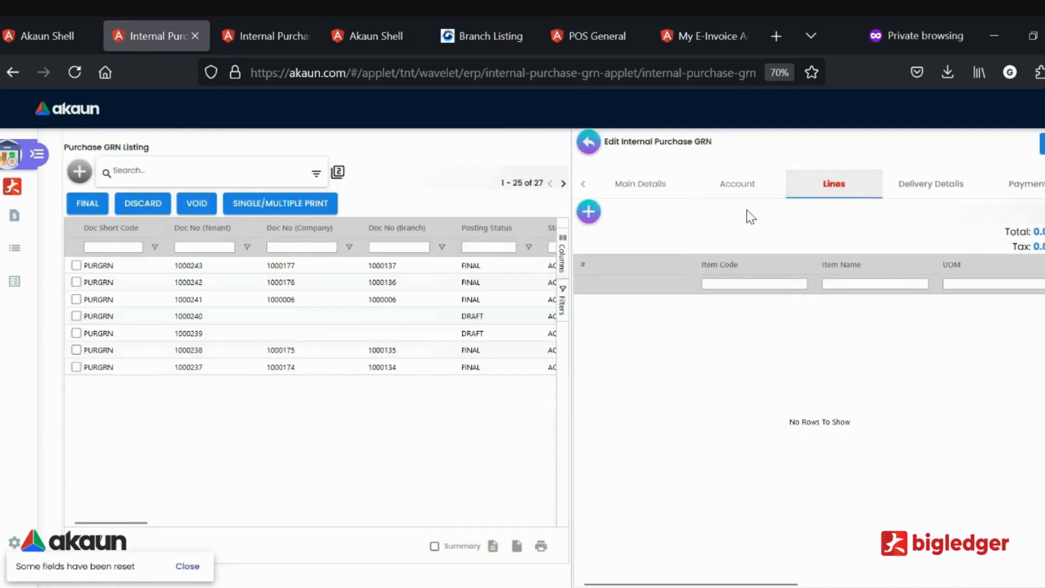
Step: Look at the item search for adding lines, and leave the new GRN without saving changes
left_click(589, 213)
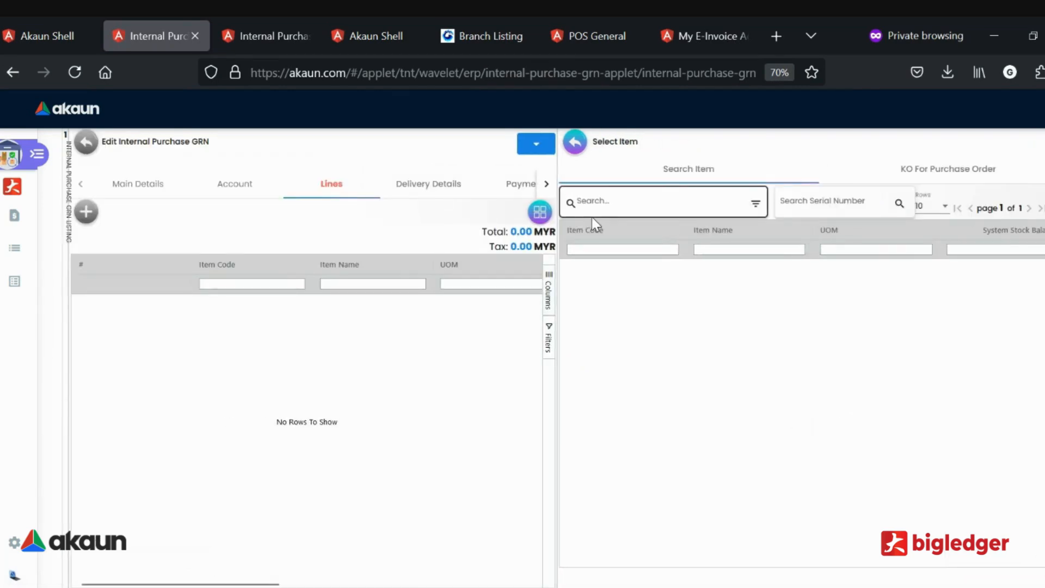
left_click(653, 209)
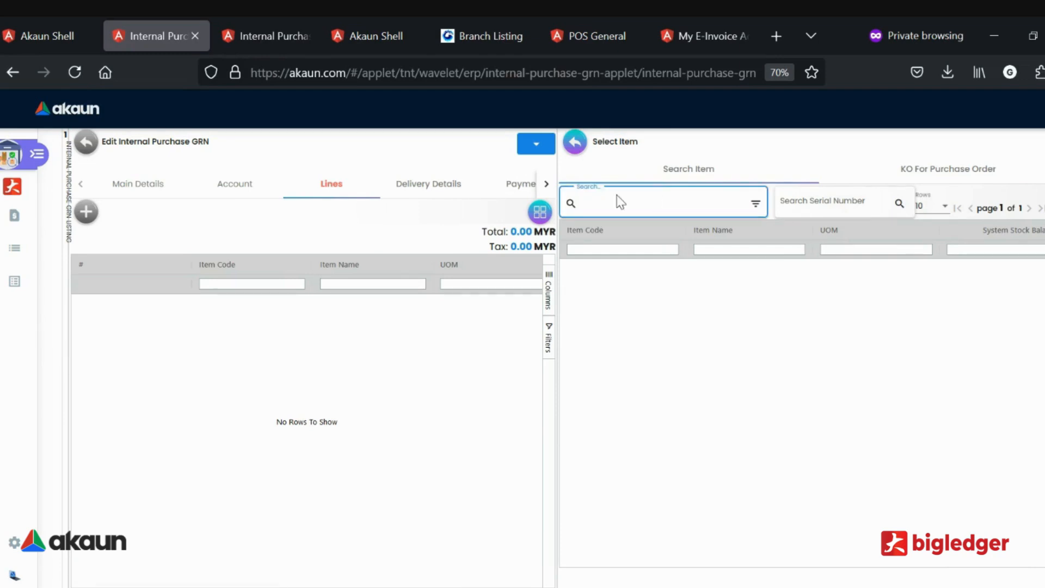
left_click(572, 141)
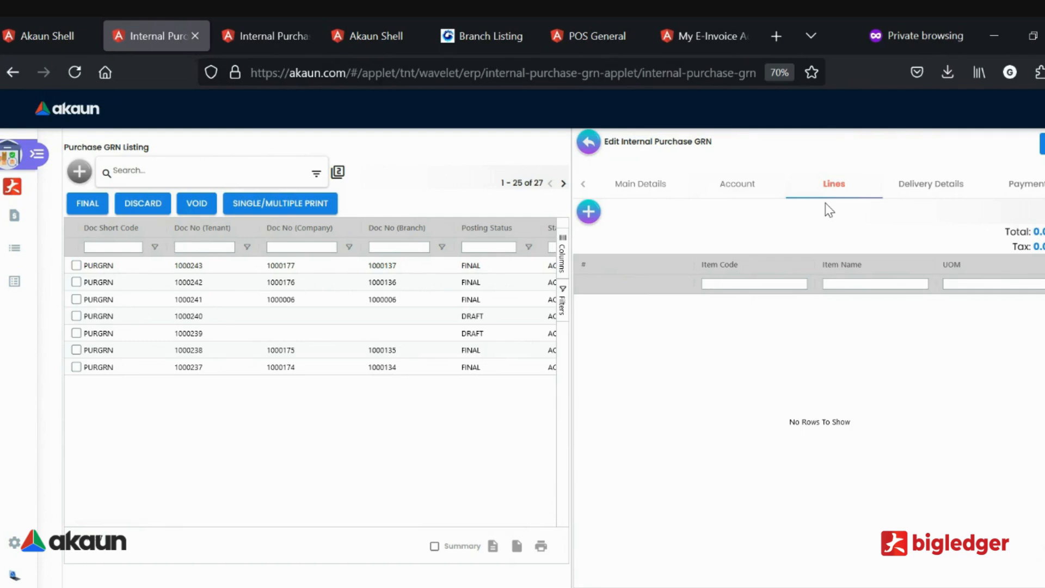
left_click(588, 144)
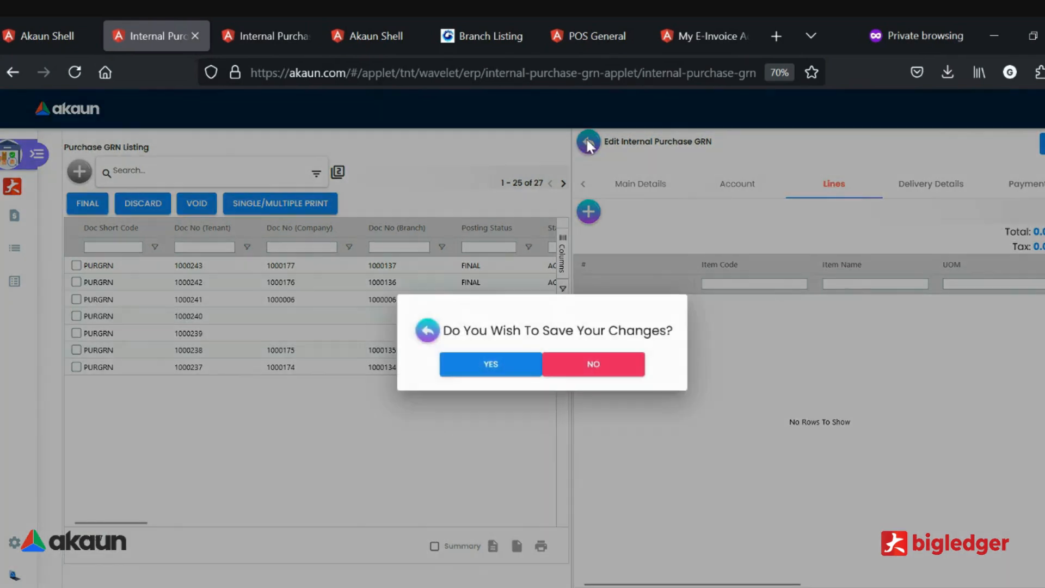
left_click(593, 372)
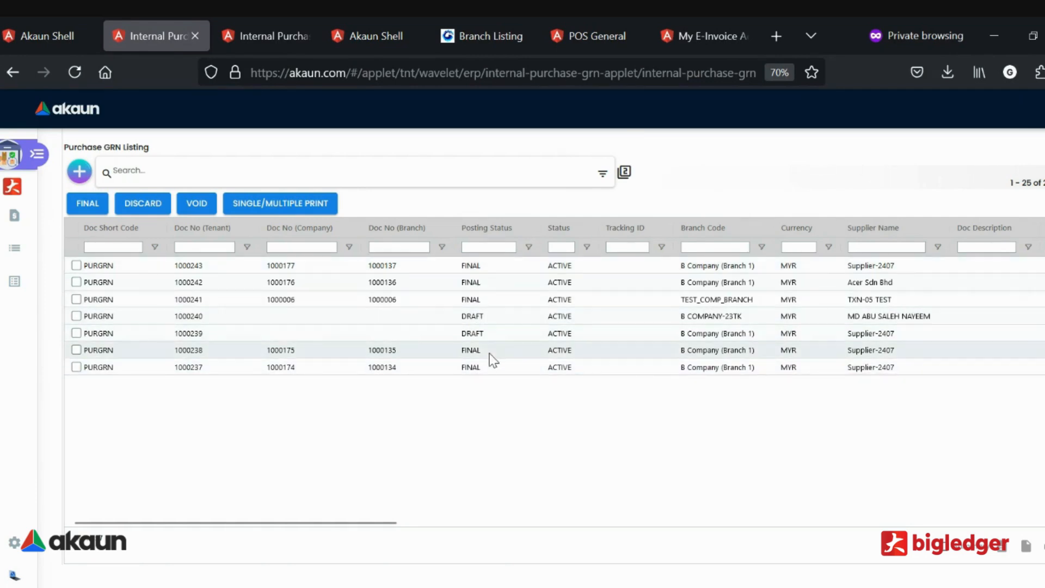
Step: Open the draft GRN for branch B COMPANY-23TK, look at its lines and the item selection, and return to the GRN listing
left_click(488, 315)
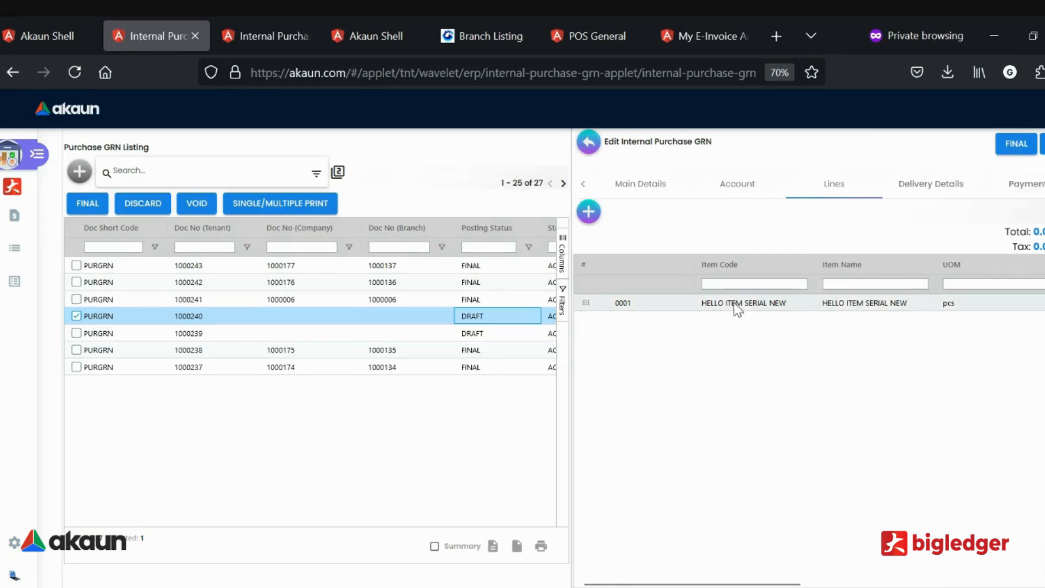
left_click(595, 214)
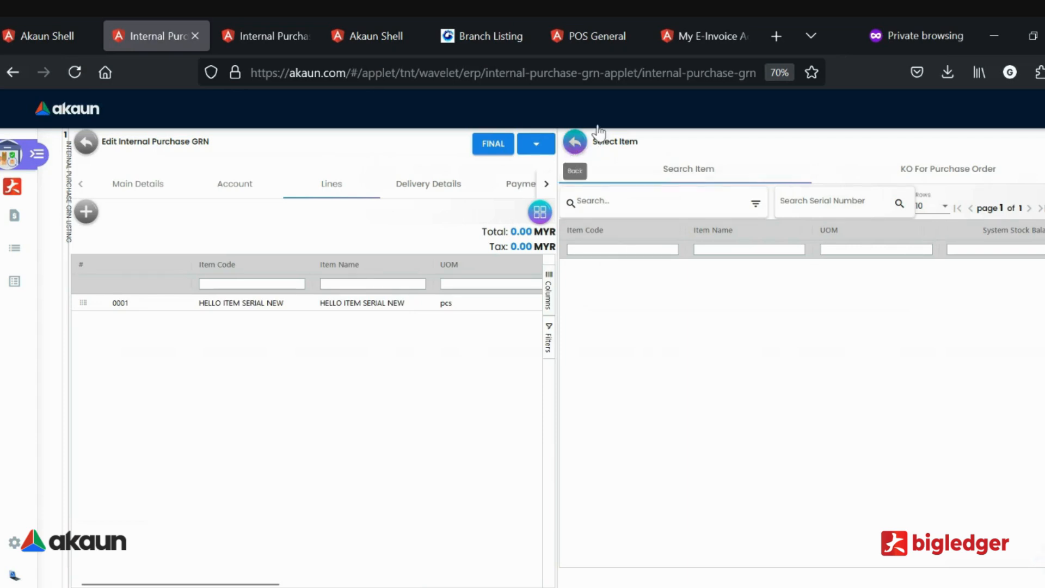
left_click(572, 152)
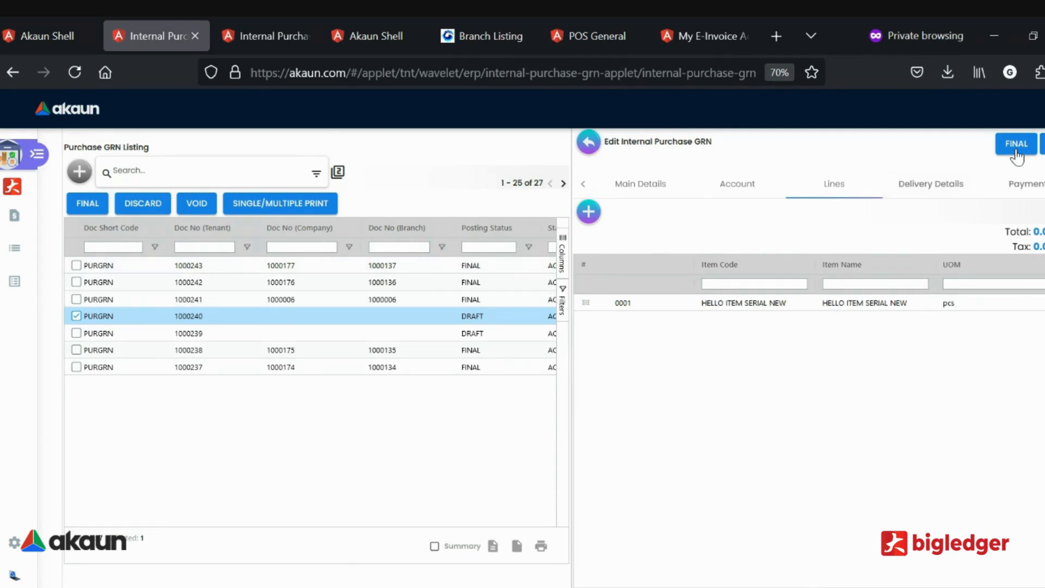
left_click(589, 142)
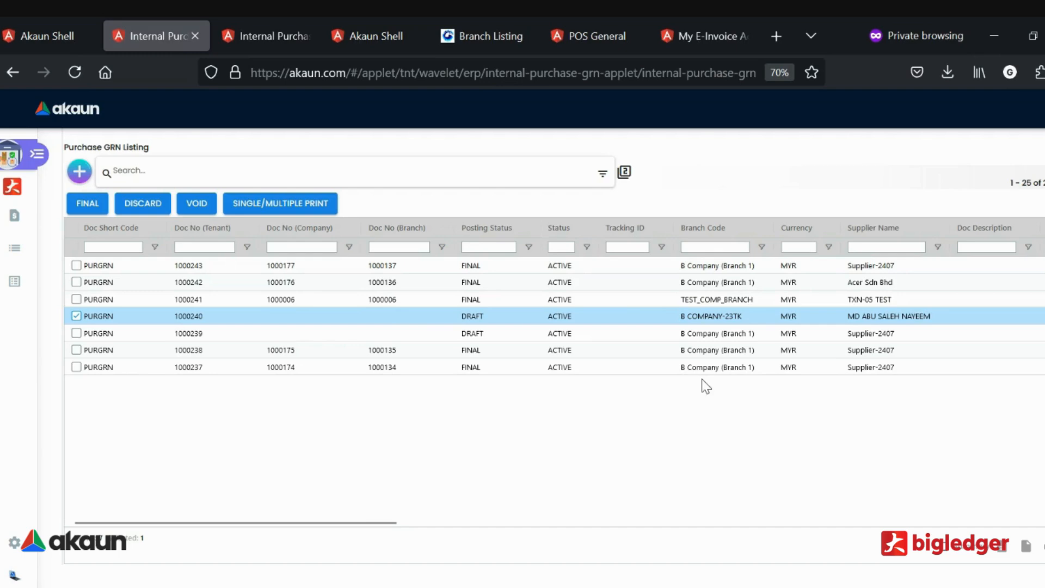
left_click_drag(289, 523, 198, 520)
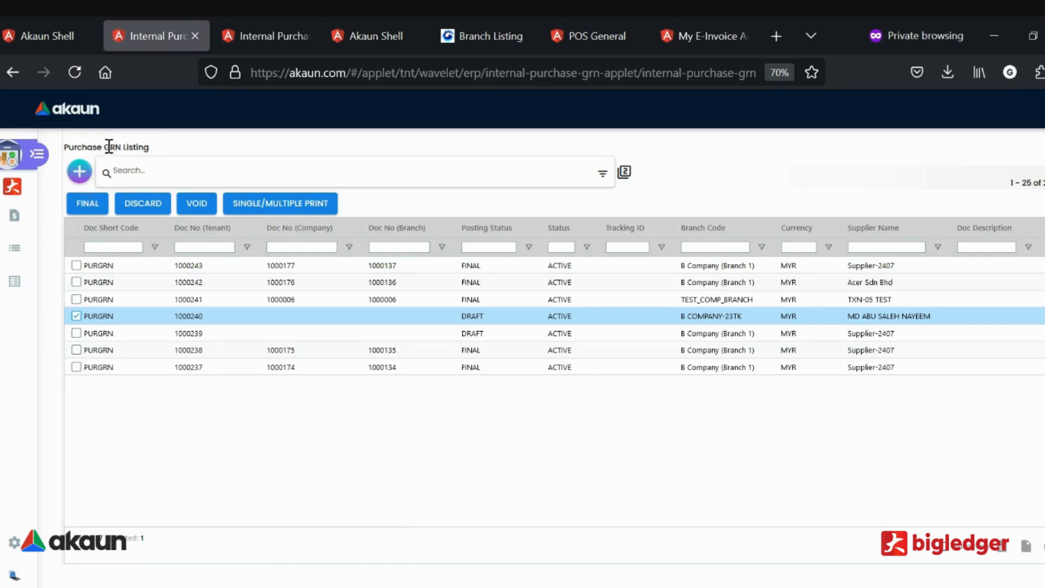
Step: Leave the GRN and purchase order applets, search the launchpad for "testing", and open that tenant's Internal Purchase Return applet
mouse_move(69, 24)
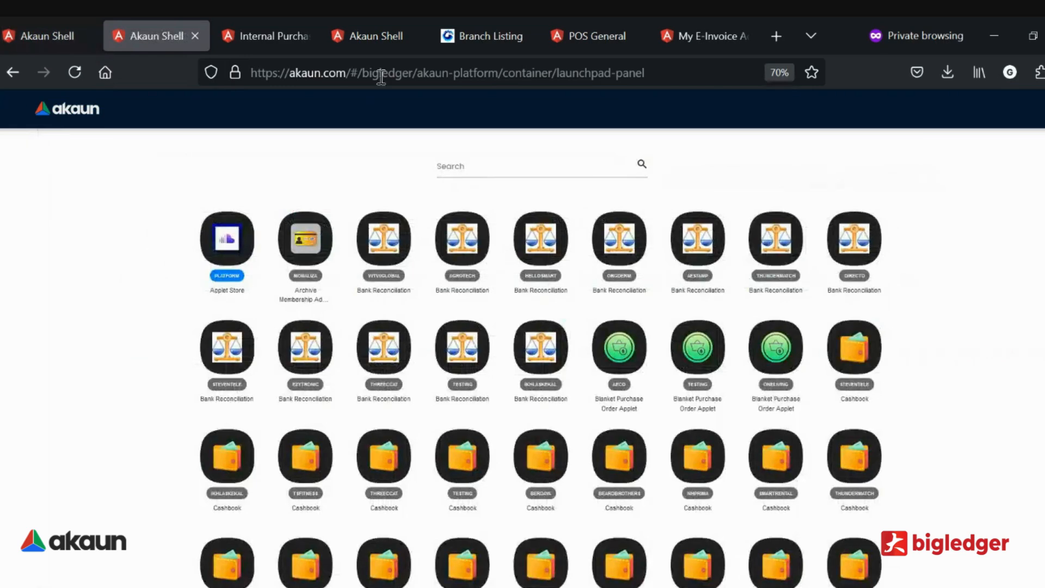
left_click(262, 22)
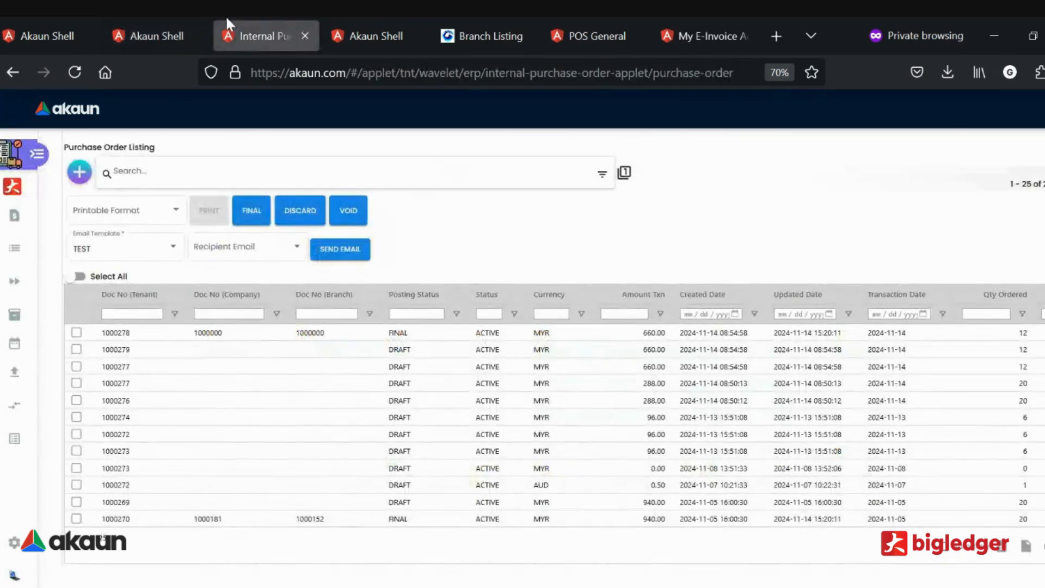
left_click(305, 36)
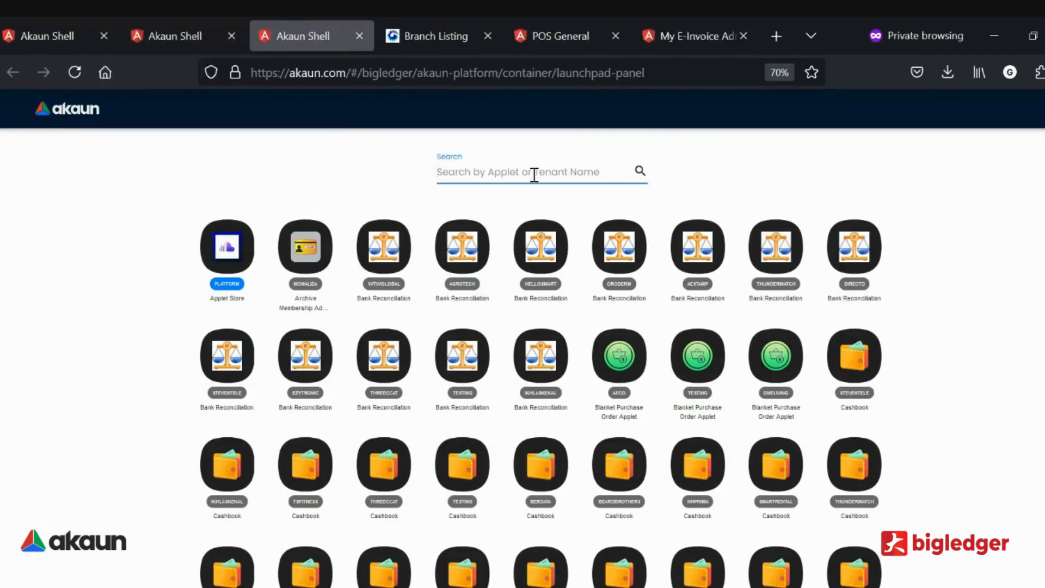
type("testing")
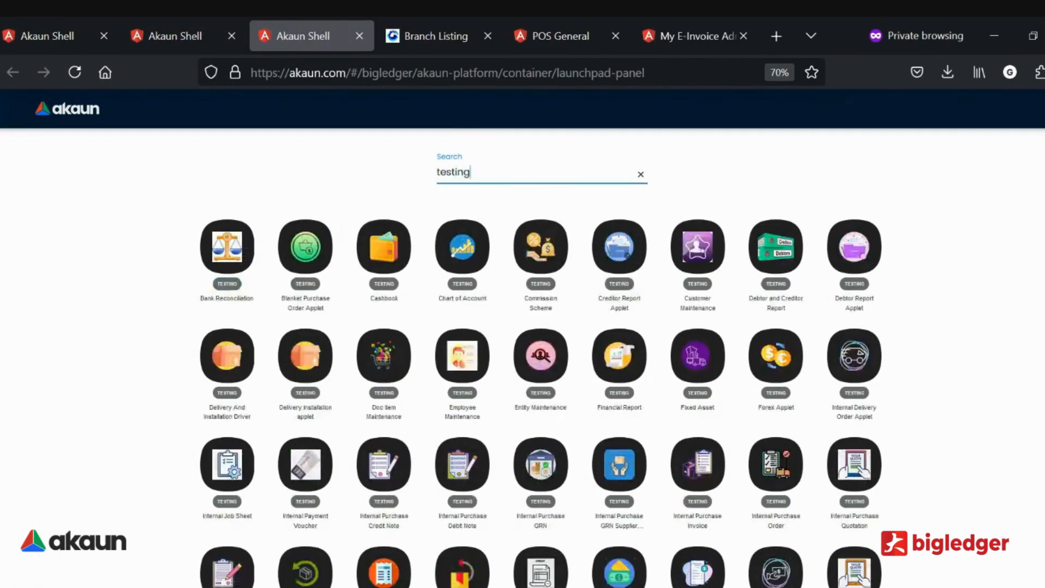
scroll(697, 463, "down", 2)
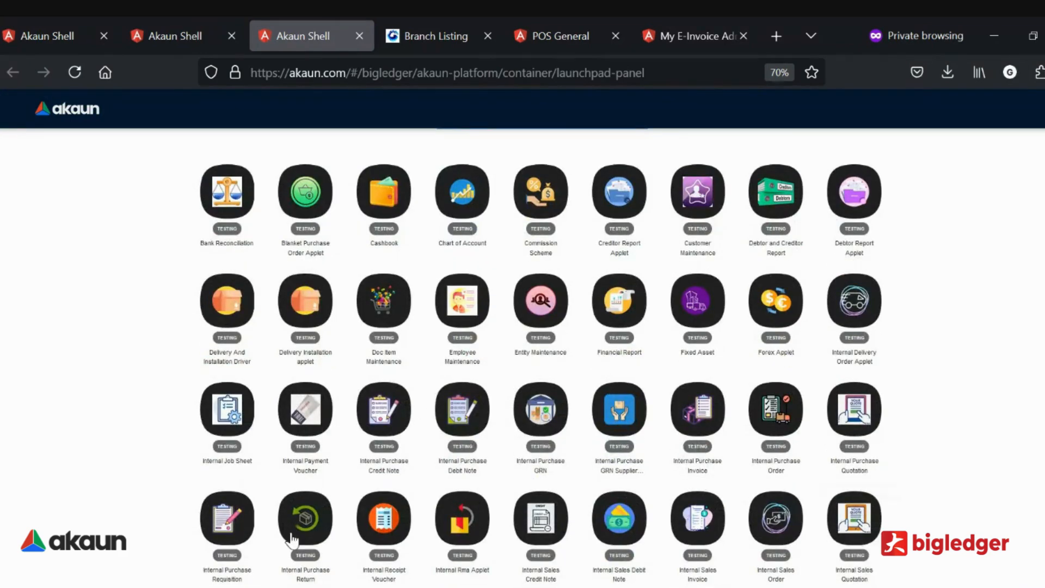
left_click(316, 533)
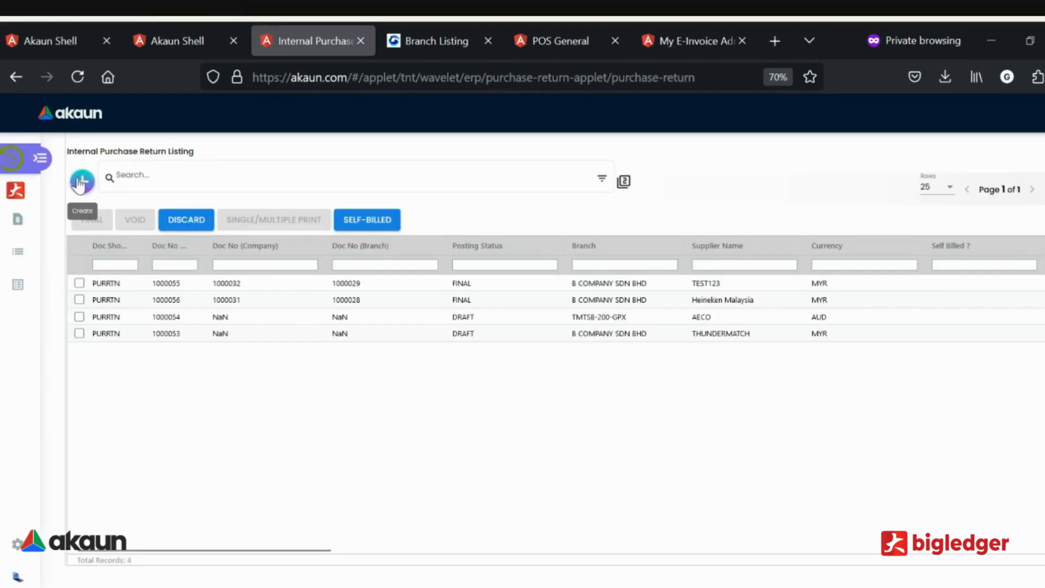
Step: Start a new internal purchase return and look over its invoice, GRN, serial number and supplier searches
left_click(81, 183)
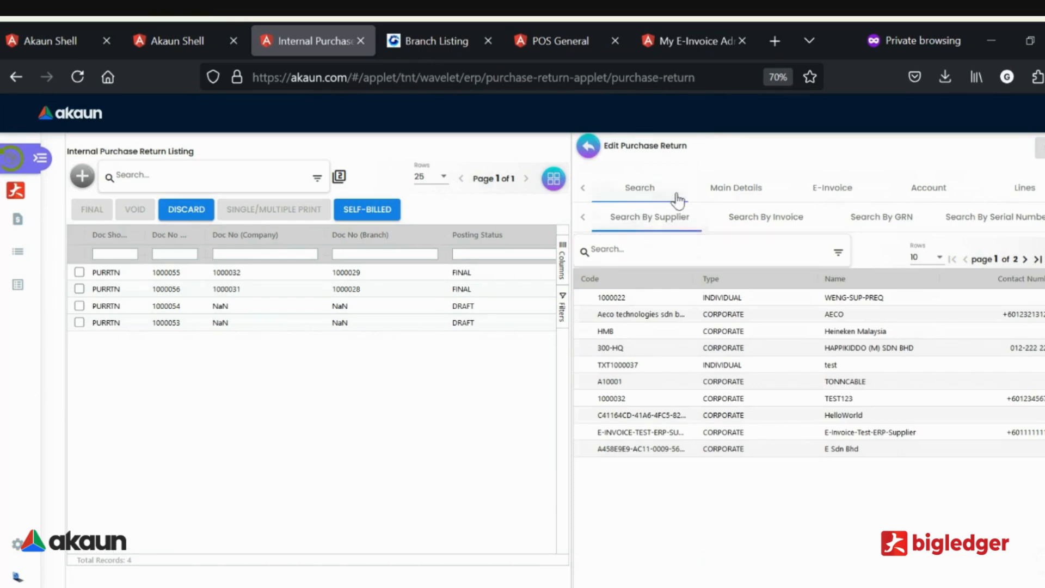
left_click(768, 220)
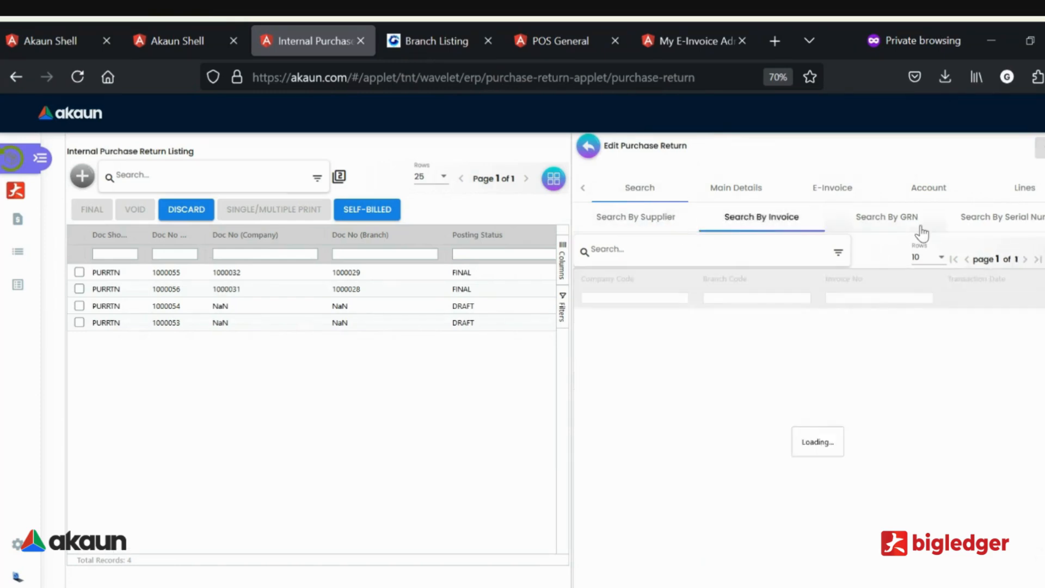
left_click(922, 229)
left_click(985, 224)
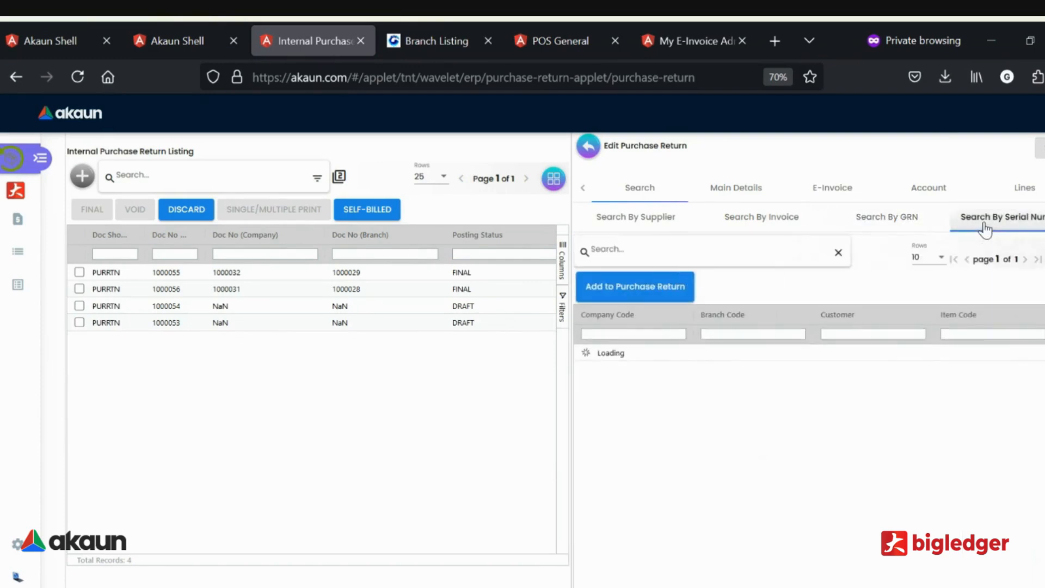
left_click(678, 222)
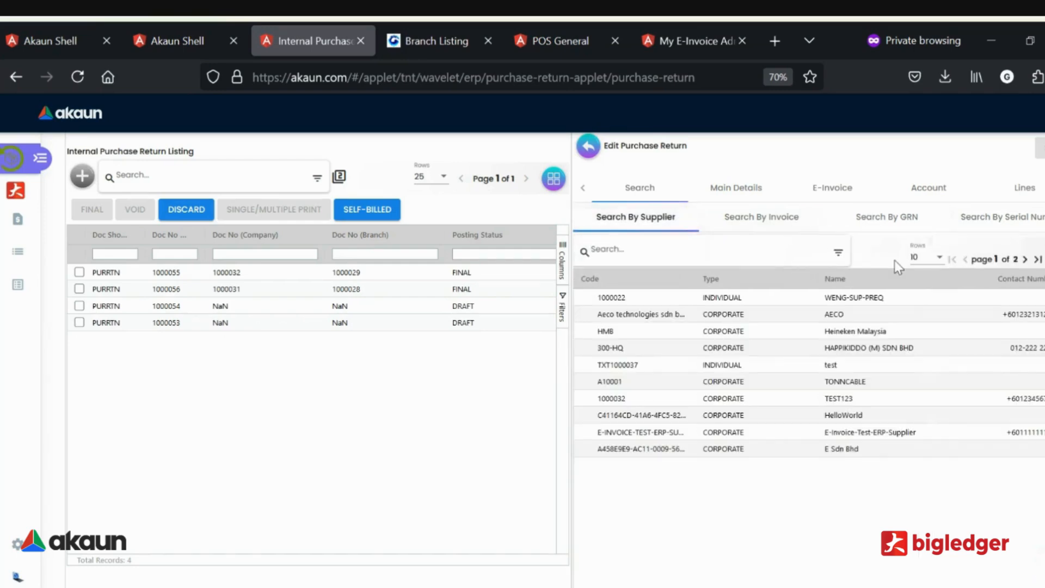
Step: Check the invoice listing of supplier AECO for the purchase return and go back to the supplier search
left_click(860, 333)
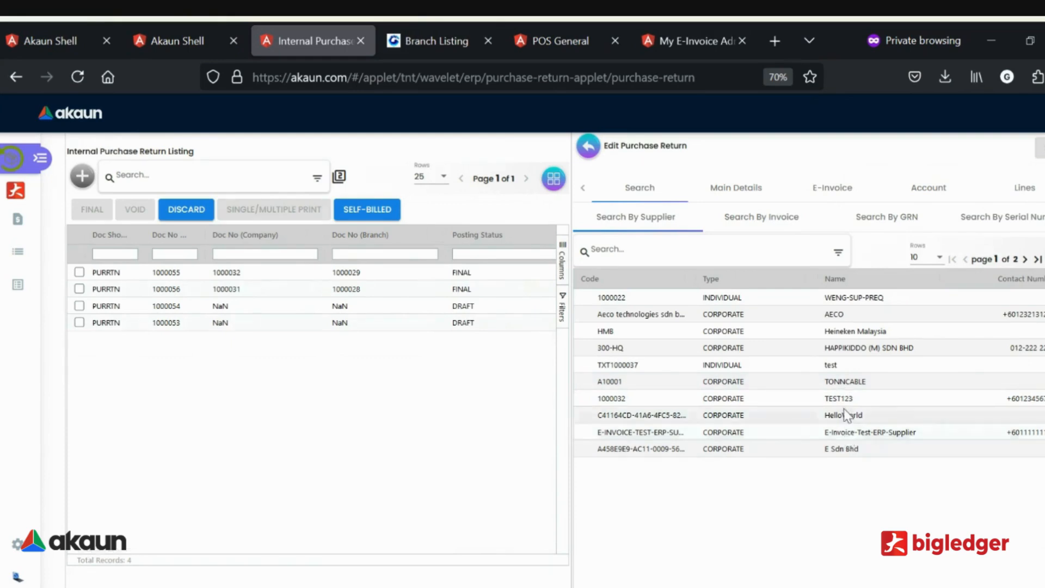
left_click(820, 347)
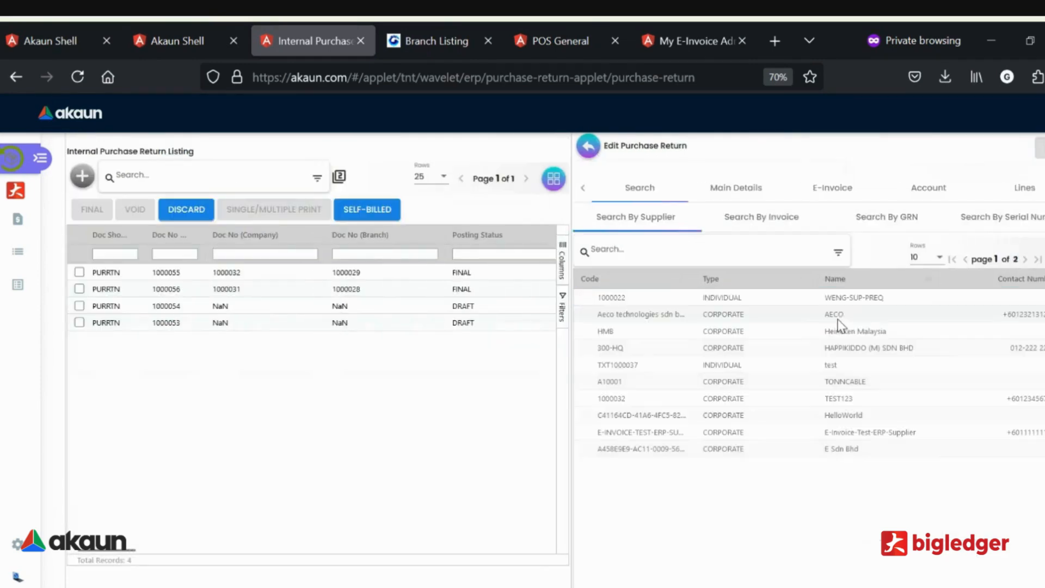
left_click(849, 318)
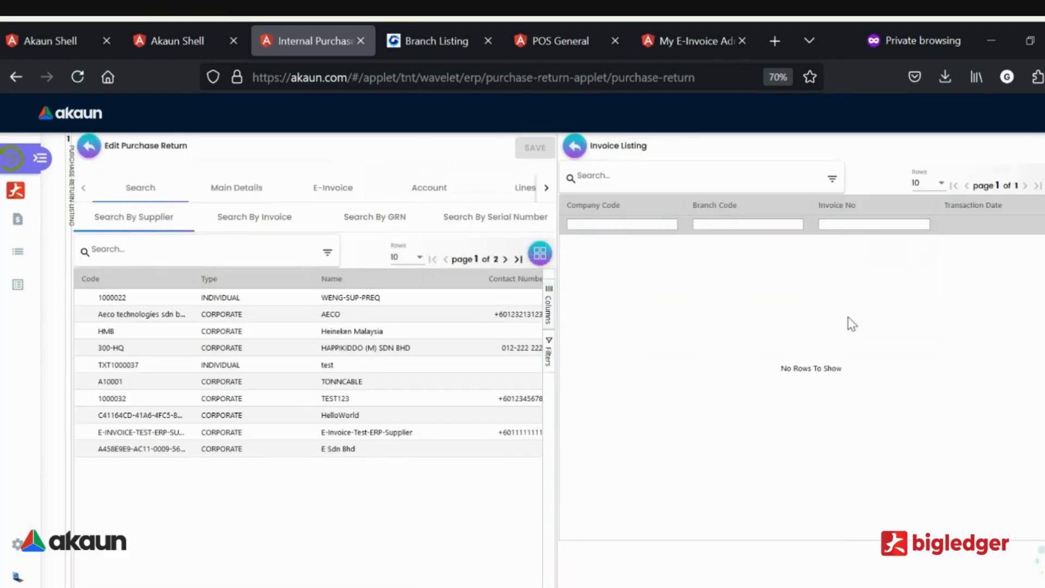
left_click_drag(598, 153, 563, 152)
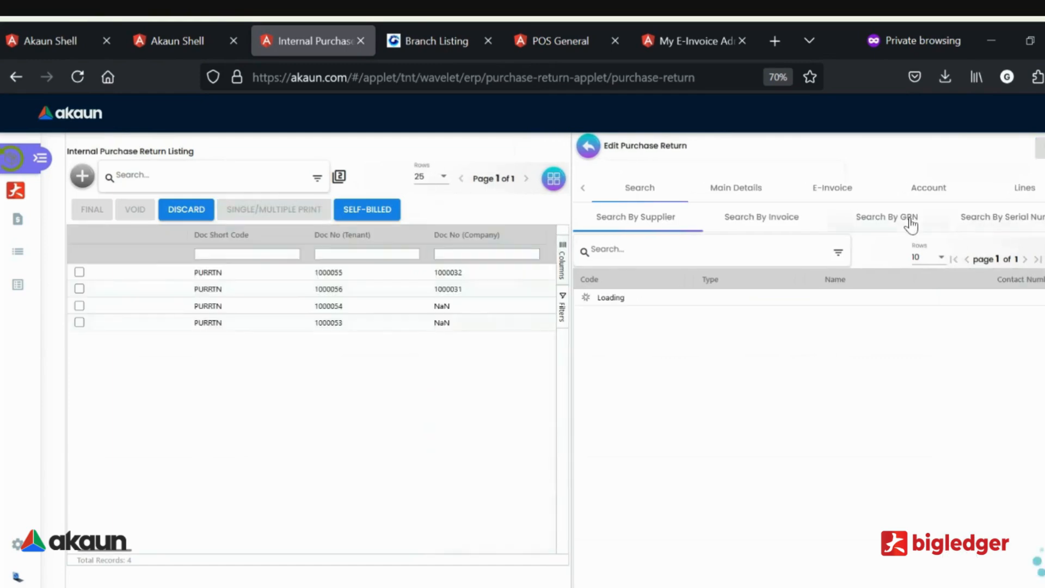
Step: Browse further suppliers for one with invoices, and open the lines of its B Company (Branch 1) invoice
left_click(1025, 259)
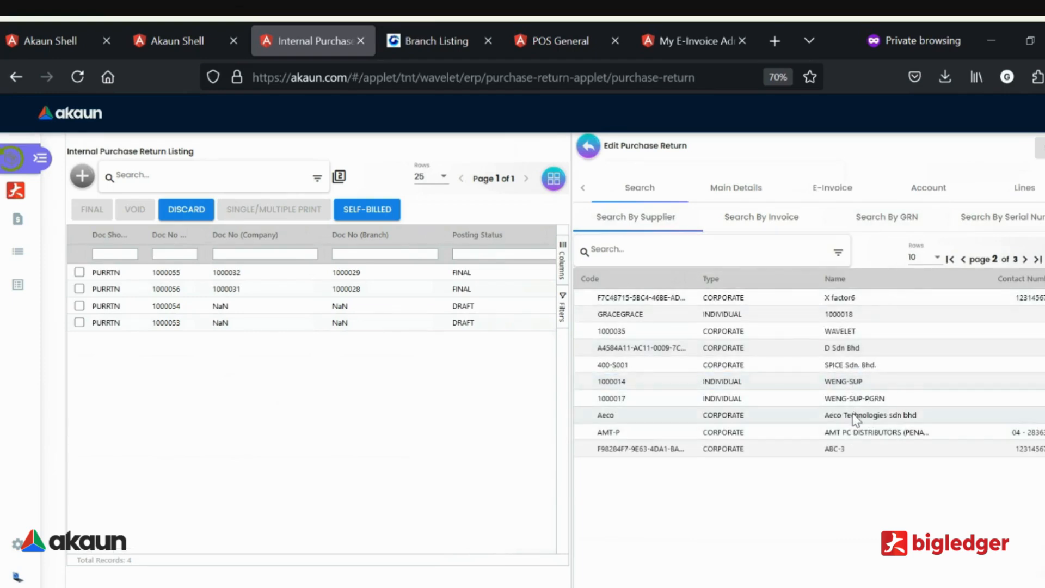
left_click(877, 432)
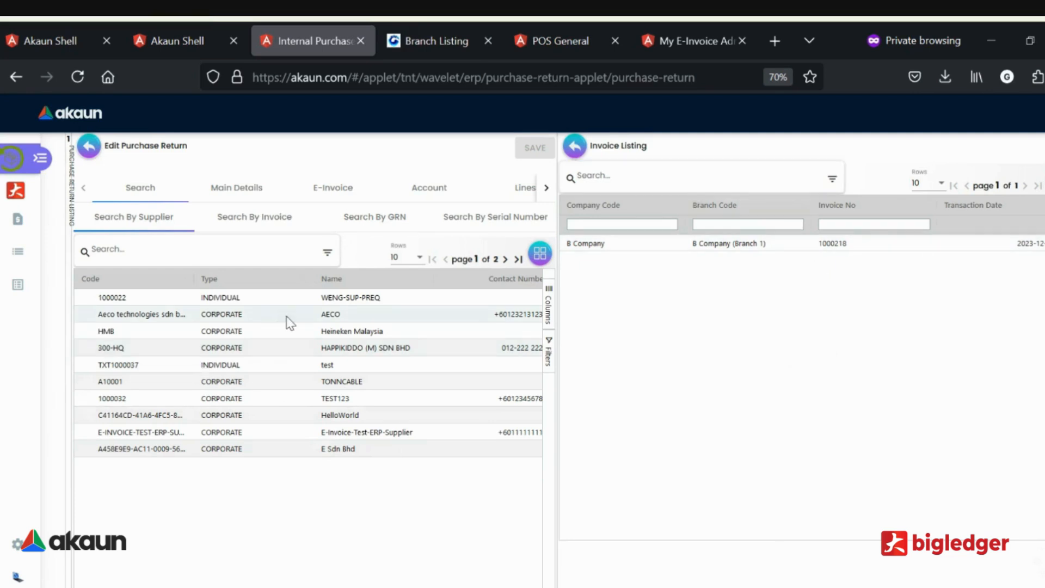
left_click(760, 245)
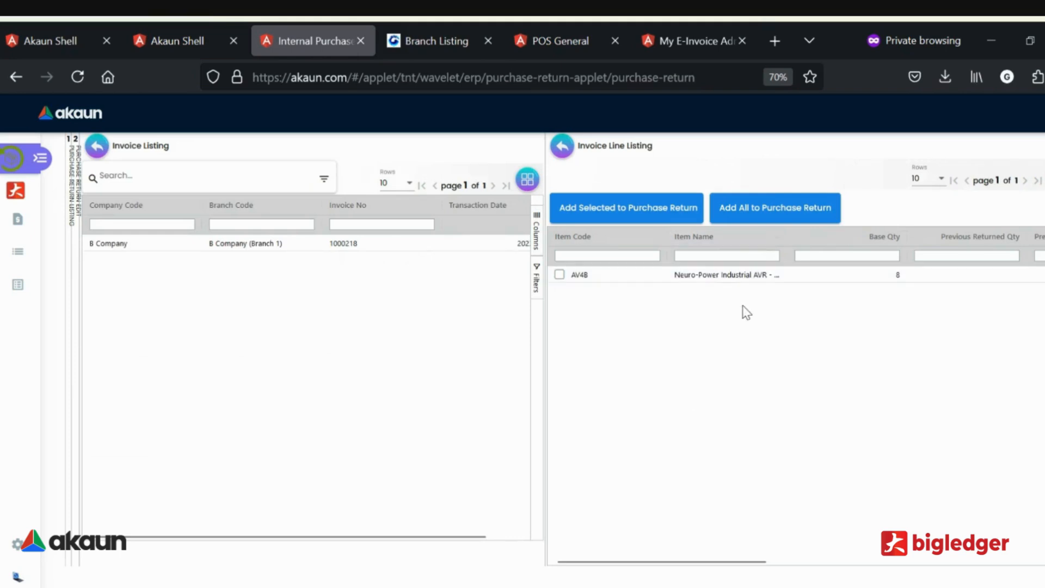
Step: Set the return quantity of item AV4B to 4 and add the selected line to the purchase return
left_click_drag(679, 561, 800, 564)
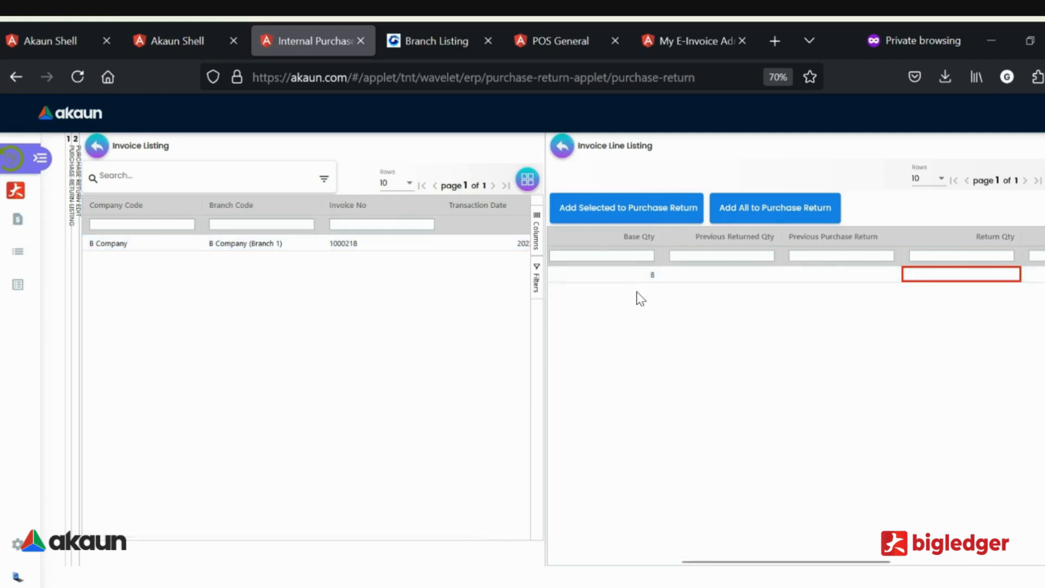
left_click_drag(795, 561, 903, 561)
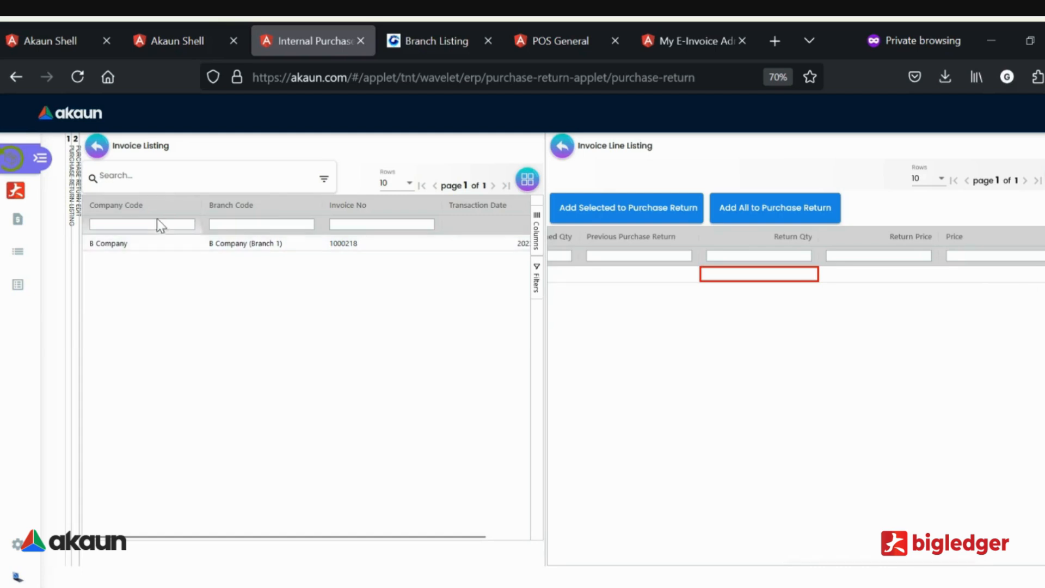
left_click(801, 274)
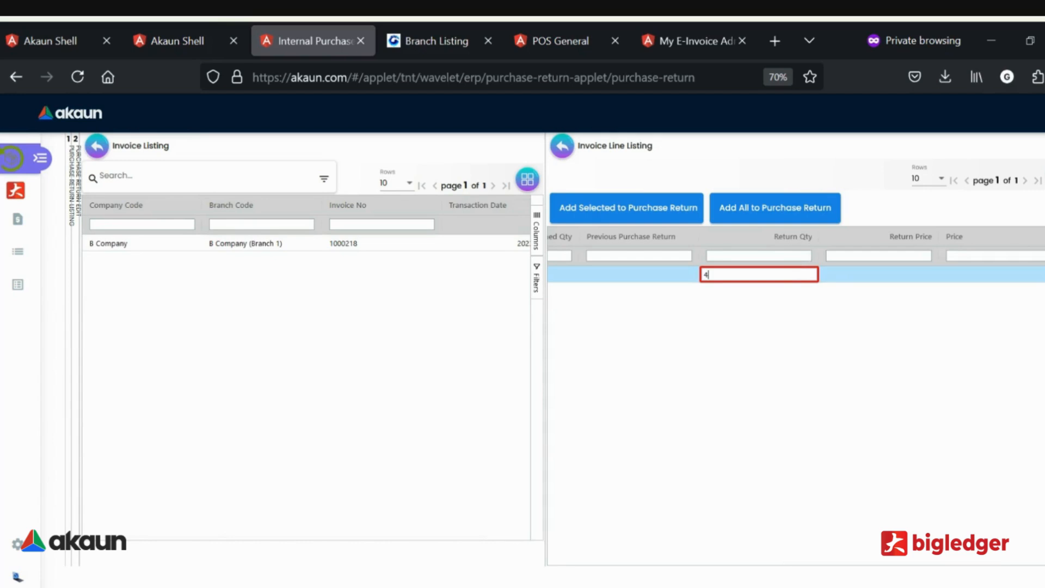
type("4")
key("Return")
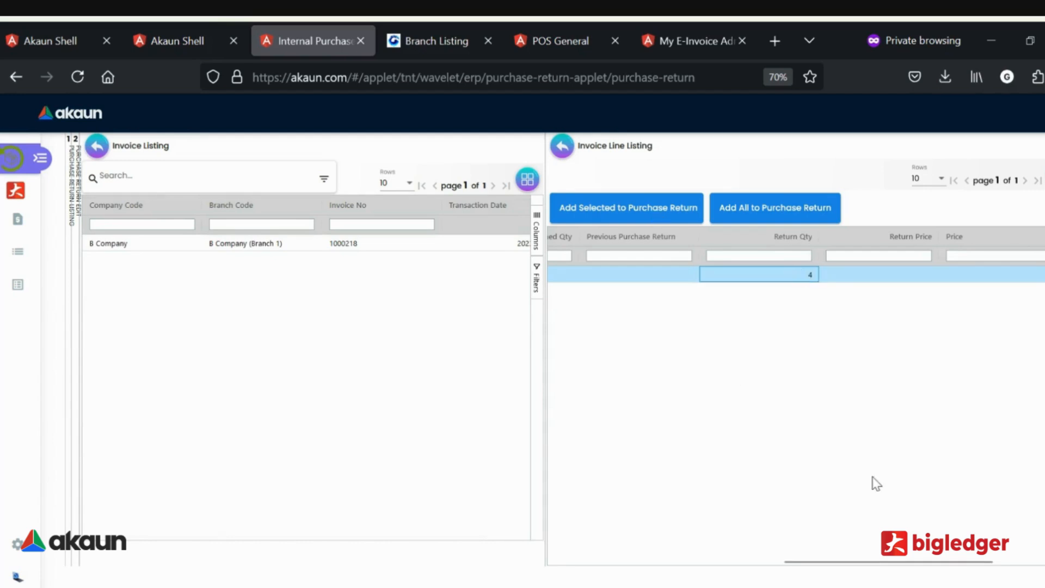
left_click_drag(880, 562, 654, 561)
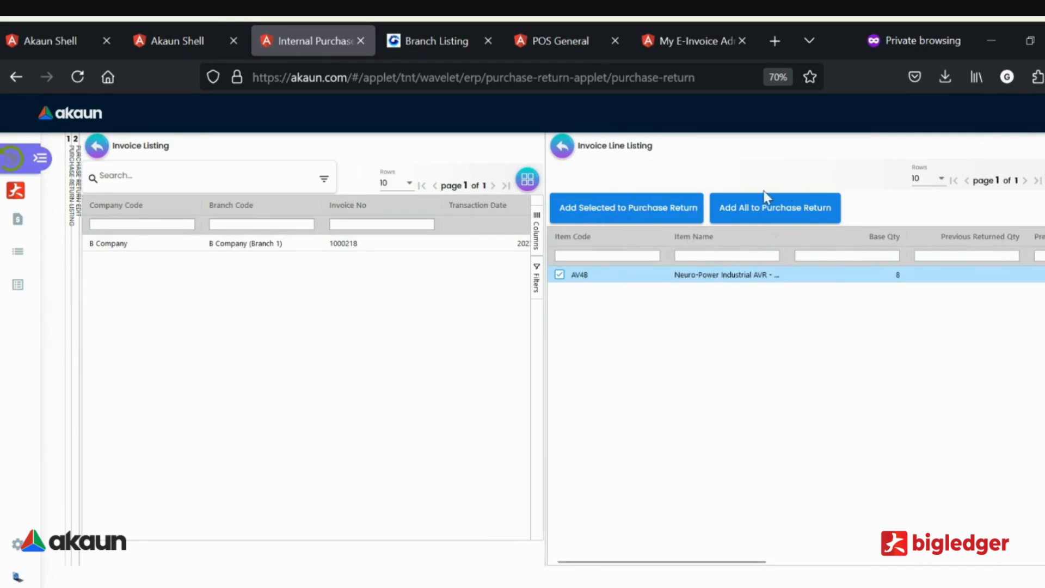
left_click(623, 211)
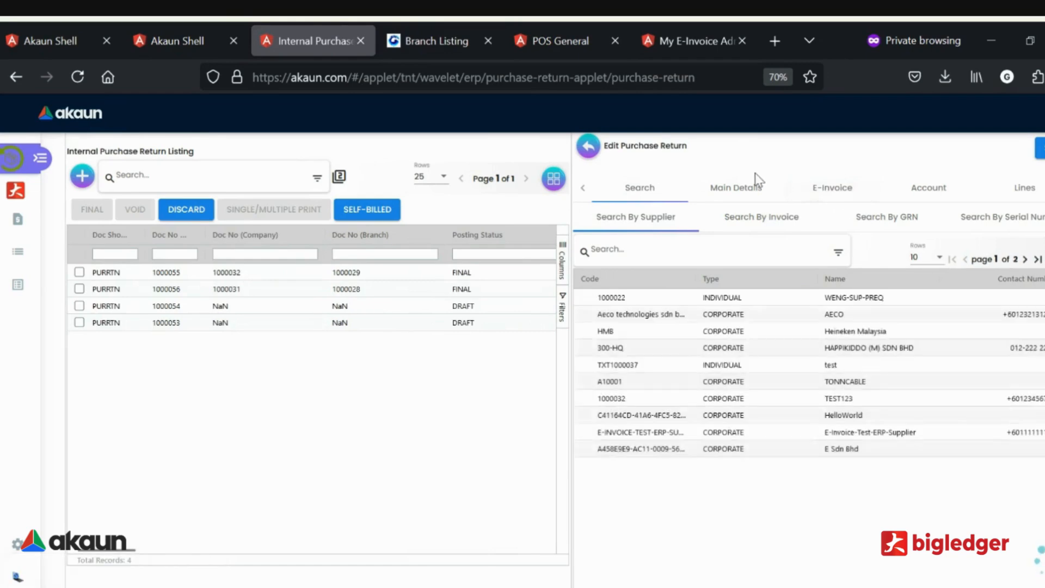
Step: Review the purchase return's main details, e-invoice, account, lines, delivery details, settlement and department header sections
left_click(724, 187)
left_click(840, 195)
left_click(940, 185)
left_click(1017, 195)
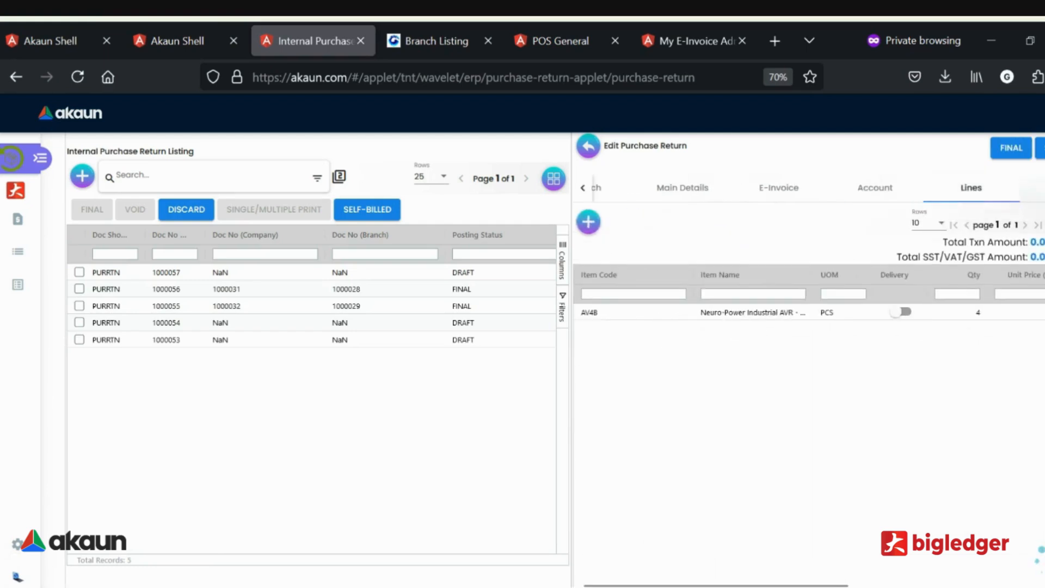
left_click(1024, 190)
left_click(1037, 188)
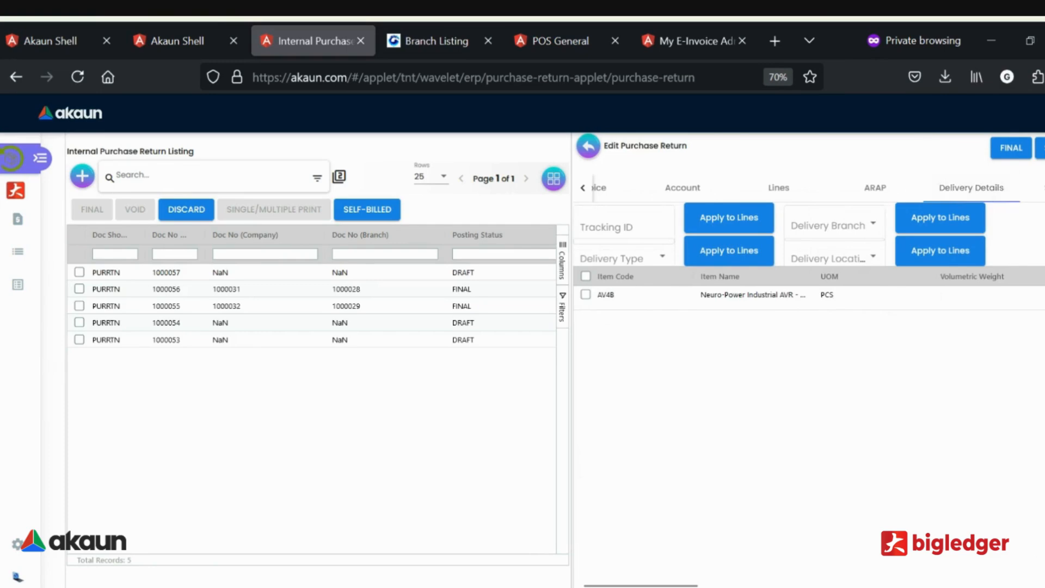
left_click(915, 187)
left_click(1008, 187)
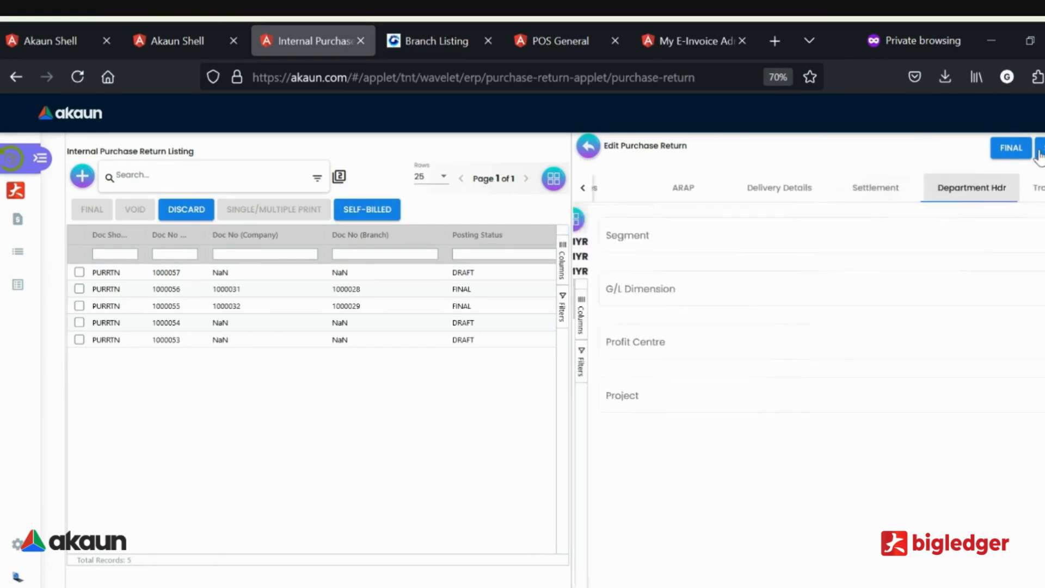
Step: Examine the purchase return's linked source document, its PDF export options and its attachments
left_click(1043, 189)
left_click(1044, 189)
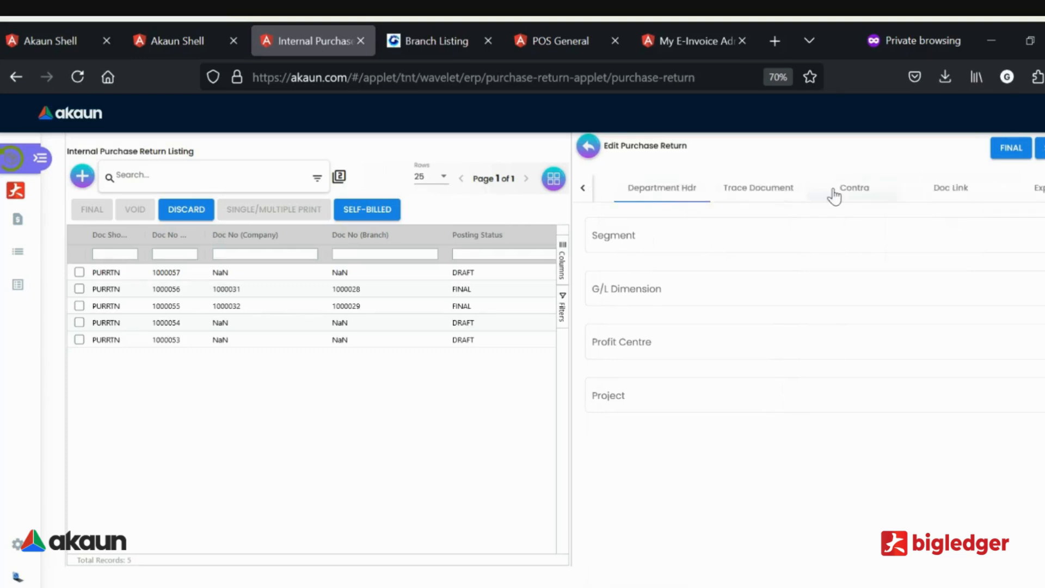
left_click(955, 196)
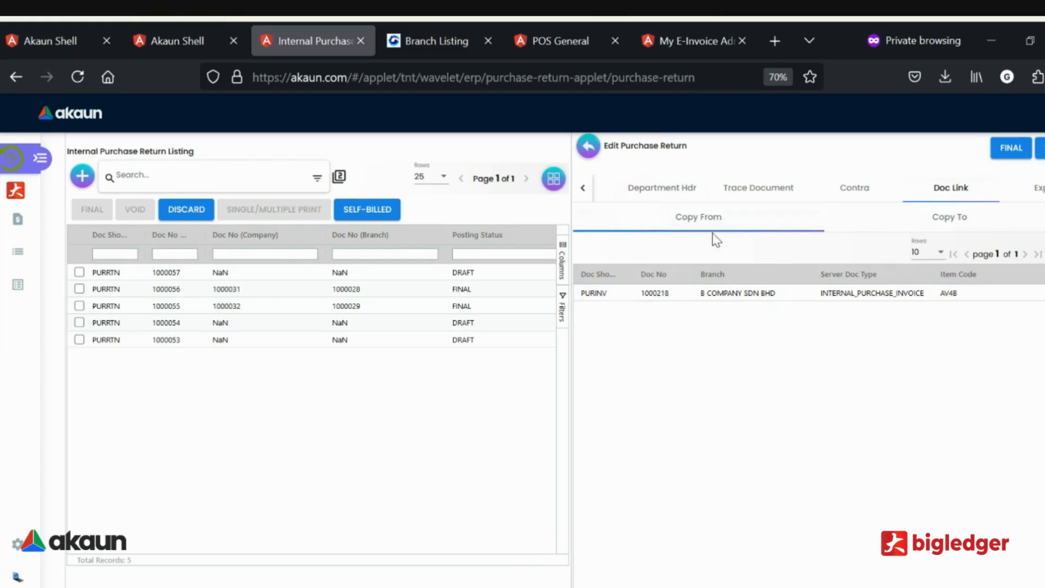
left_click(1032, 191)
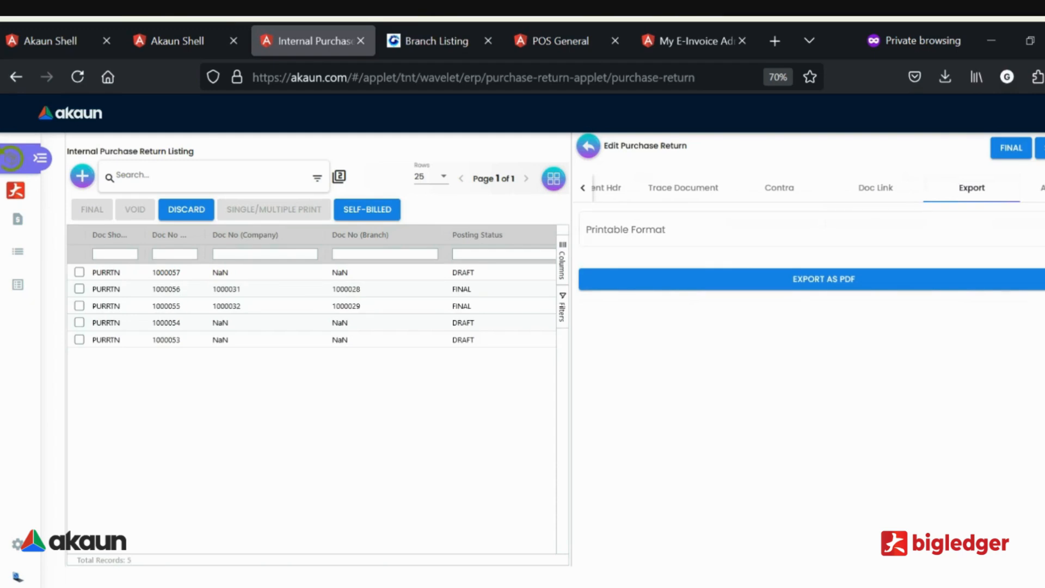
left_click(1041, 188)
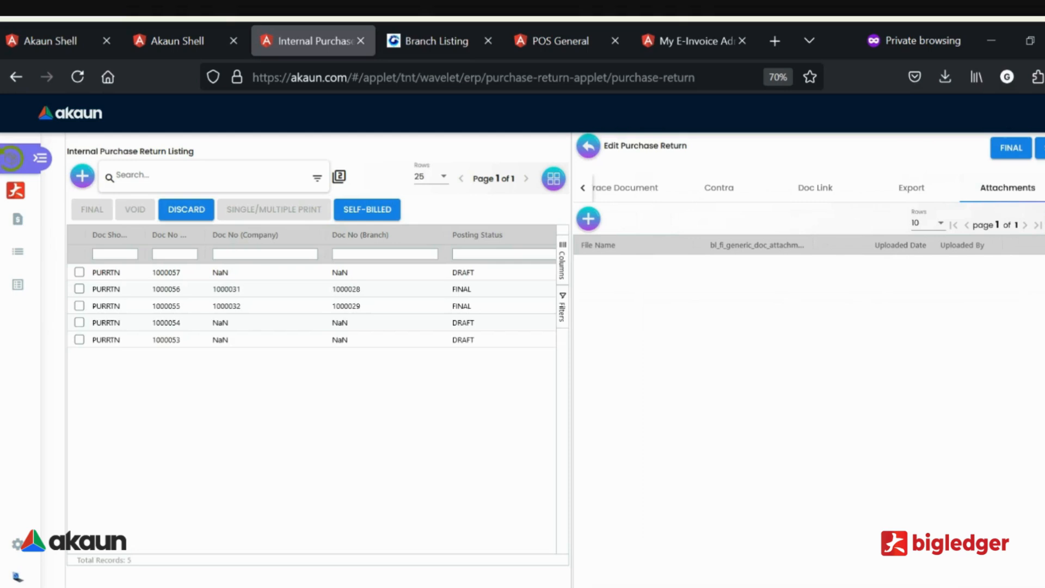
Step: Save the purchase return, and open the lines of the draft purchase return for supplier AECO
left_click(1041, 148)
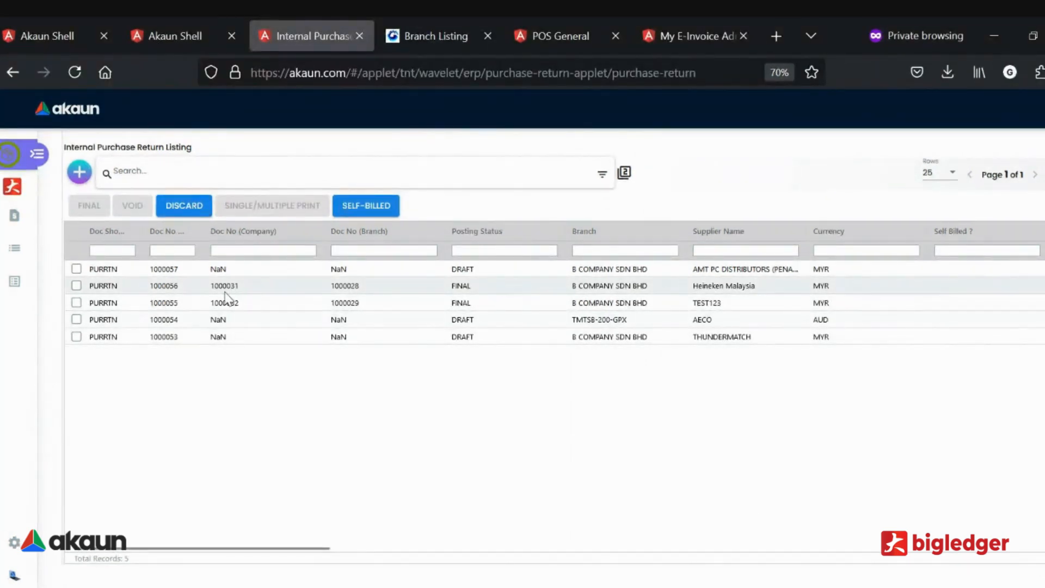
left_click(366, 308)
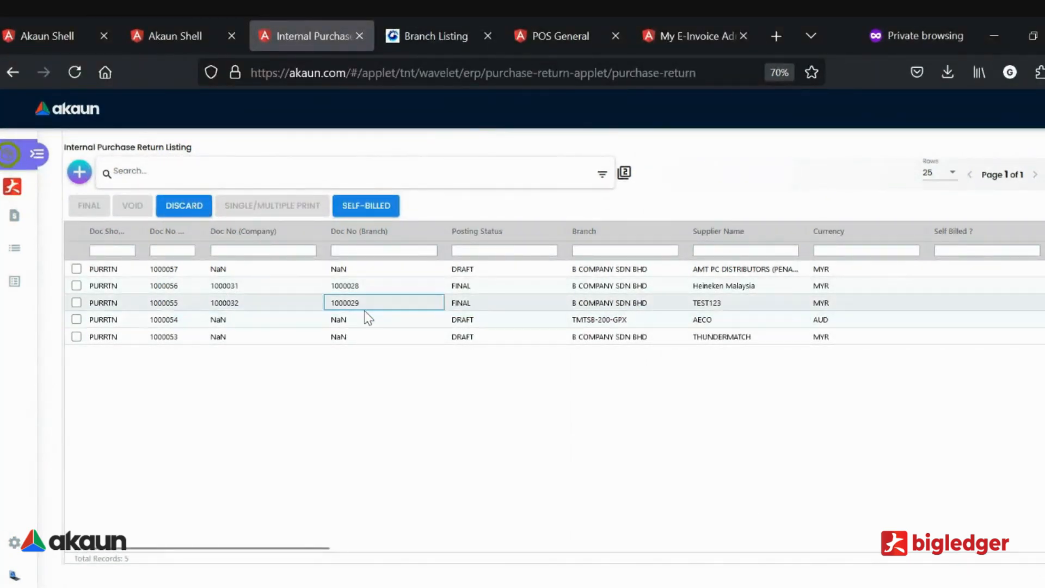
left_click(369, 321)
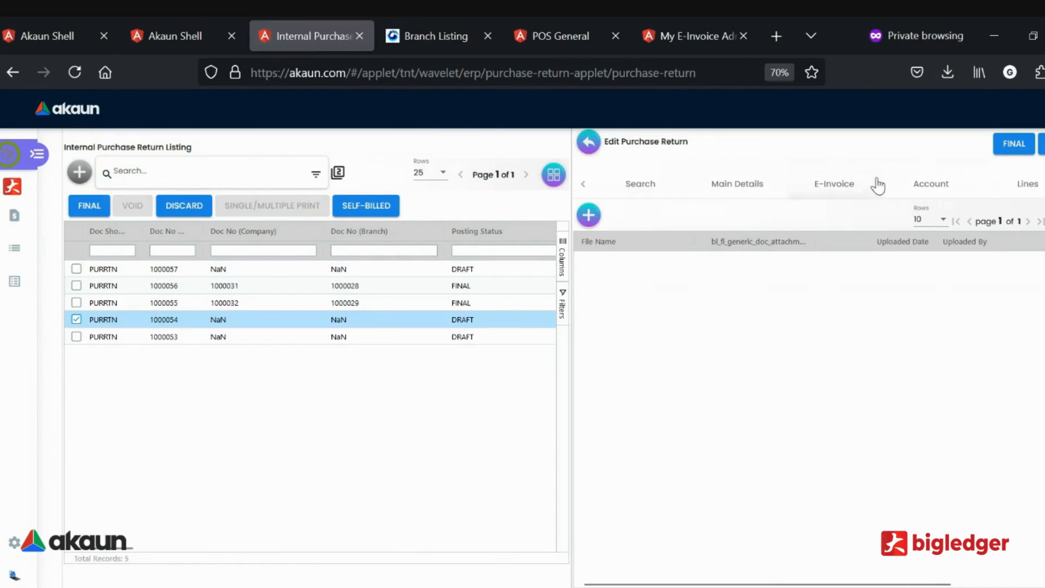
left_click(1023, 188)
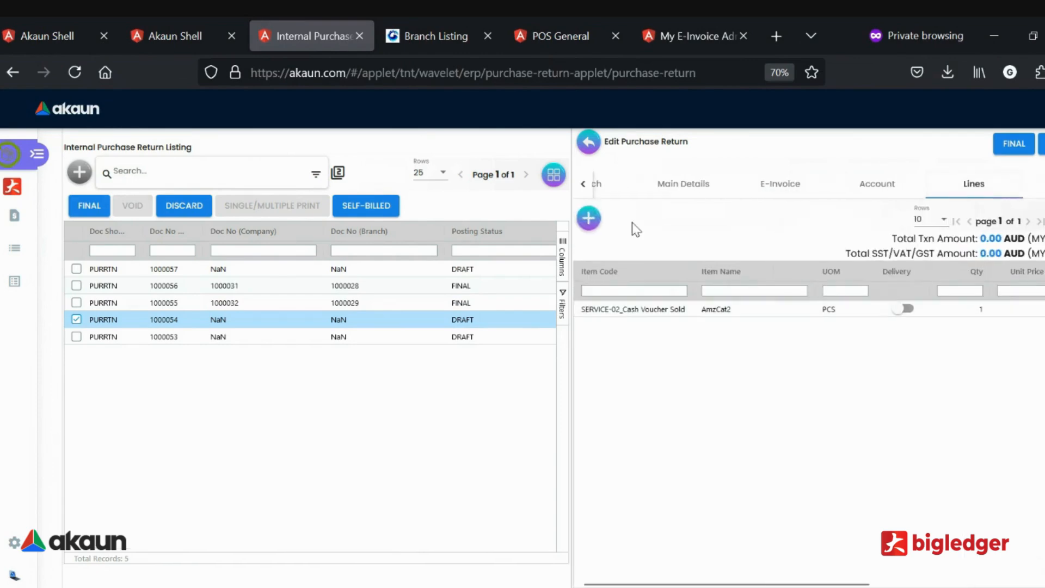
Step: Add item GRACIA HS -NEW SERIAL with serial numbers 1002 and HS00008 to the purchase return
left_click(589, 217)
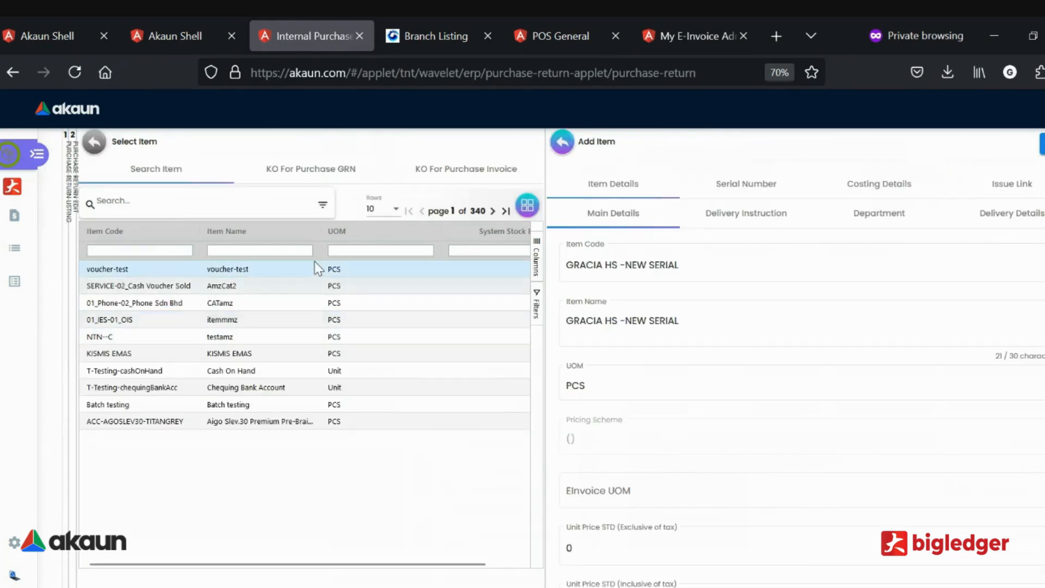
left_click(746, 183)
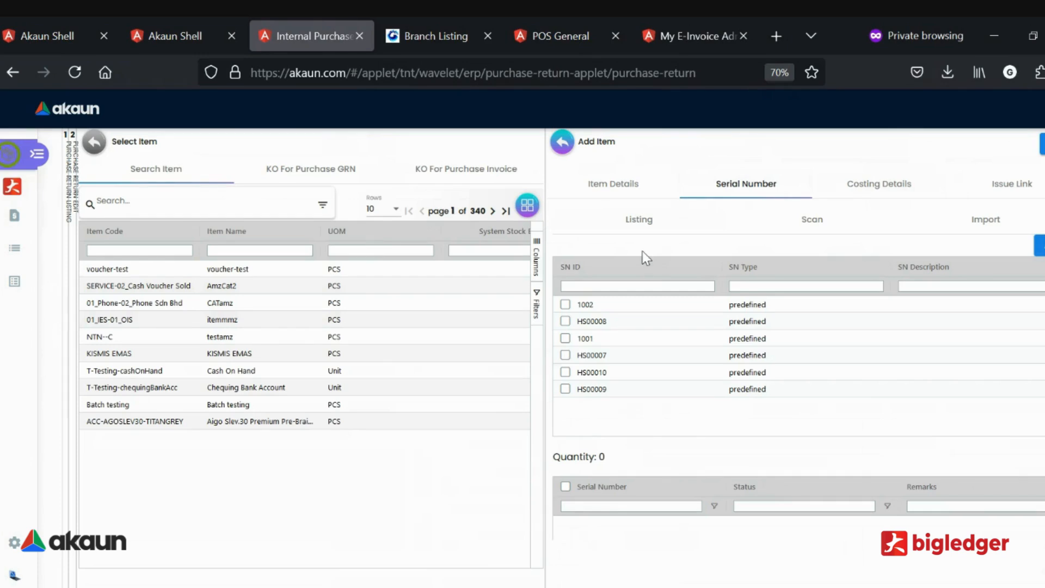
left_click(566, 304)
left_click(566, 322)
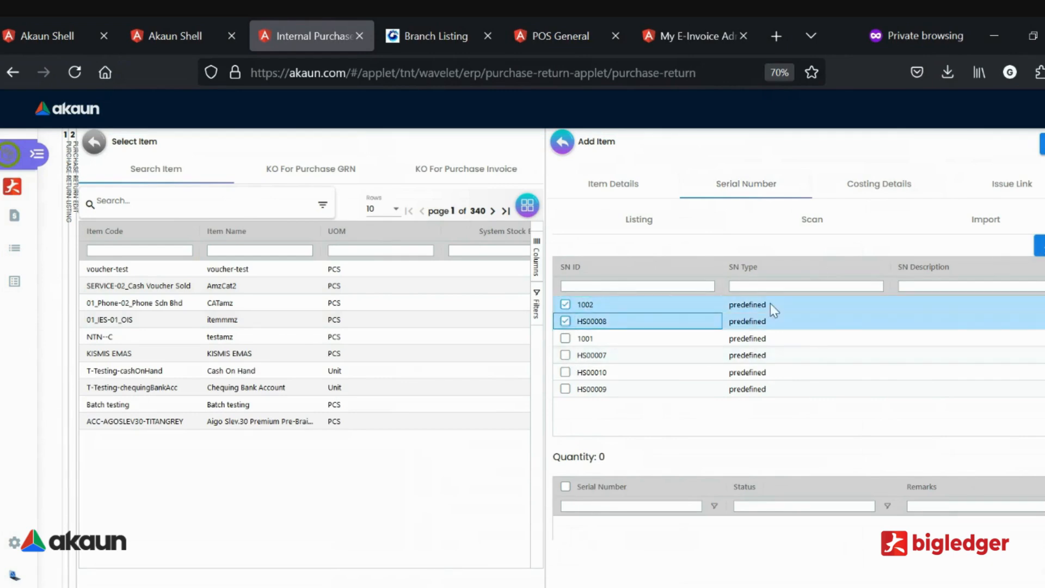
left_click(1040, 246)
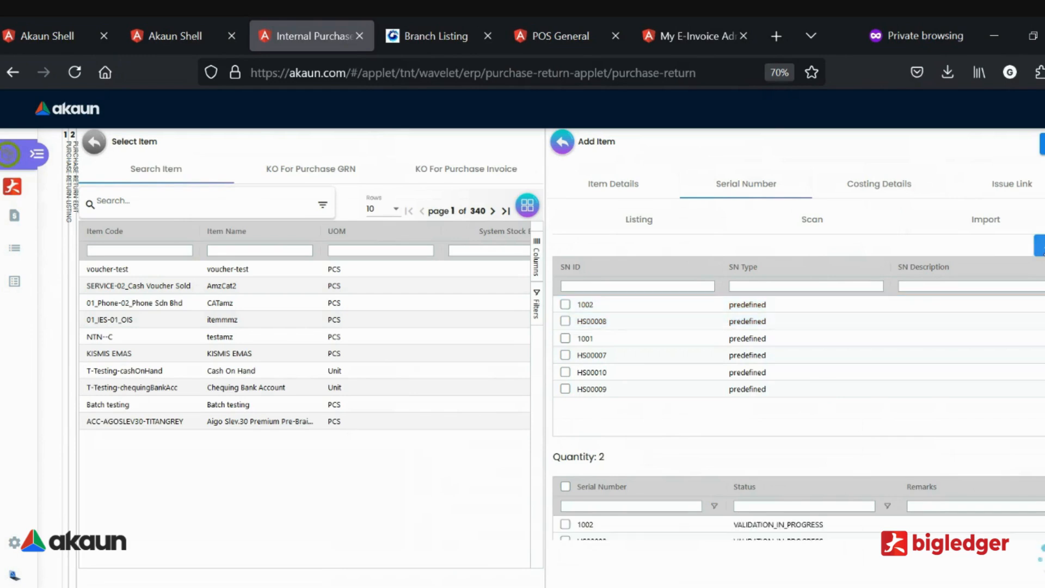
scroll(630, 427, "down", 2)
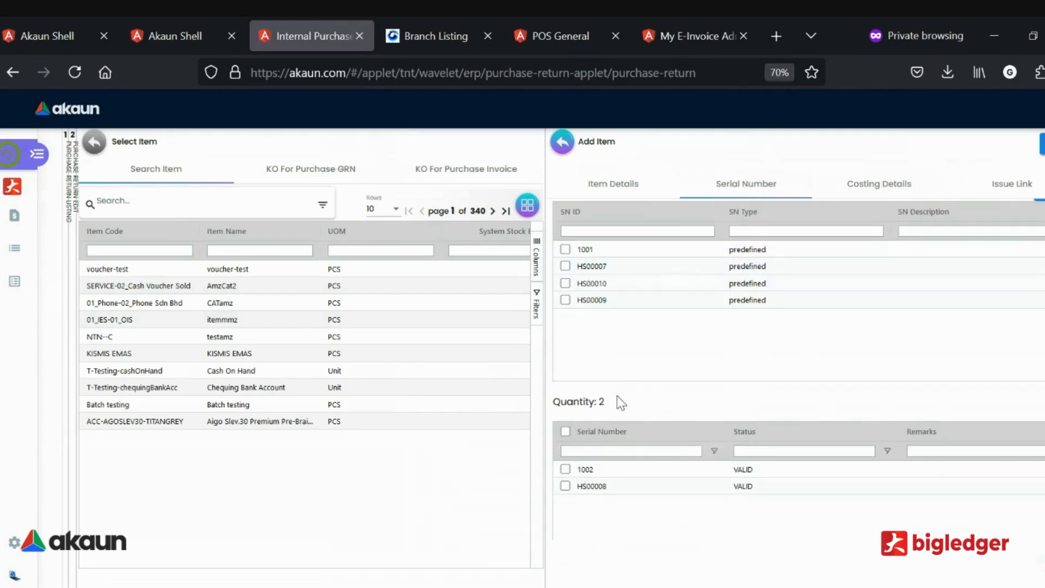
left_click_drag(601, 405, 553, 404)
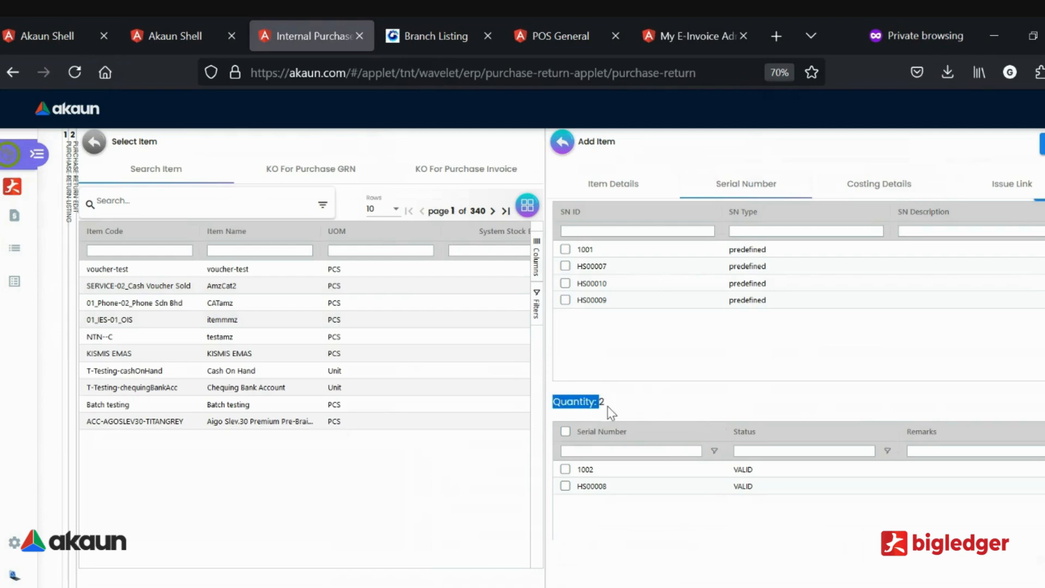
scroll(1029, 372, "up", 2)
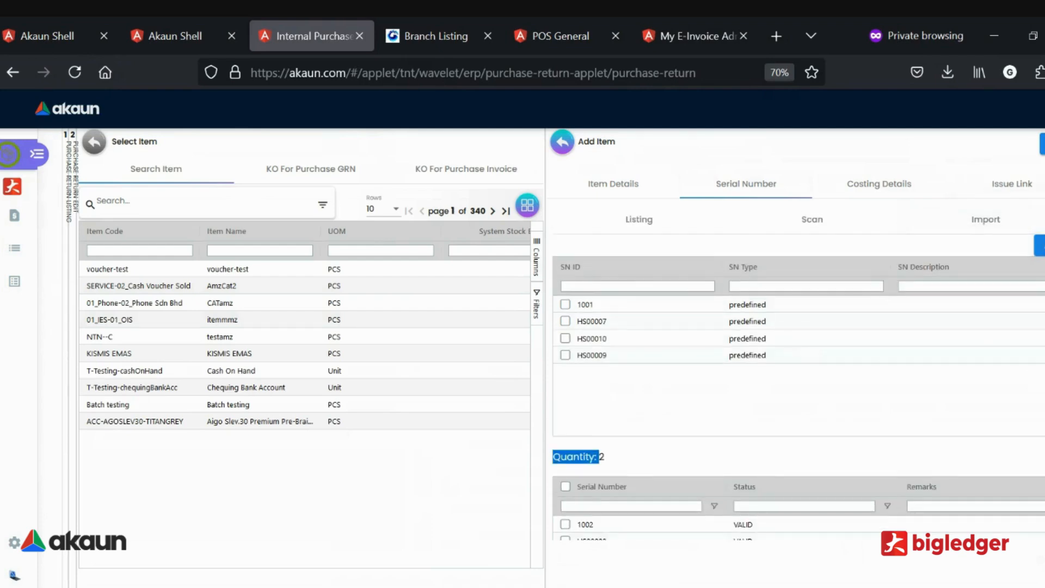
left_click(1042, 144)
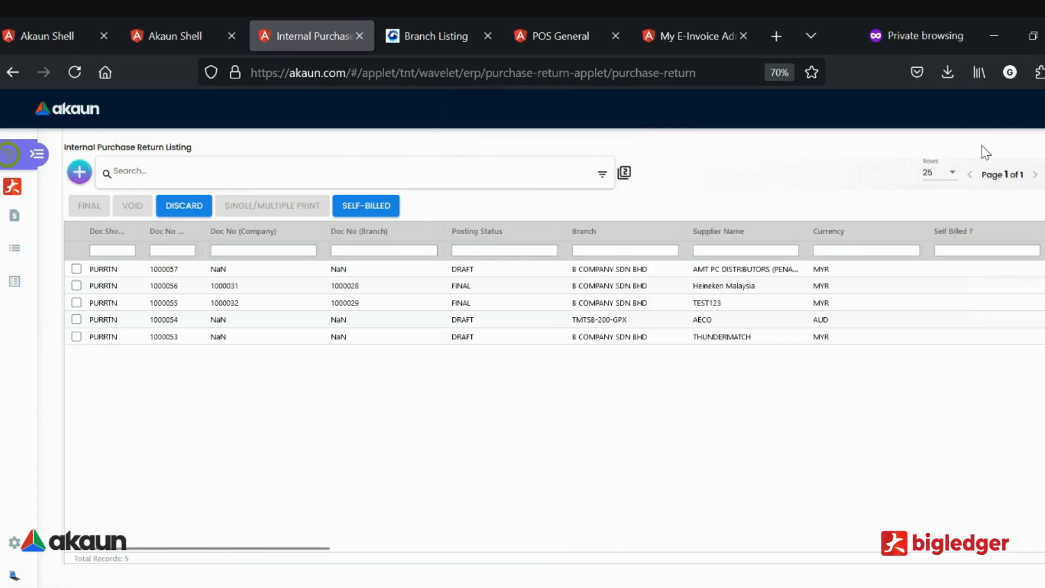
Step: Open the AMT PC DISTRIBUTORS draft purchase return and finalize it
left_click(458, 269)
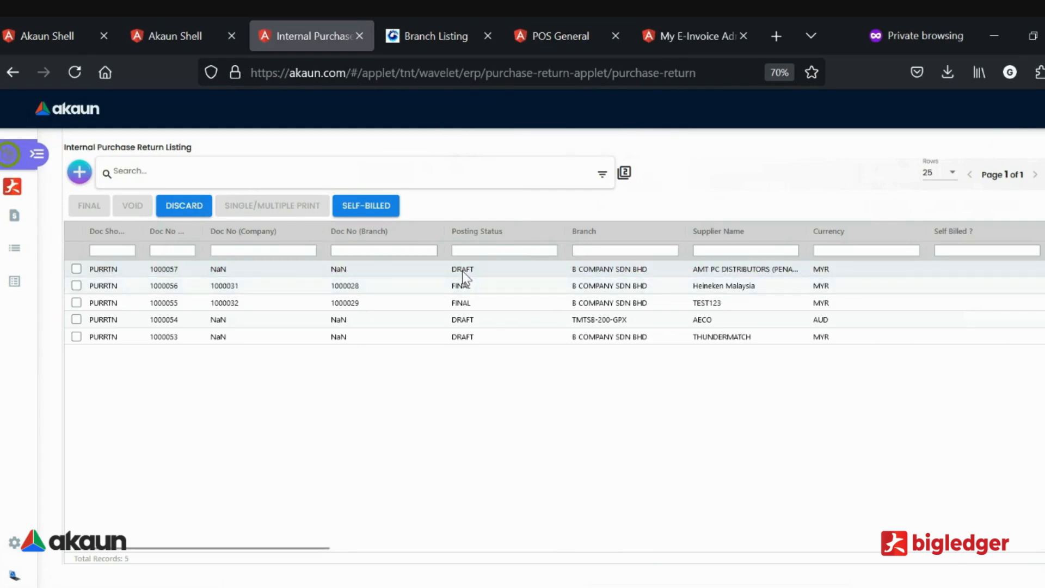
left_click(463, 277)
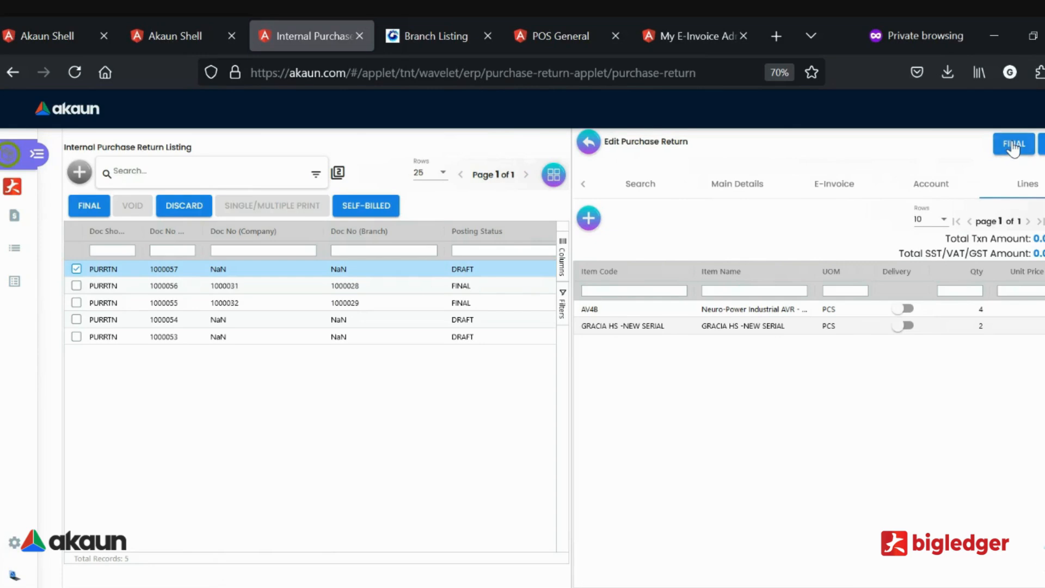
left_click(1014, 145)
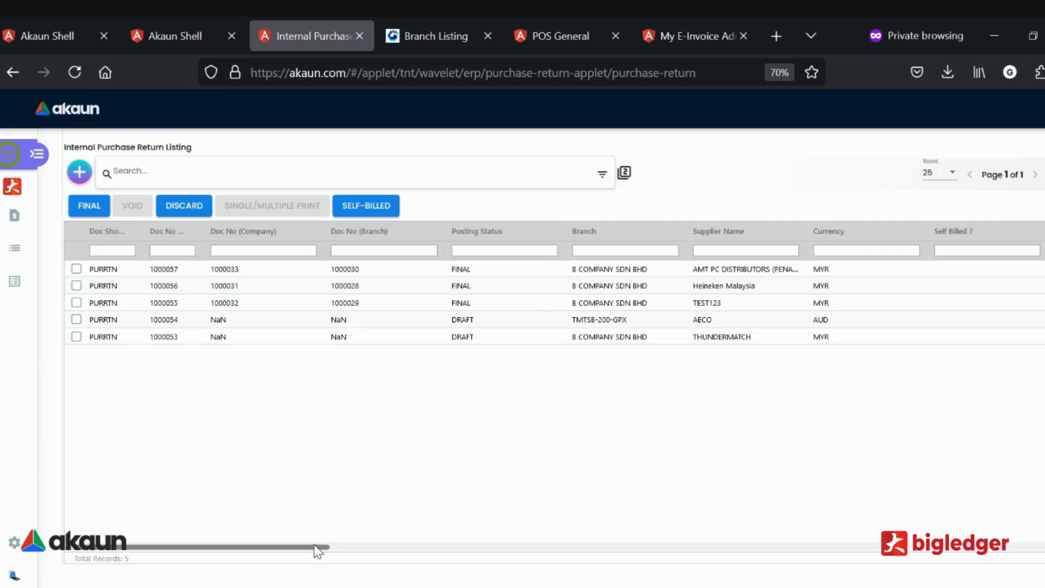
Step: Look through the purchase return listing, filtering it by branch "compa" and clearing the filter again
left_click_drag(317, 550, 284, 554)
left_click(537, 287)
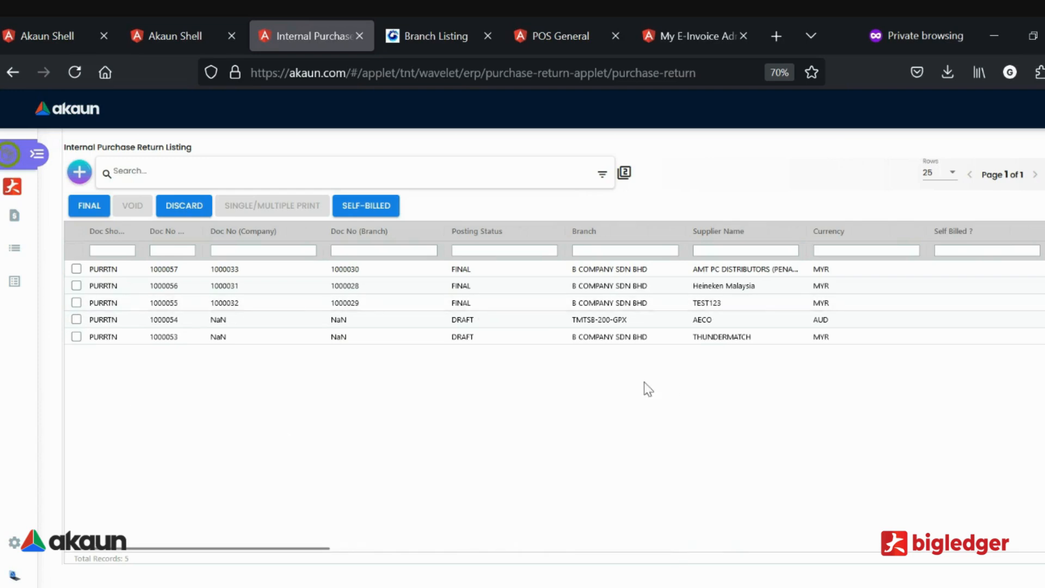
left_click(619, 251)
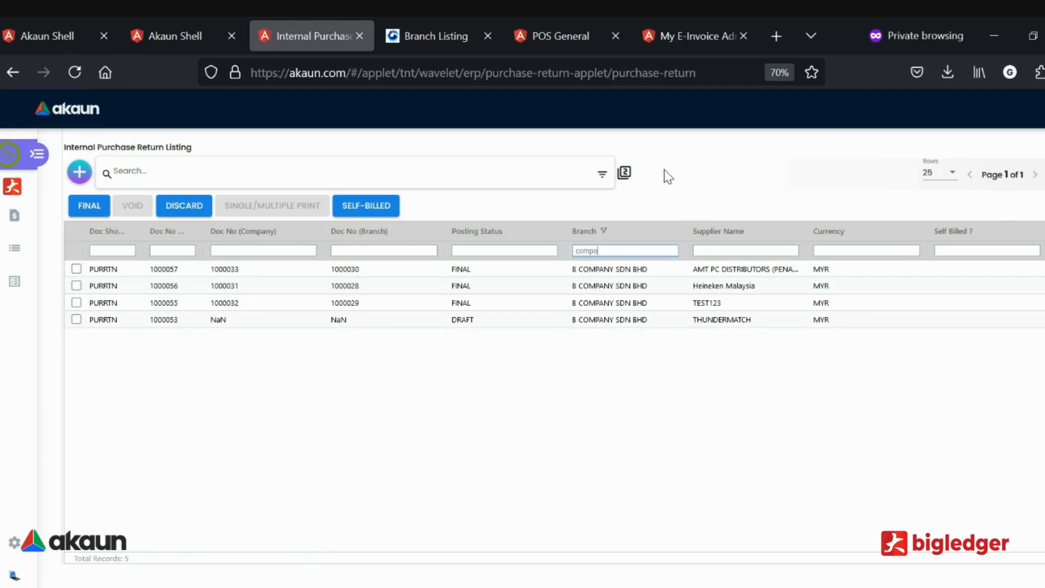
key("BackSpace")
key("BackSpace")
key("BackSpace")
key("BackSpace")
key("BackSpace")
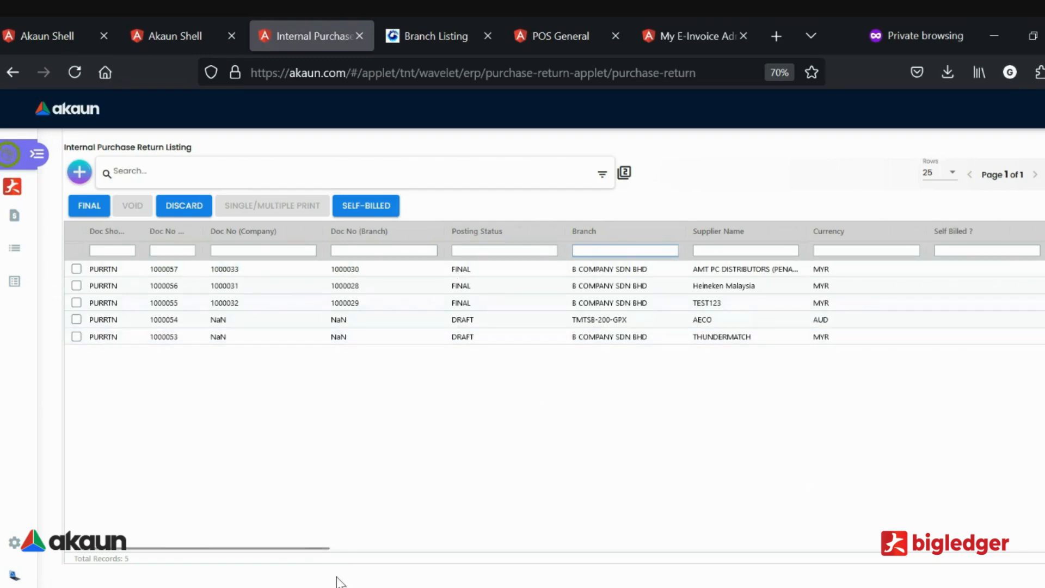
left_click_drag(303, 549, 550, 561)
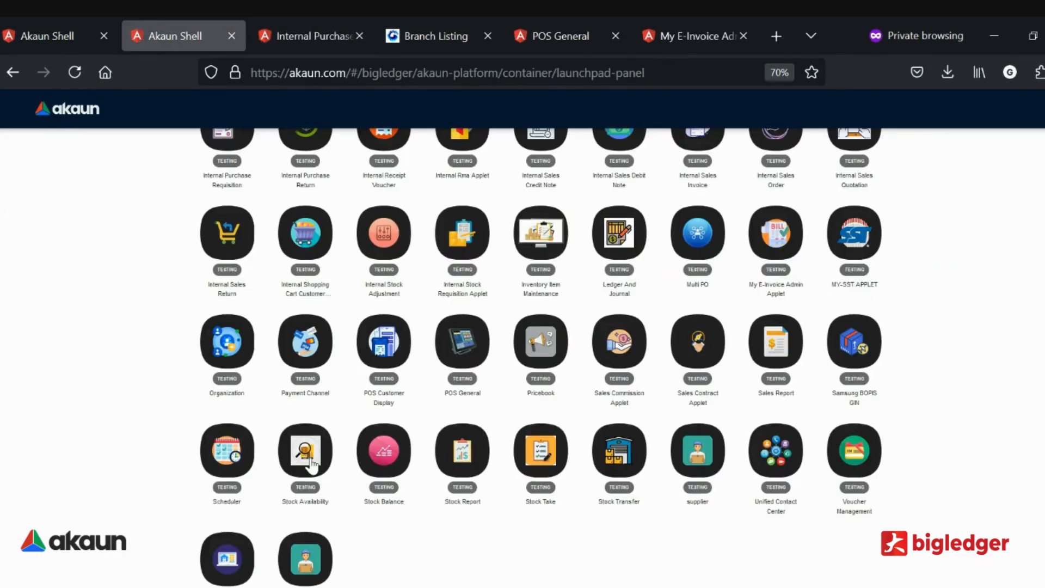
Step: Open the testing tenant's Stock Availability applet in two browser tabs, with Stock Availability Details in one of them
left_click(312, 462)
left_click(47, 35)
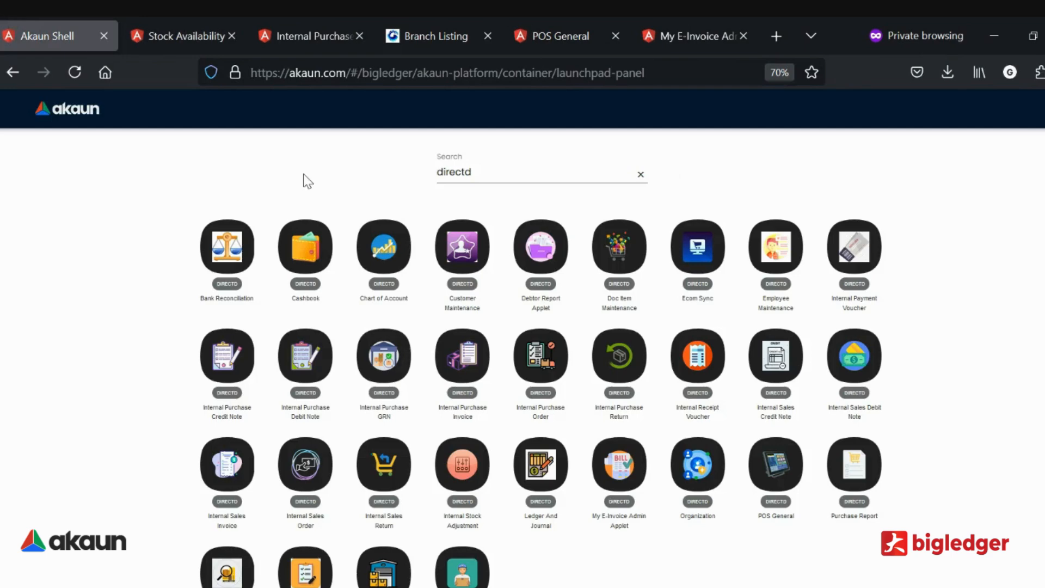
double_click(489, 168)
type("testing")
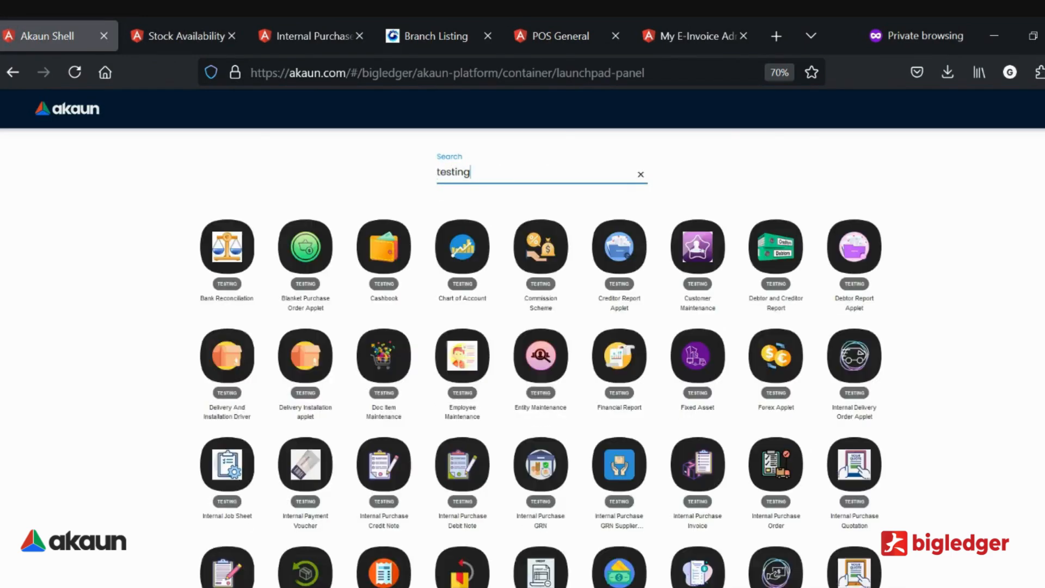
scroll(496, 224, "down", 10)
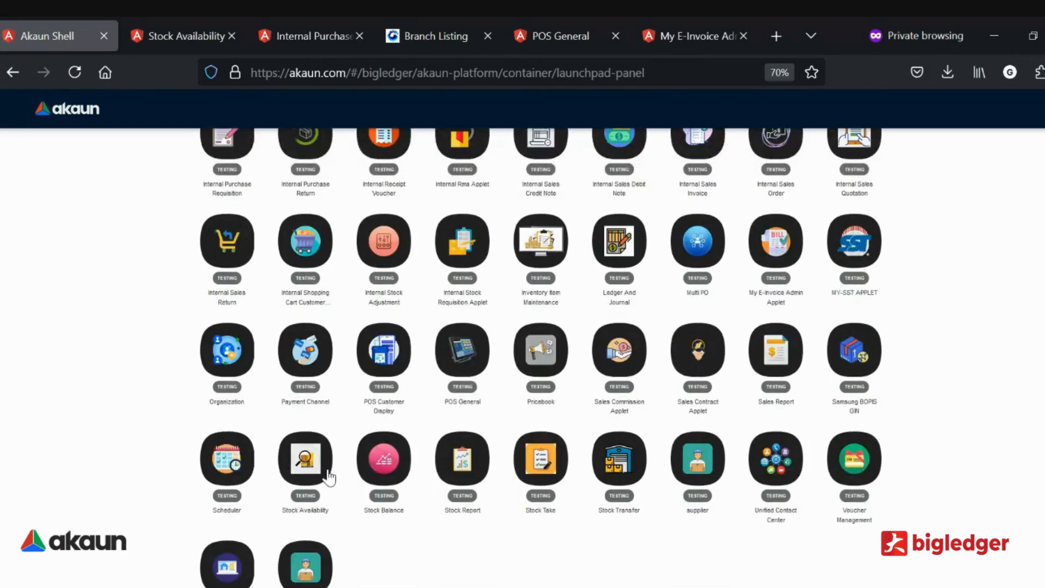
left_click(324, 471)
left_click(182, 36)
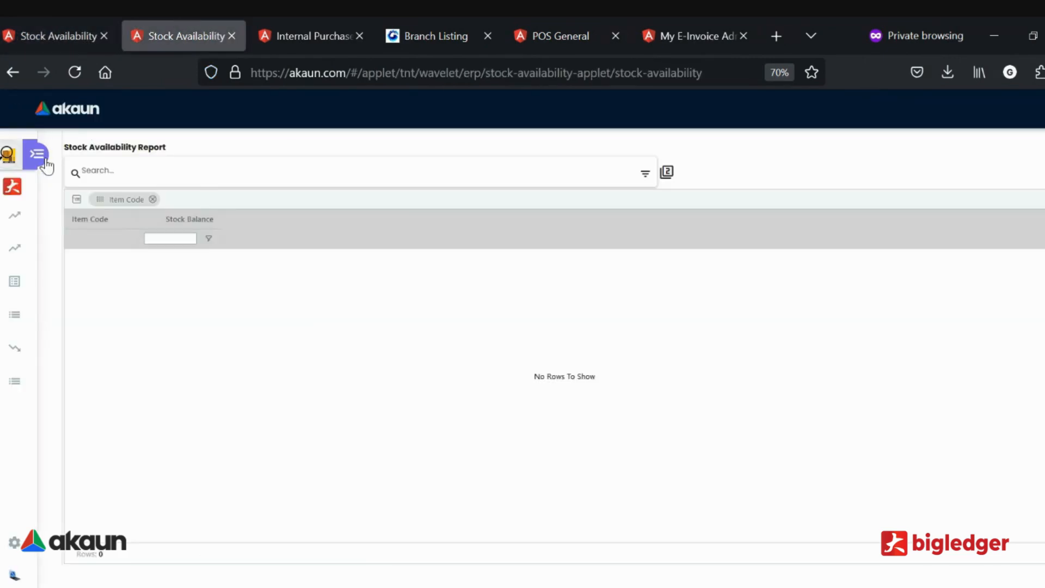
left_click(43, 34)
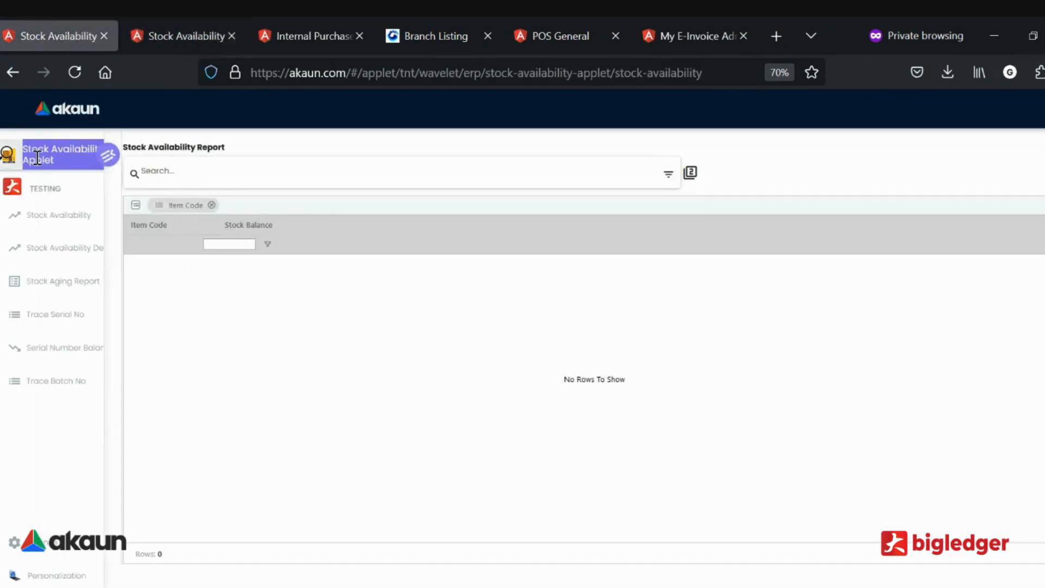
left_click(60, 248)
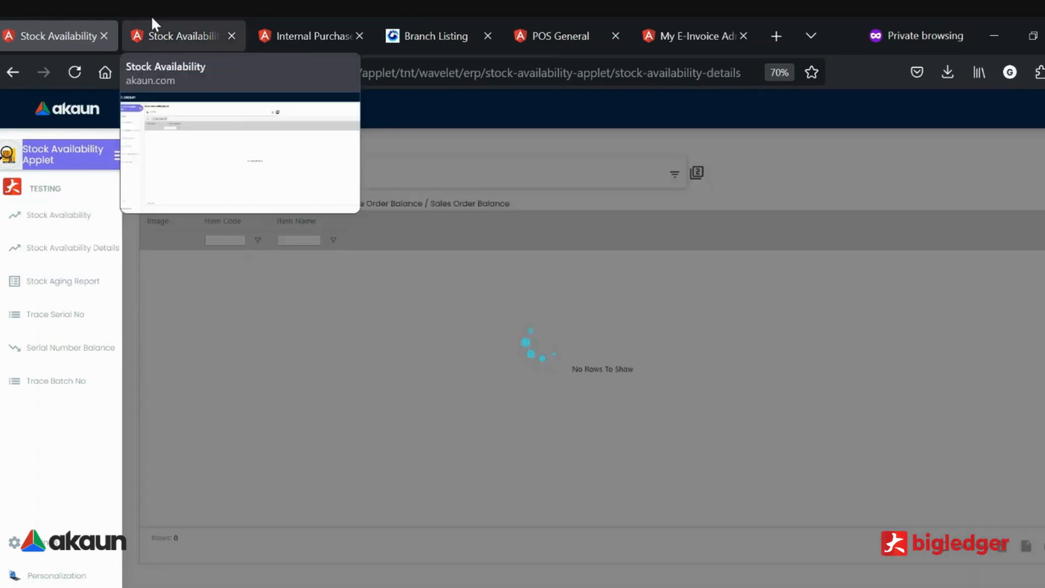
Step: Run the Stock Availability Report for locations B Company (1) and B Company (2)
left_click(153, 22)
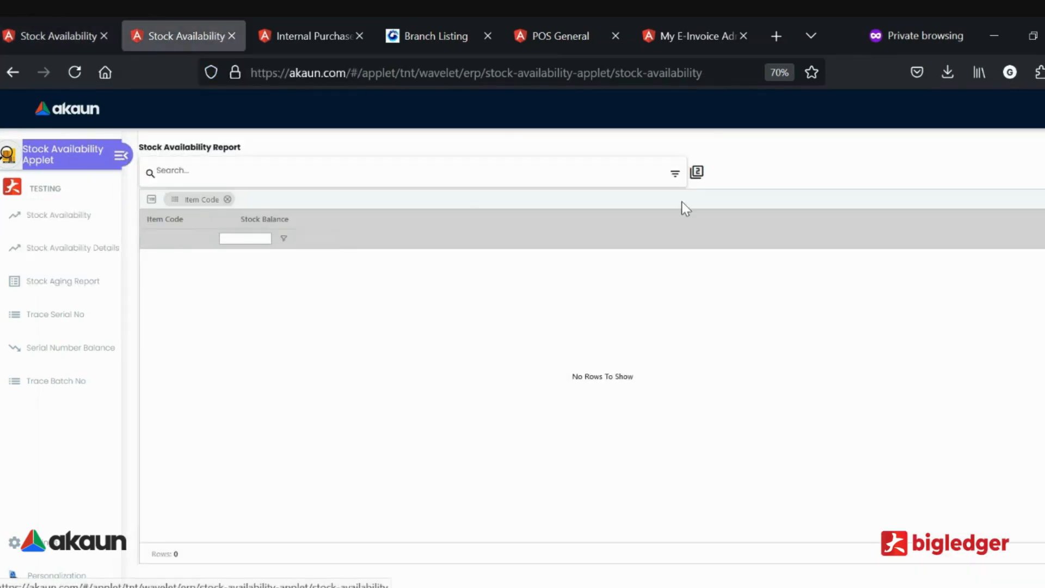
left_click(675, 177)
left_click(326, 261)
scroll(256, 341, "down", 3)
scroll(257, 338, "up", 2)
left_click(256, 328)
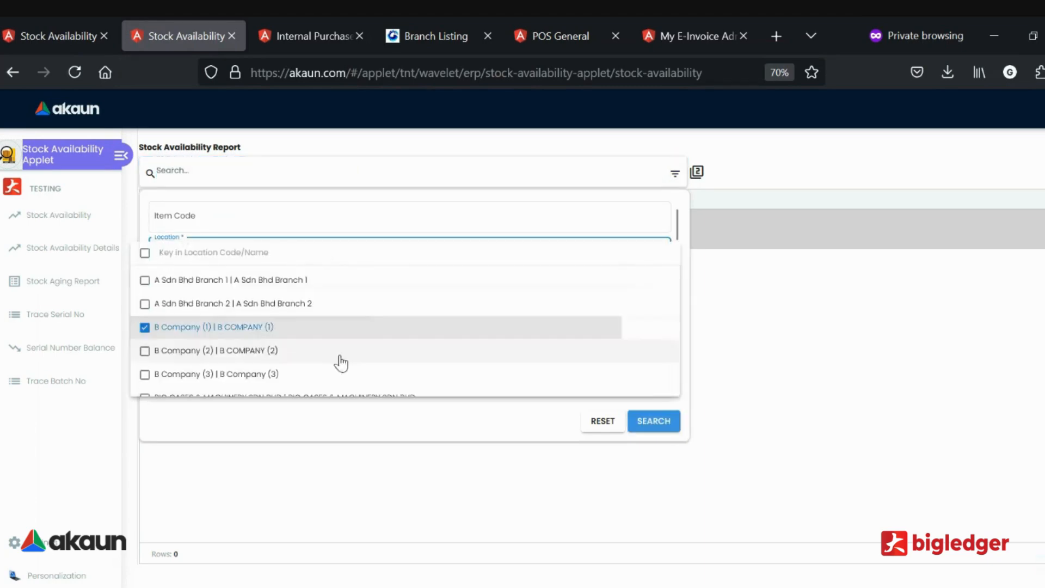
left_click(239, 352)
left_click(432, 434)
left_click(654, 421)
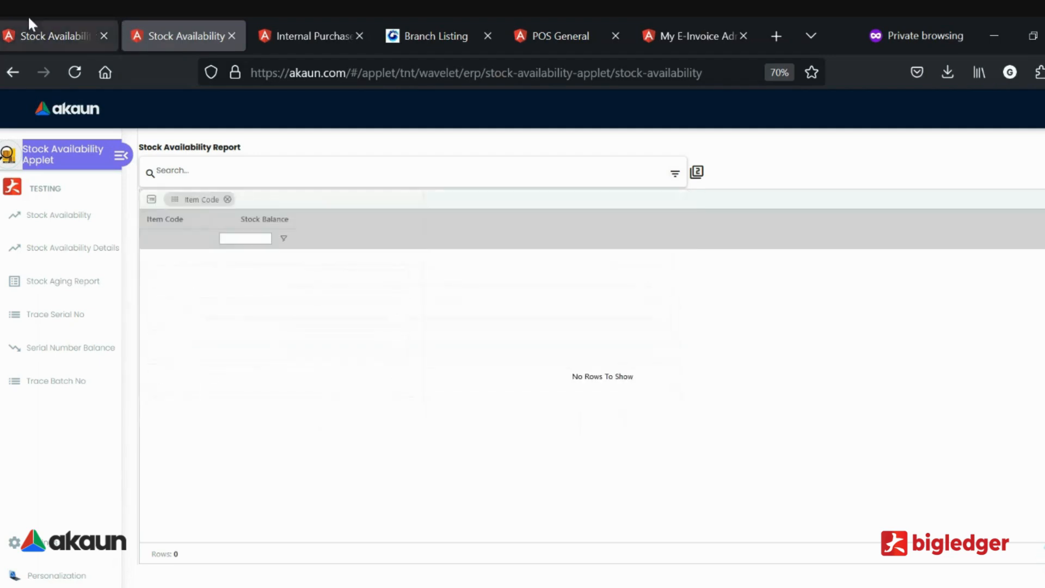
Step: Search Stock Availability Details for item code "serial", filtered by location
left_click(28, 19)
left_click(675, 174)
left_click(266, 220)
type("serial")
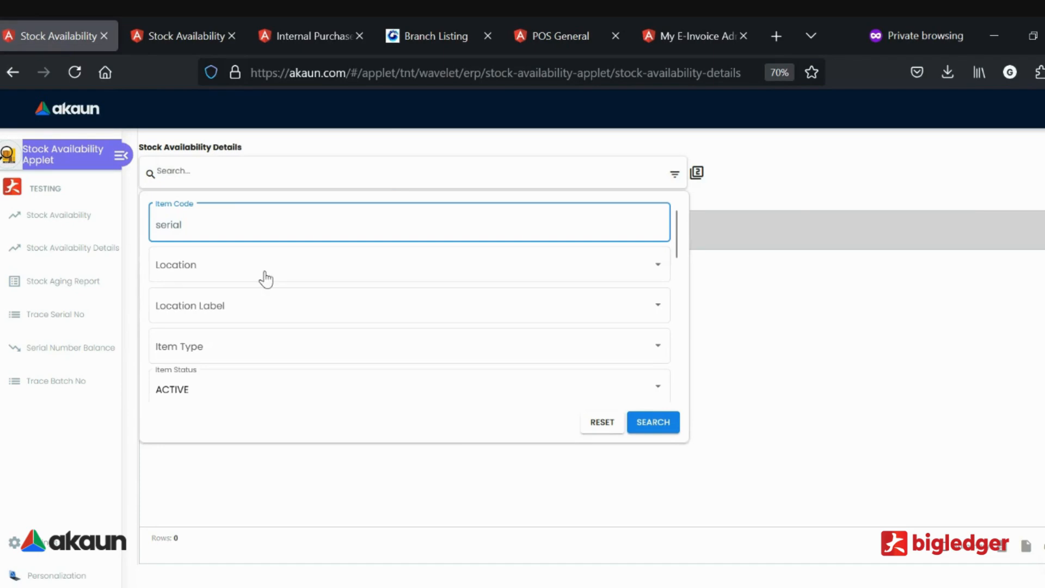
left_click(266, 278)
scroll(233, 343, "down", 2)
left_click(232, 357)
left_click(229, 386)
left_click(654, 422)
left_click(654, 423)
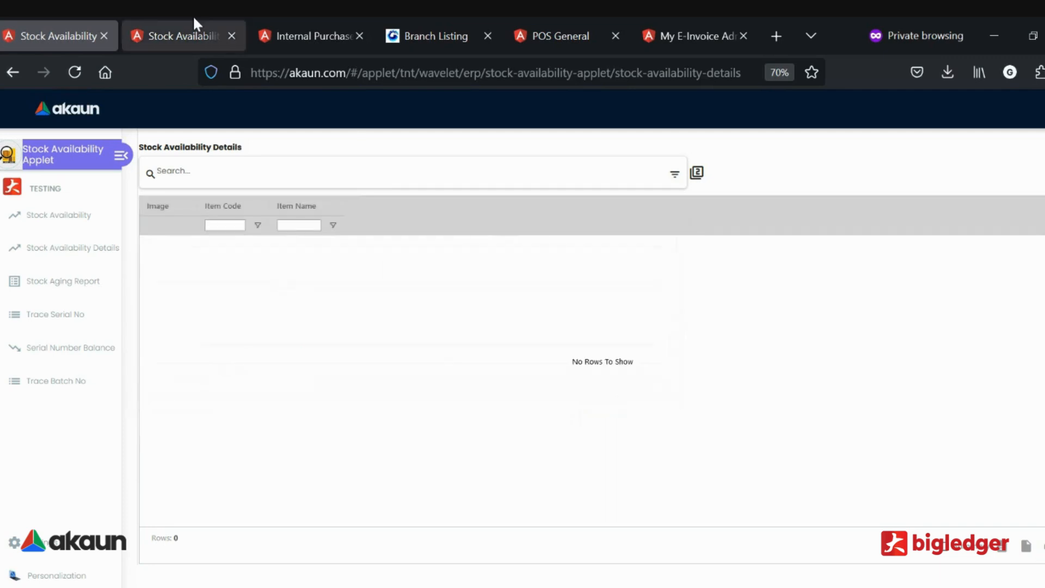
Step: Examine the Stock Availability Report, the B Company (1) stock details of ASUS ROG Ally Travel Case, and the report's search filters
left_click(194, 22)
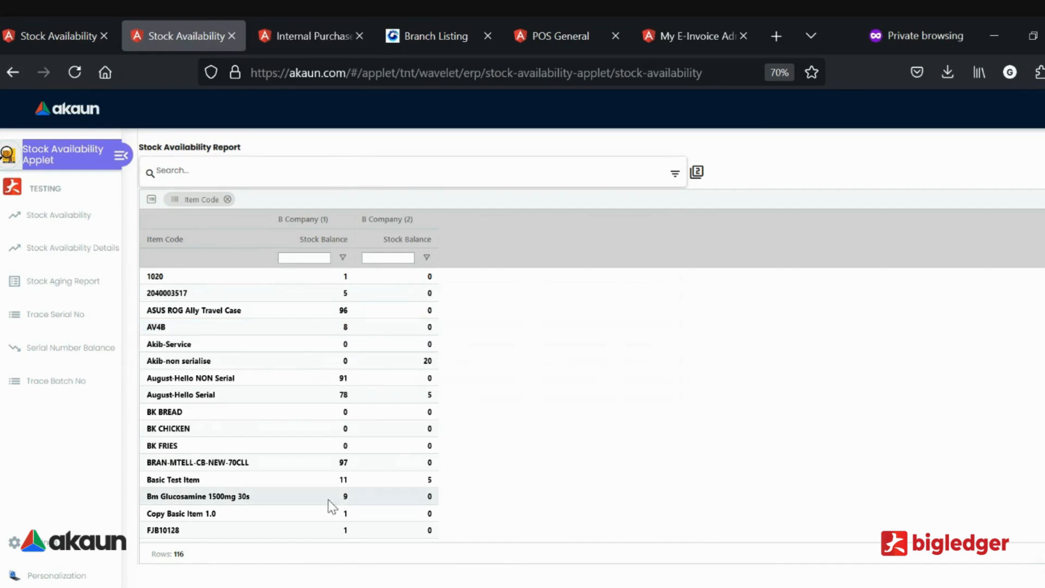
left_click(342, 312)
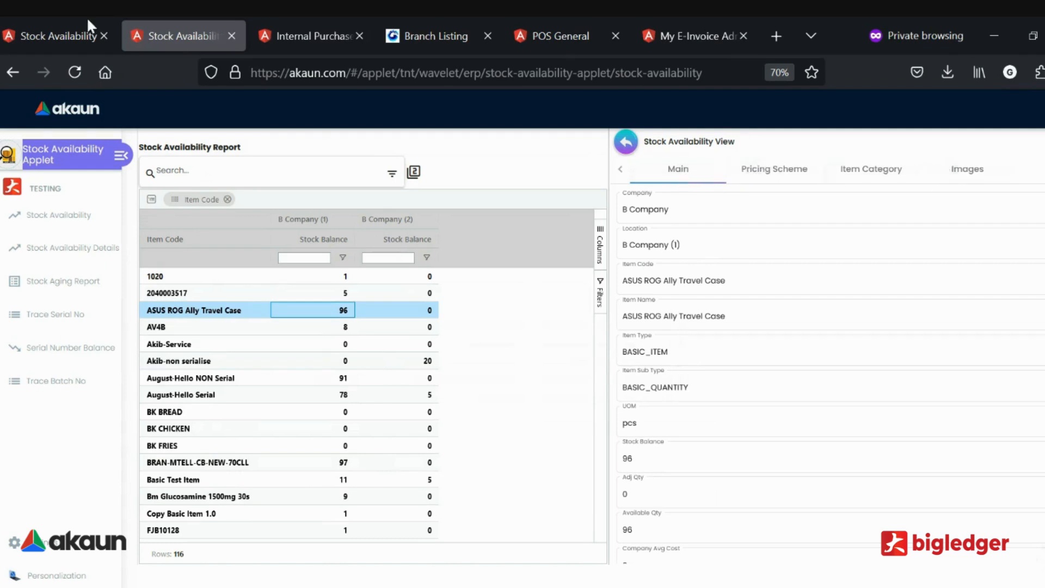
mouse_move(69, 19)
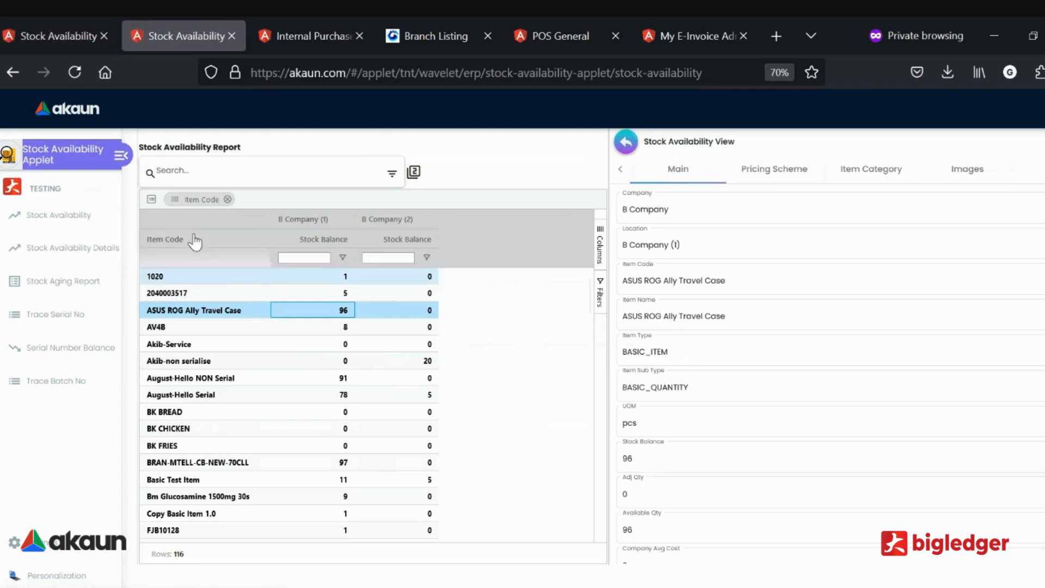
left_click(393, 174)
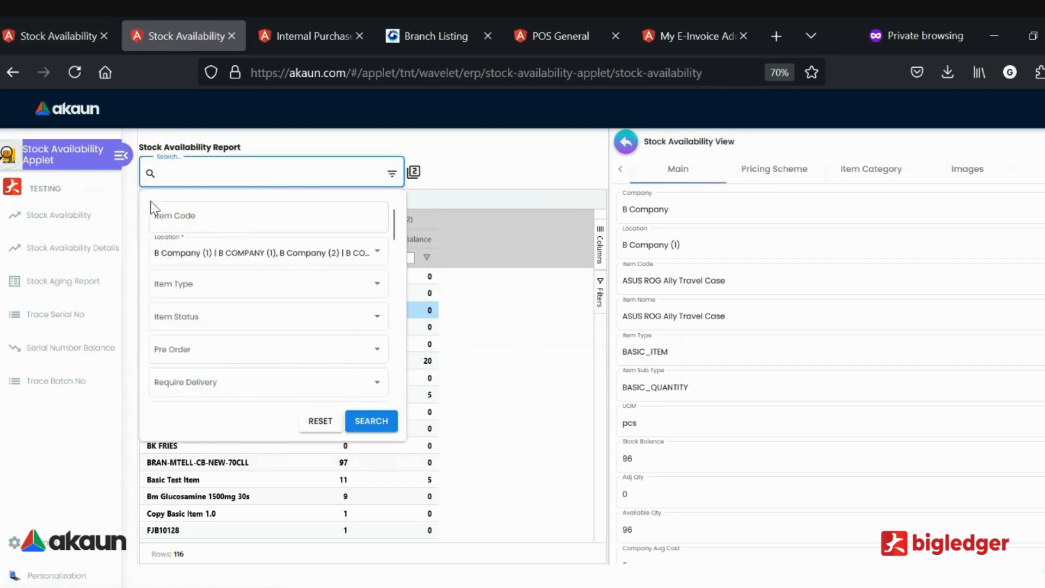
left_click(447, 145)
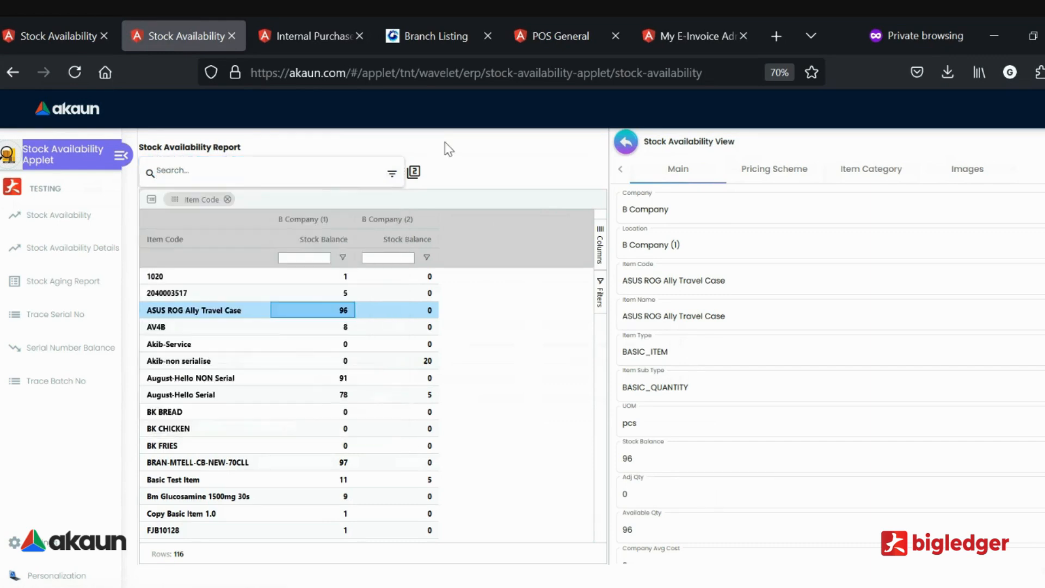
Step: Search Stock Availability Details for "serial" items with HIDE_PURCHASE_ORDER_BALANCE and HIDE_SALES_ORDER_BALANCE deselected from the optional filters
left_click(48, 22)
left_click(49, 248)
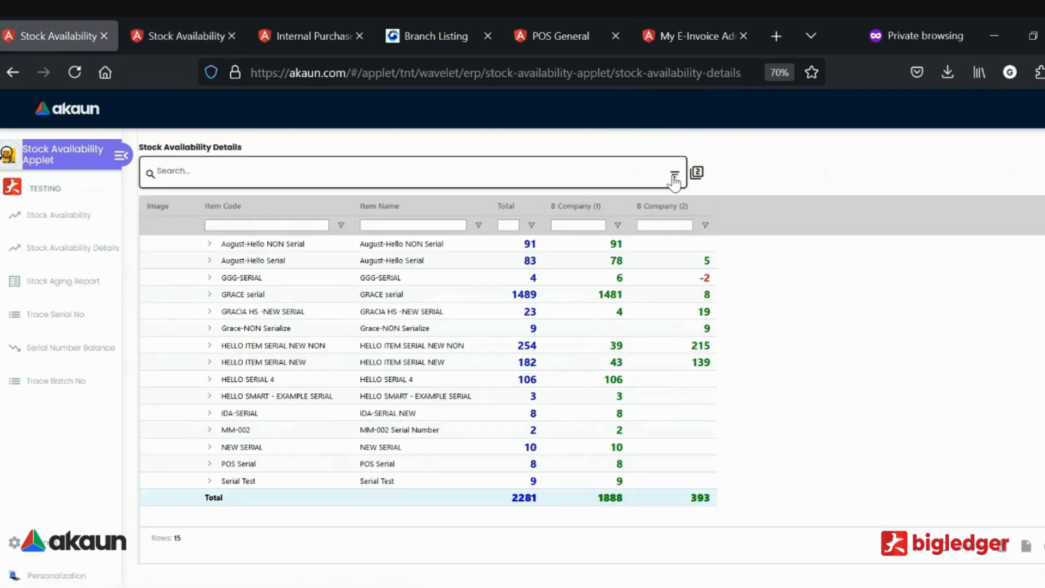
left_click(637, 176)
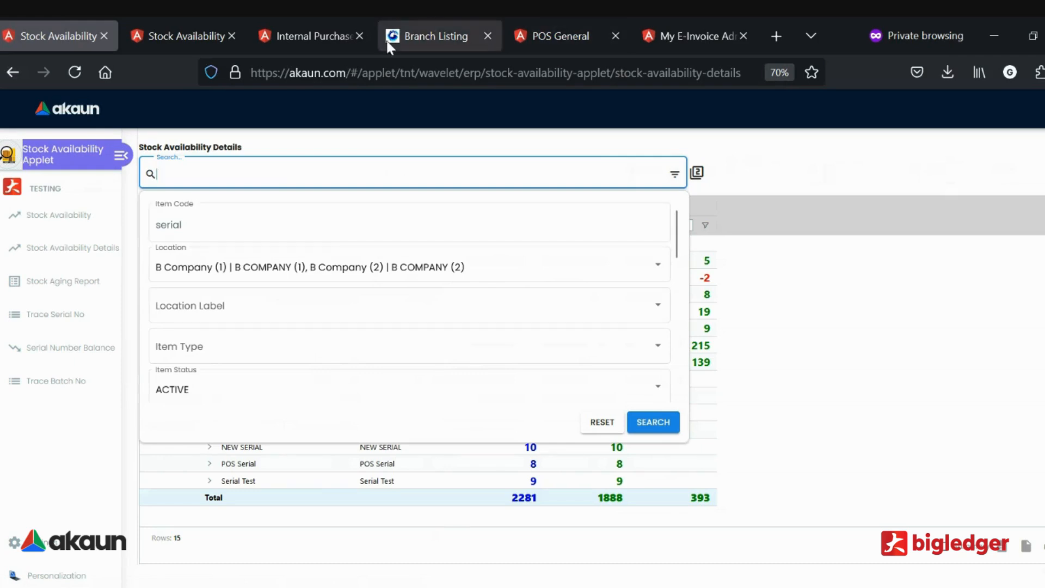
mouse_move(389, 46)
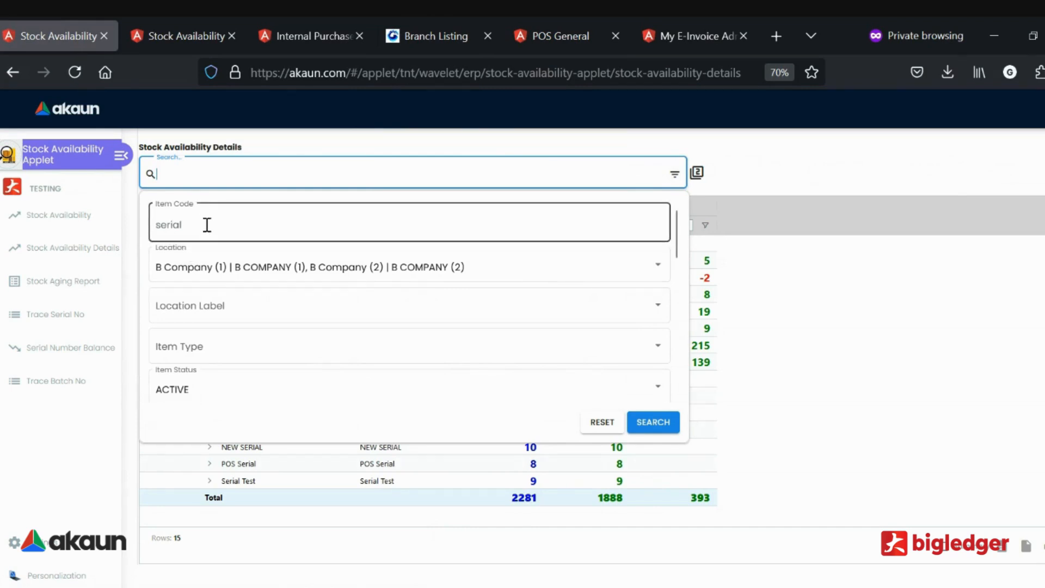
left_click(788, 171)
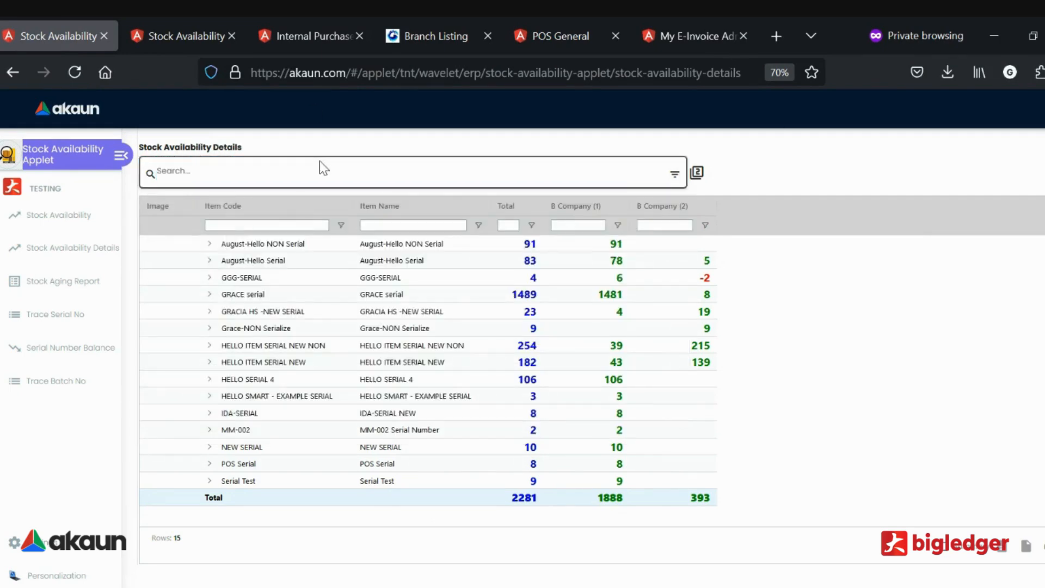
left_click(680, 180)
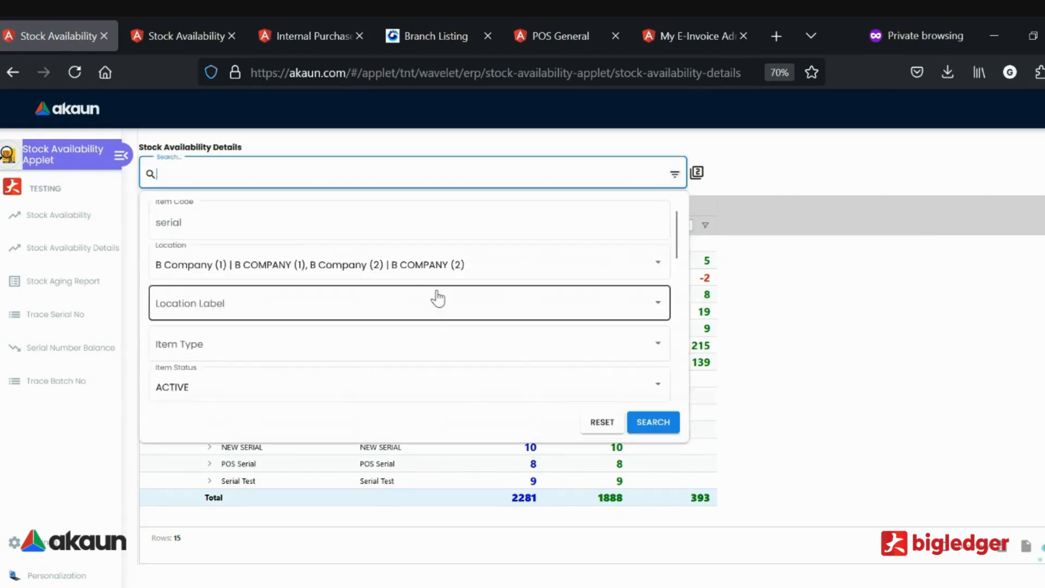
scroll(435, 297, "down", 5)
left_click(397, 378)
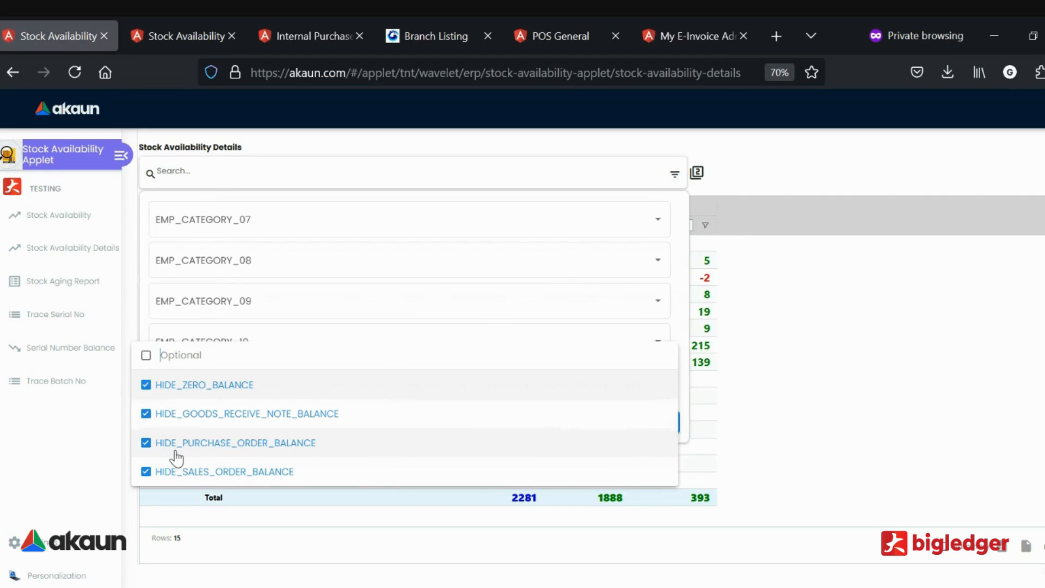
left_click(187, 473)
left_click(283, 452)
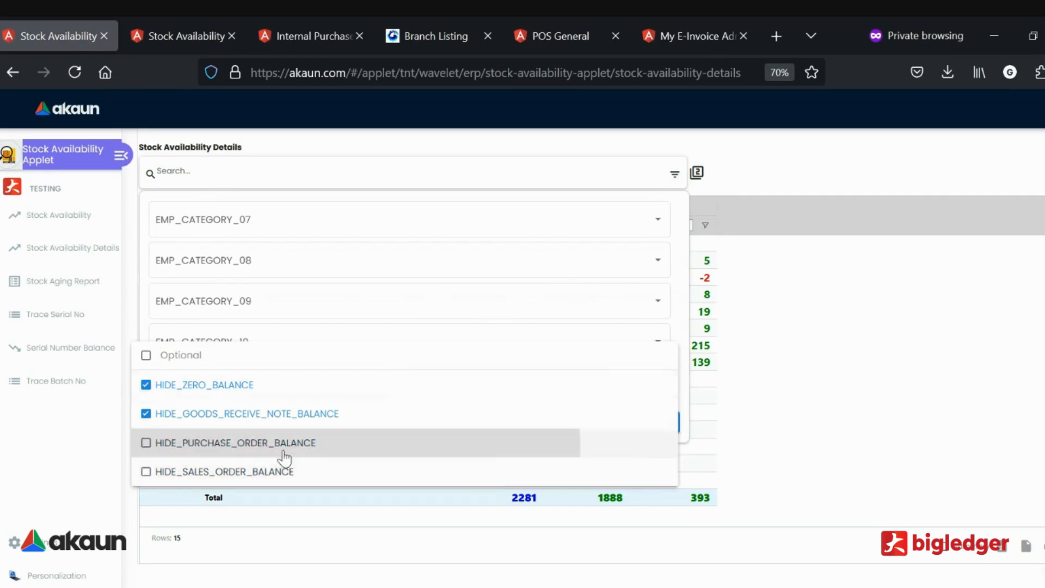
left_click(402, 547)
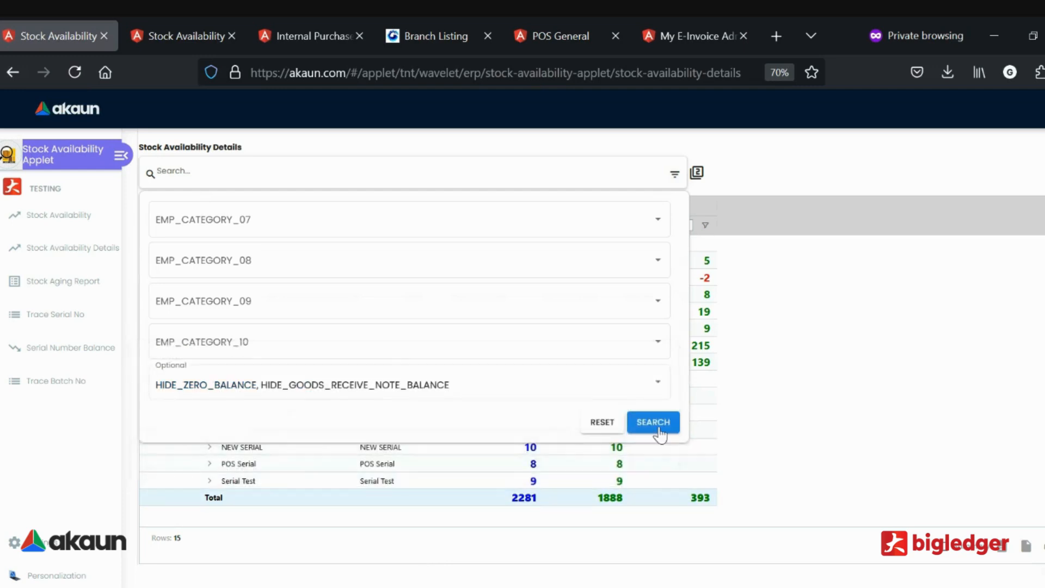
left_click(659, 424)
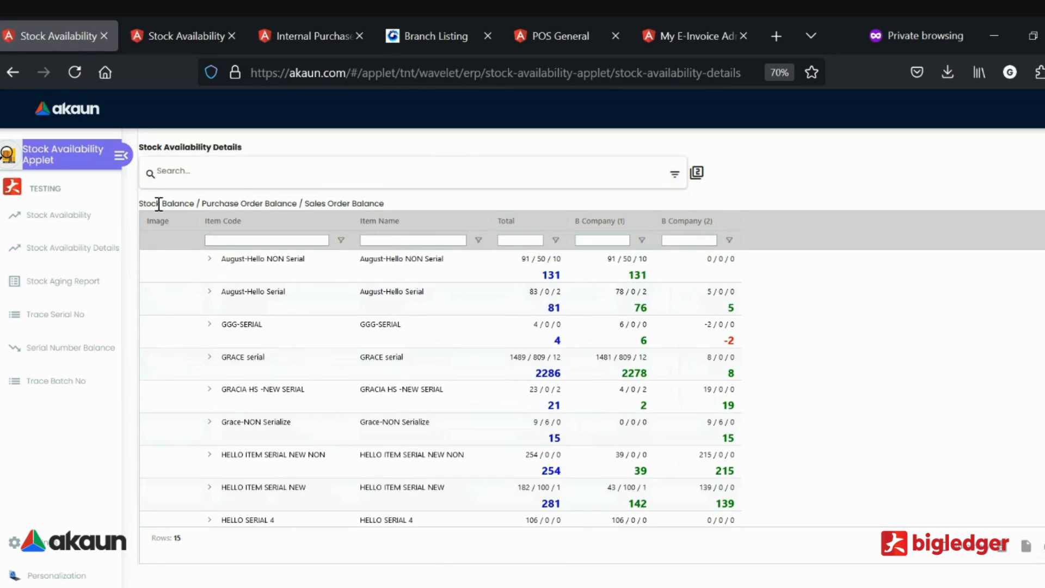
Step: Examine the stock, purchase order and sales order balance breakdown and the cost details for each location
left_click_drag(159, 204, 276, 208)
left_click_drag(342, 206, 385, 208)
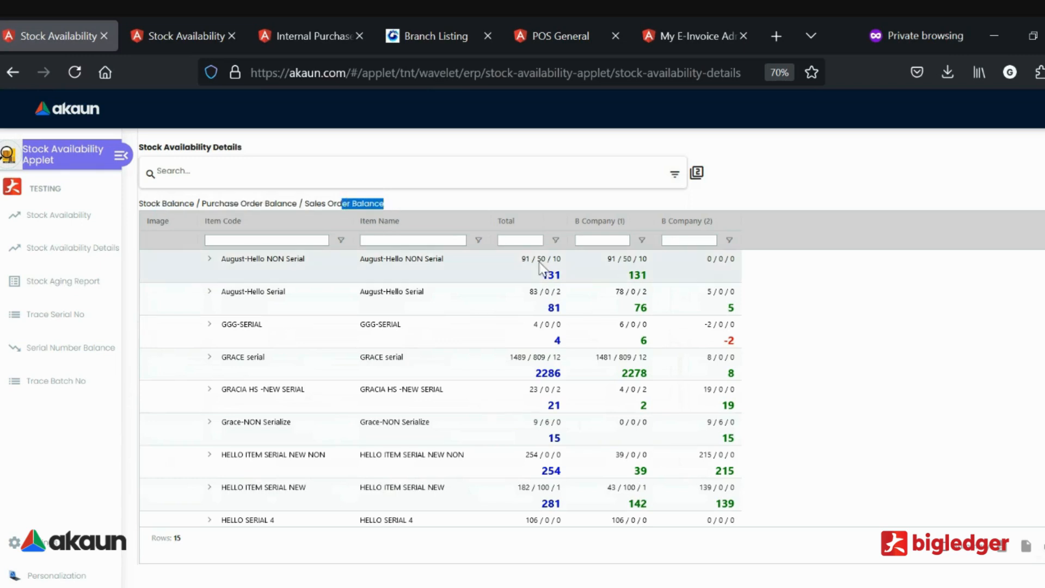
mouse_move(626, 263)
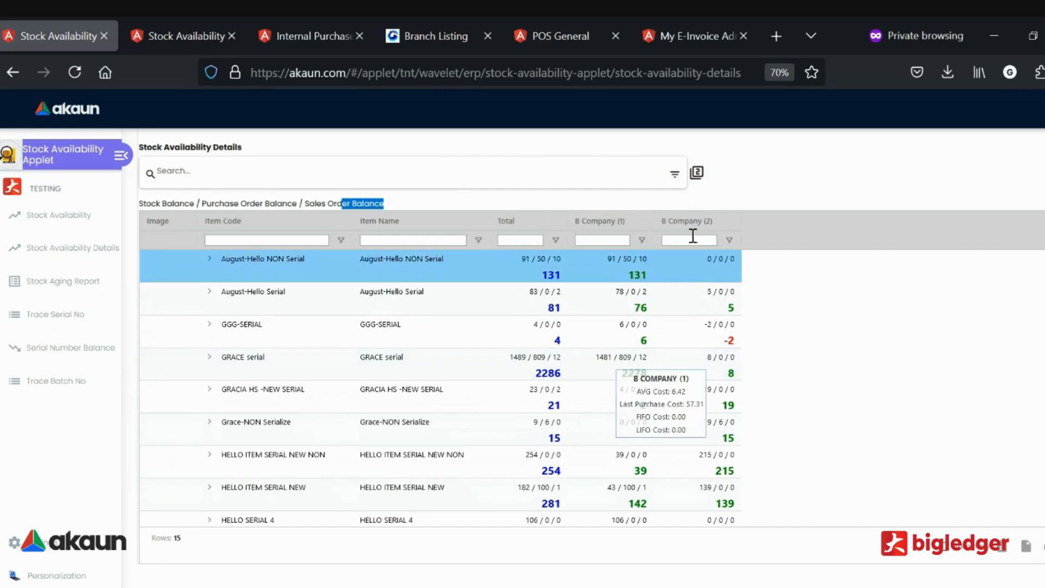
mouse_move(699, 317)
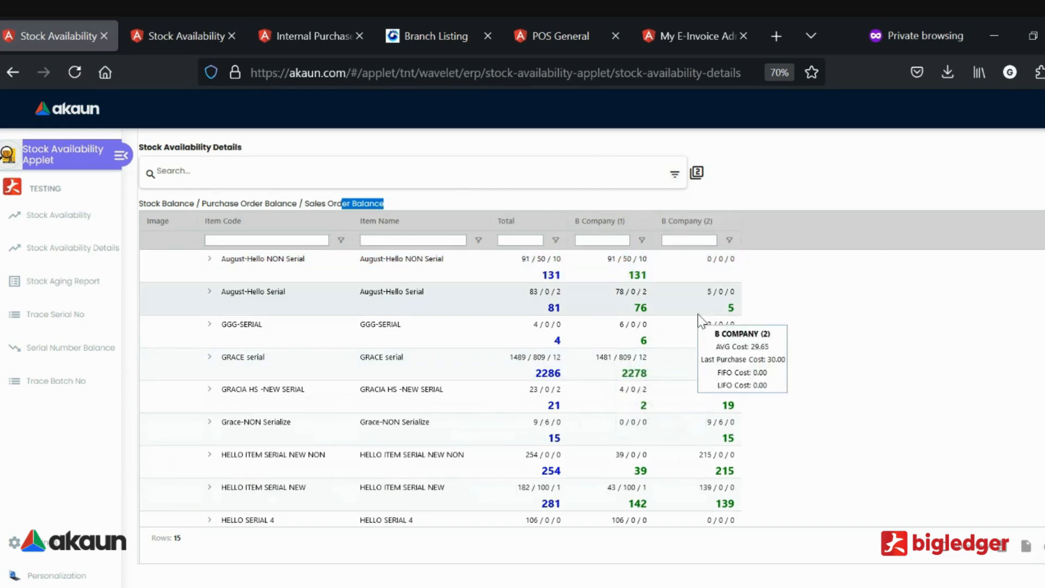
Step: Review the serial numbers, stock movement, stock aging and sales orders of August-Hello Serial at B Company (2)
left_click(732, 309)
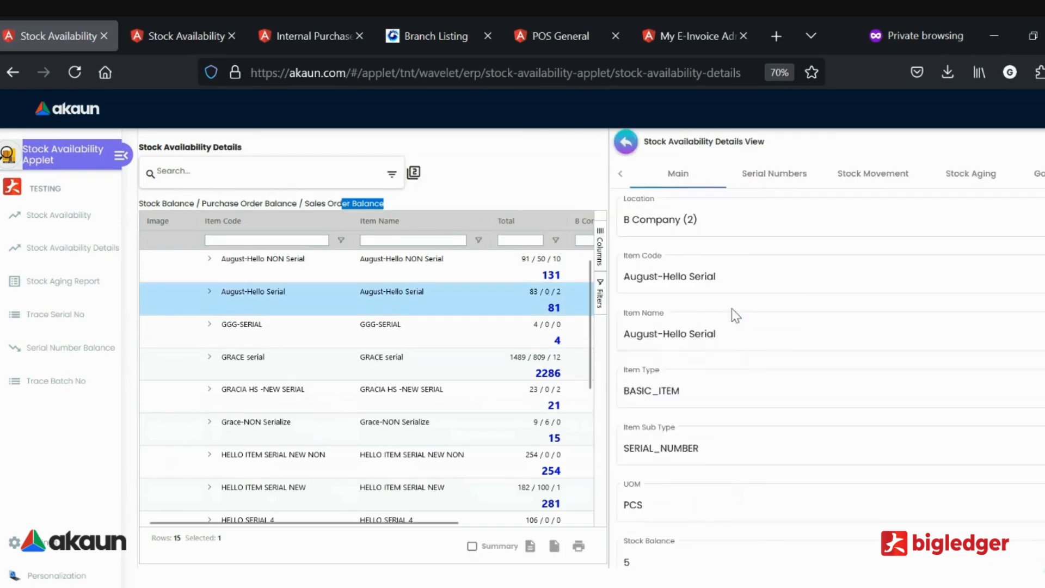
left_click(215, 34)
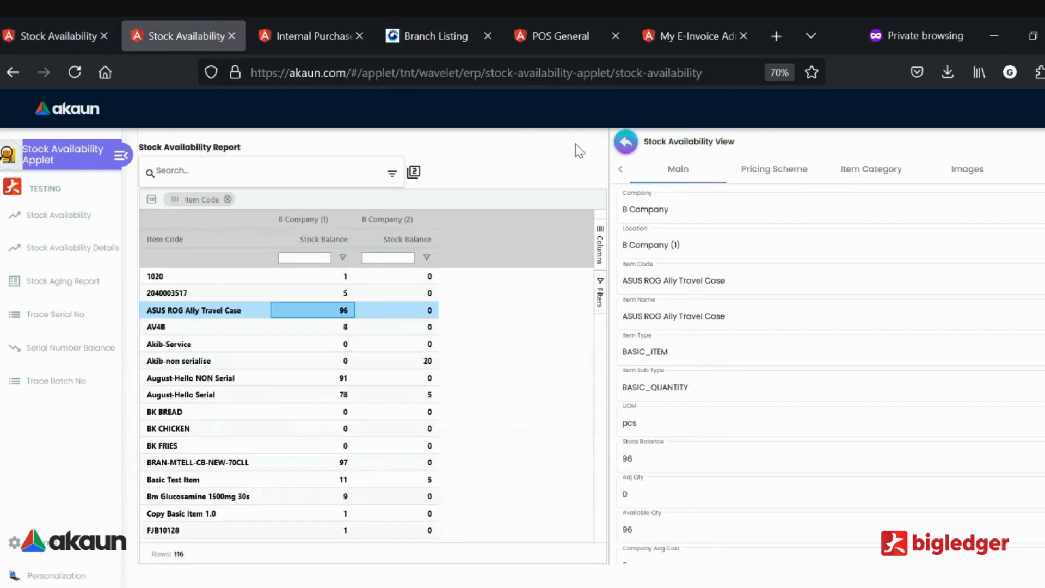
left_click(82, 35)
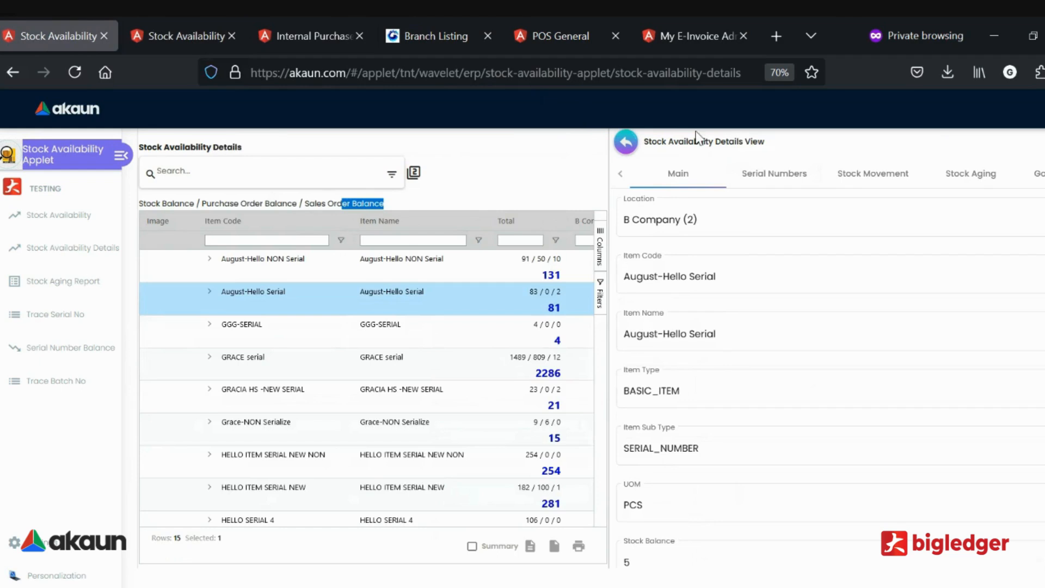
left_click(762, 176)
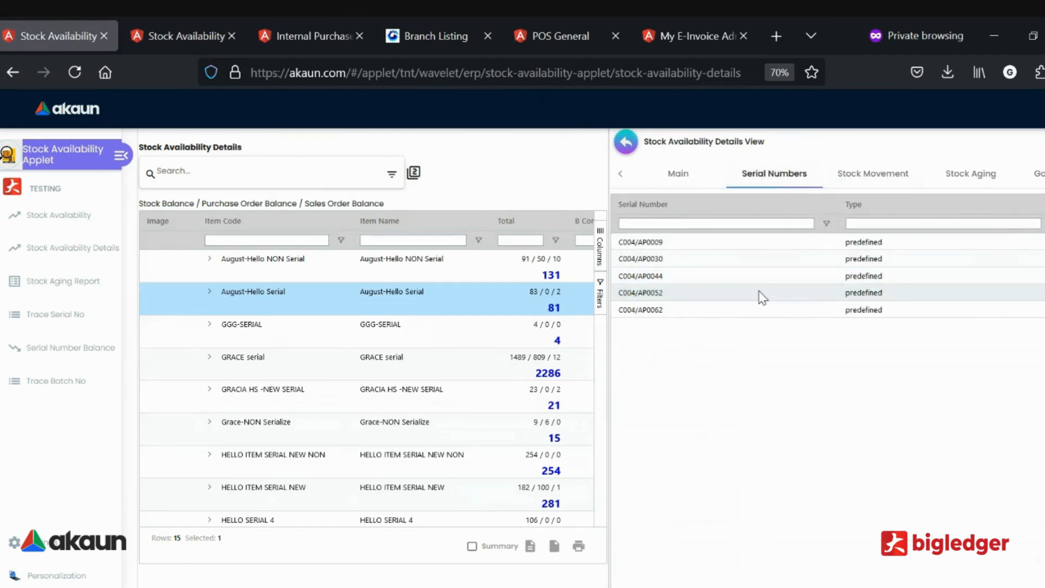
left_click_drag(196, 524, 322, 524)
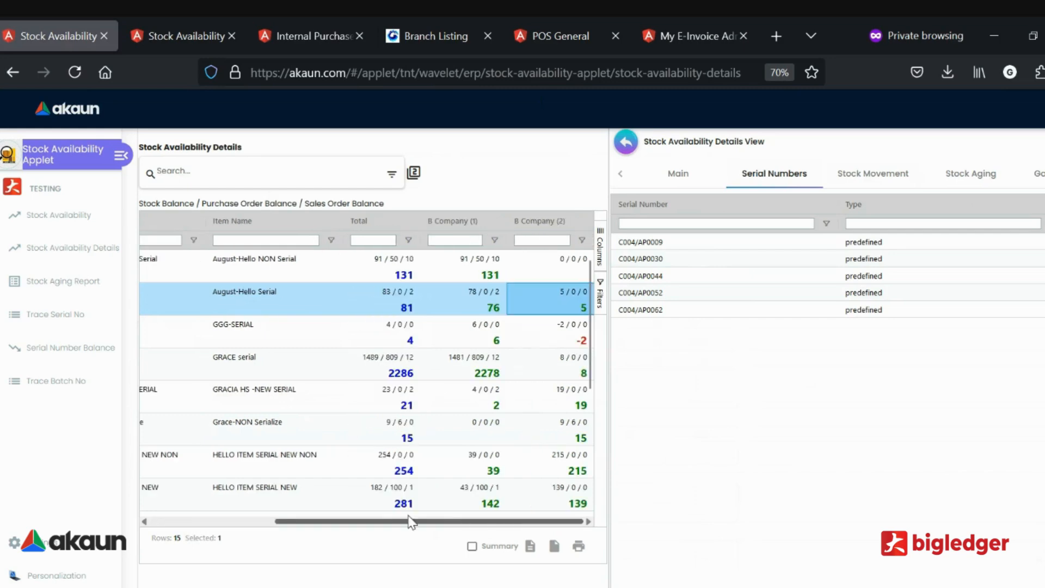
left_click(866, 174)
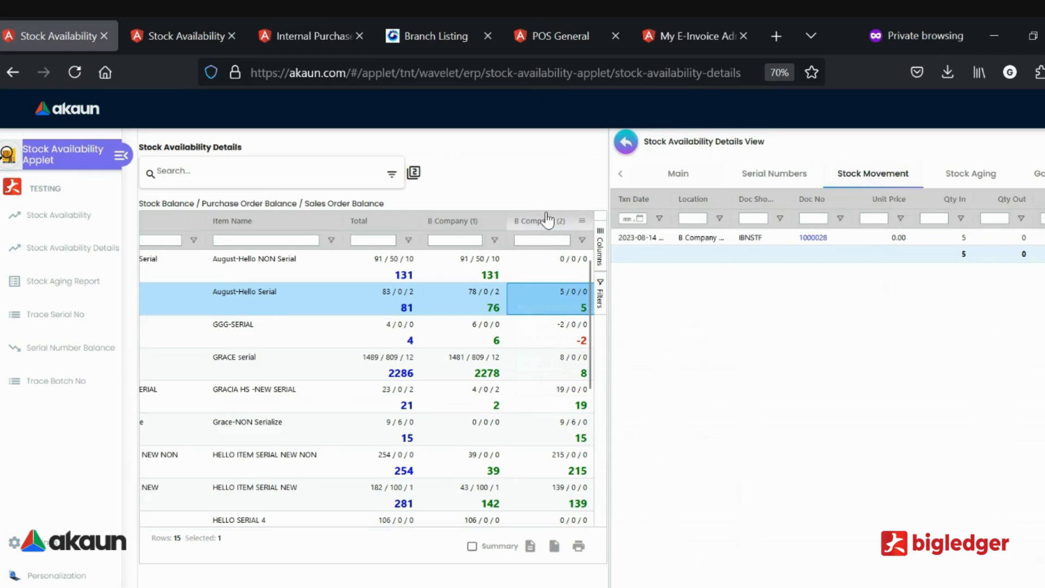
left_click(971, 173)
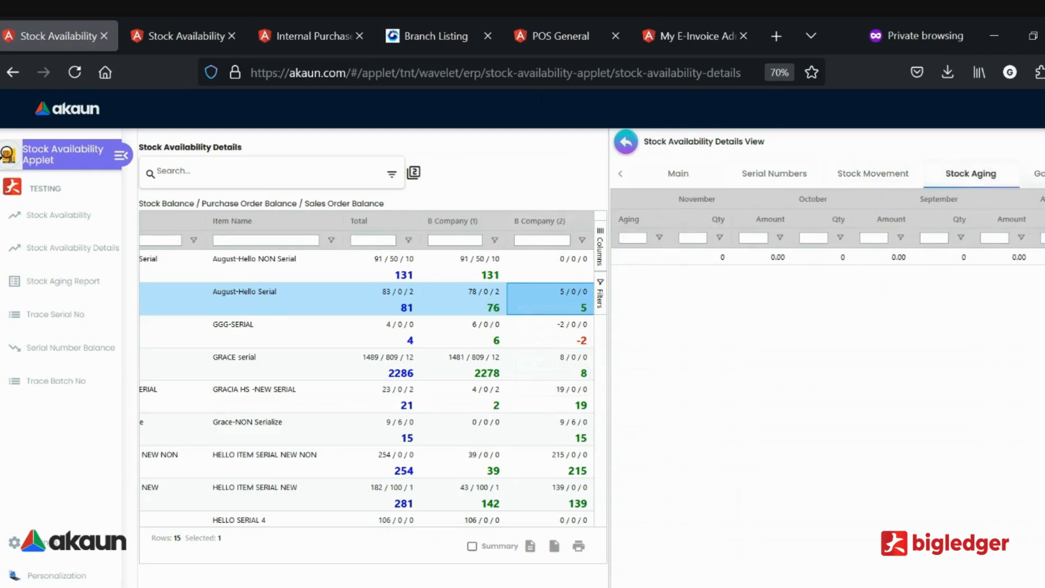
left_click(1039, 173)
left_click(1039, 173)
left_click(1041, 174)
left_click(936, 175)
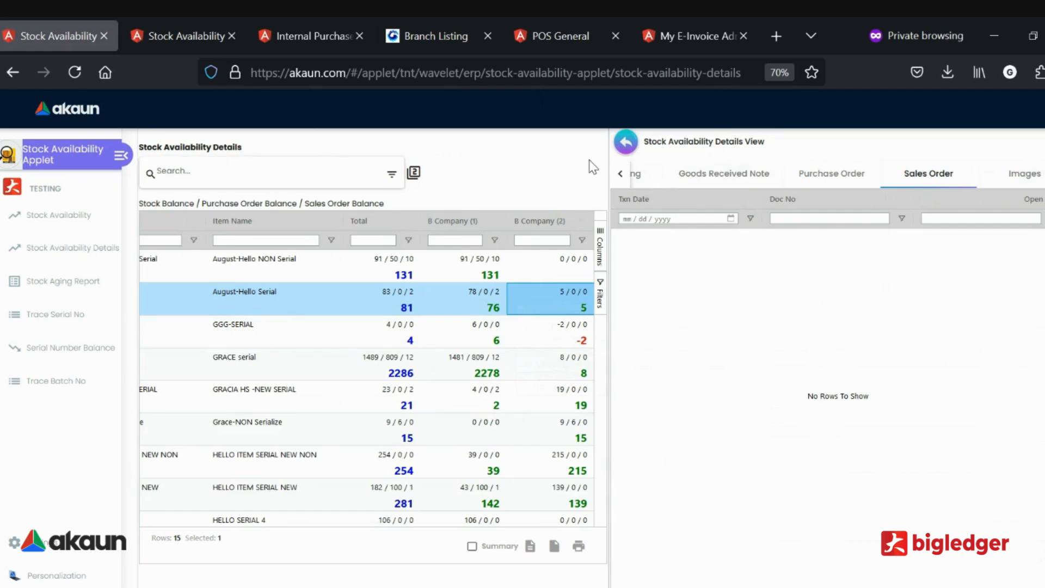
Step: Look over the Stock Availability Details search filters and close the details view of August-Hello Serial
left_click(391, 175)
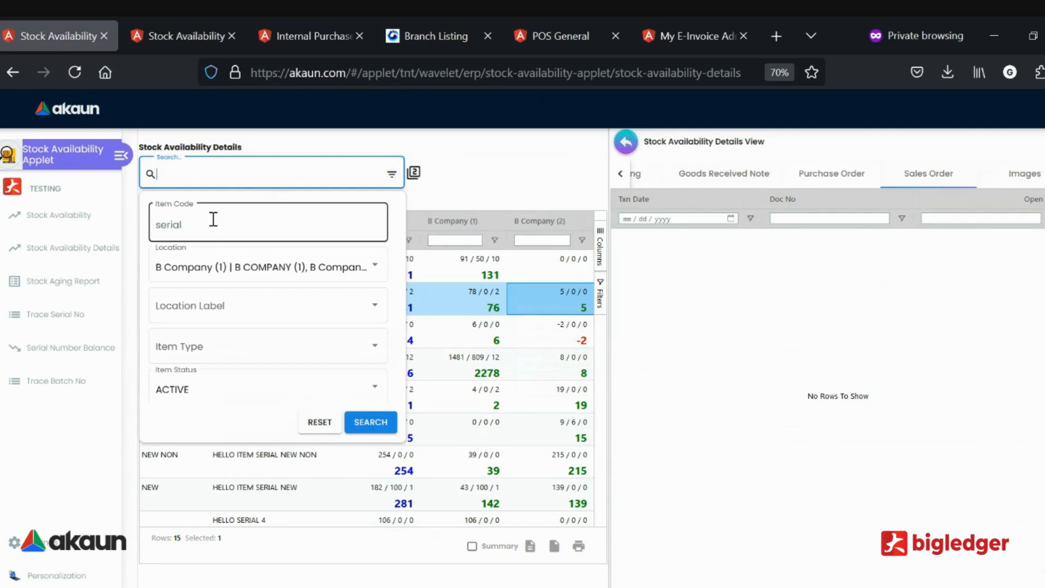
left_click(623, 176)
left_click(621, 174)
left_click(620, 174)
left_click(625, 141)
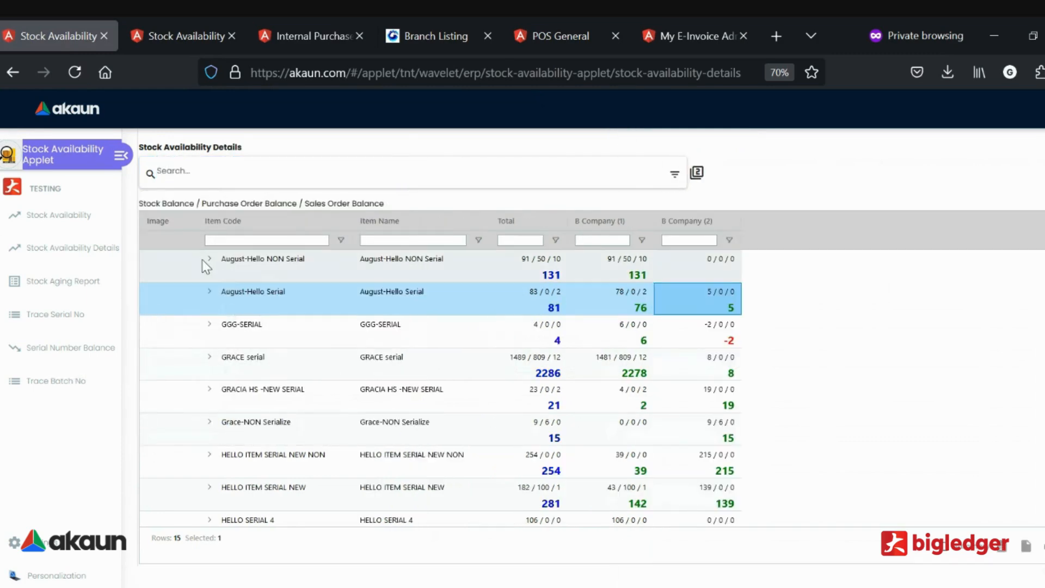
Step: Run the Stock Aging Report for item code "serial" at location B Company (1)
left_click(22, 290)
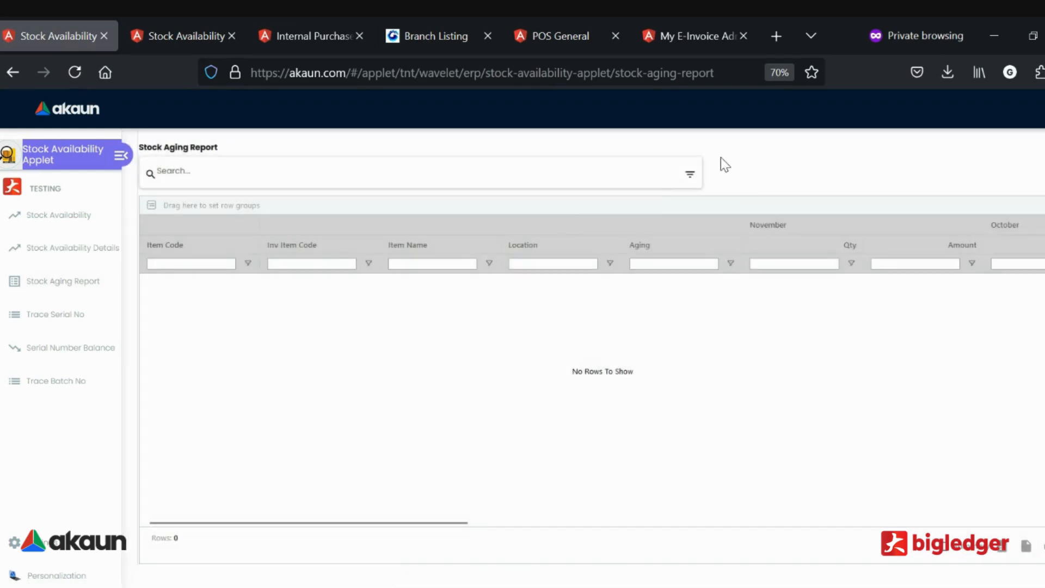
left_click(690, 174)
left_click(349, 223)
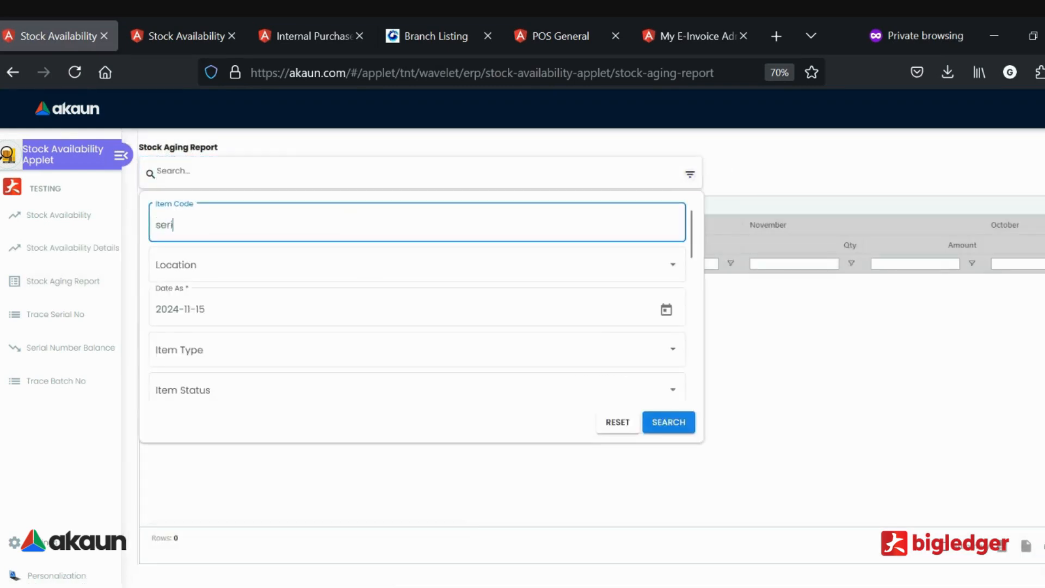
left_click(330, 264)
scroll(305, 367, "down", 2)
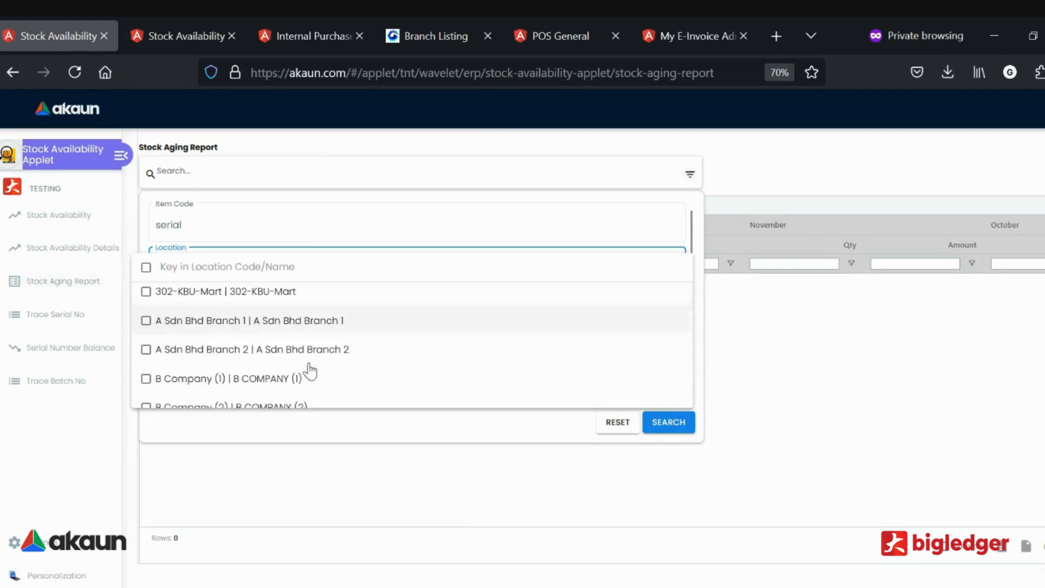
left_click(308, 365)
left_click(359, 425)
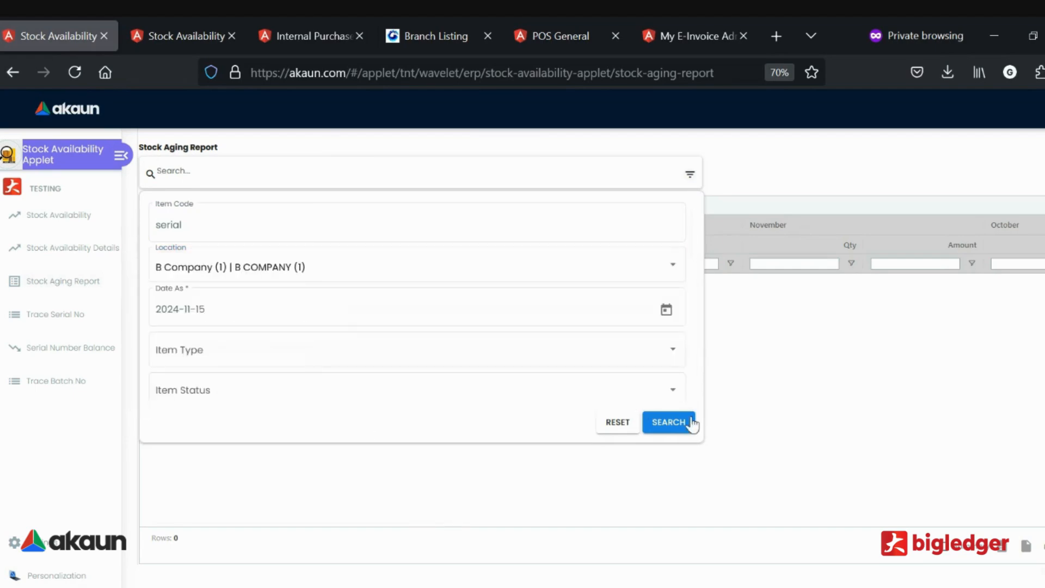
left_click(664, 429)
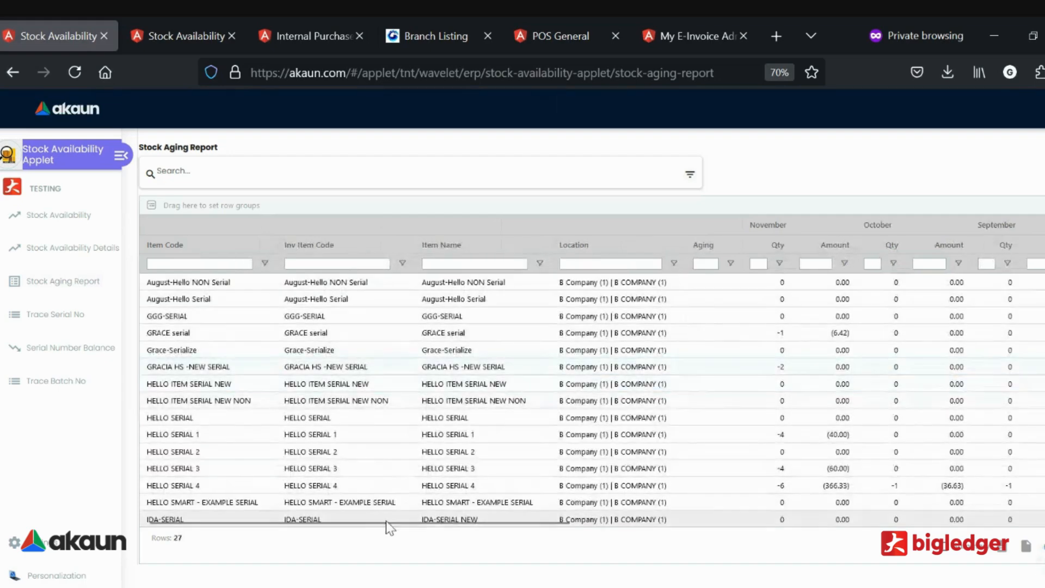
Step: Examine the monthly quantity and amount columns of the Stock Aging Report, through to 6 Month+
left_click_drag(382, 519, 546, 518)
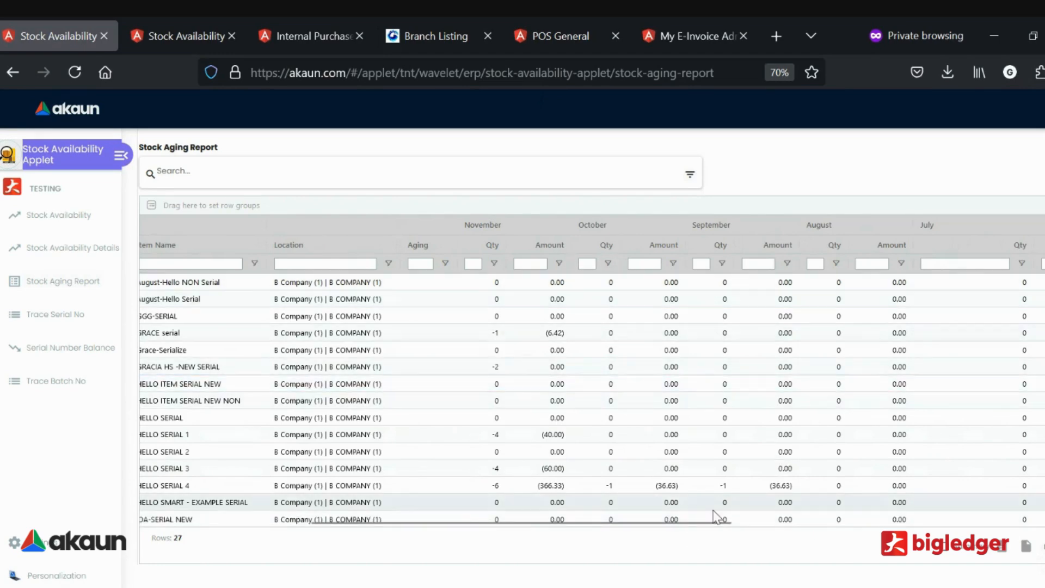
left_click_drag(690, 523, 1017, 528)
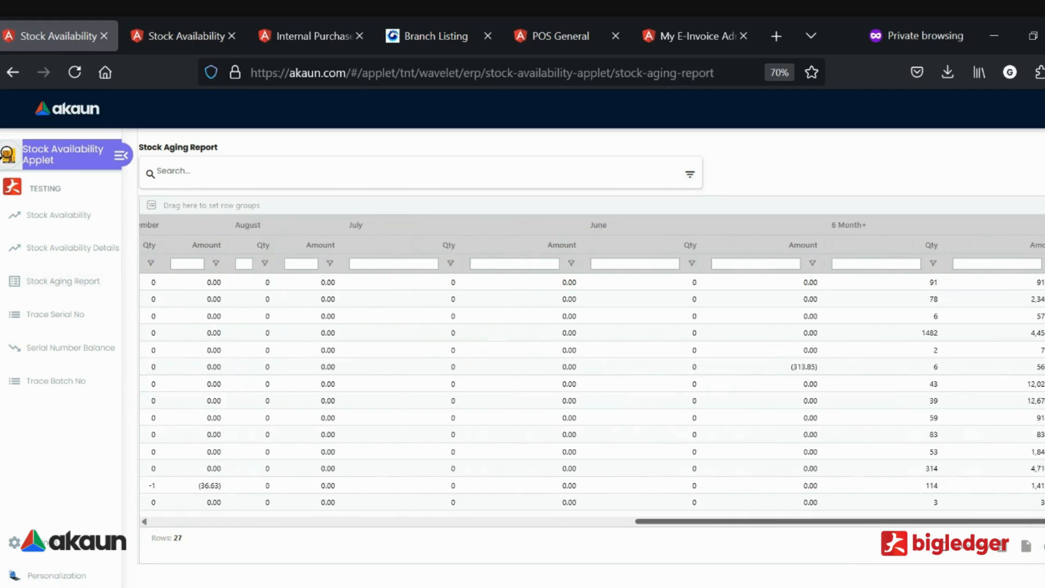
left_click_drag(744, 511, 420, 517)
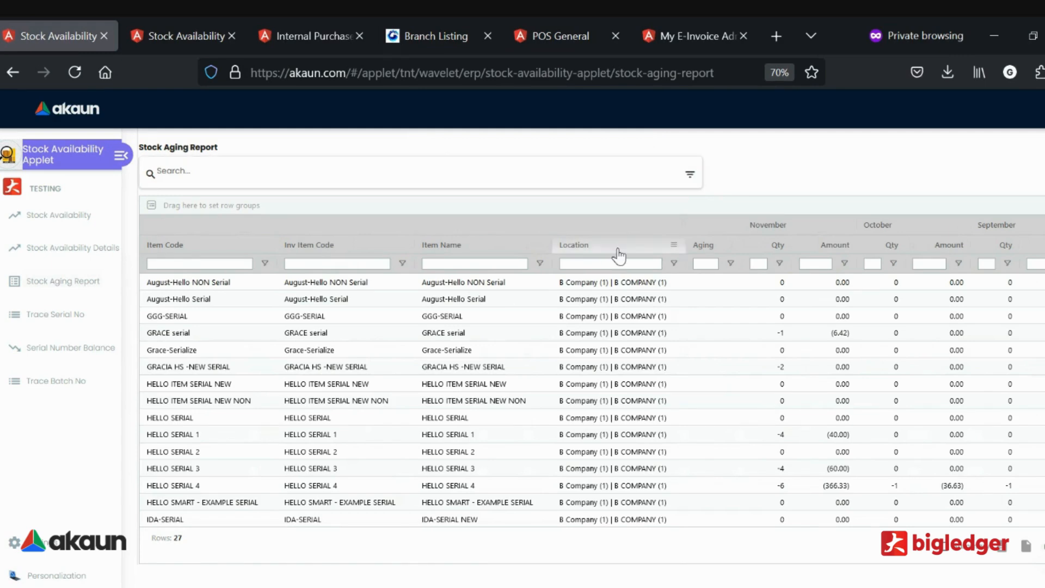
Step: Group the Stock Aging Report by location to inspect the B Company (1) items, and remove the grouping
left_click_drag(572, 249, 197, 205)
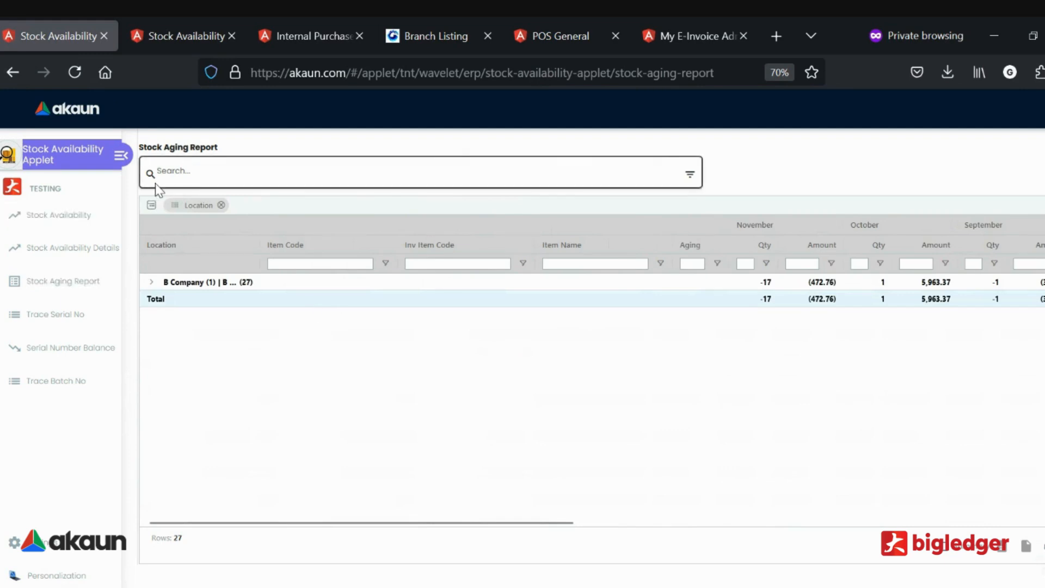
left_click(152, 282)
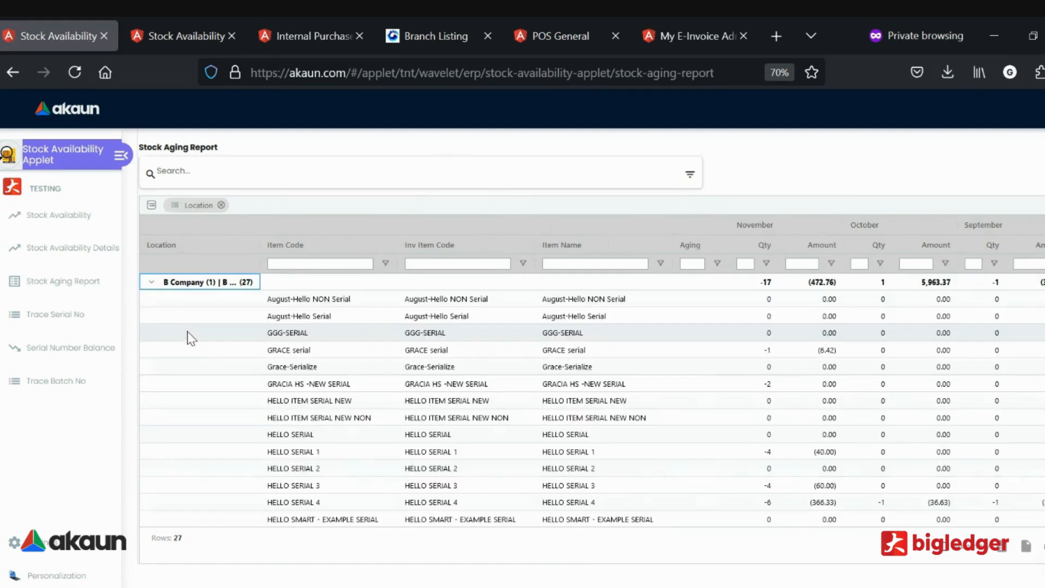
scroll(416, 376, "down", 3)
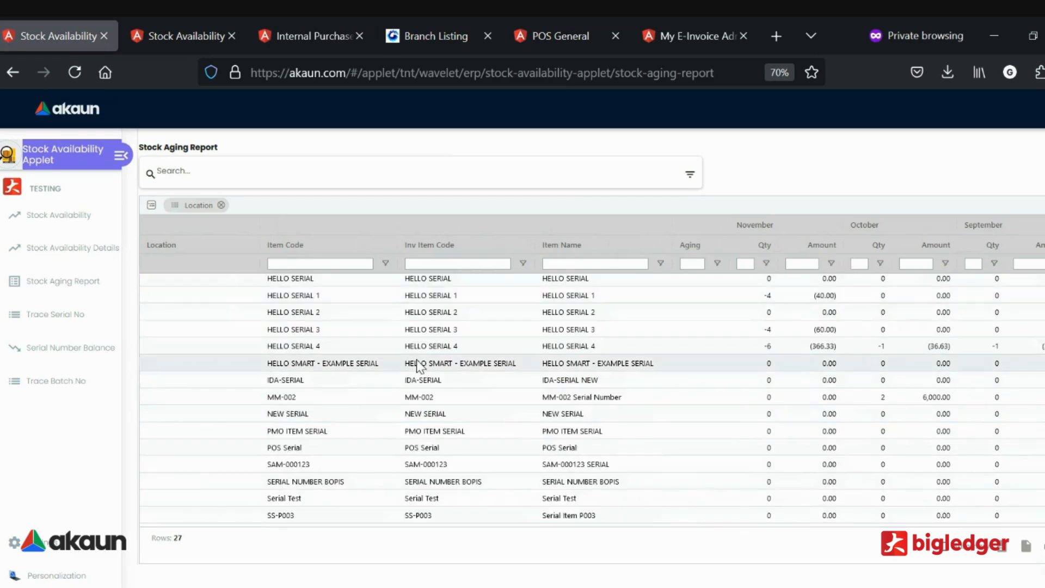
scroll(419, 366, "up", 3)
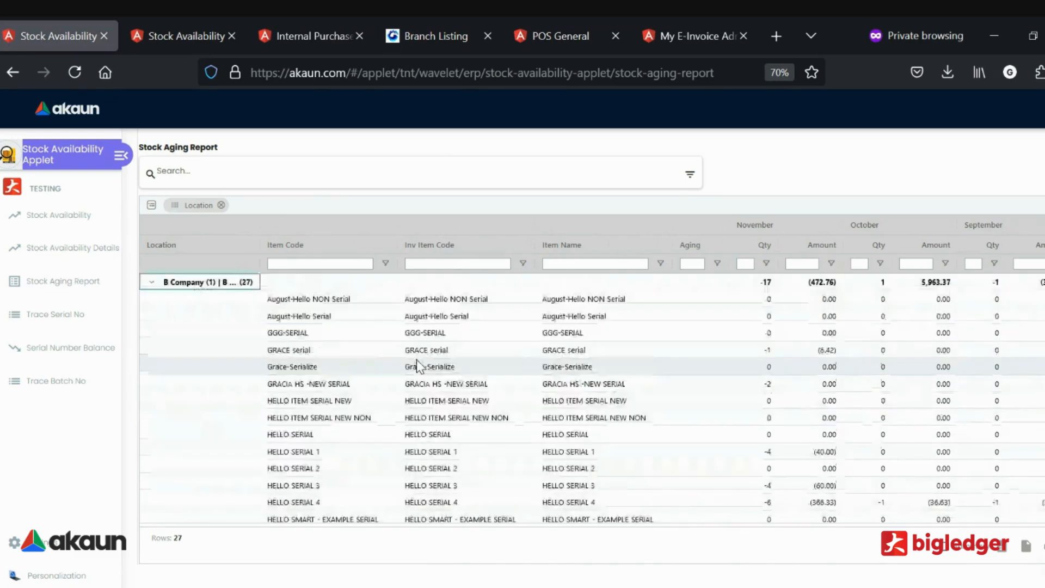
left_click(221, 205)
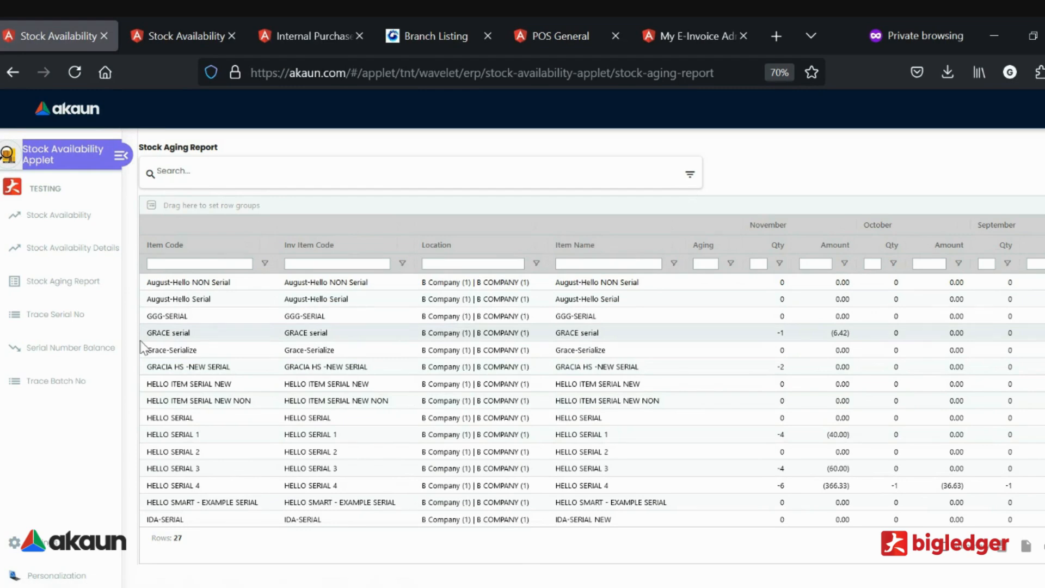
Step: Look over the exact match and keyword search fields of the Trace Serial Number Stock Movement report
left_click(88, 321)
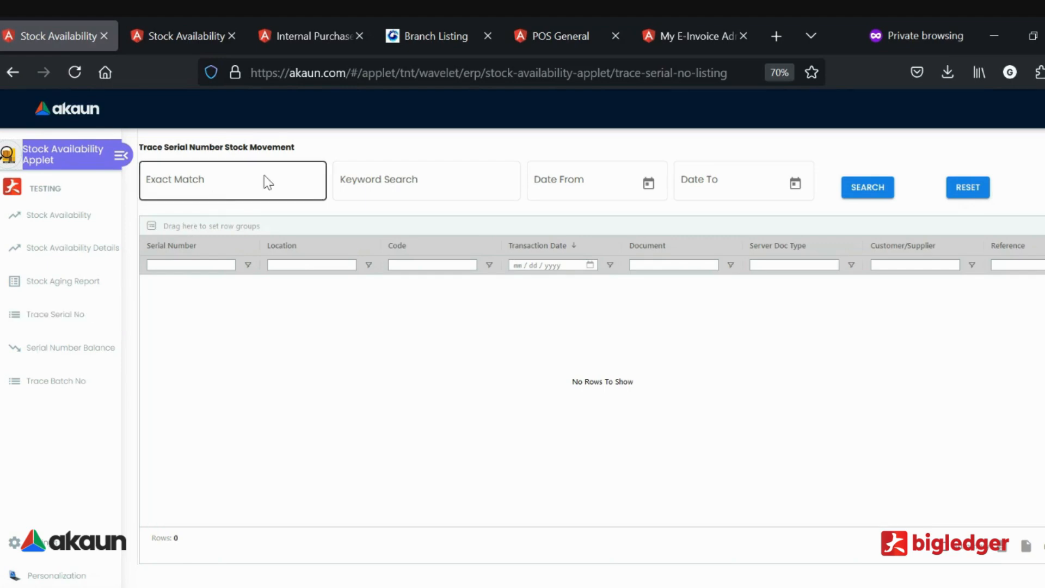
left_click(237, 187)
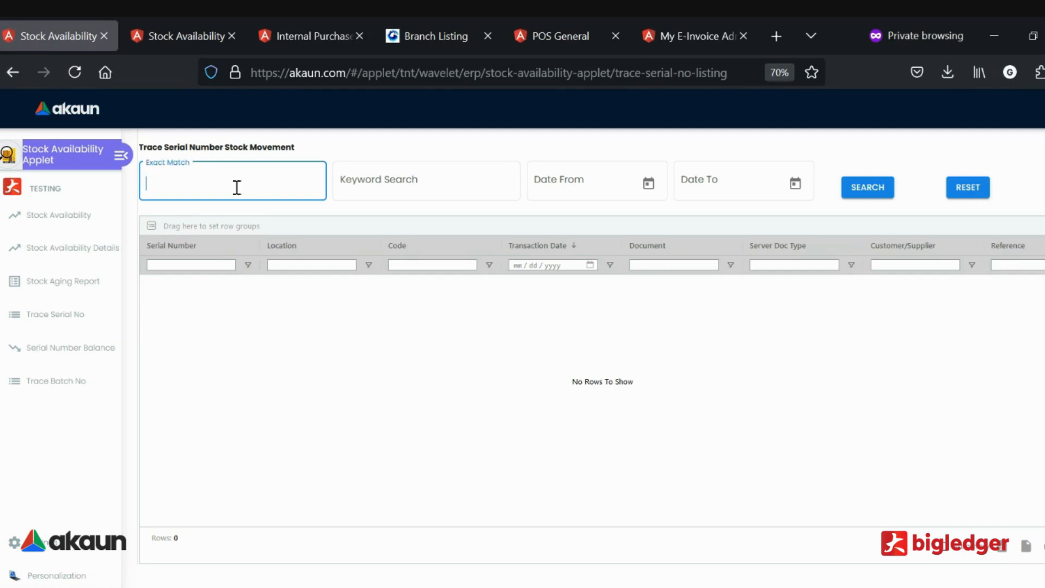
left_click(441, 191)
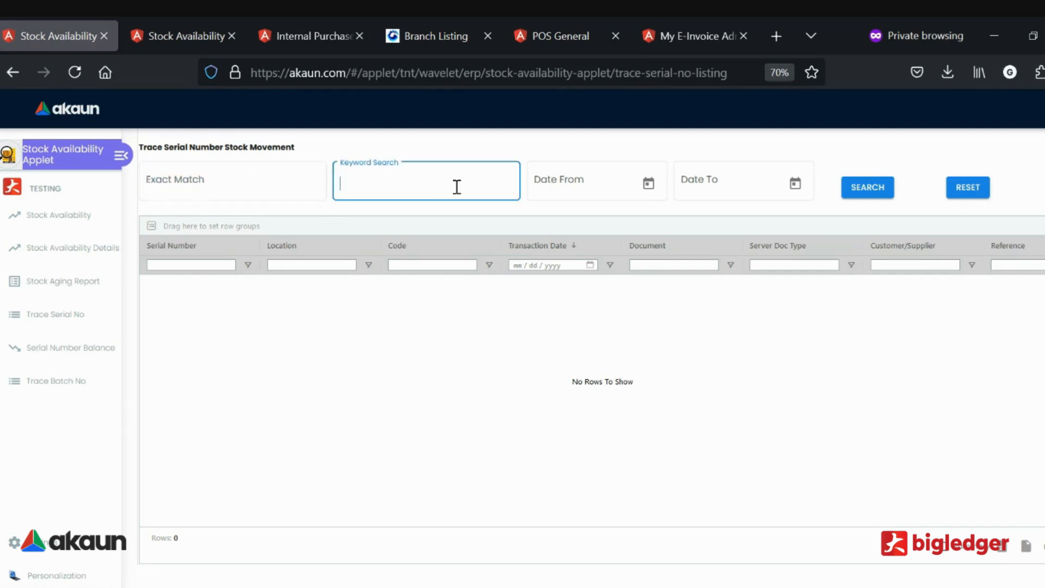
Step: Look over the Serial Number Balance search filters for item code and location, with all locations selected
left_click(87, 349)
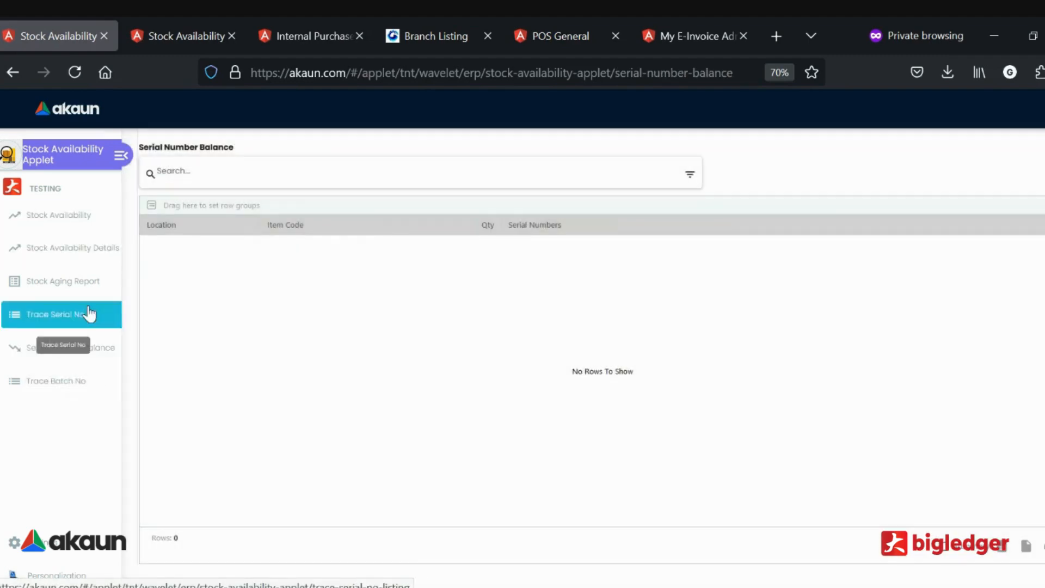
left_click(690, 176)
left_click(191, 222)
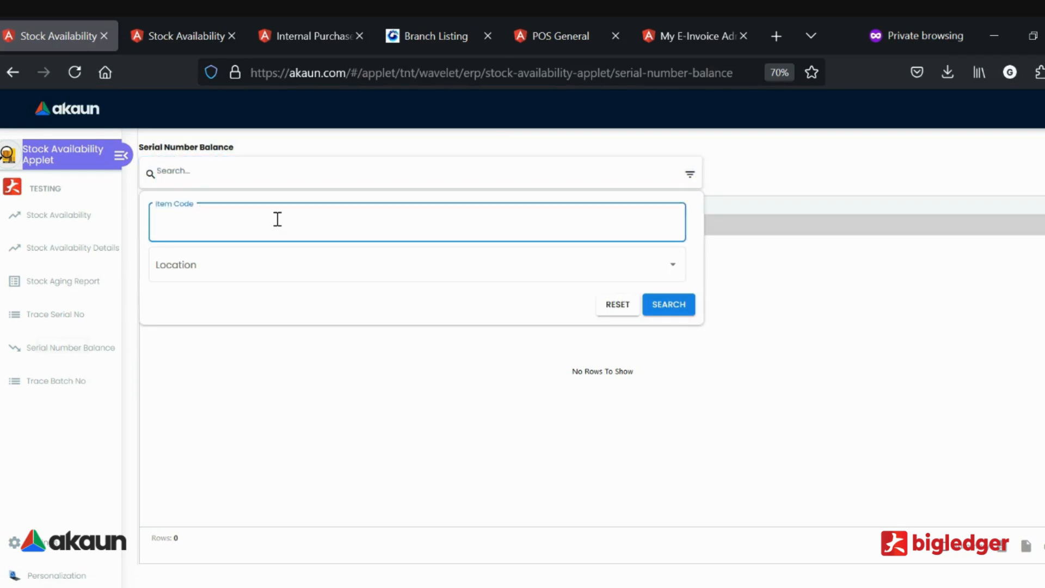
left_click(271, 268)
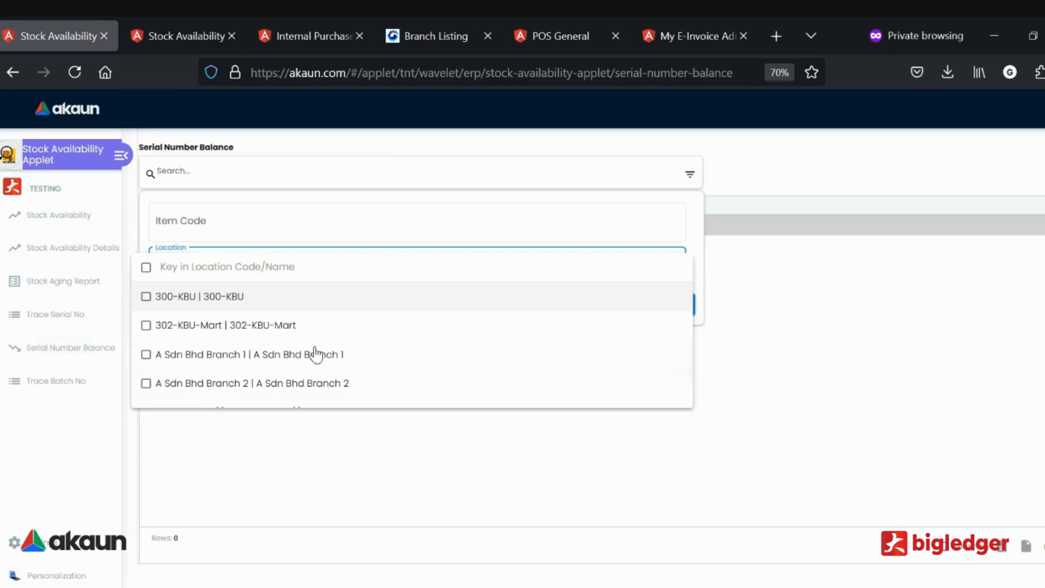
left_click(146, 268)
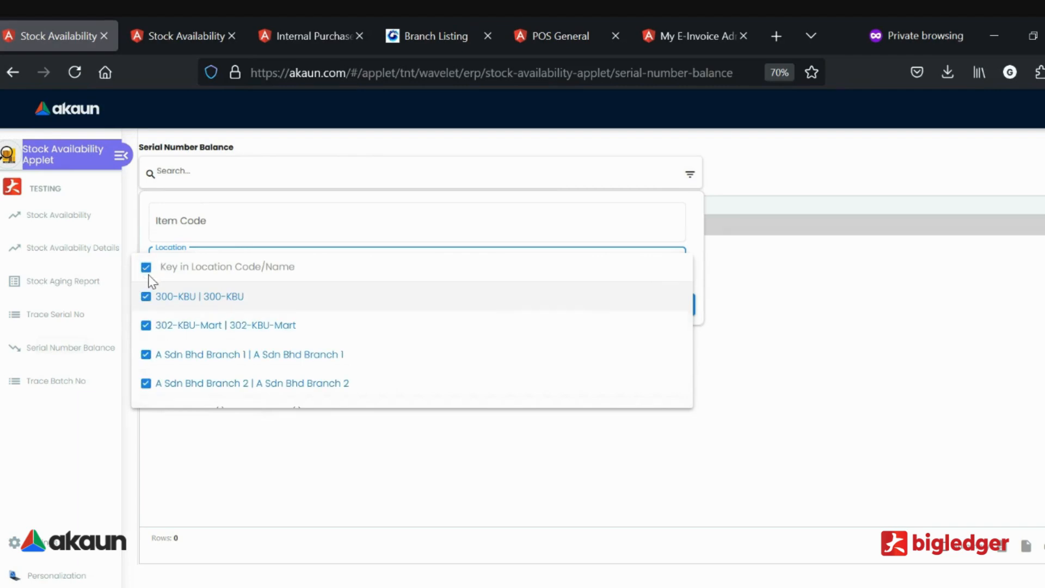
Step: Close the ASUS ROG Ally Travel Case stock view and open the Stock Transfer Applet's outbound listing
left_click(174, 22)
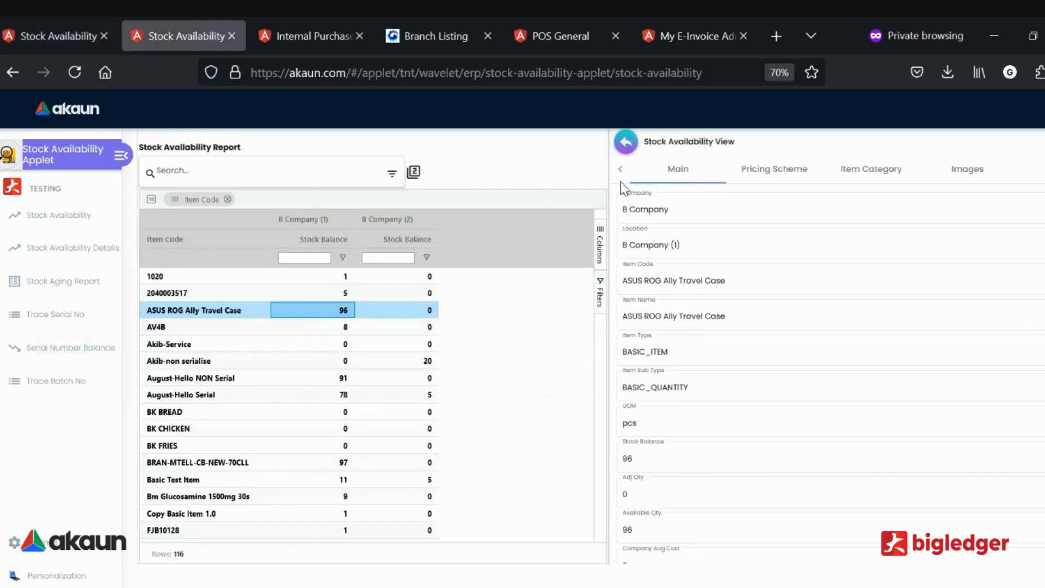
left_click(627, 144)
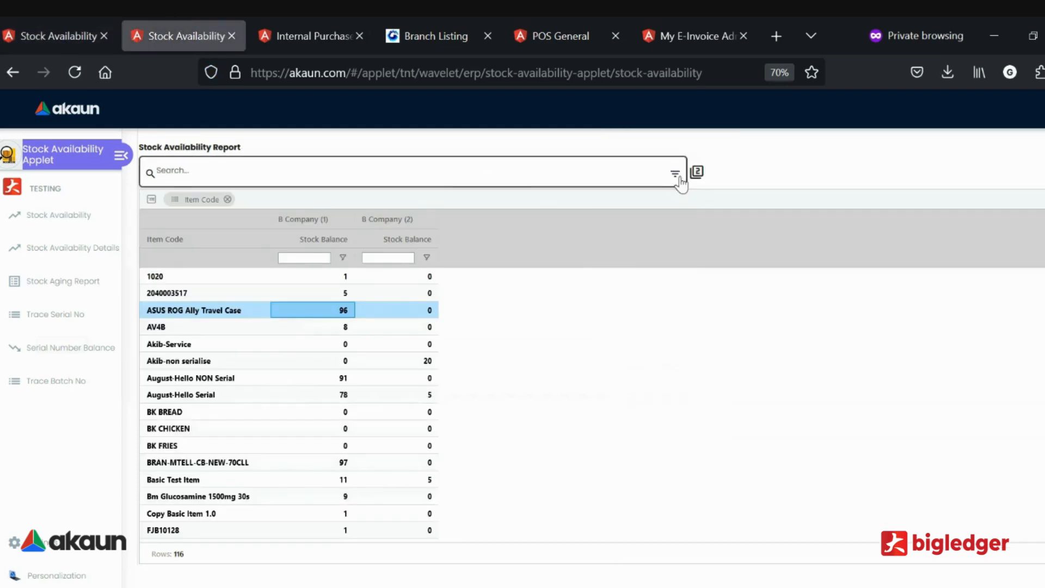
left_click(209, 177)
left_click(222, 252)
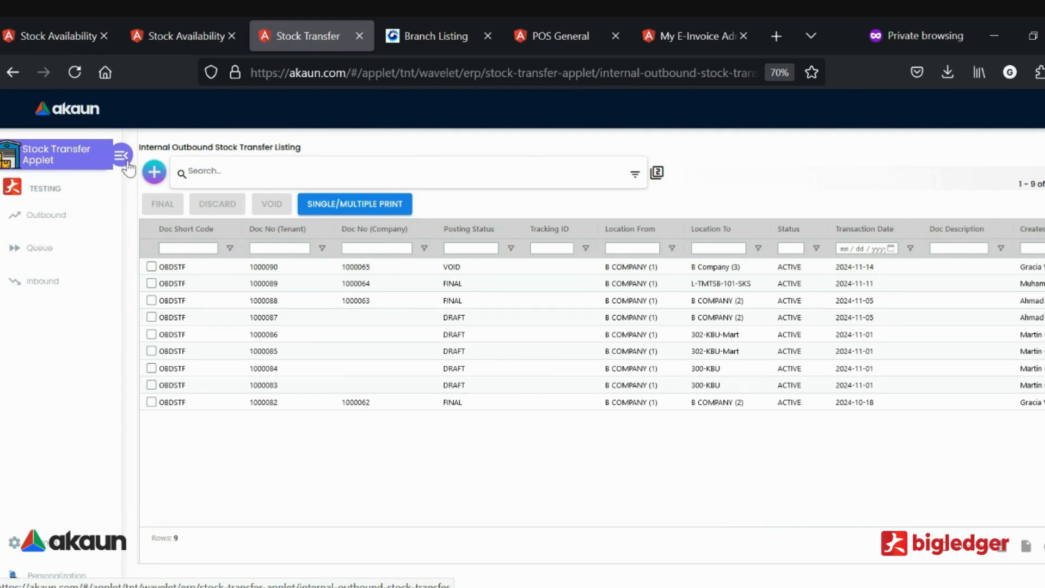
Step: Create an internal outbound stock transfer from location B Company (1) to location B Company (3)
left_click(145, 176)
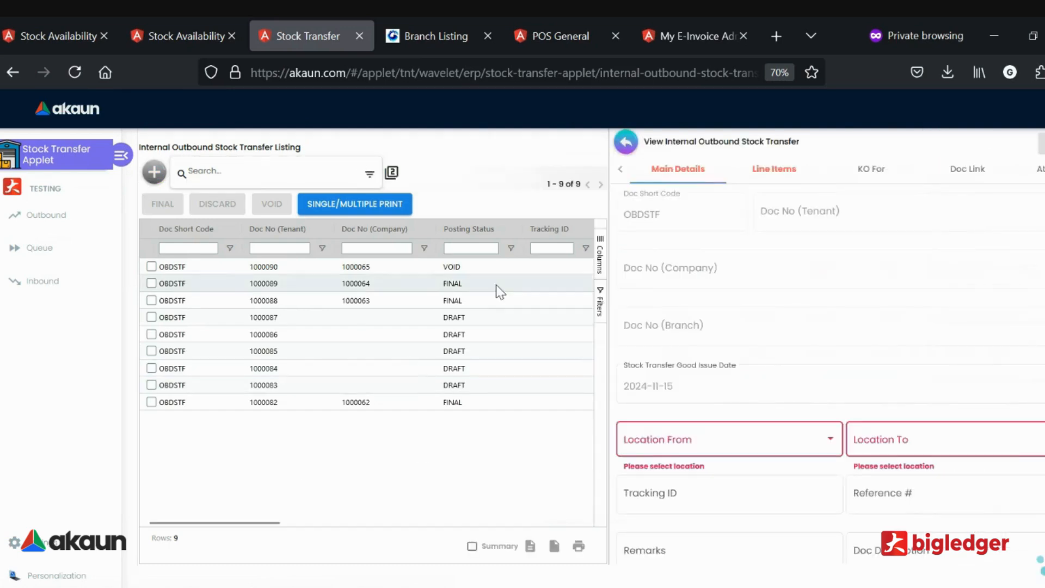
left_click(770, 453)
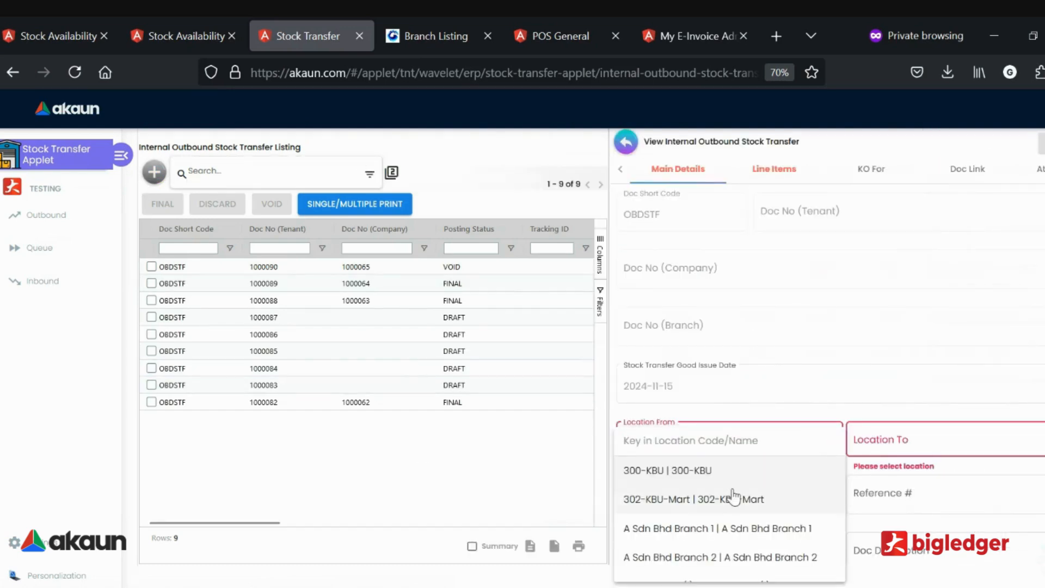
scroll(729, 523, "down", 2)
left_click(724, 531)
left_click(914, 438)
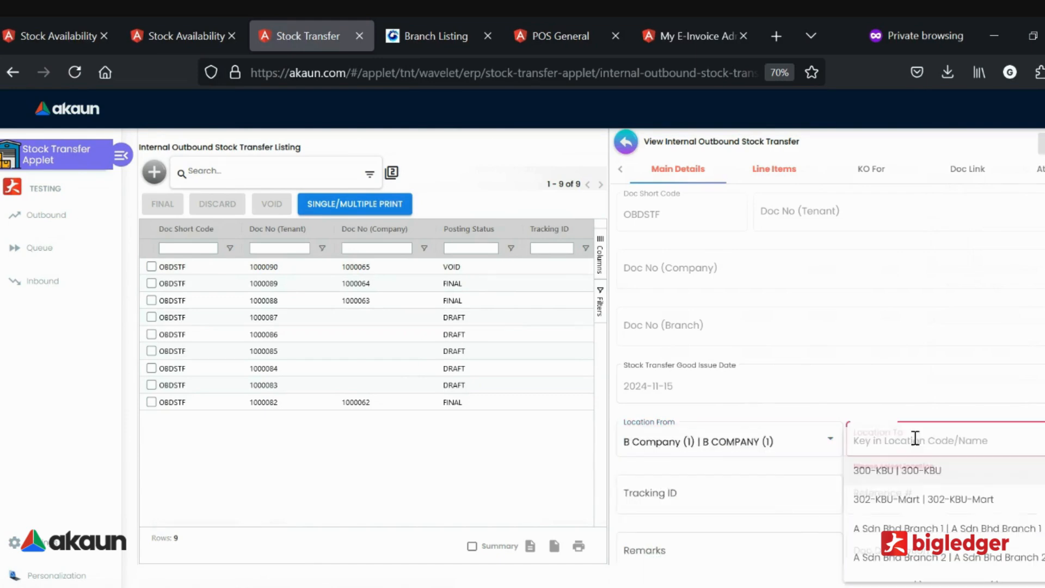
scroll(923, 512, "down", 3)
left_click(925, 480)
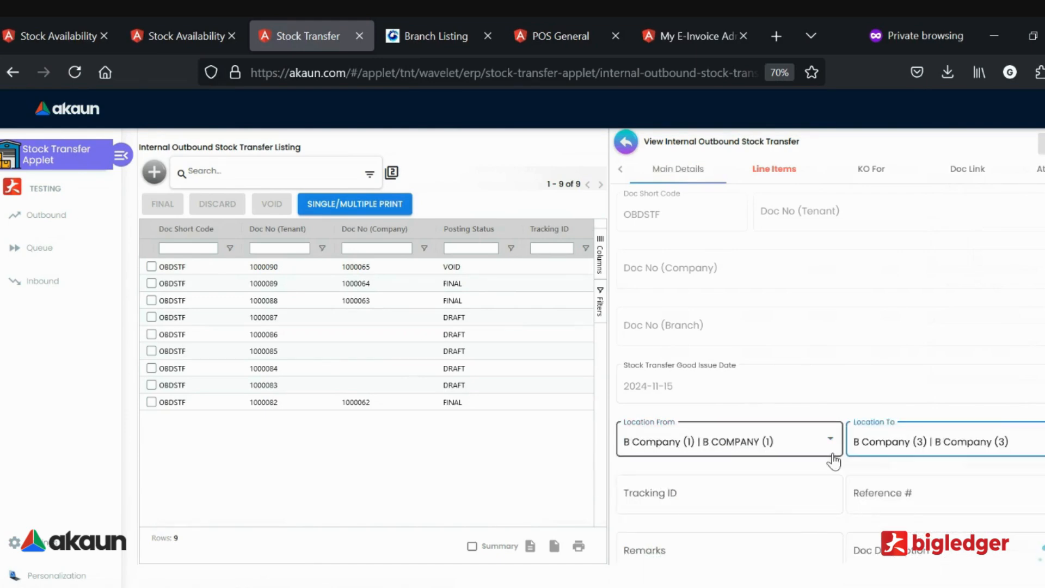
Step: Start a line item for HELLO SERIAL 4 and assign serial numbers B00055/AP1BJ95, B00055/AP1BJ43 and B00055/AP1BJ90
left_click(791, 169)
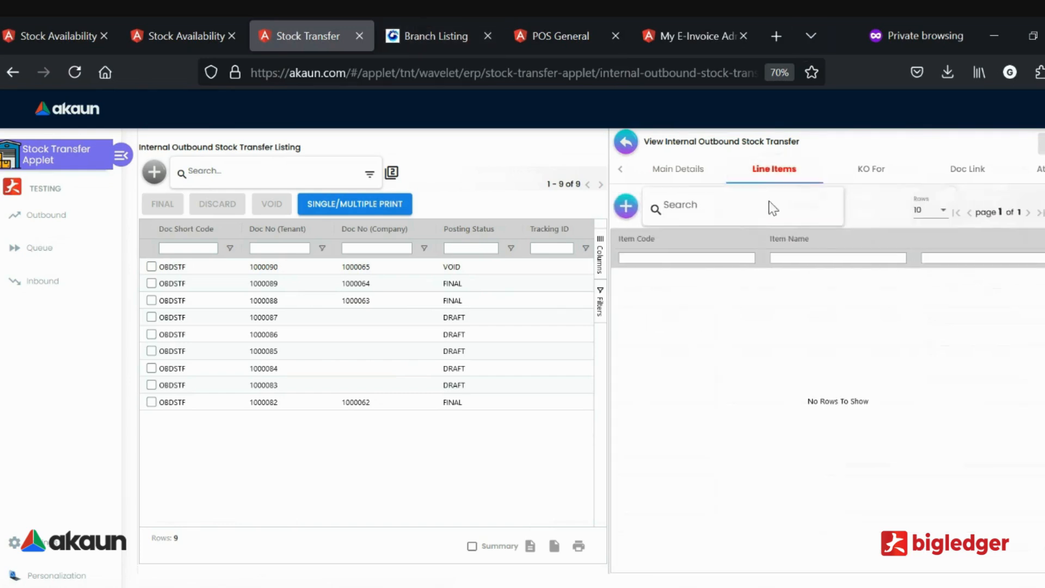
left_click(625, 206)
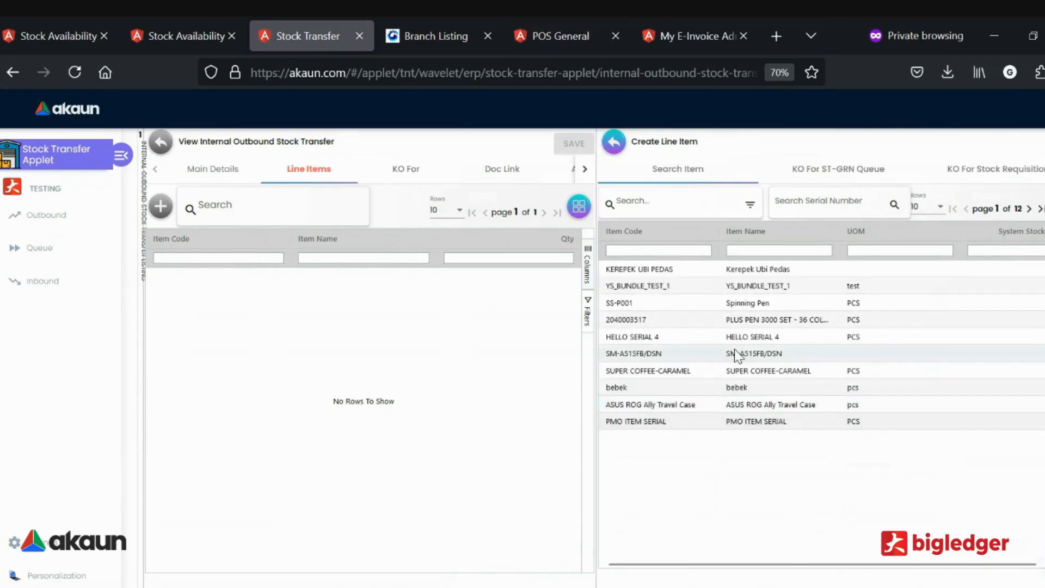
left_click(754, 337)
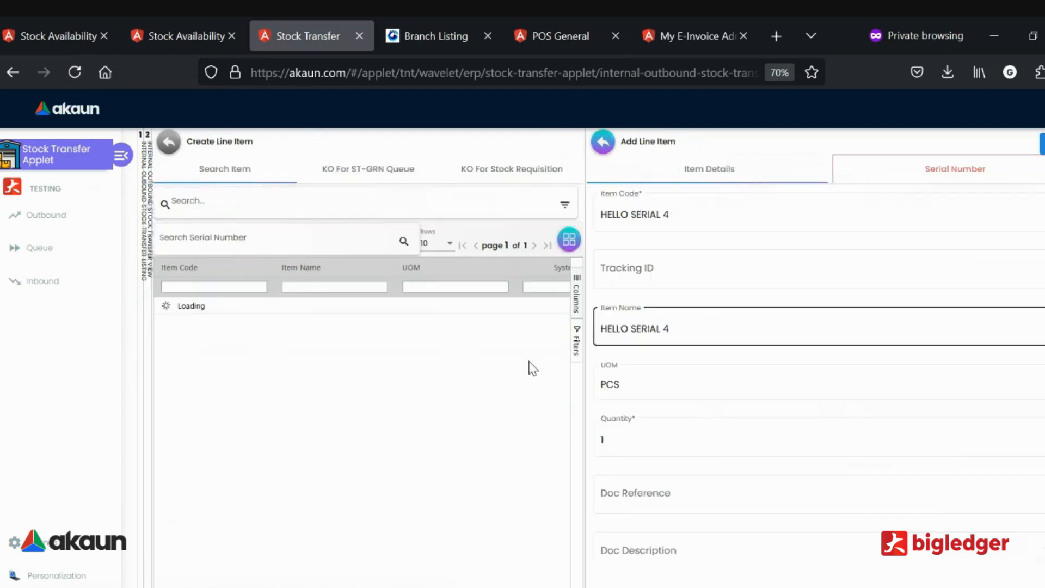
left_click(964, 173)
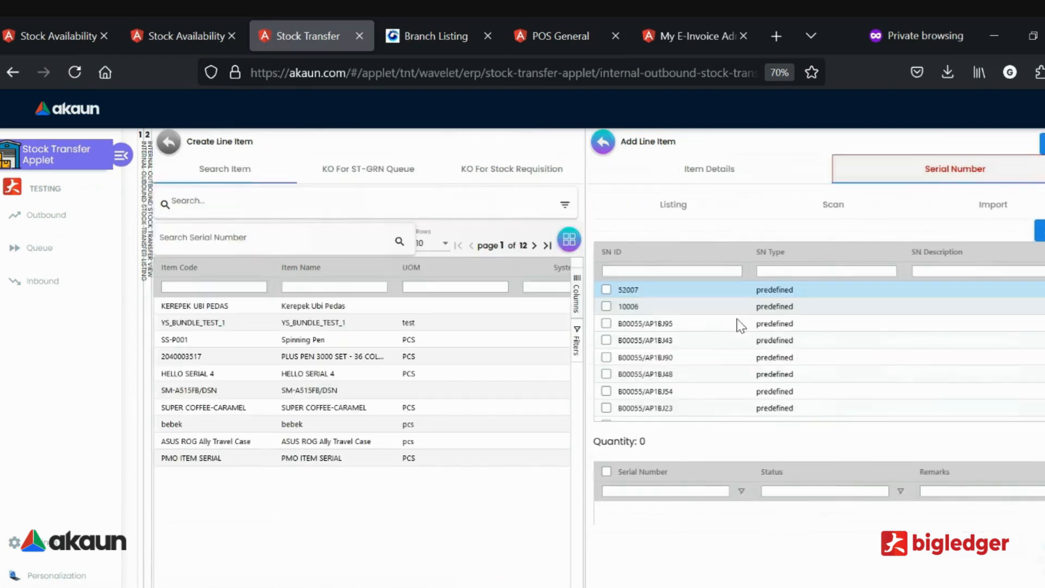
left_click(606, 324)
left_click(606, 340)
left_click(607, 357)
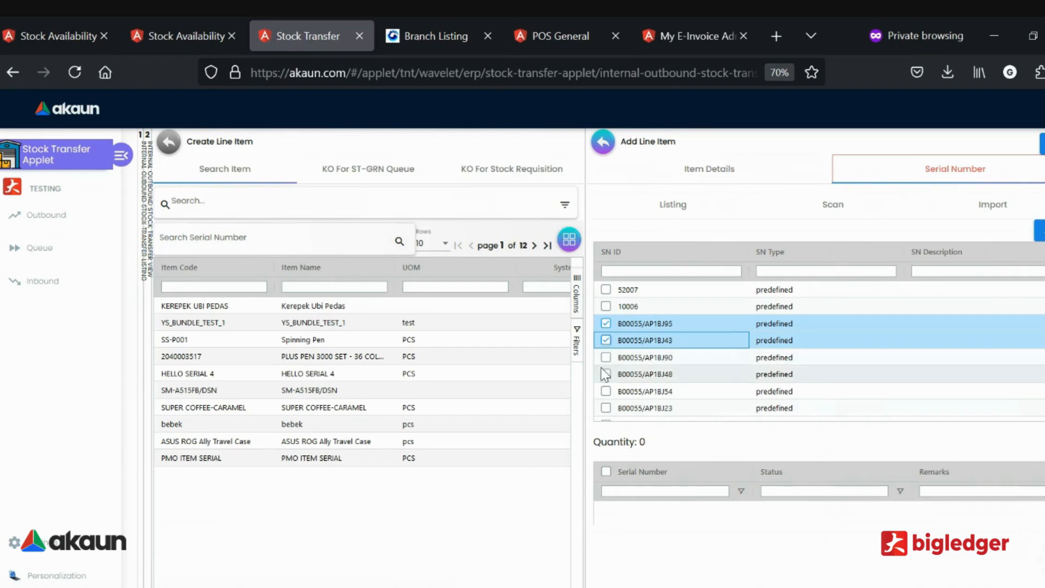
left_click(1034, 235)
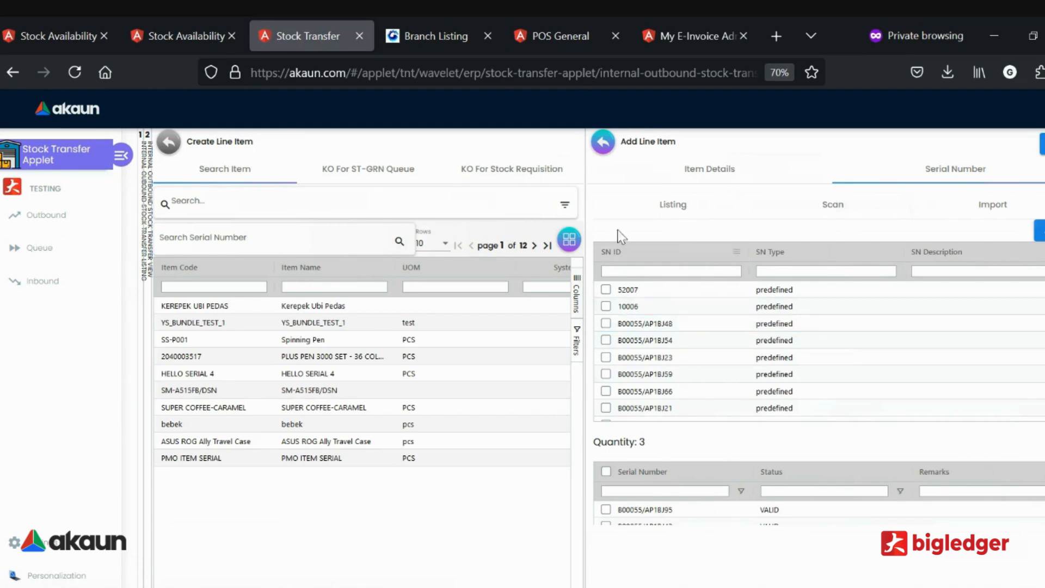
Step: View the scan and import options for serial numbers, and add the HELLO SERIAL 4 line item to the outbound transfer
left_click(782, 205)
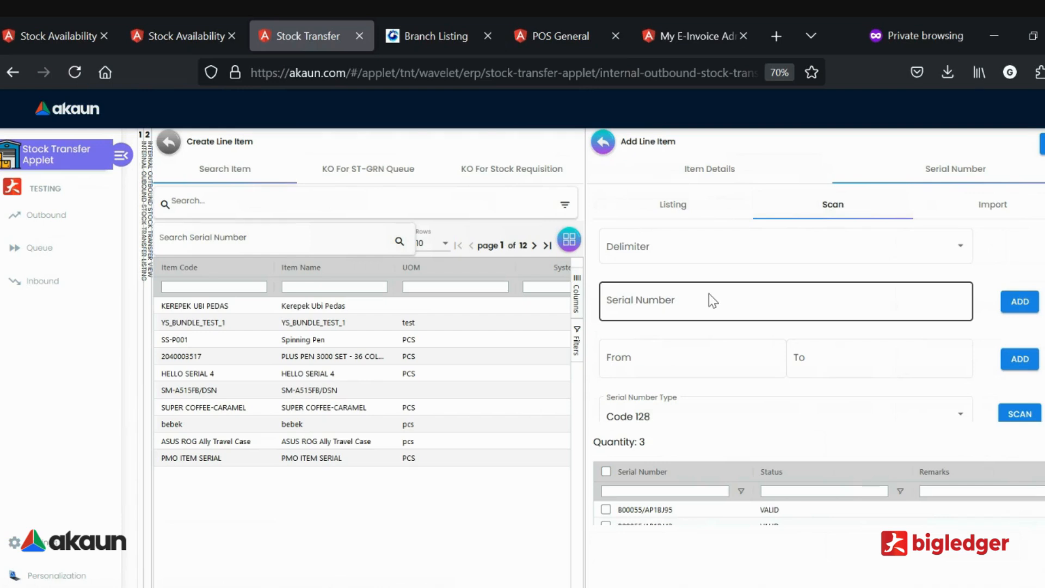
left_click(1008, 217)
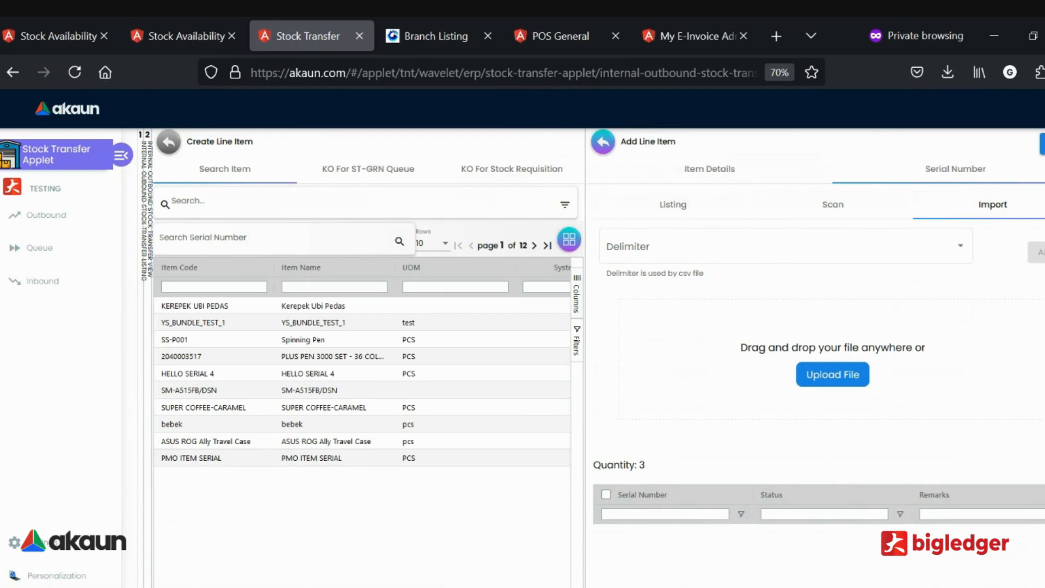
left_click(1042, 144)
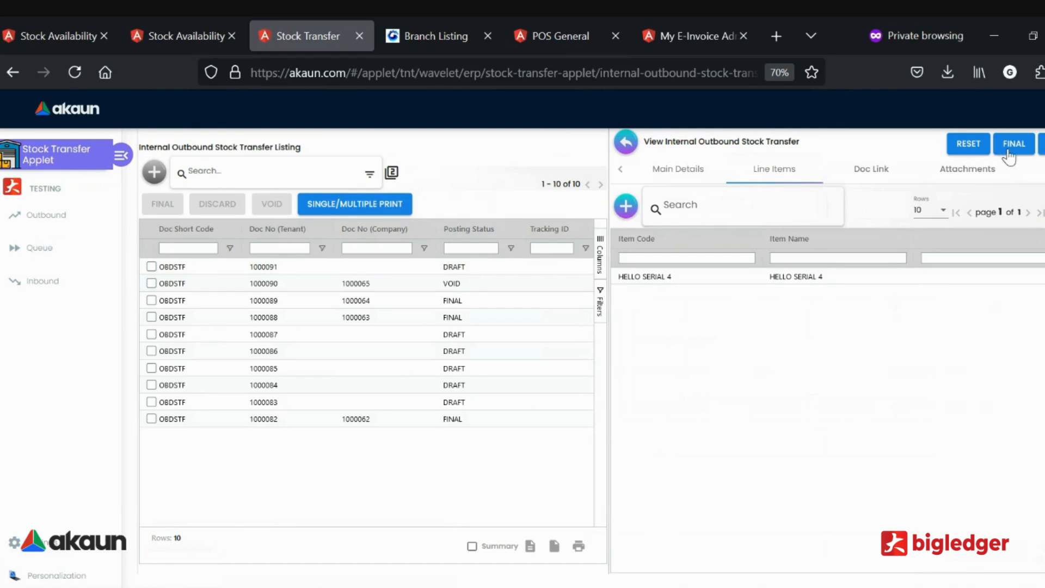
Step: View the outbound transfer's attachments and export options, and finalize the transfer
left_click(954, 177)
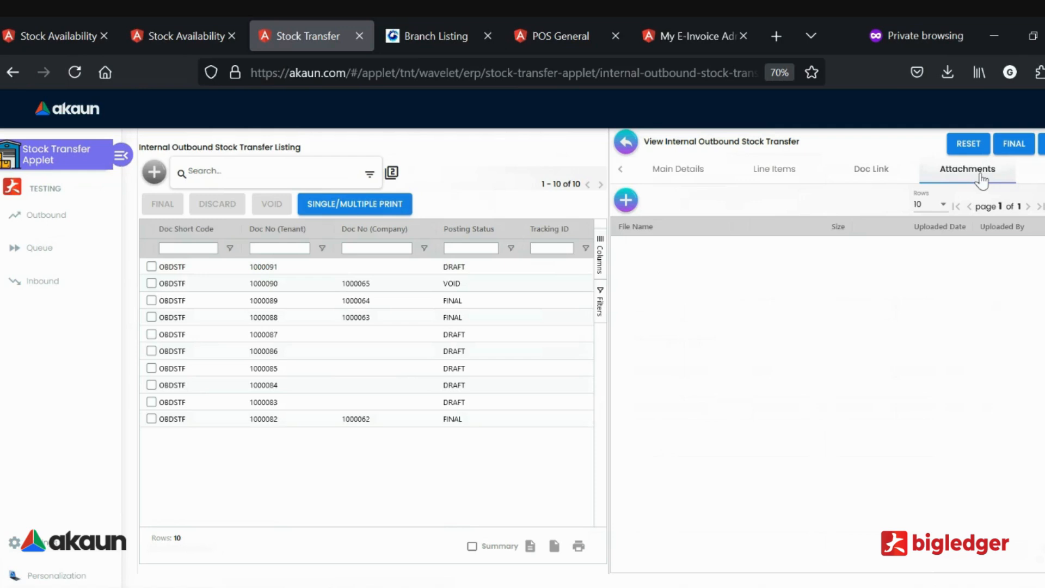
left_click(1028, 181)
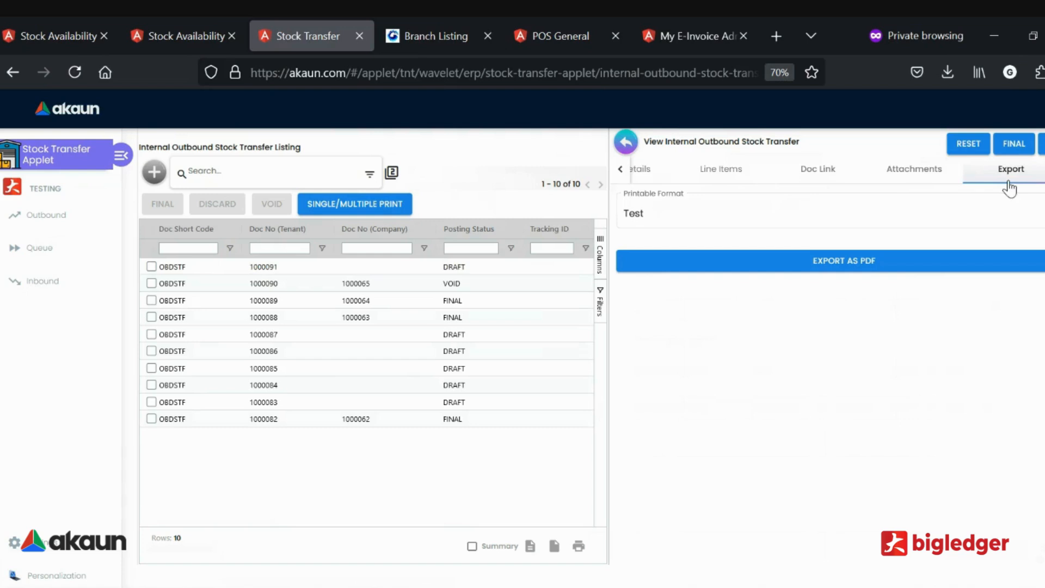
left_click(1009, 150)
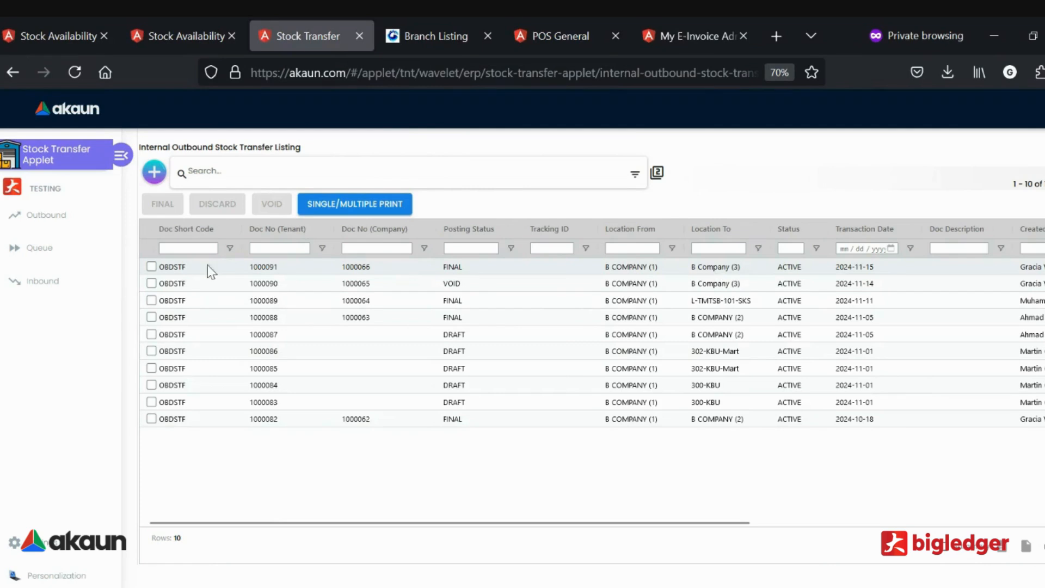
Step: Check the Internal Stock Queue Listing for the outbound transfer and open the Stock Transfer Receive Listing
left_click(53, 242)
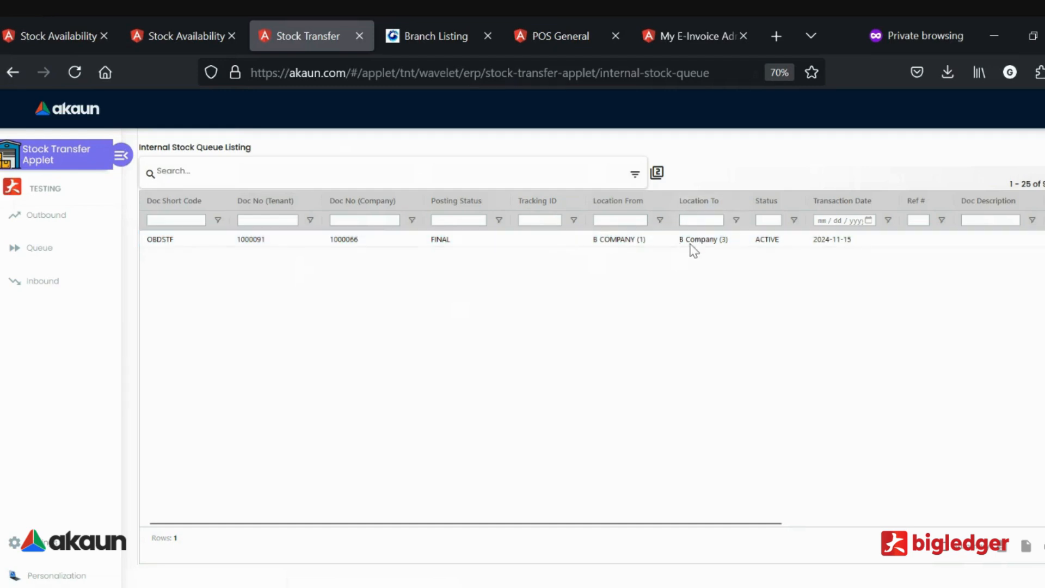
left_click(61, 284)
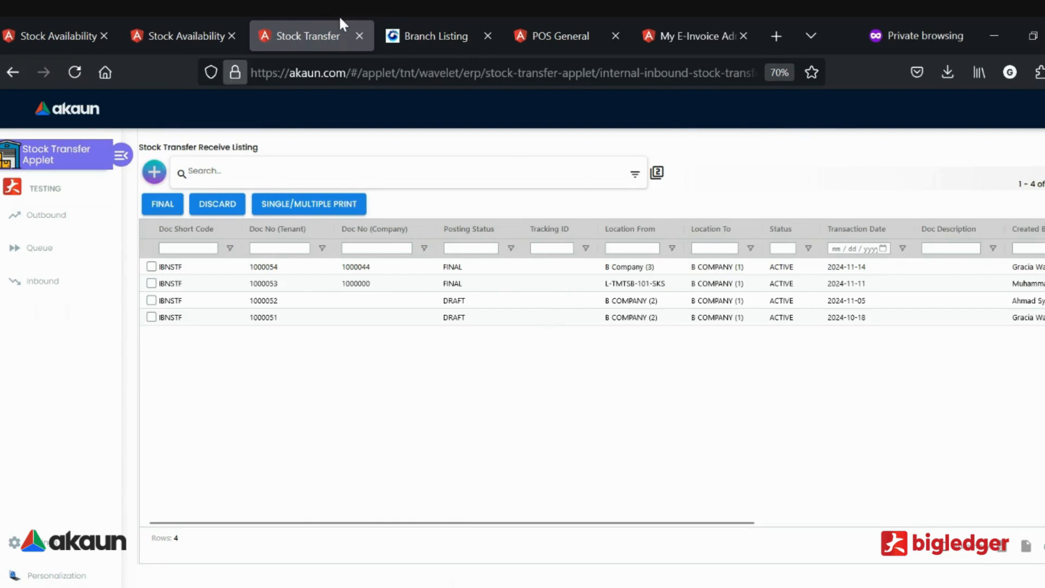
Step: Knock off the outbound transfer from B Company (1) to B Company (3) in a new internal stock transfer receive
left_click(880, 171)
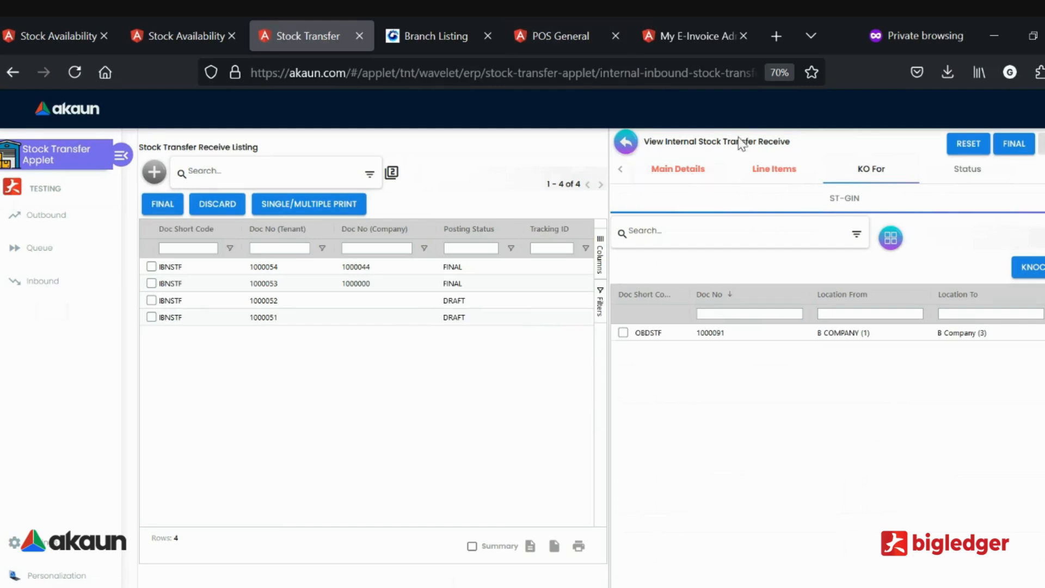
left_click(685, 170)
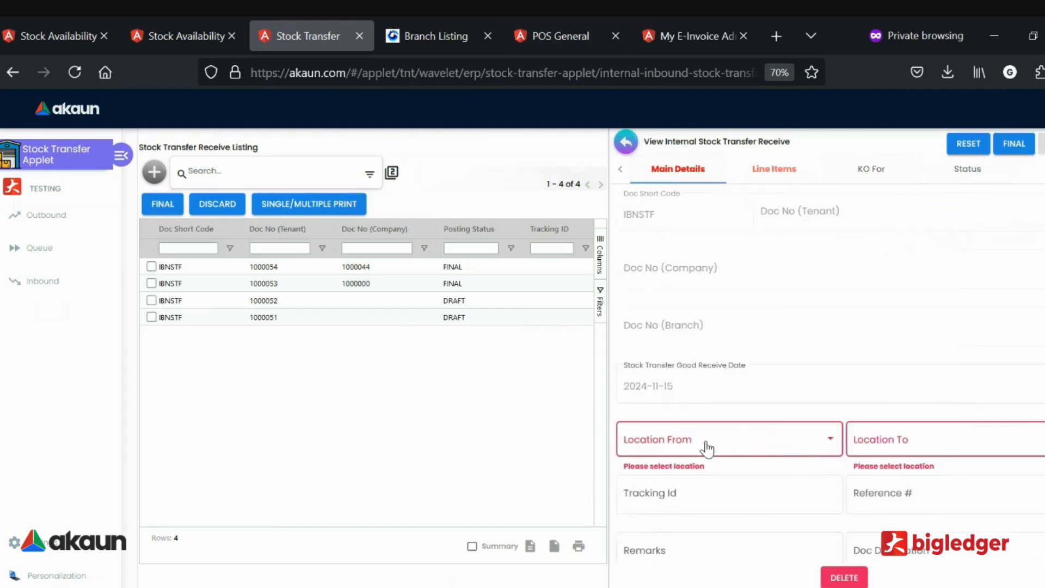
left_click(844, 172)
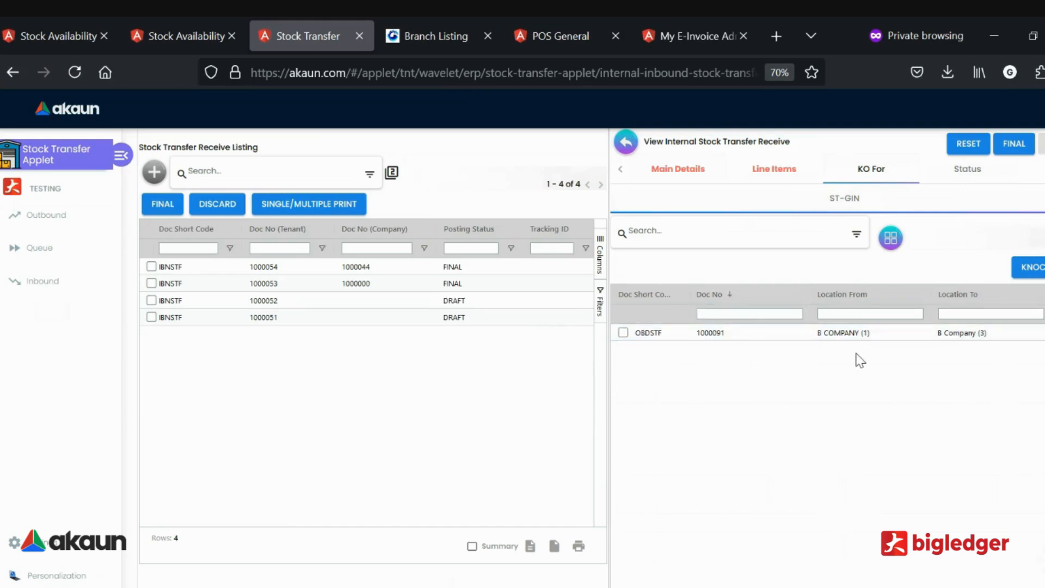
left_click(623, 333)
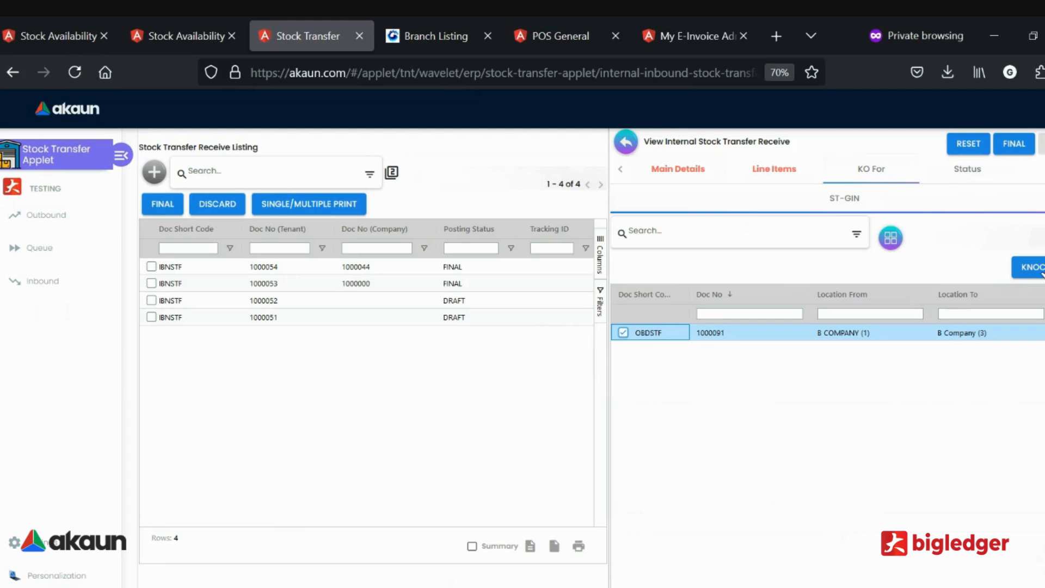
left_click(1035, 268)
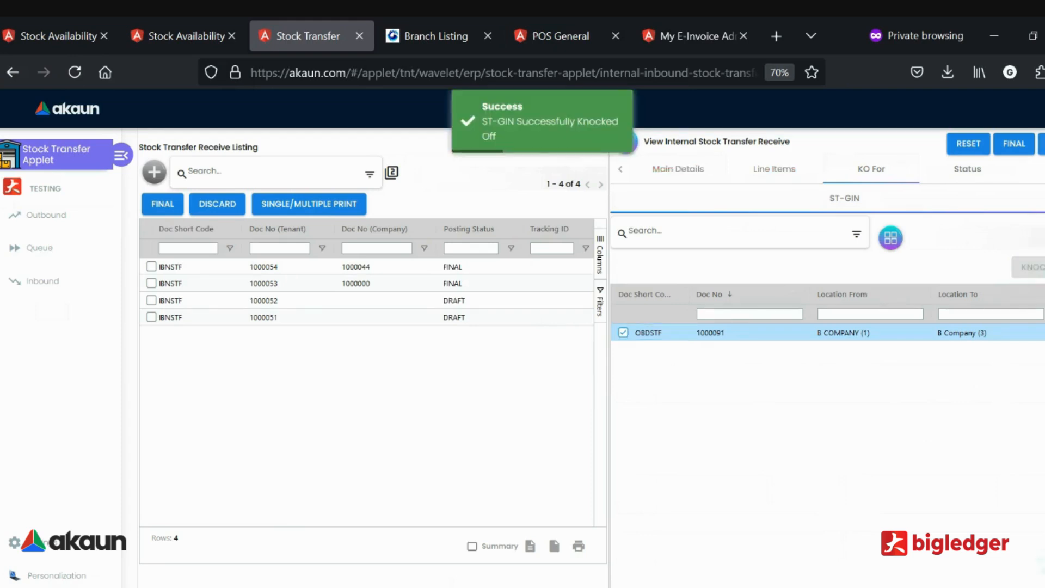
Step: Review the serial number entry options and item details of the HELLO SERIAL 4 line in the stock transfer receive
left_click(781, 173)
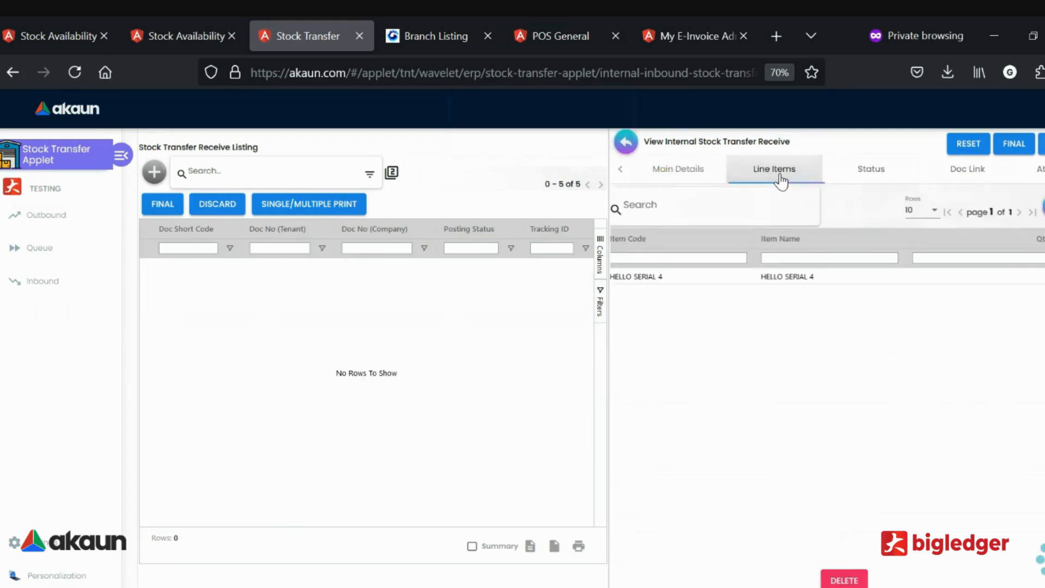
left_click(782, 281)
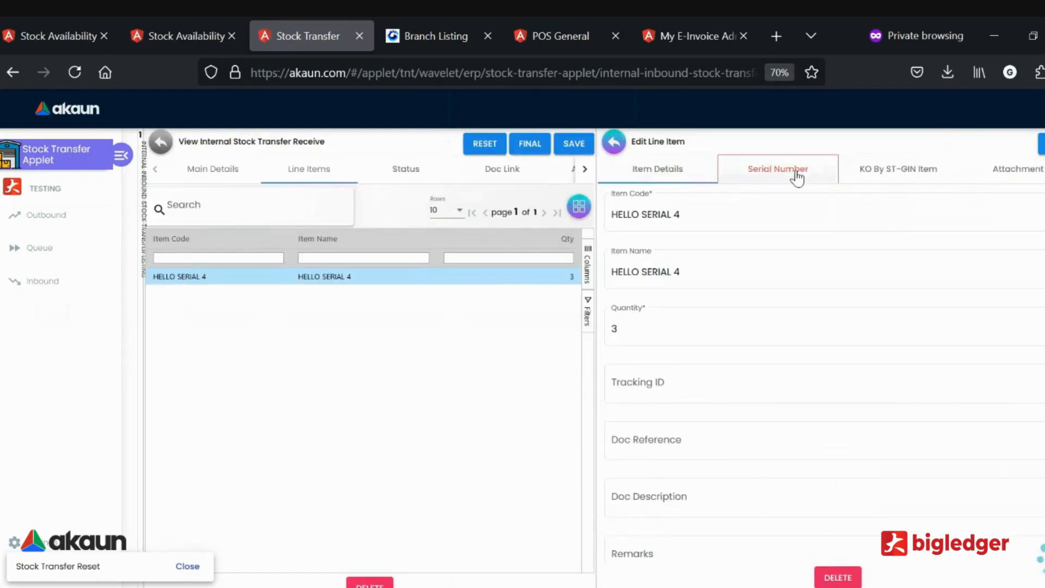
left_click(796, 173)
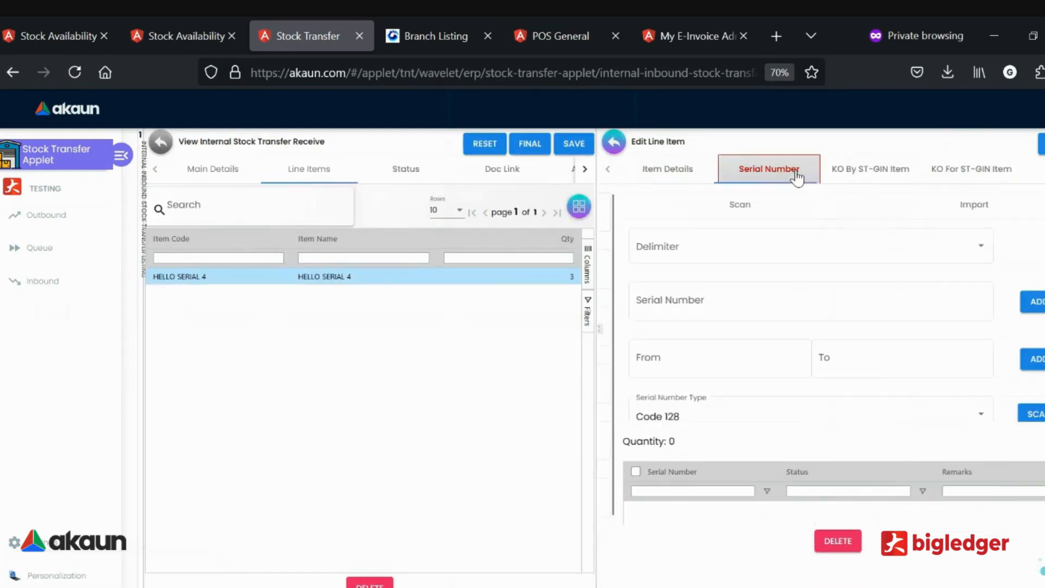
scroll(685, 272, "down", 1)
scroll(691, 305, "down", 1)
scroll(691, 303, "up", 2)
left_click(699, 260)
left_click(669, 168)
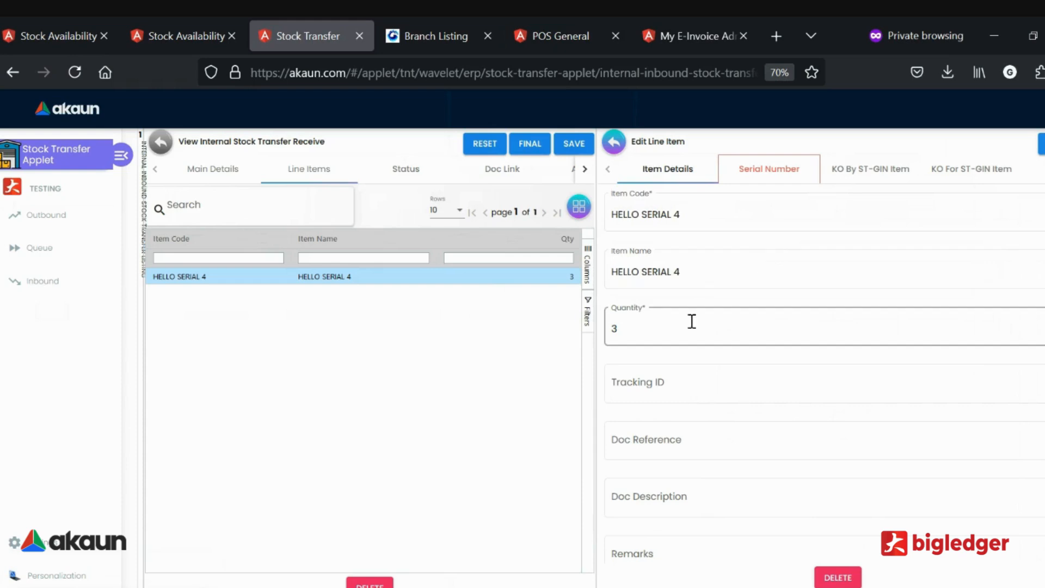
left_click(616, 143)
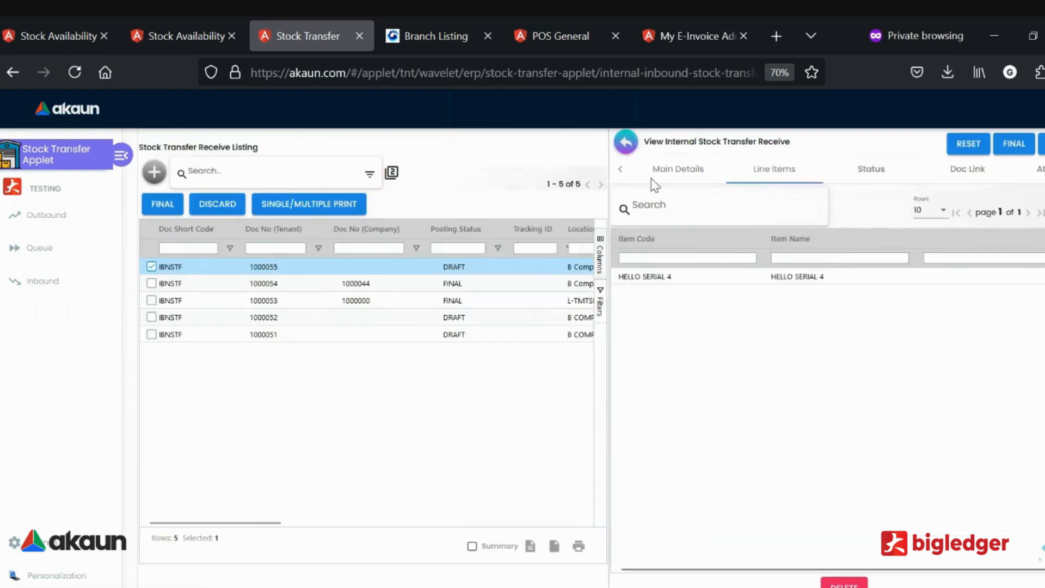
Step: Review the main details of the B Company (1) to B Company (3) stock transfer receive and return to the listing
left_click(683, 172)
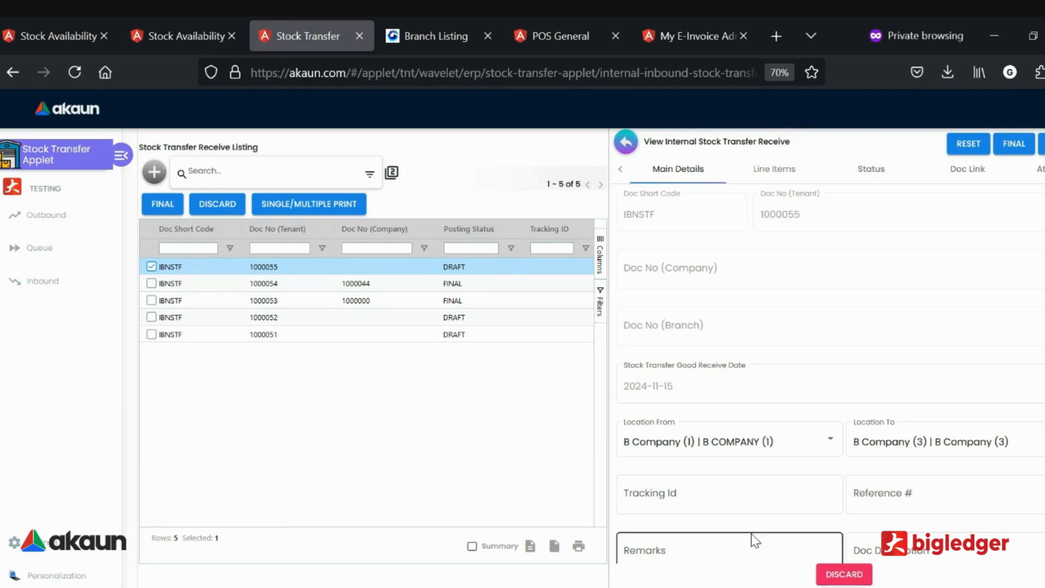
scroll(813, 500, "down", 3)
scroll(813, 499, "up", 3)
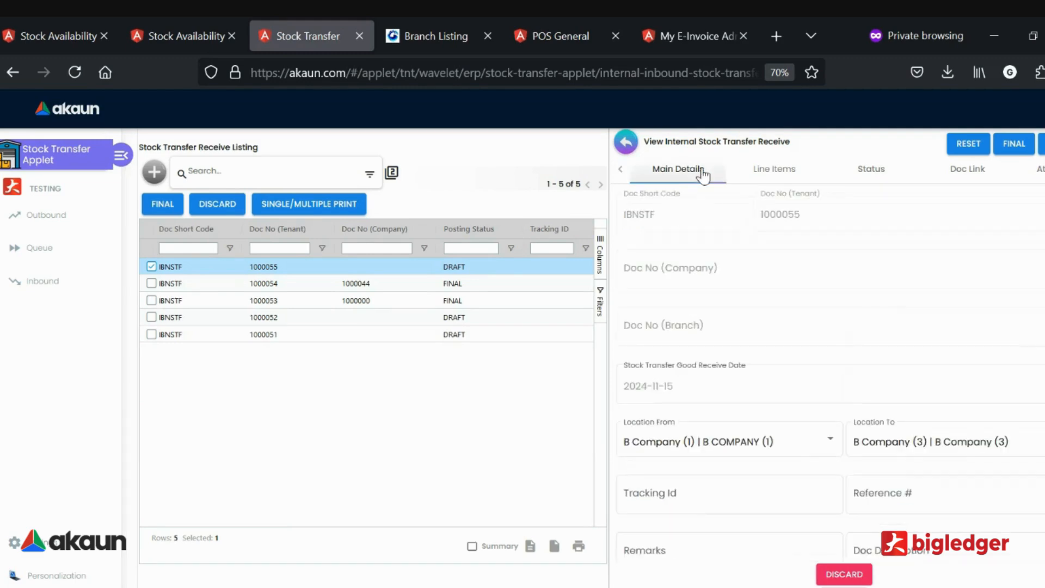
left_click(626, 141)
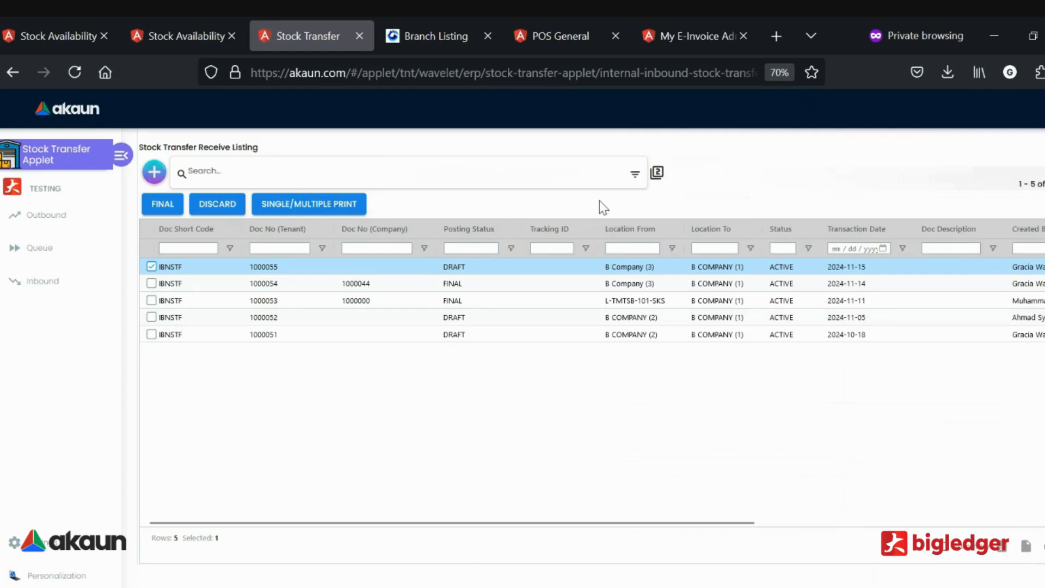
Step: View the receive listing's advanced search filters, and open and close the draft receive dated 2024-10-18
left_click(634, 174)
scroll(417, 329, "down", 5)
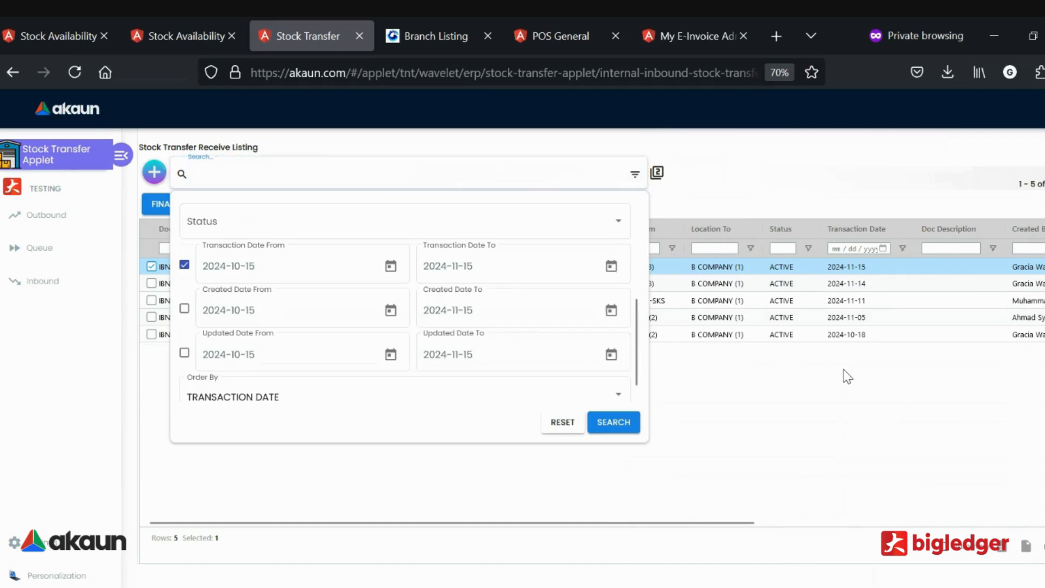
left_click(786, 369)
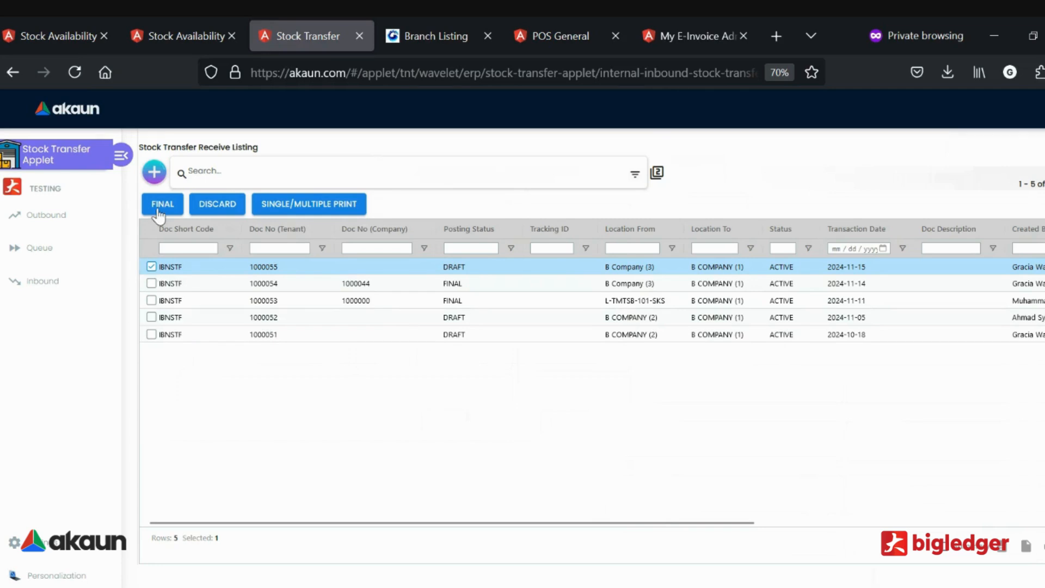
left_click(424, 336)
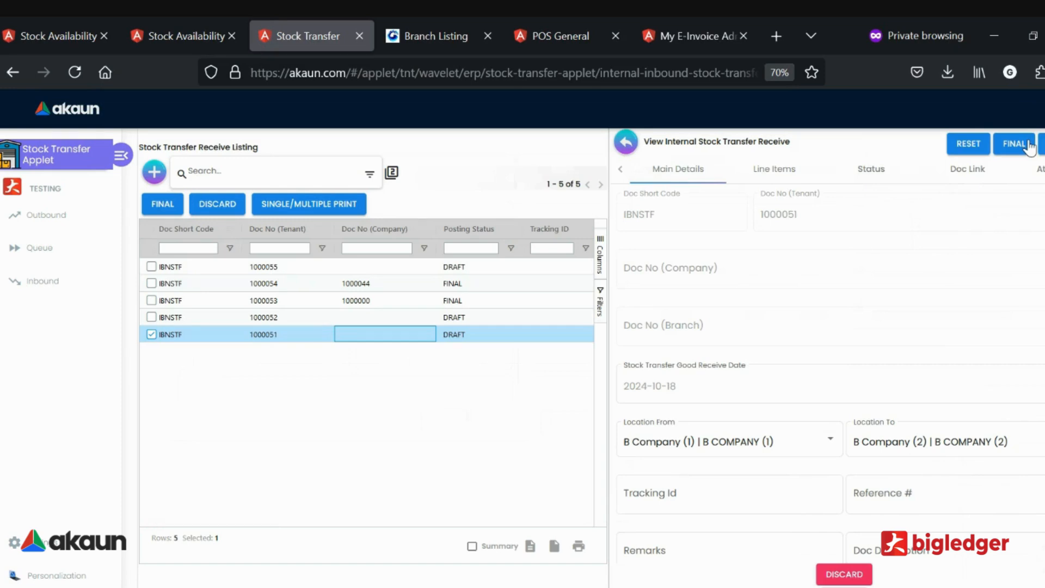
left_click(627, 142)
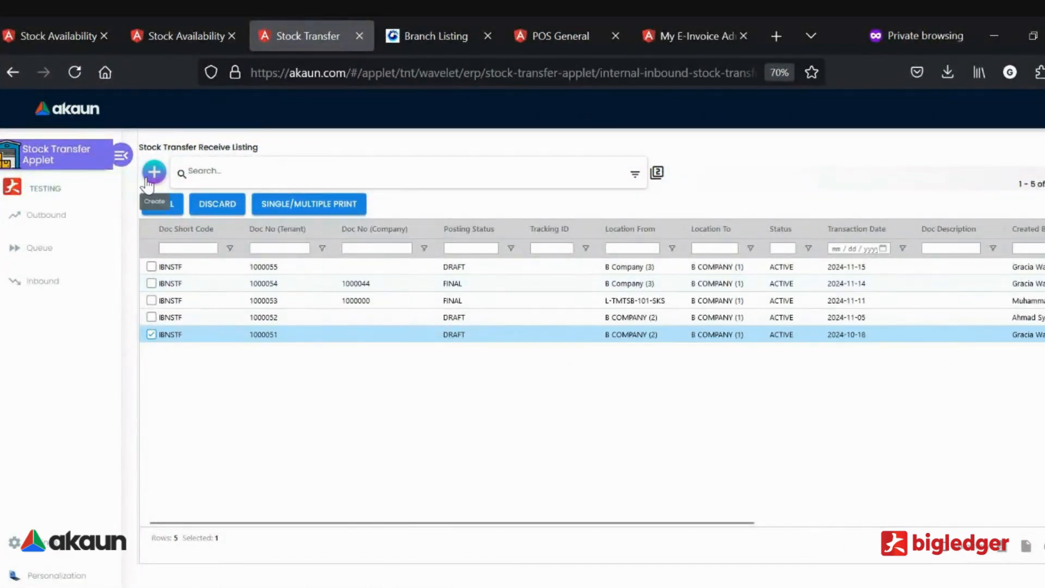
Step: Open a new internal outbound stock transfer and view its knock-off sources, including GRN and Stock Requisition
left_click(69, 213)
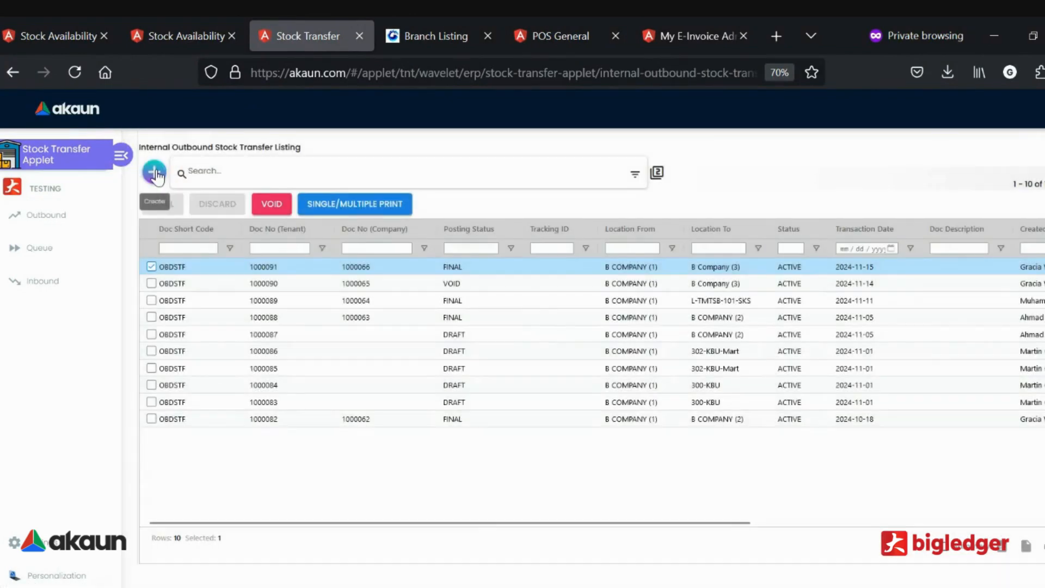
left_click(158, 176)
left_click(862, 173)
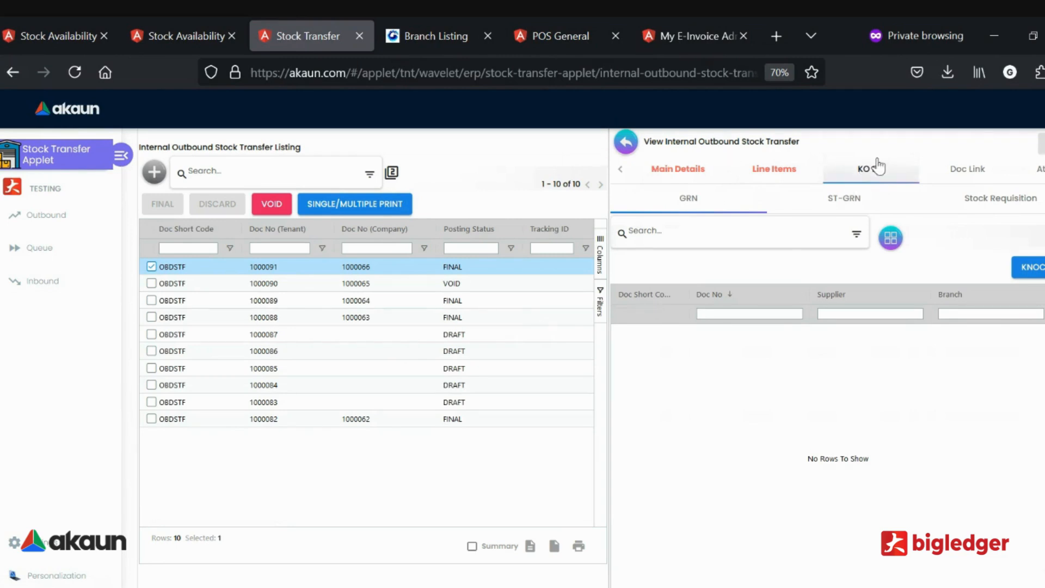
left_click(983, 214)
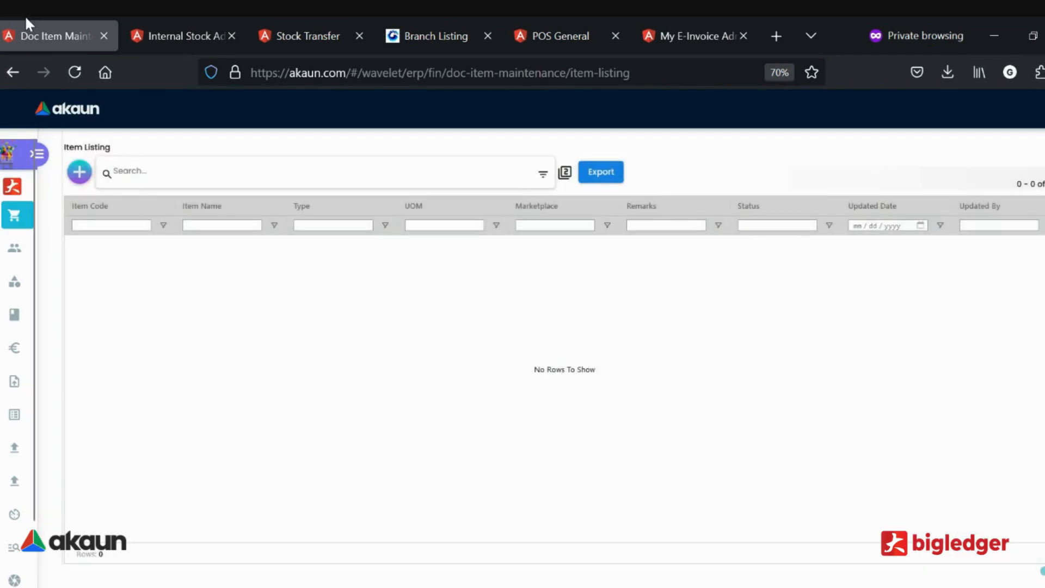
Step: Switch to the Internal Stock Adjustment Applet and expand its navigation to show the function names
left_click(150, 33)
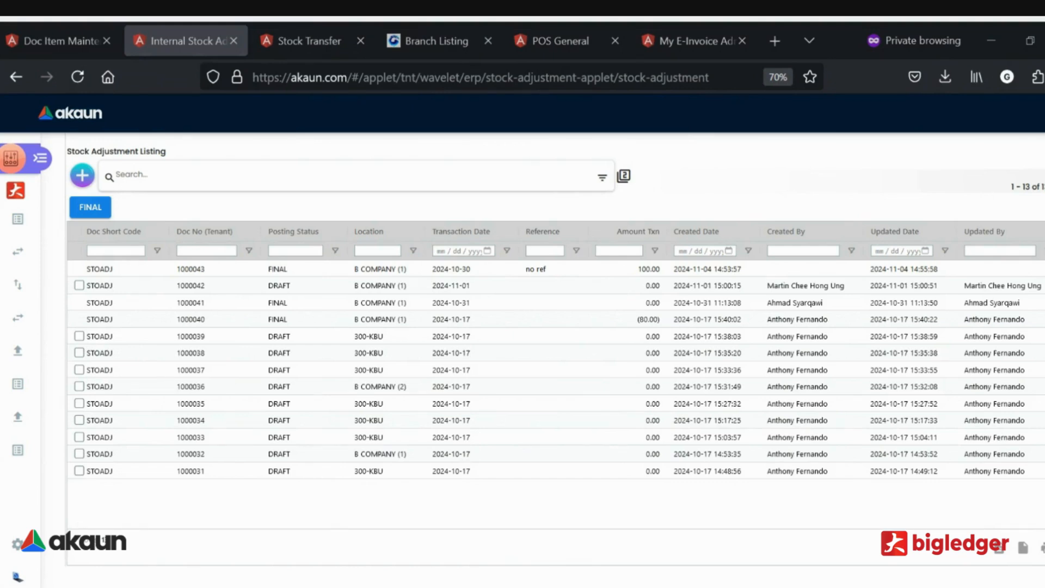
left_click(59, 21)
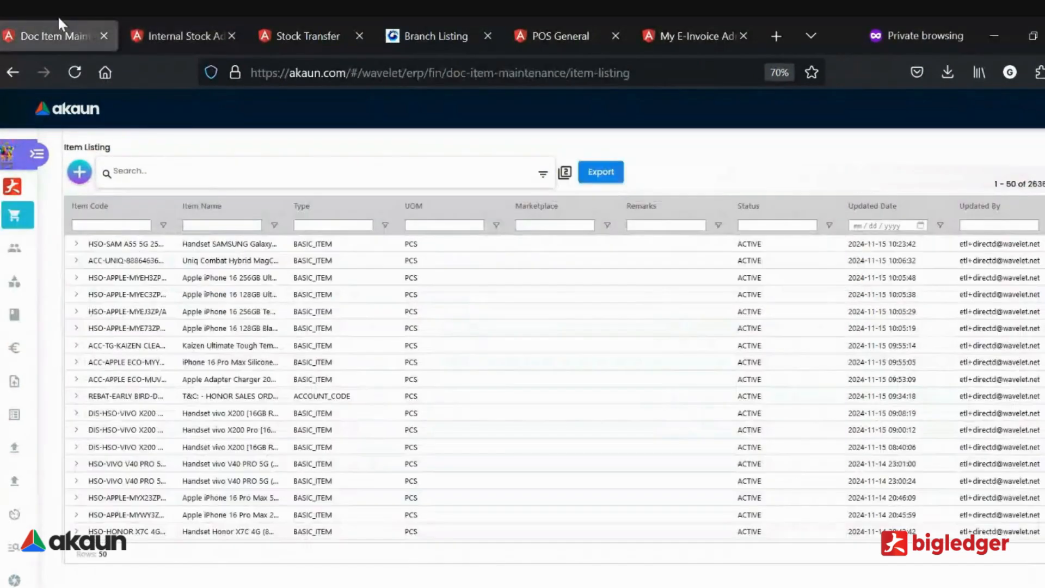
left_click(210, 22)
left_click(38, 152)
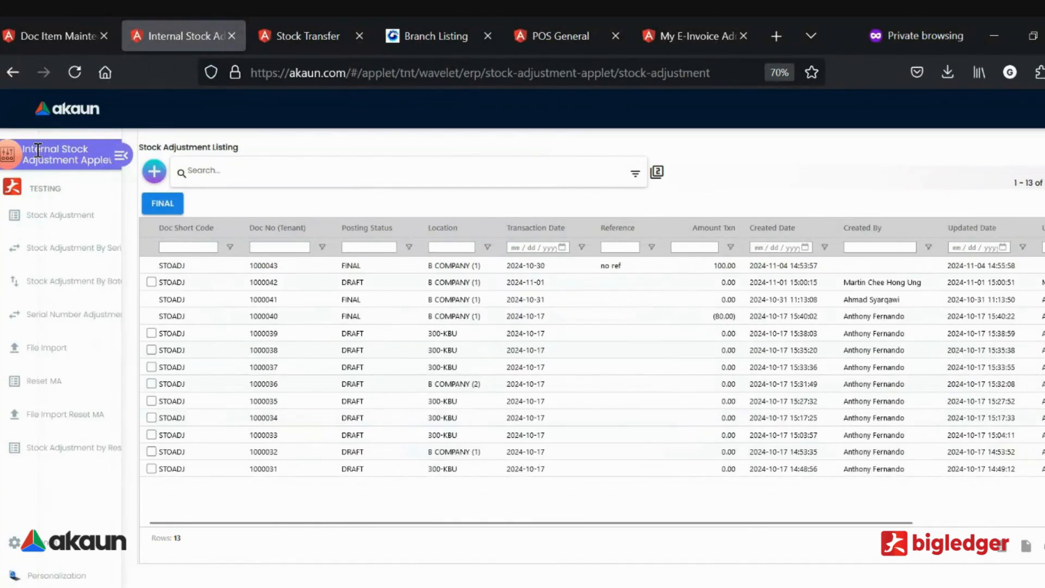
Step: Create a new stock adjustment, look at its lines, and set its location to B COMPANY (1)
left_click(156, 172)
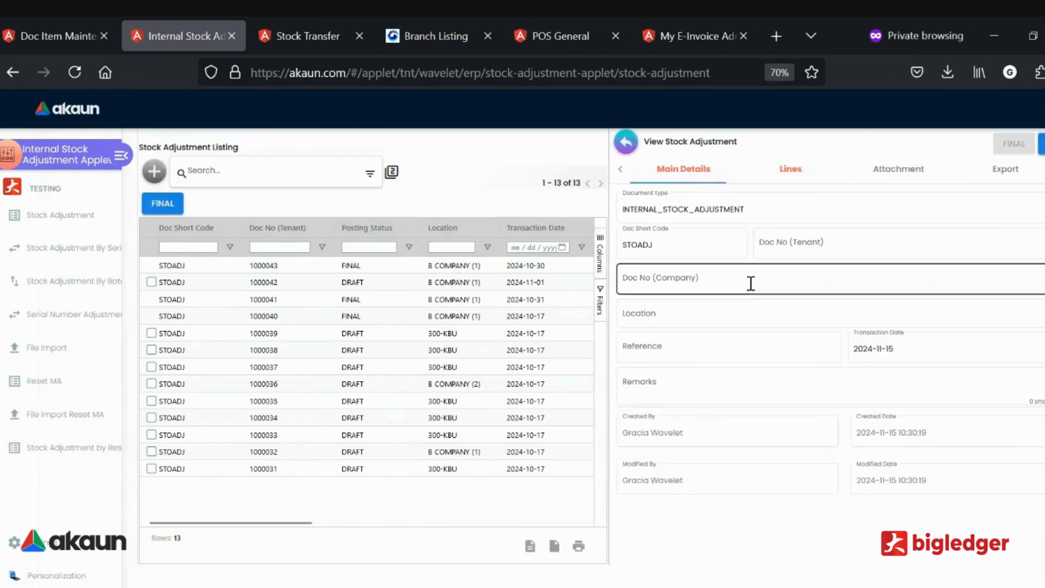
left_click(811, 171)
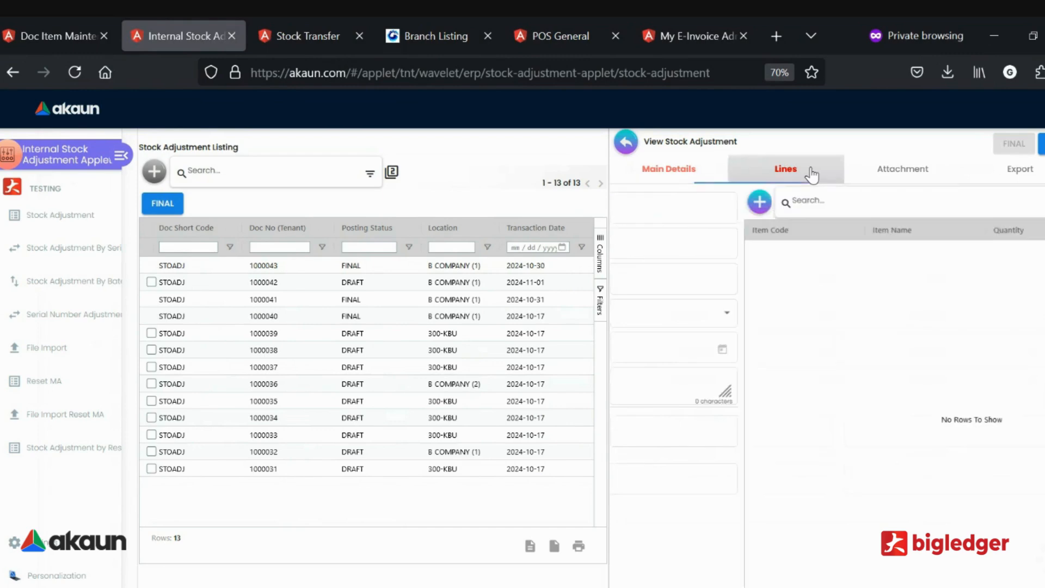
left_click(698, 175)
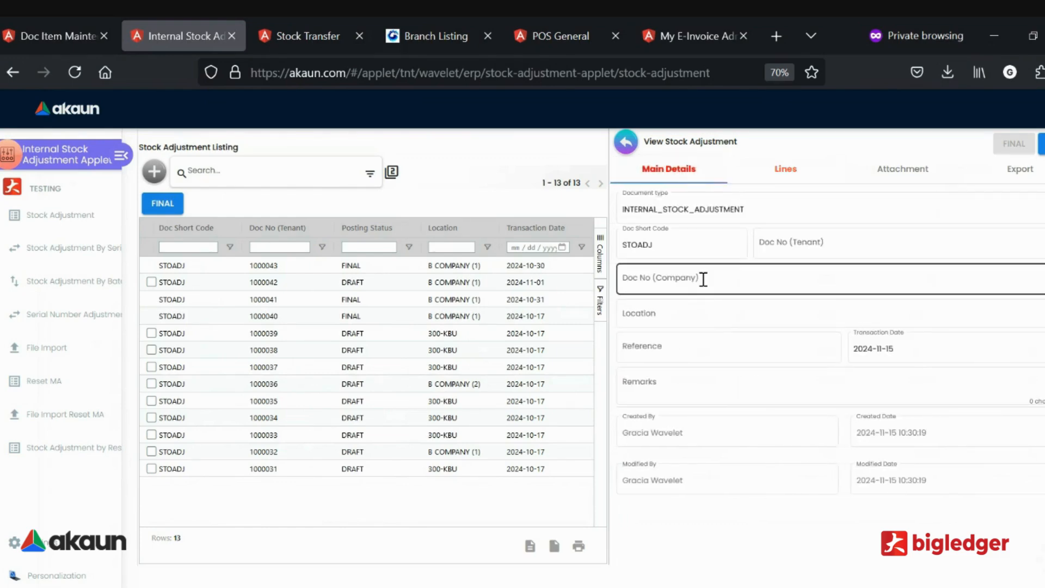
left_click(741, 317)
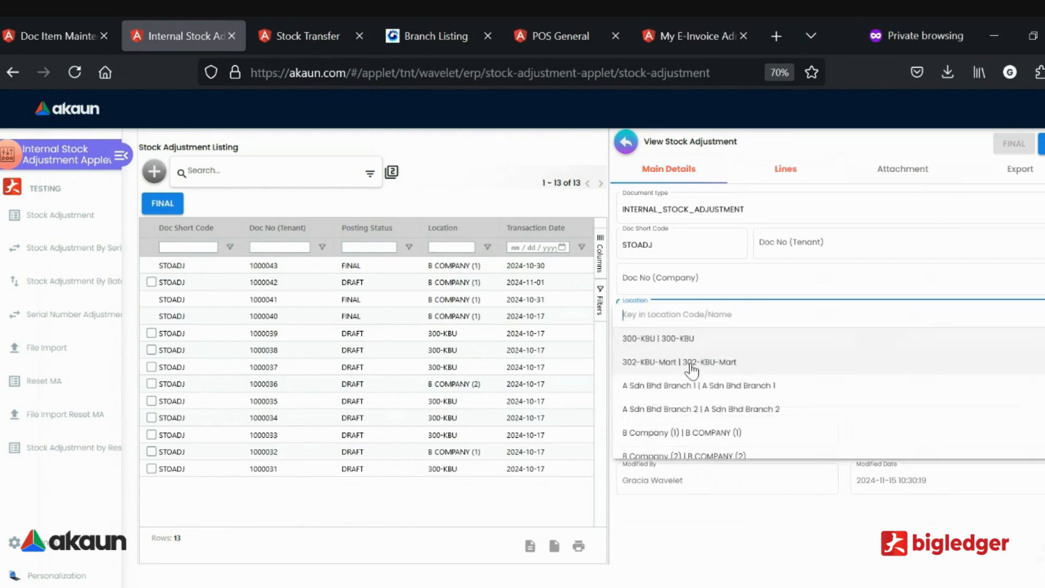
left_click(681, 433)
Step: Add item N7Q15C, the TP-LINK Deco XE75(3-pack), as an Adjust-In line and save the stock adjustment
left_click(802, 182)
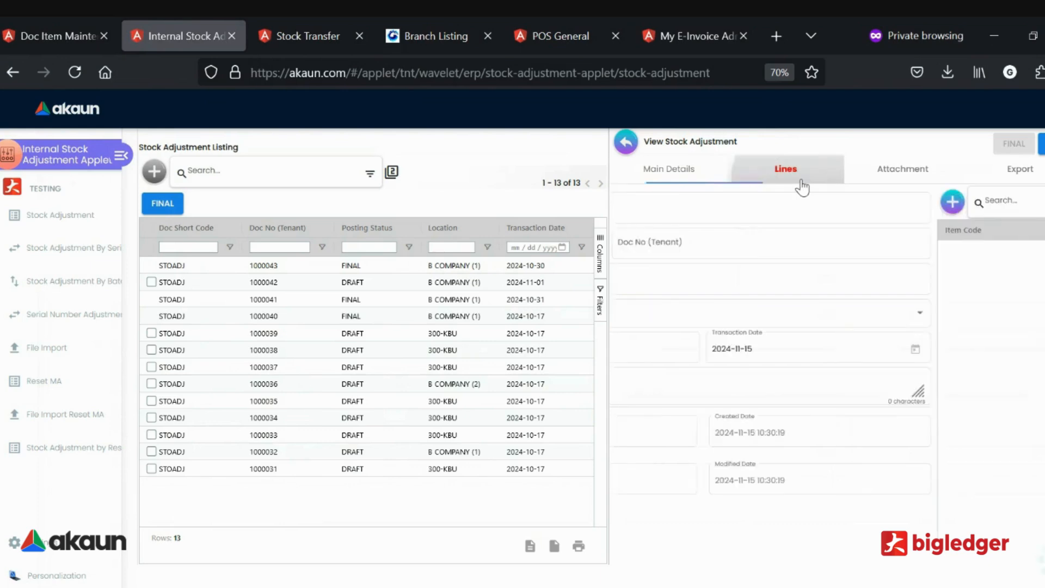
left_click(626, 202)
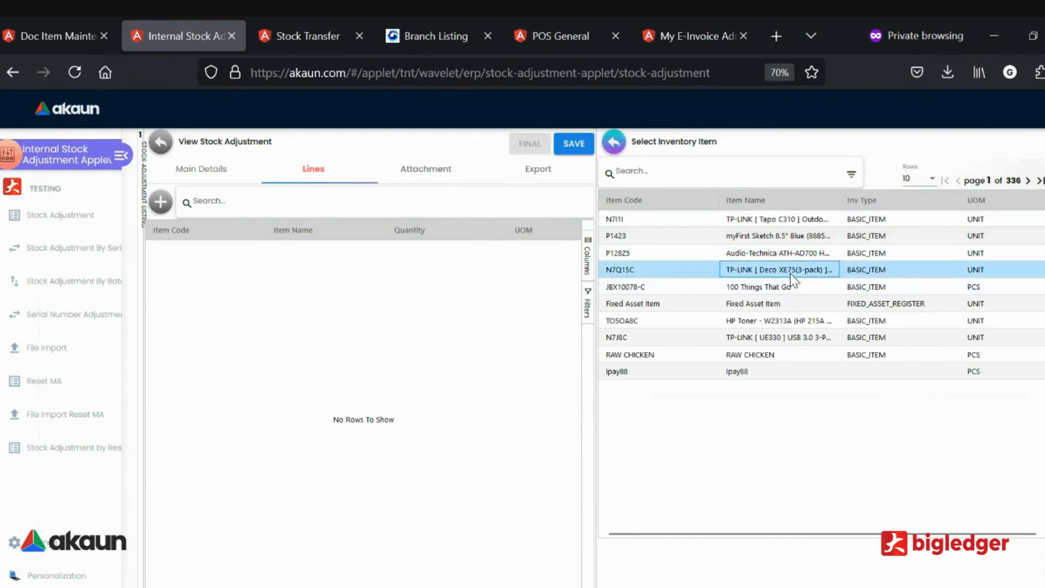
left_click(784, 269)
left_click(675, 352)
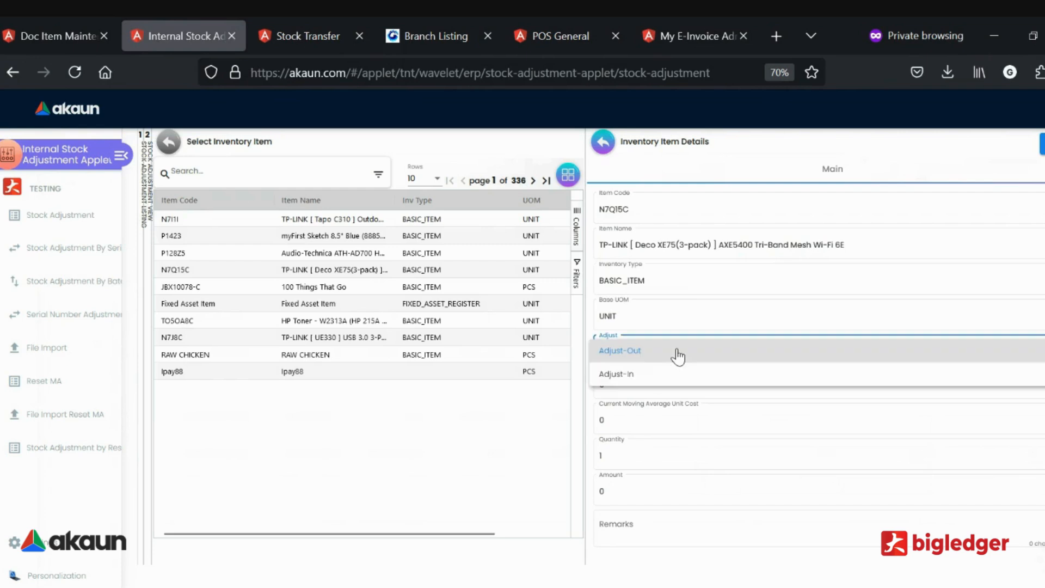
left_click(648, 373)
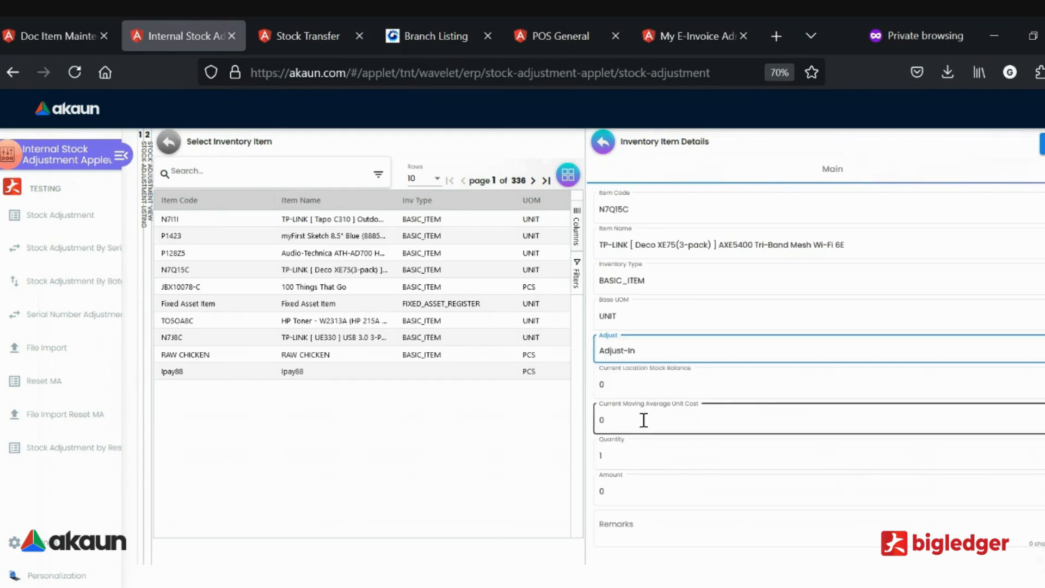
left_click(1042, 144)
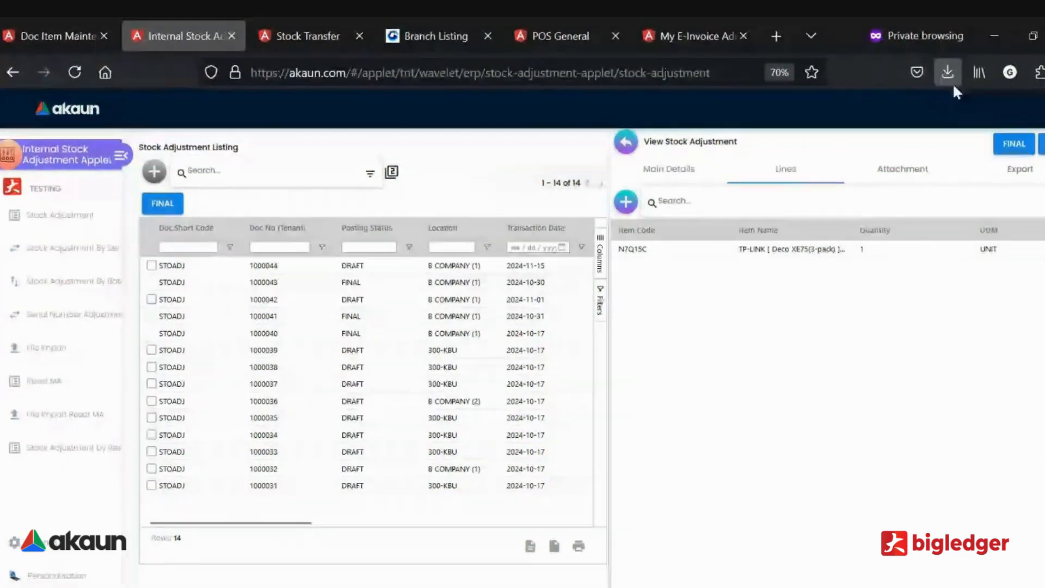
Step: Review the saved adjustment's attachments, export options and lines, and return to the Stock Adjustment Listing
left_click(909, 169)
left_click(1019, 169)
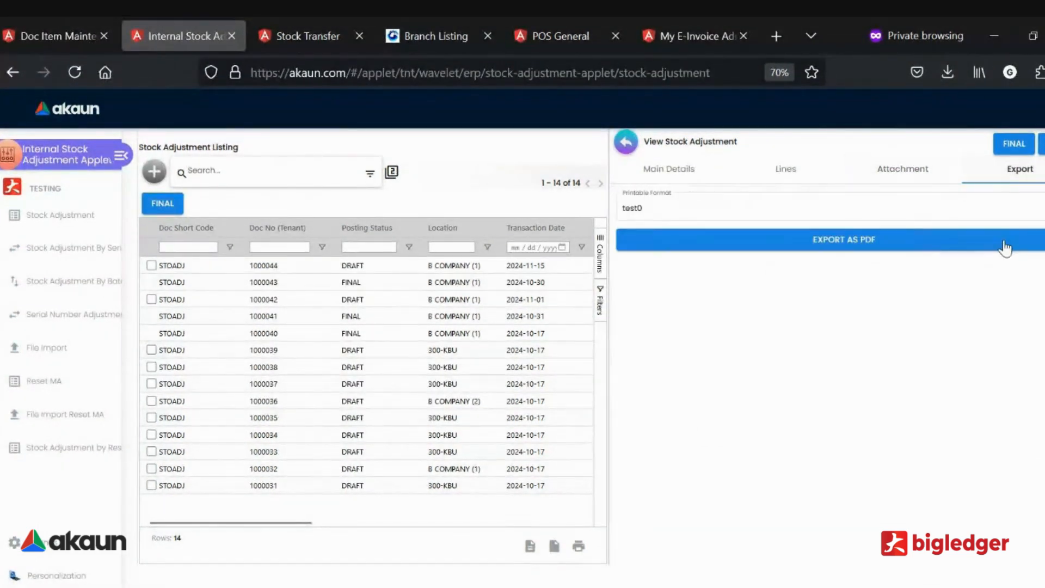
left_click(771, 165)
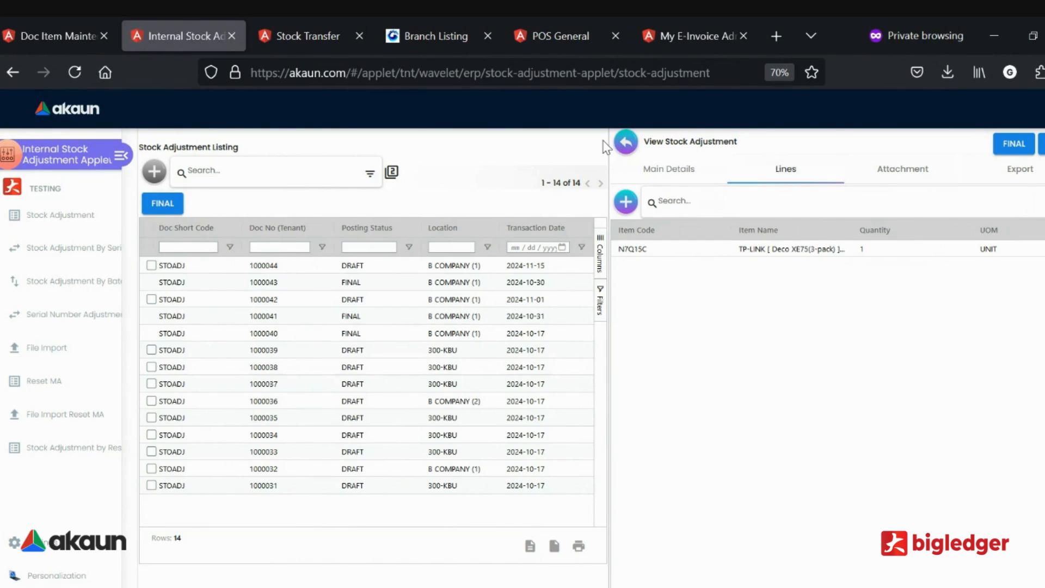
left_click(627, 142)
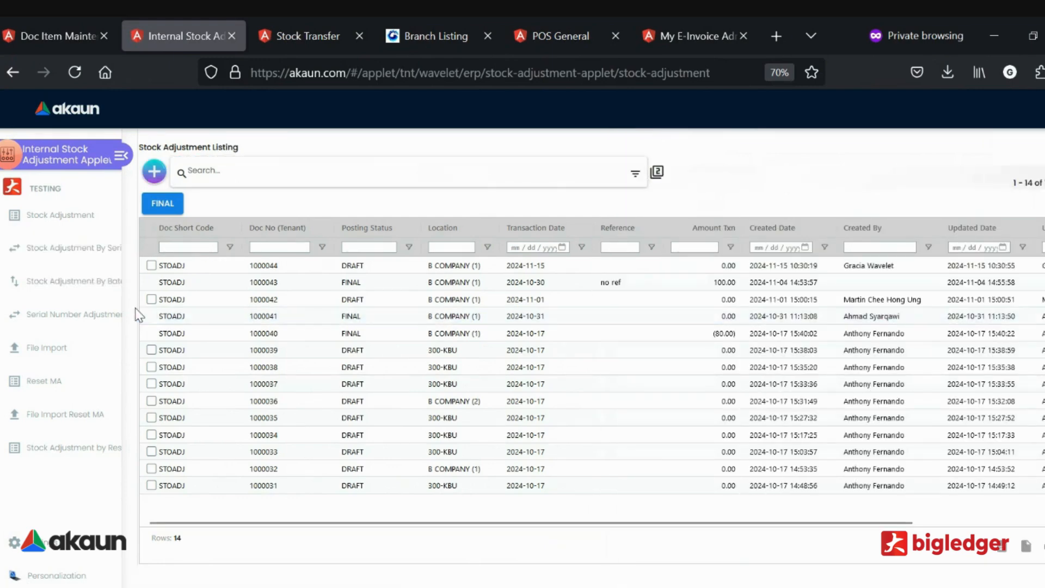
Step: Start a new serial number adjustment with the location B COMPANY (1)
left_click(89, 318)
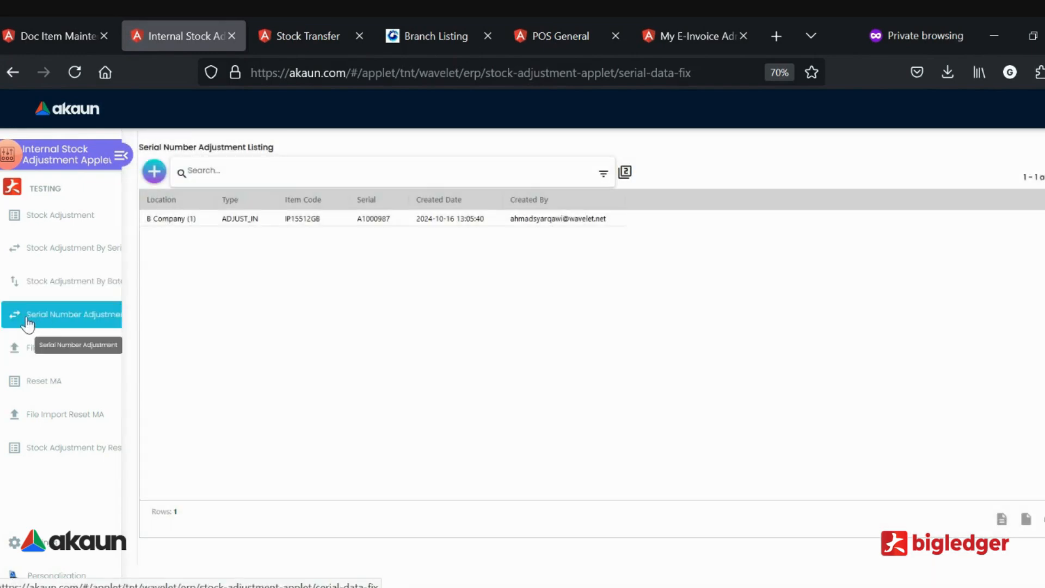
left_click(154, 171)
left_click(725, 207)
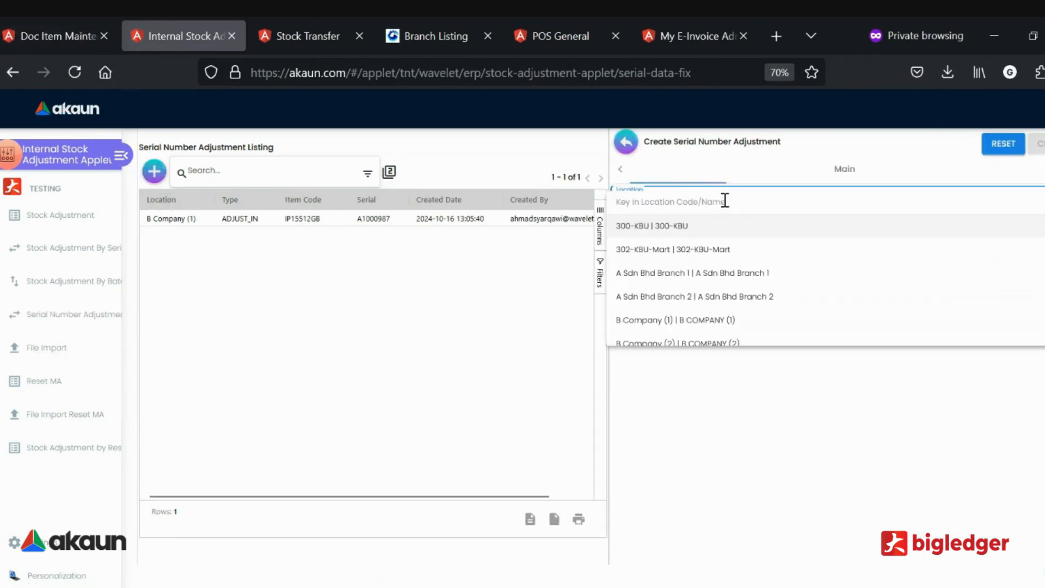
left_click(706, 318)
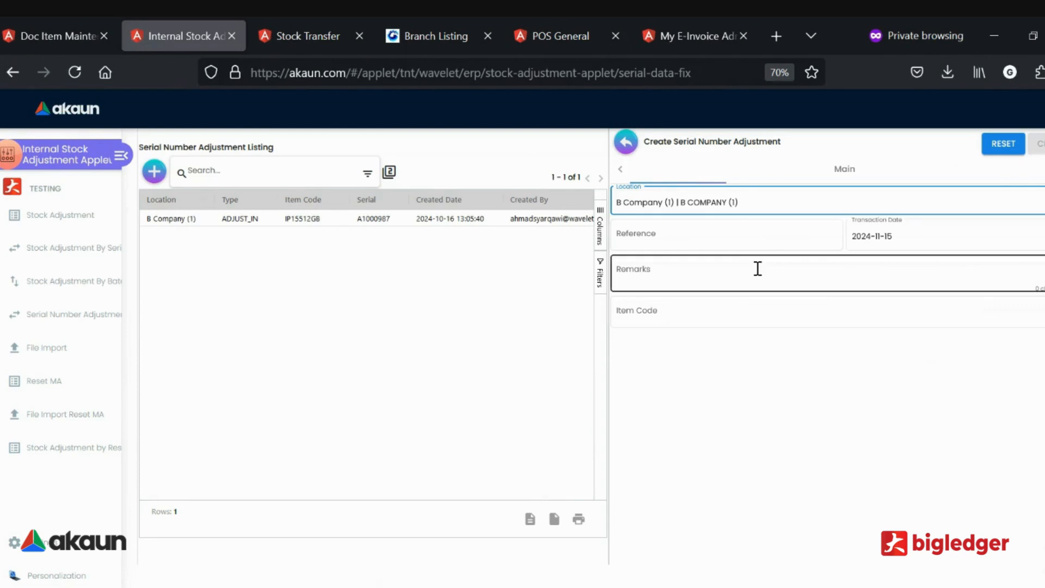
Step: Select PP-P1001-Serial as the adjustment's item and open the Adjust-In serial number entry
left_click(760, 312)
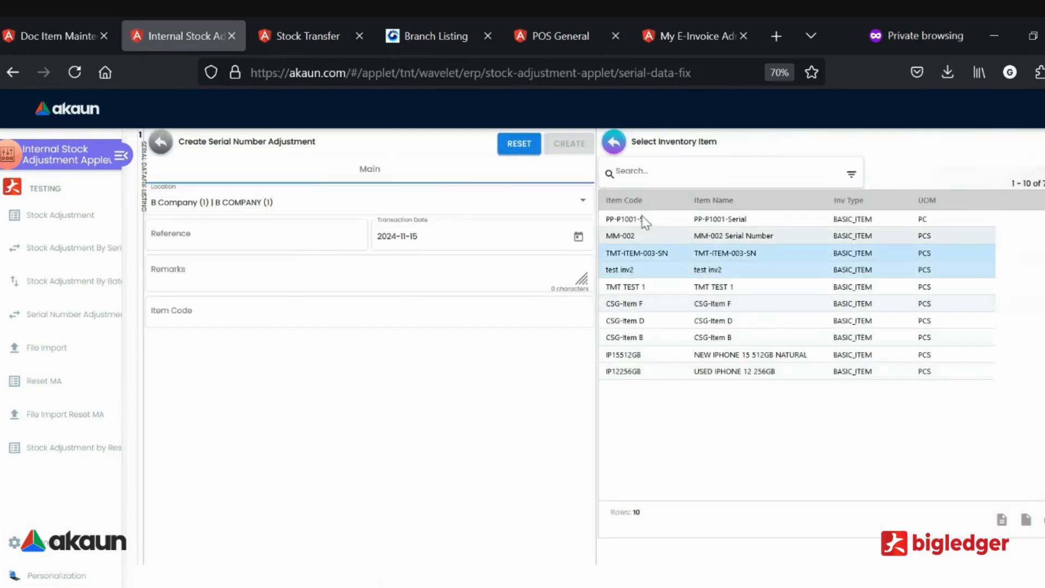
left_click(755, 218)
left_click(866, 177)
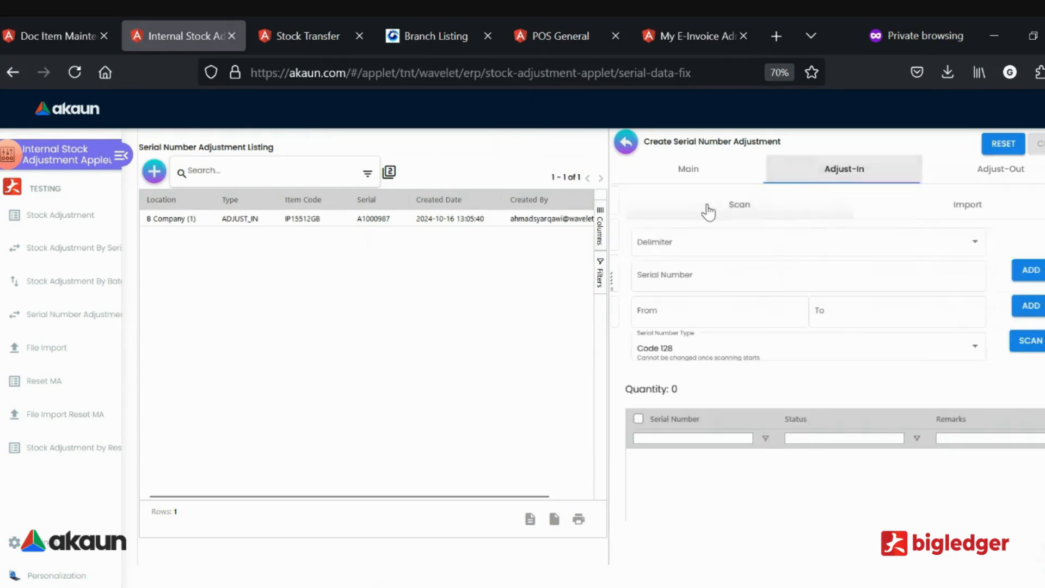
Step: Review the Adjust-In serial entry, Adjust-Out listing and Main details of the serial number adjustment, and return to the listing without creating it
left_click(768, 284)
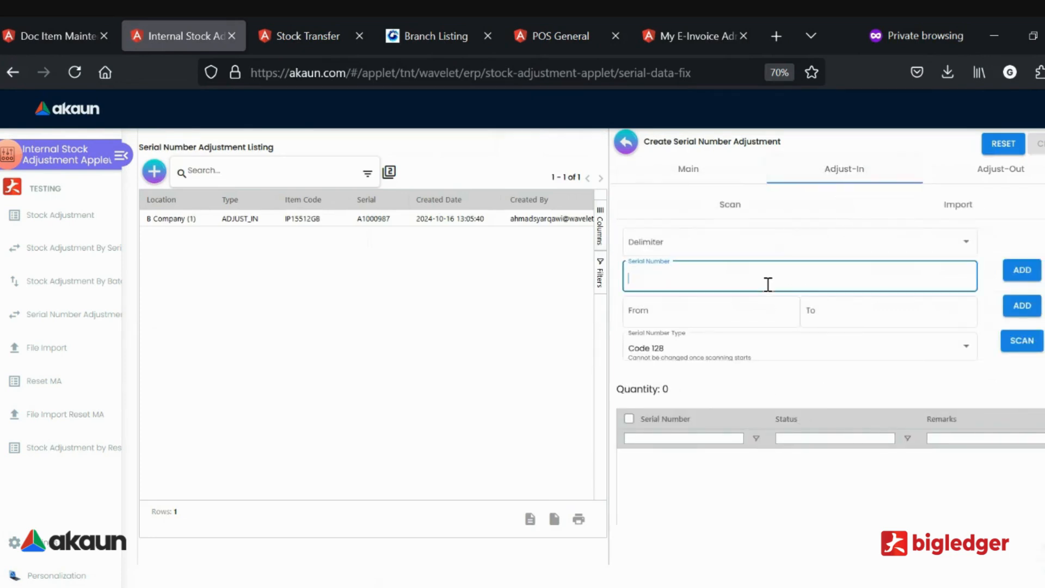
left_click(1006, 173)
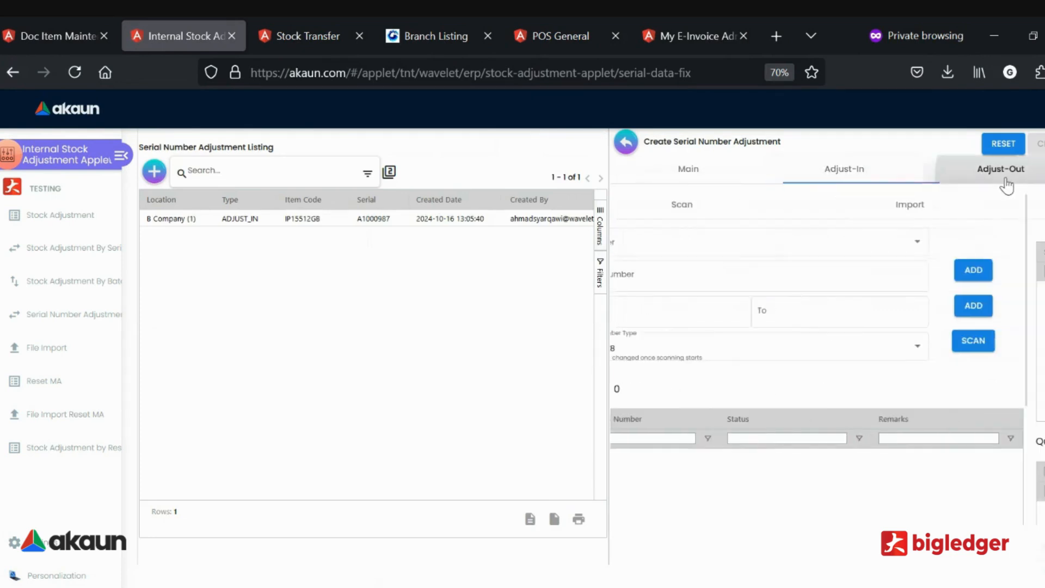
left_click(676, 207)
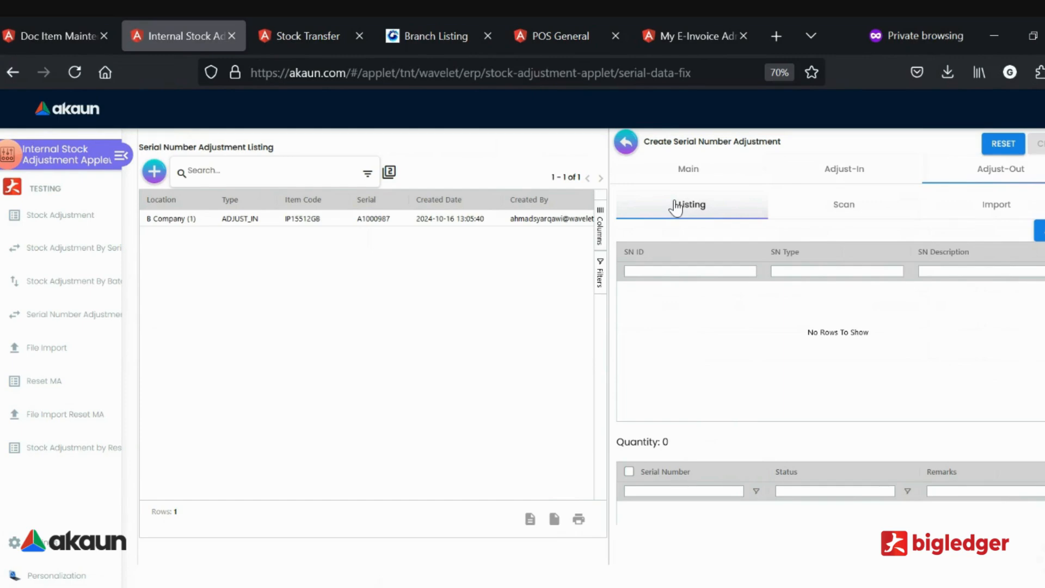
left_click(688, 176)
left_click(628, 312)
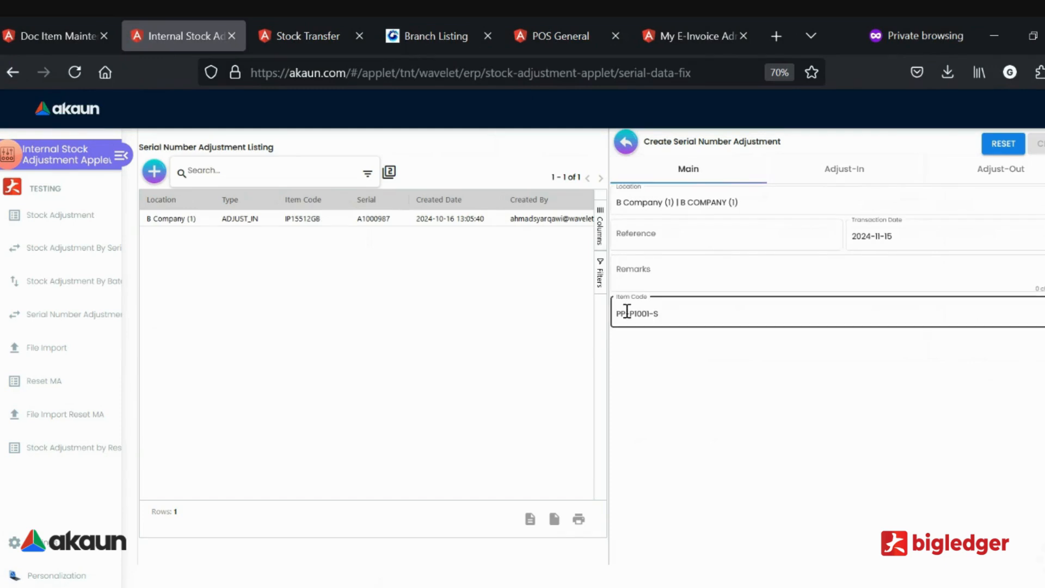
left_click(735, 205)
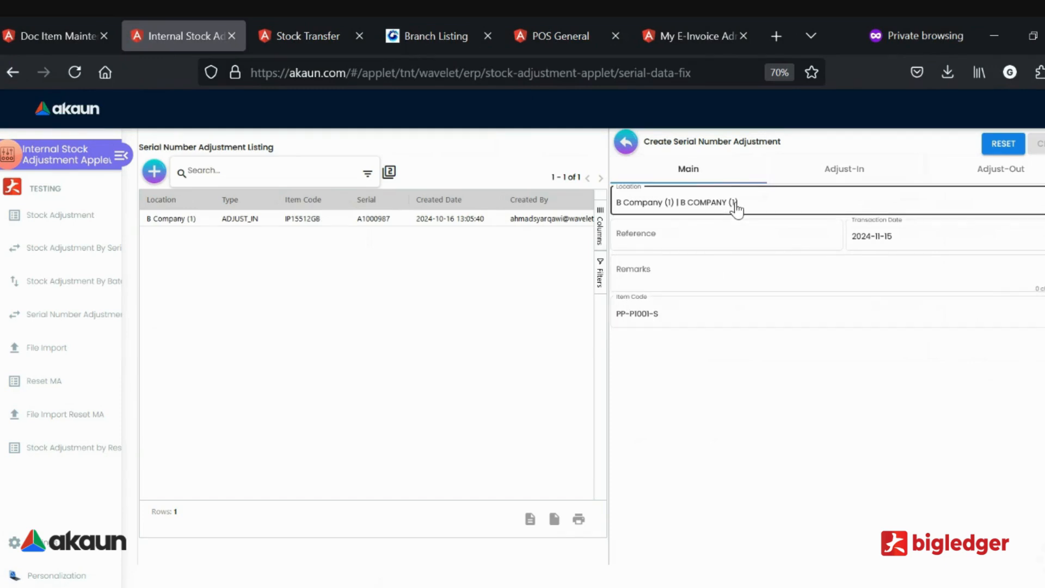
left_click(699, 168)
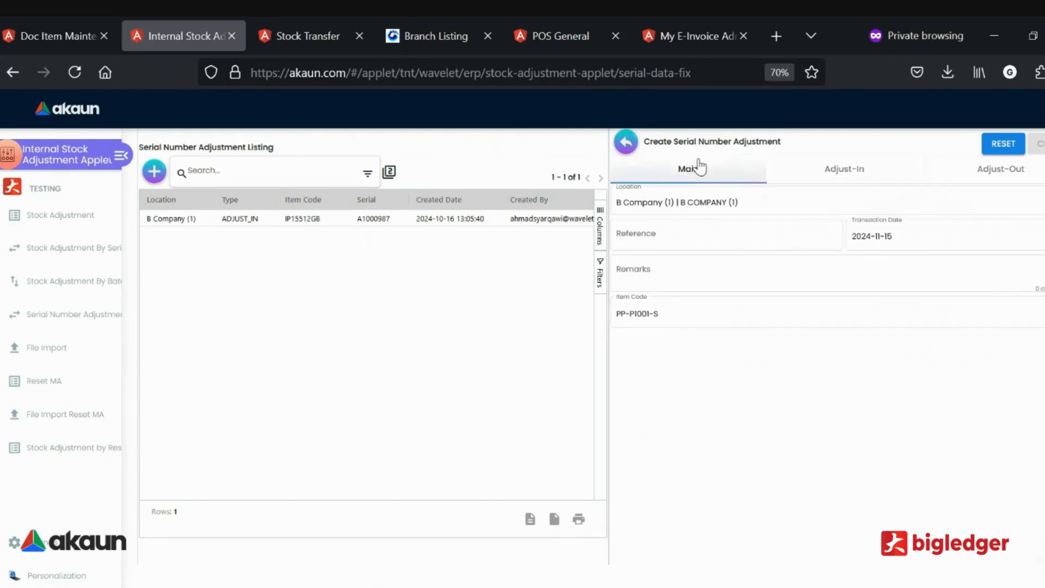
left_click(795, 185)
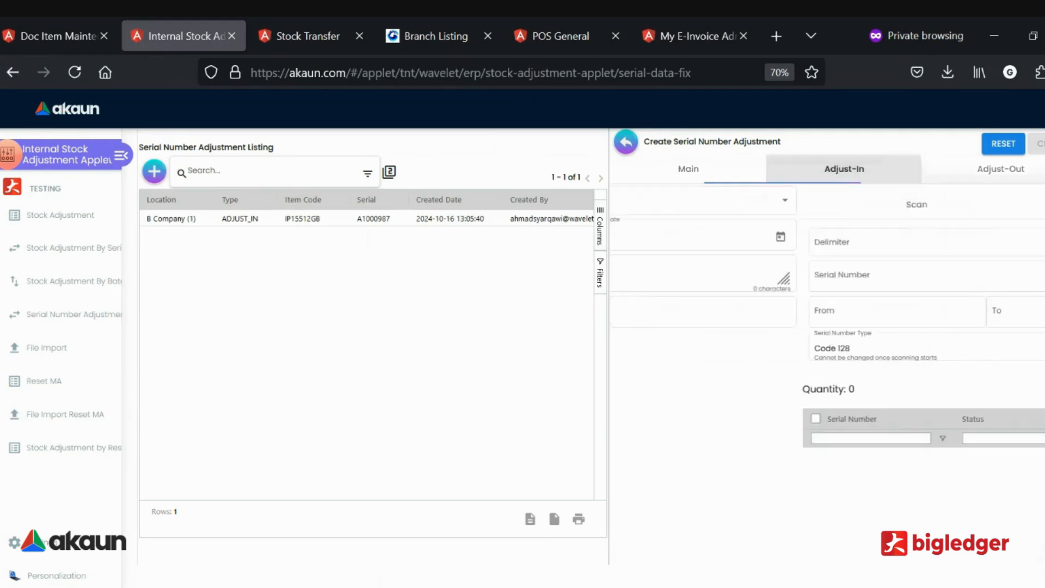
left_click(1026, 175)
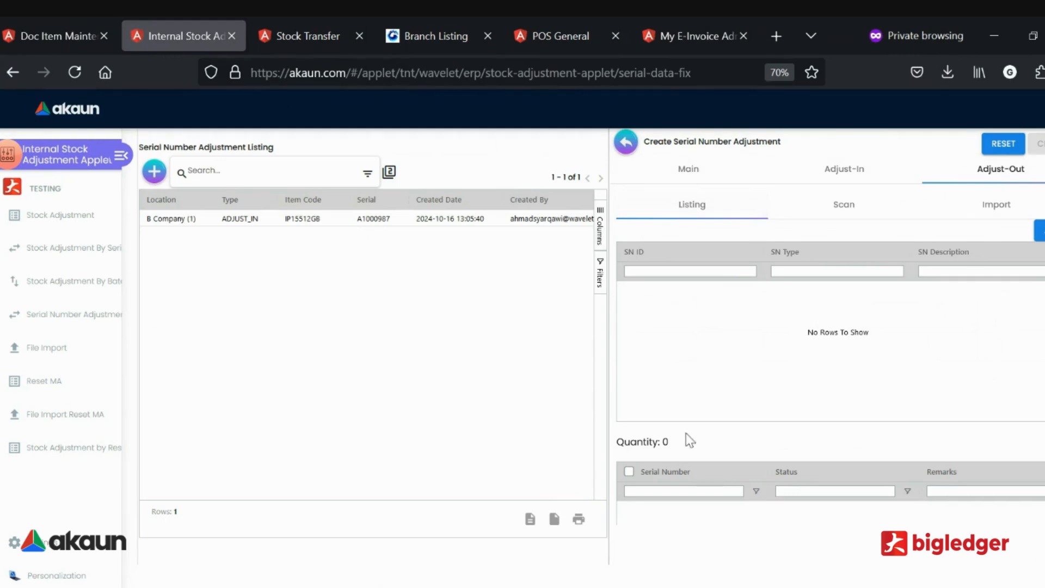
left_click(626, 142)
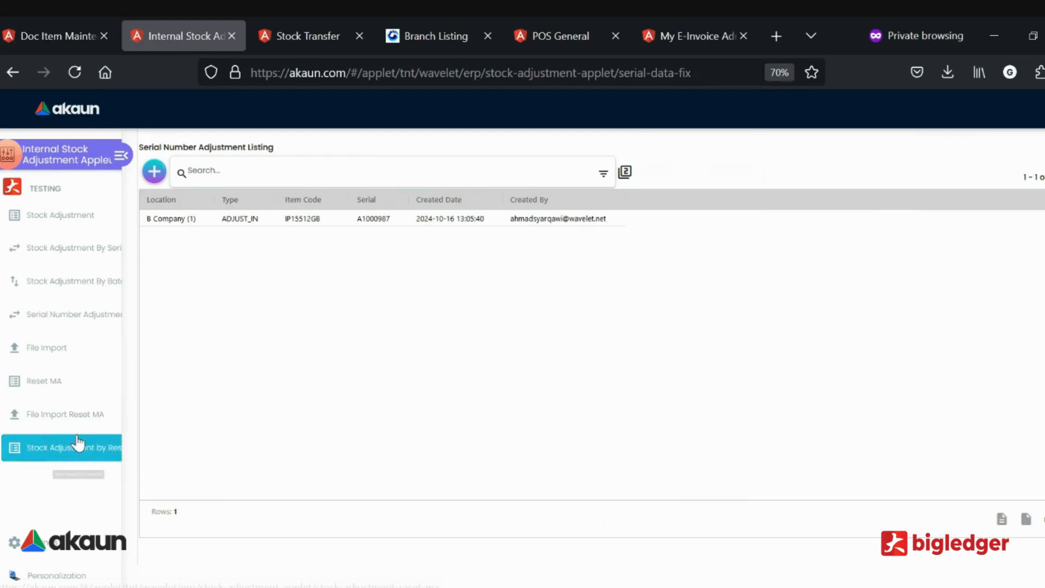
Step: Switch to the Doc Item Maintenance applet and open its item category listing
left_click(79, 383)
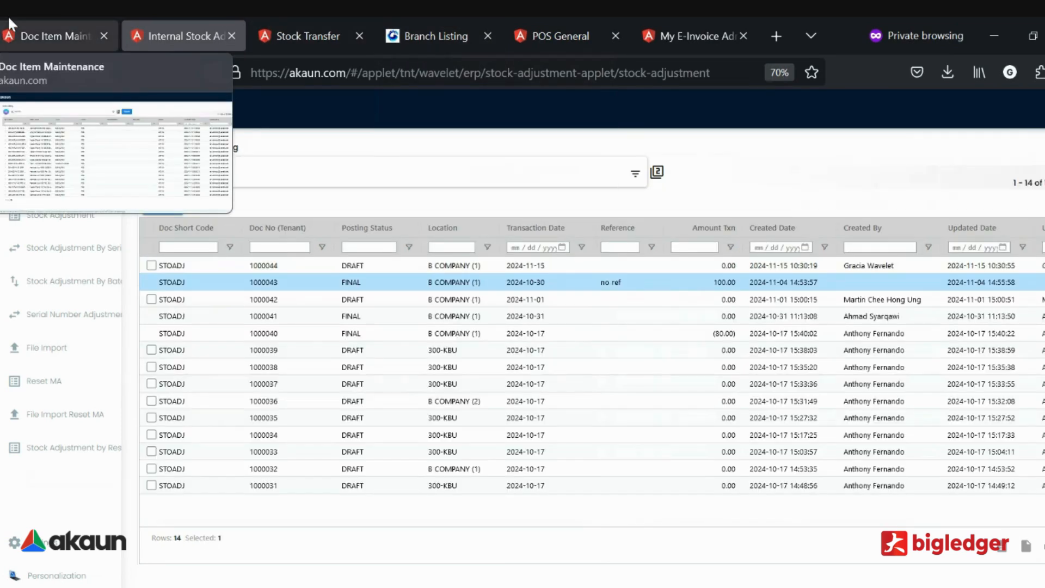
left_click(25, 19)
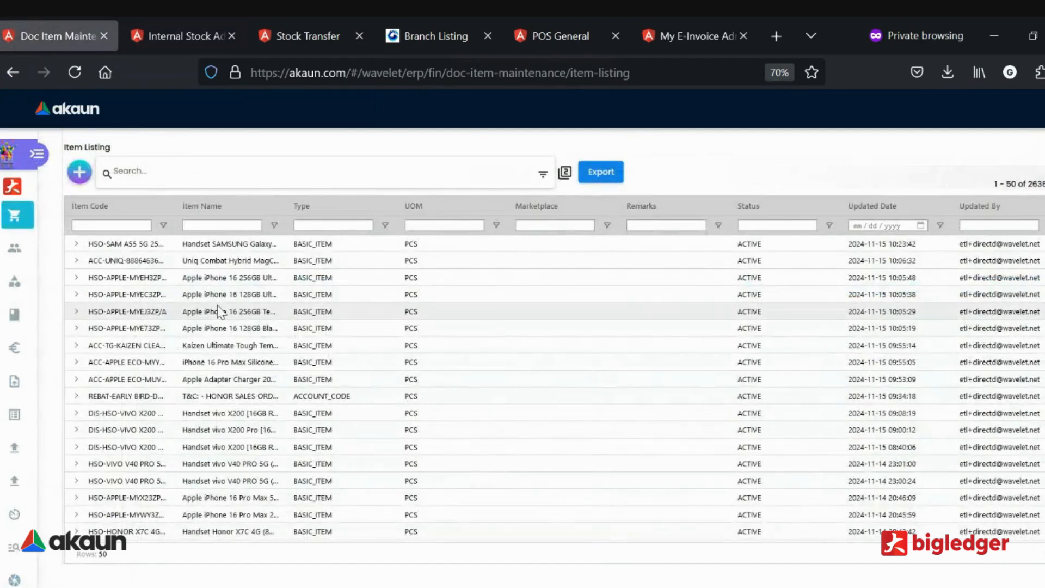
left_click(37, 154)
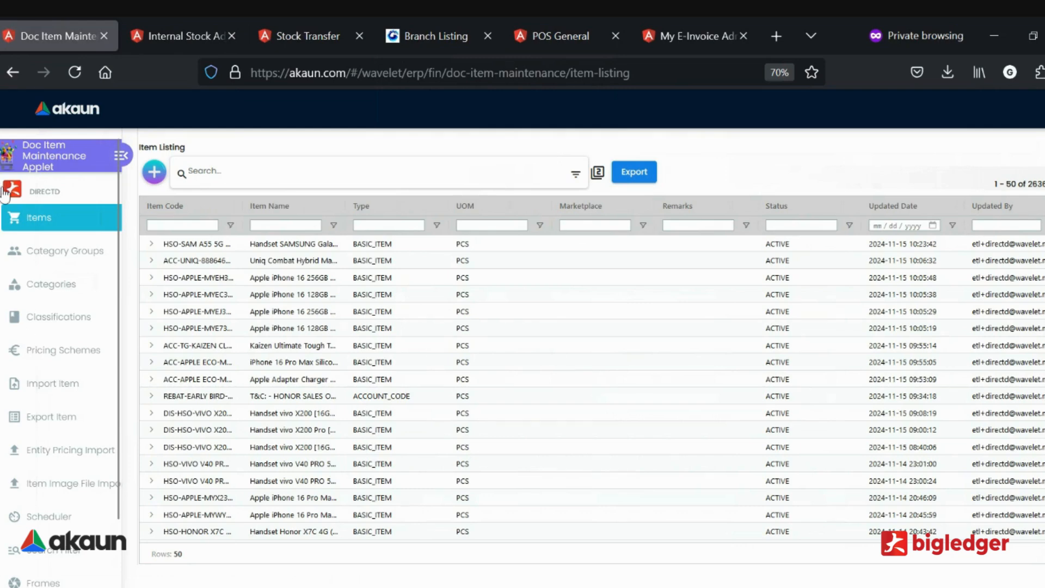
left_click(63, 291)
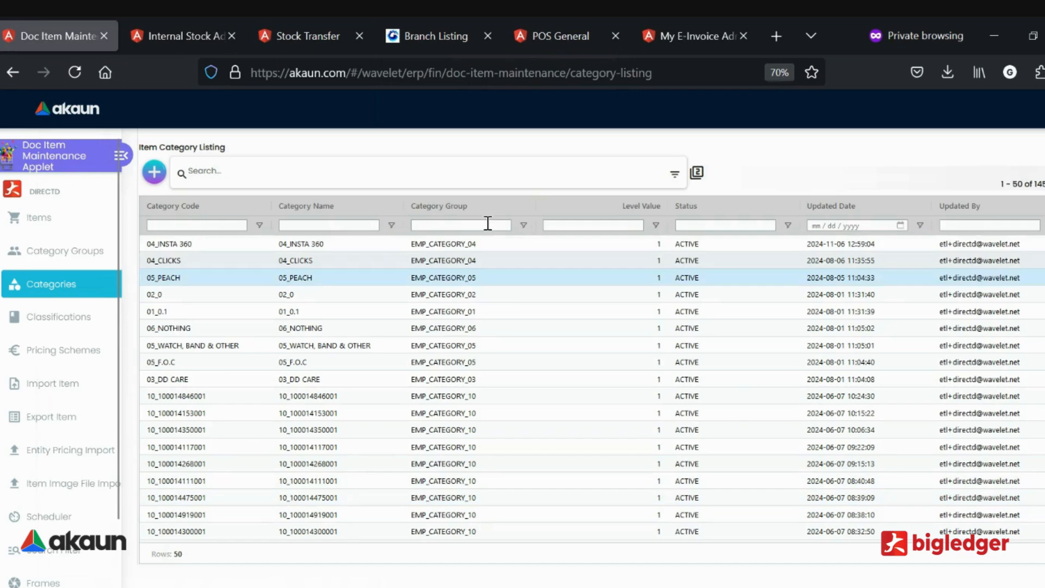
Step: Browse the category listing and the Category Group options of a new category, and return to the listing without creating it
scroll(485, 396, "down", 10)
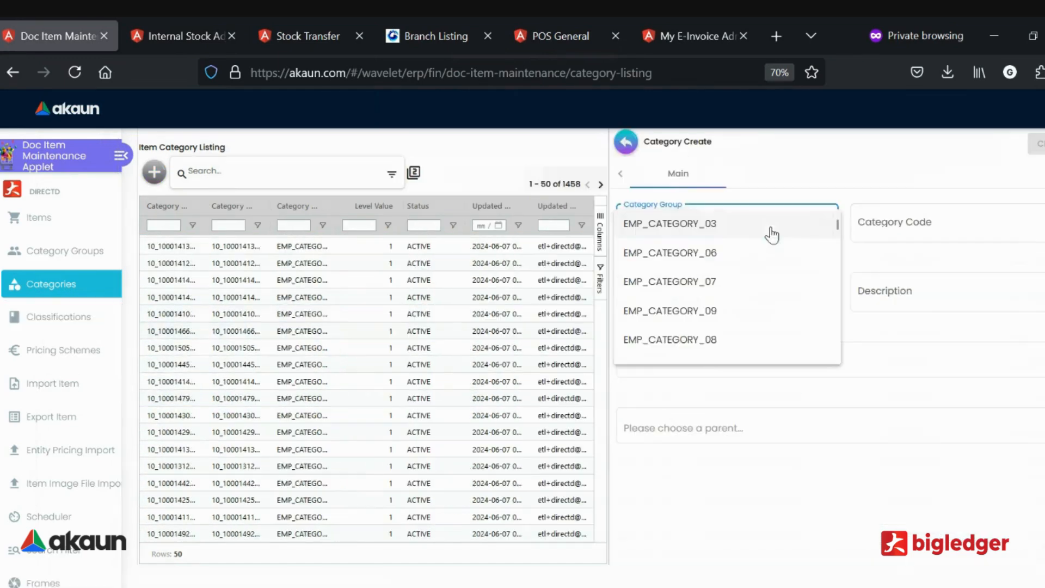
scroll(778, 305, "down", 3)
scroll(778, 308, "down", 10)
scroll(778, 307, "up", 9)
scroll(778, 305, "up", 3)
left_click(932, 220)
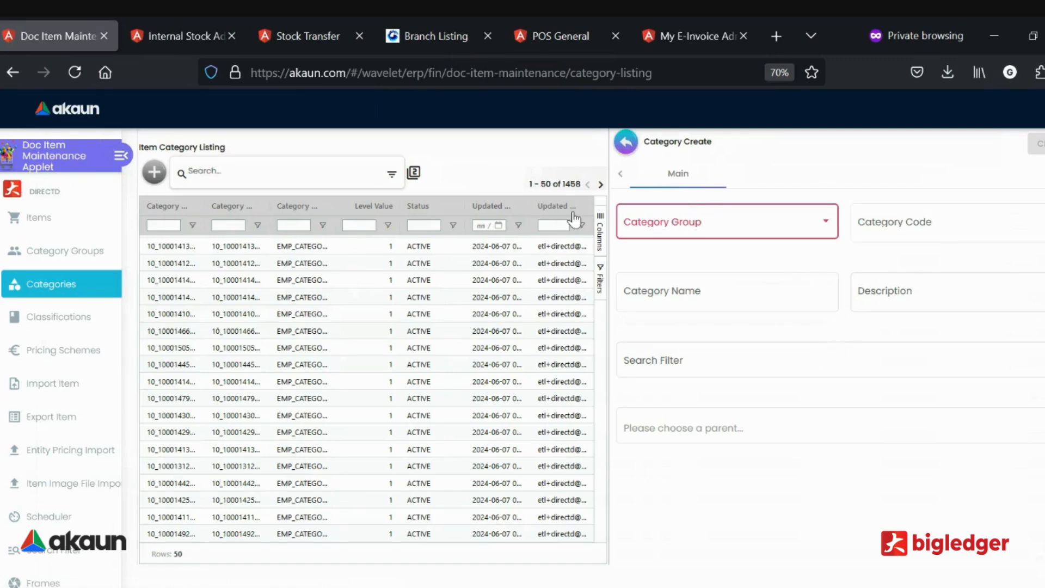
left_click(627, 142)
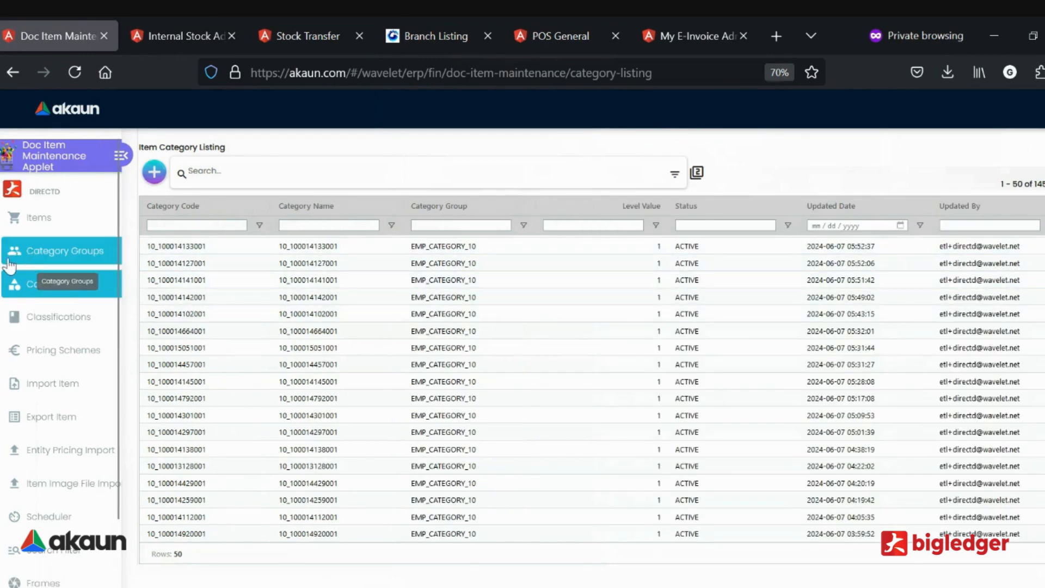
Step: View the pricing scheme listing and return to the item listing
left_click(60, 350)
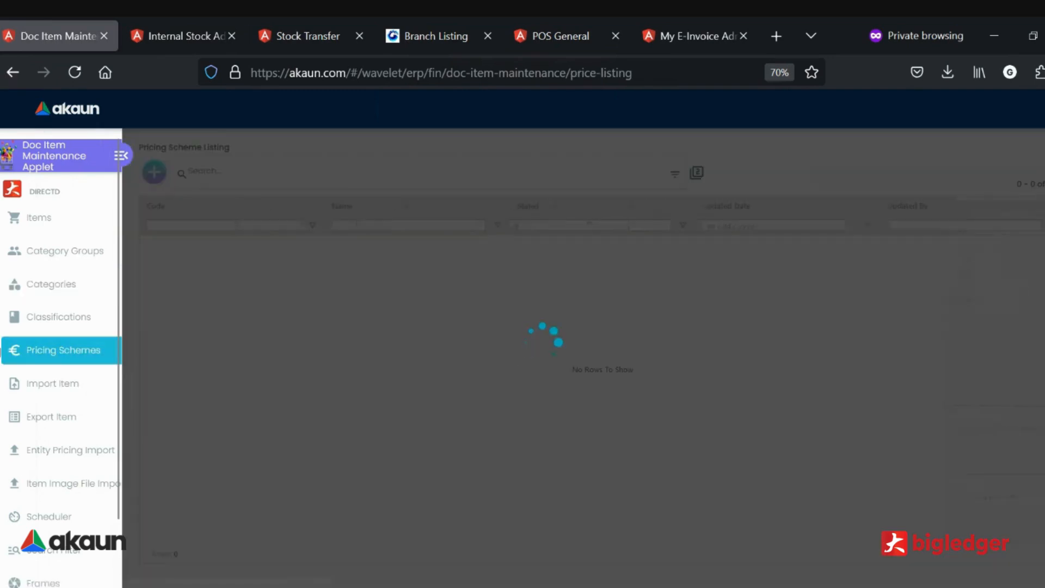
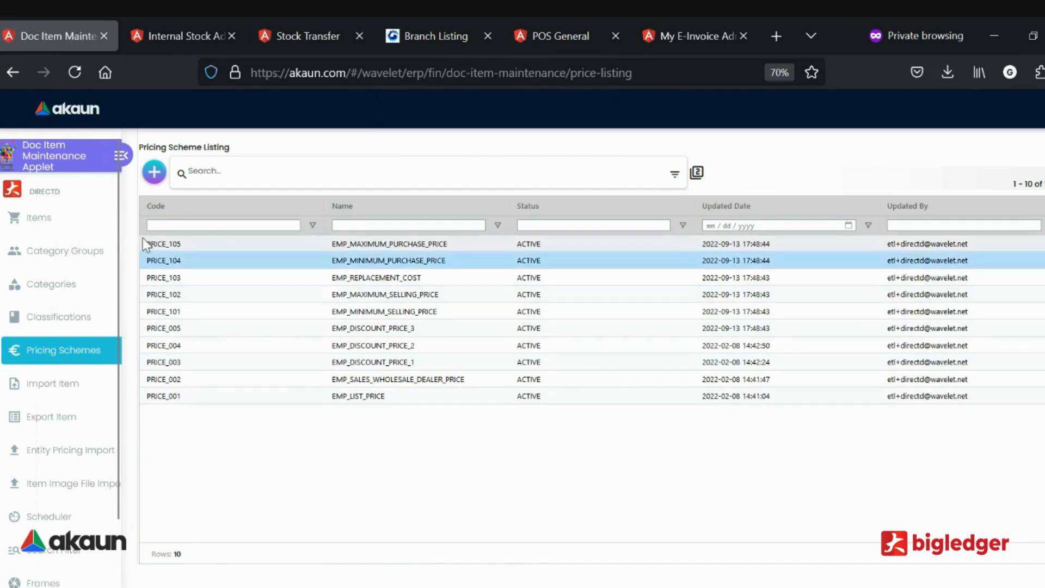
left_click(73, 222)
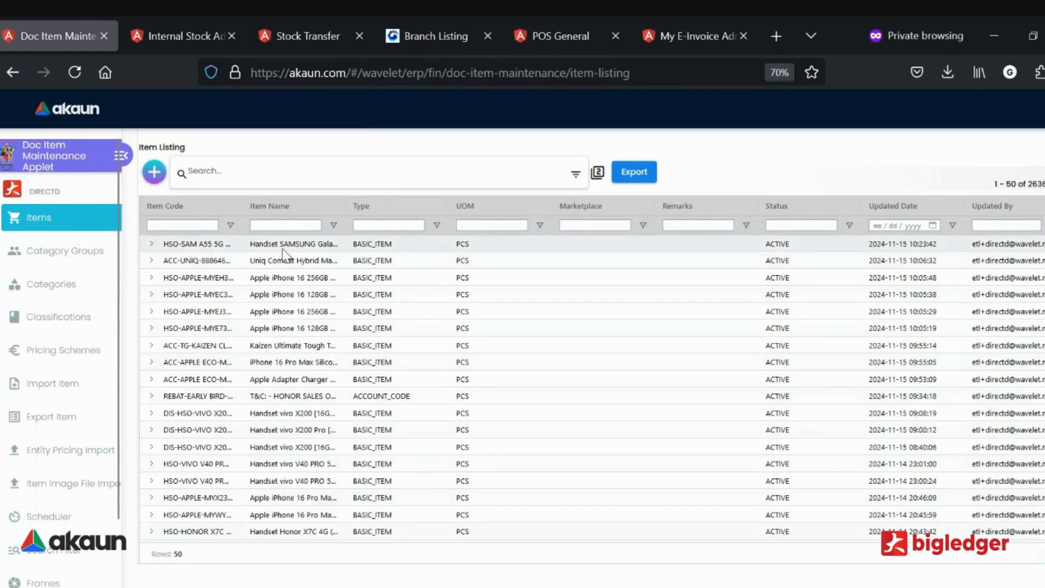
Step: Open item HSO-SAM A55 5G 256GB NAVY and examine its main details, including the prompts, alternate codes and delivery options
left_click(282, 248)
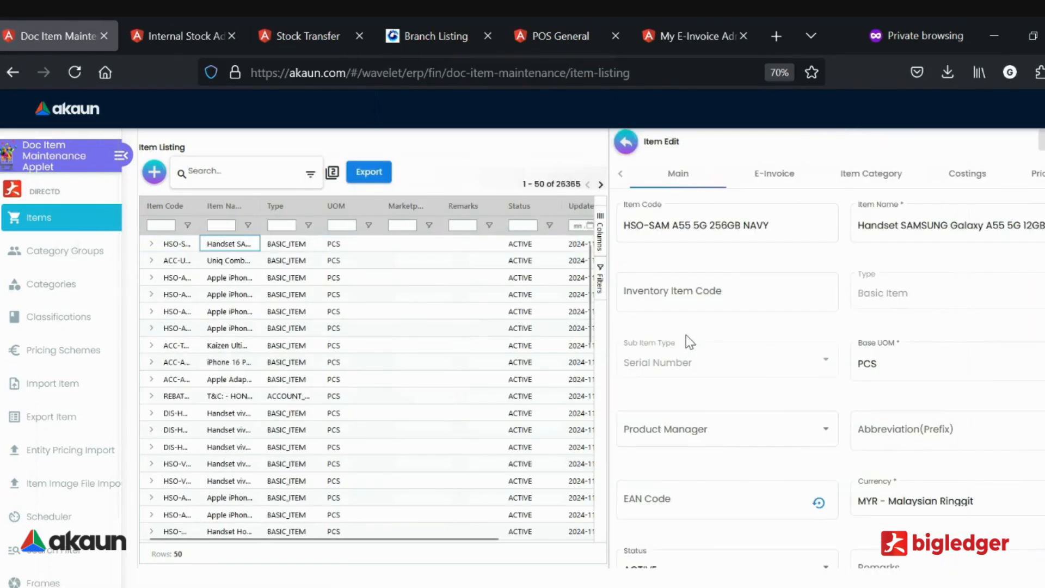
type("HSO-SAM A55 5G 256GB NAVY")
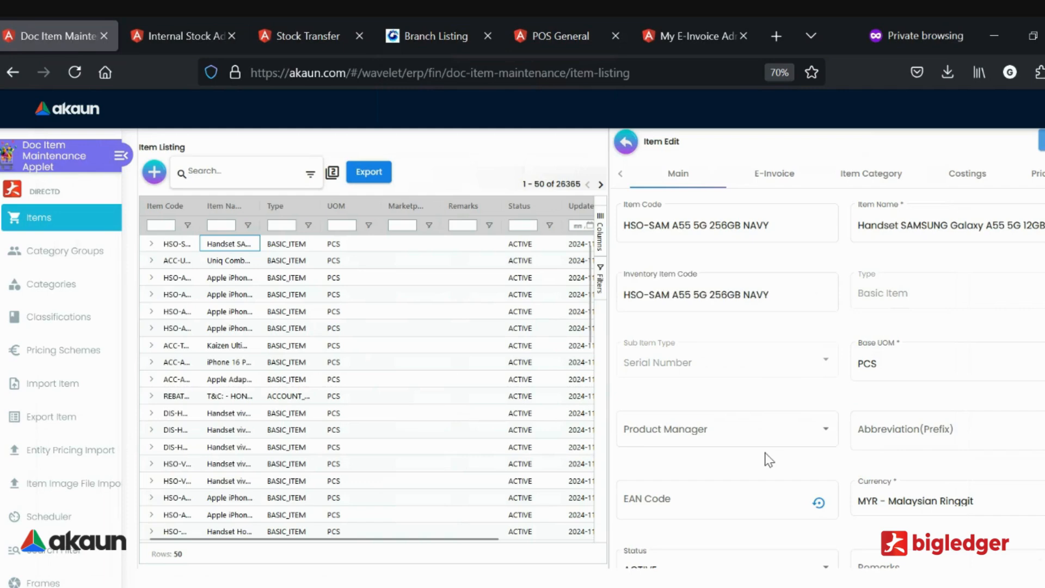
scroll(766, 453, "down", 1)
left_click(766, 453)
scroll(766, 453, "down", 2)
scroll(768, 456, "down", 3)
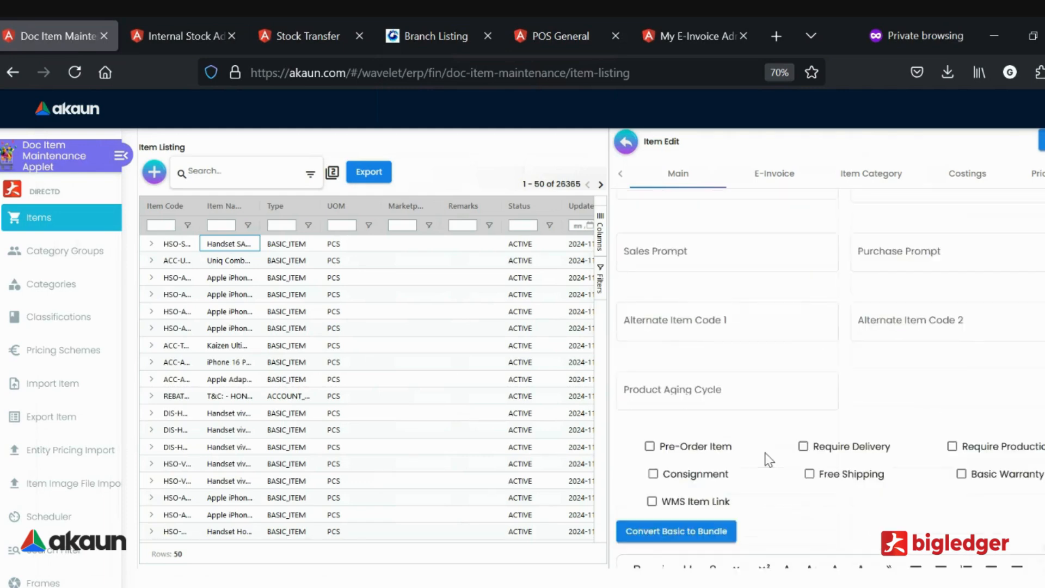
scroll(765, 458, "up", 6)
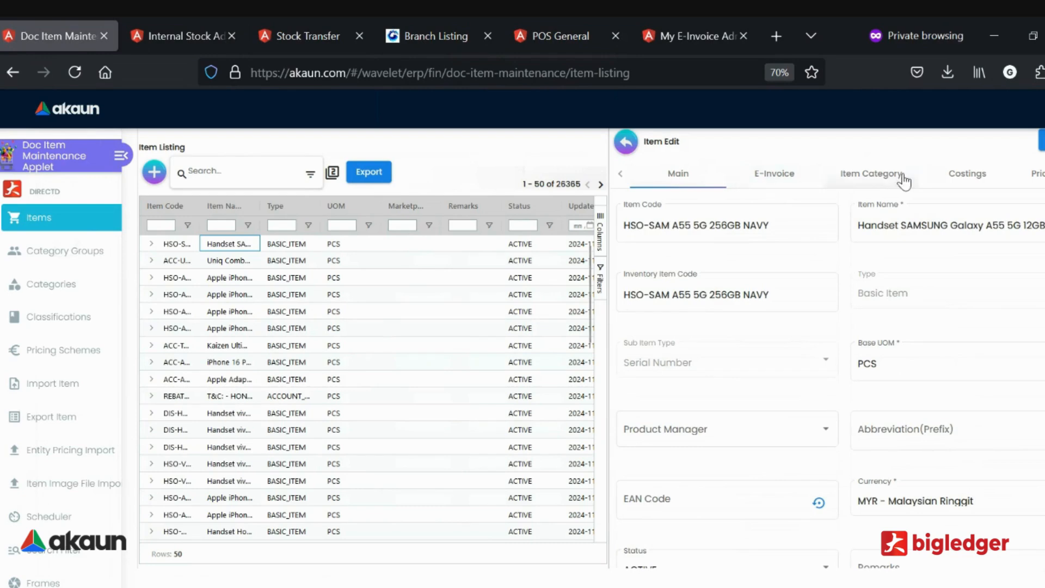
Step: Check the item's category assignments and its pricing schemes for the PCS unit
left_click(880, 166)
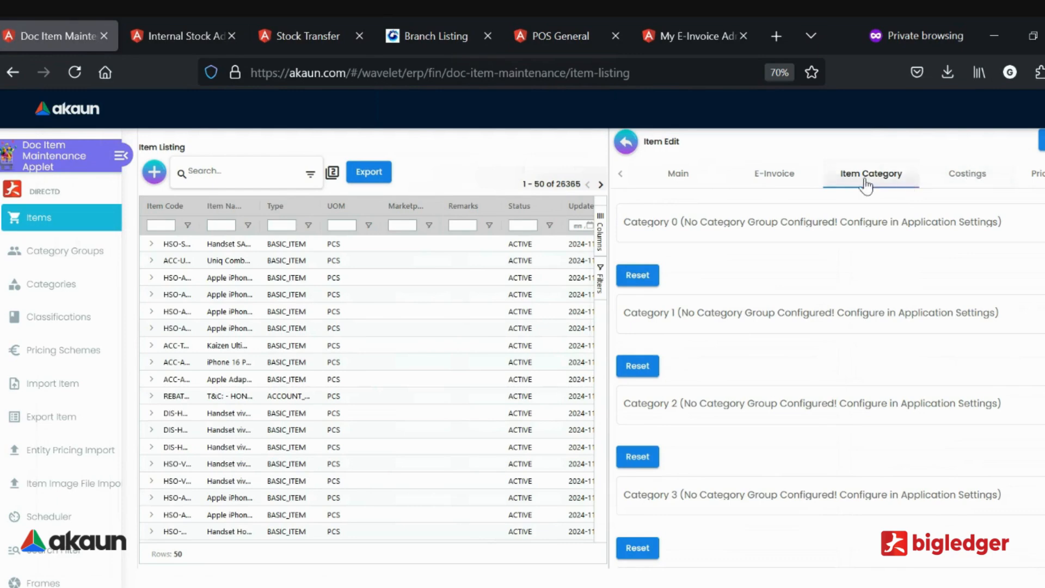
left_click(1026, 187)
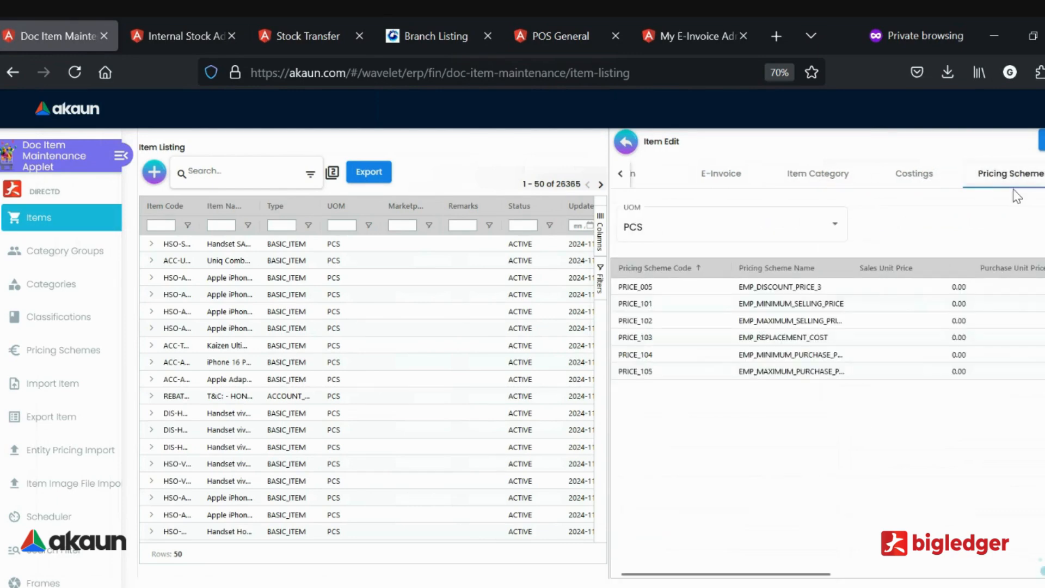
mouse_move(703, 573)
left_mouse_down()
mouse_move(905, 570)
mouse_move(686, 563)
left_mouse_up()
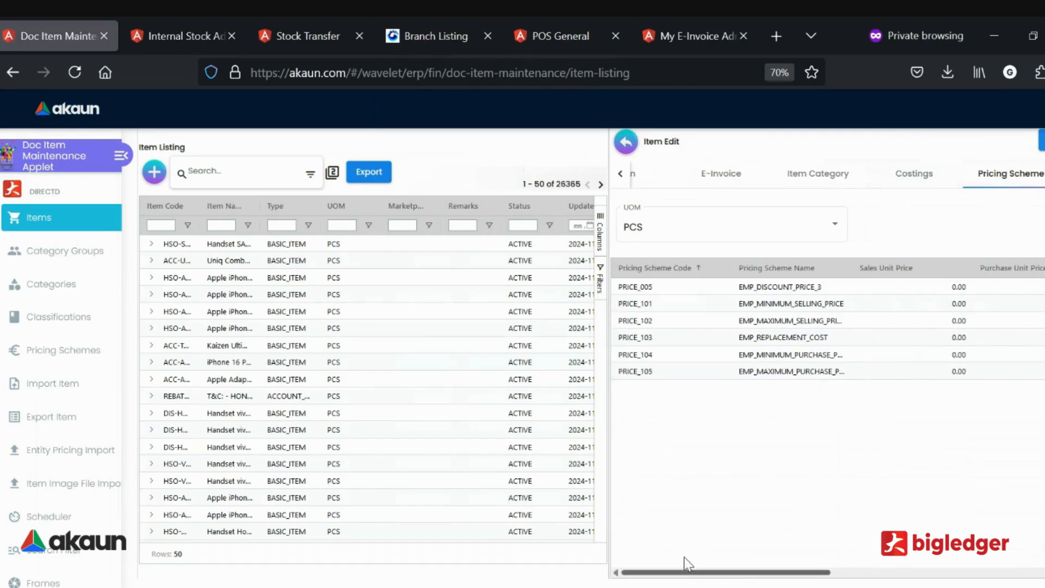
Step: Open the item's EMP_DISCOUNT_PRICE_3 scheme, examine its tax, sales unit, minimum and maximum price fields, and return to the item listing
left_click(694, 286)
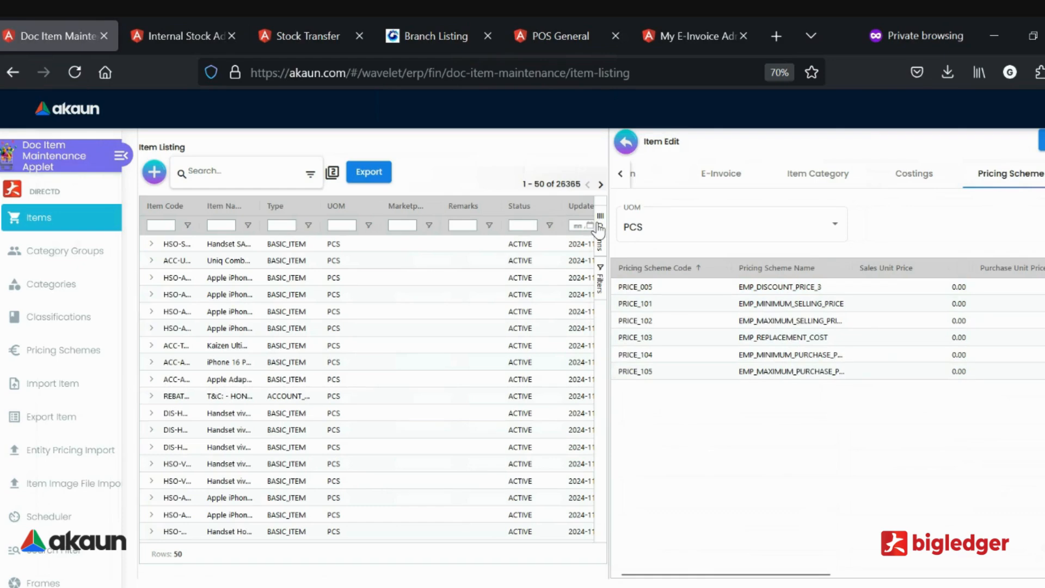
left_click(727, 289)
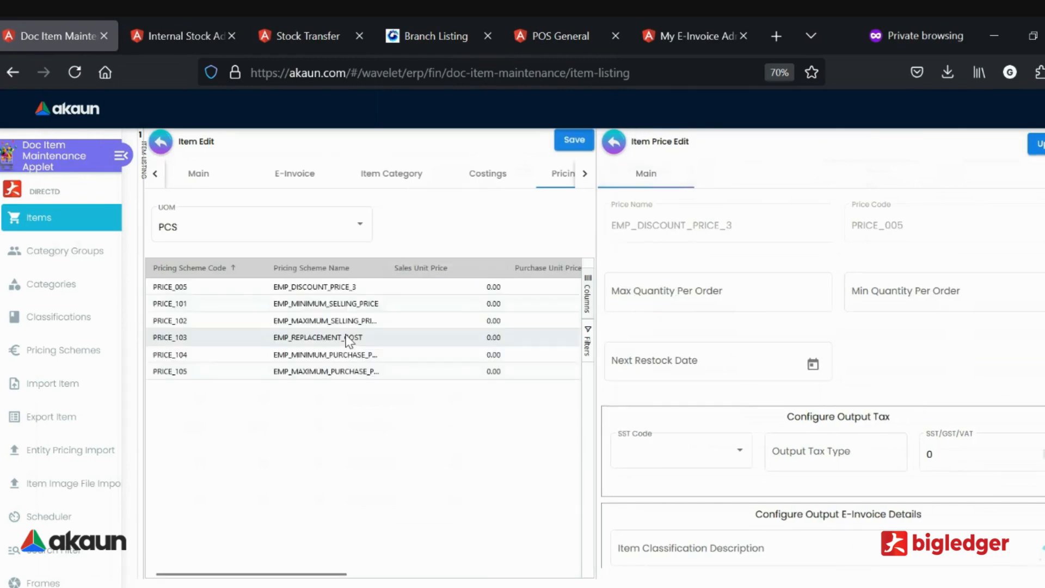
scroll(963, 327, "down", 6)
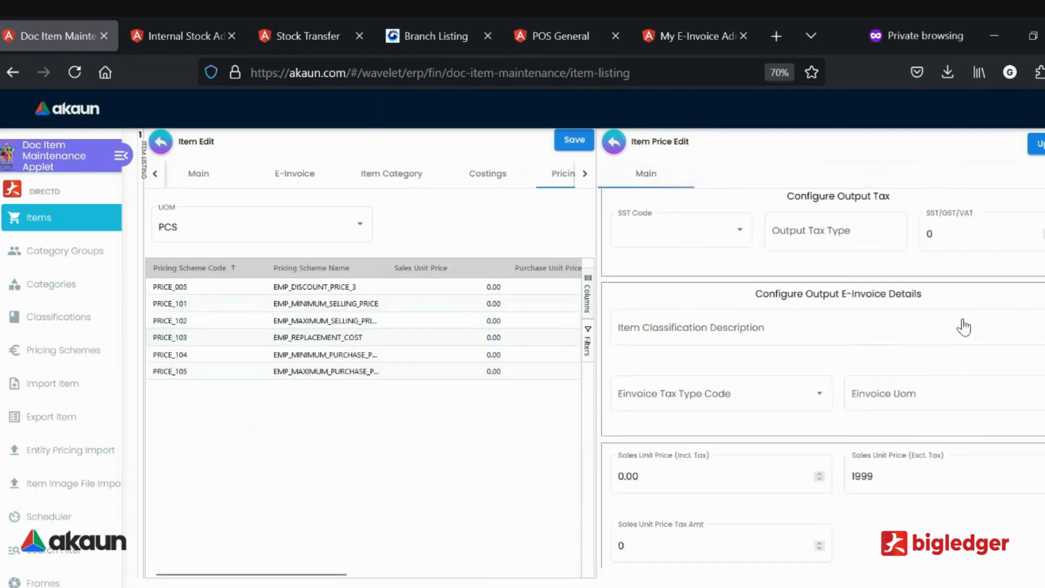
left_click(688, 302)
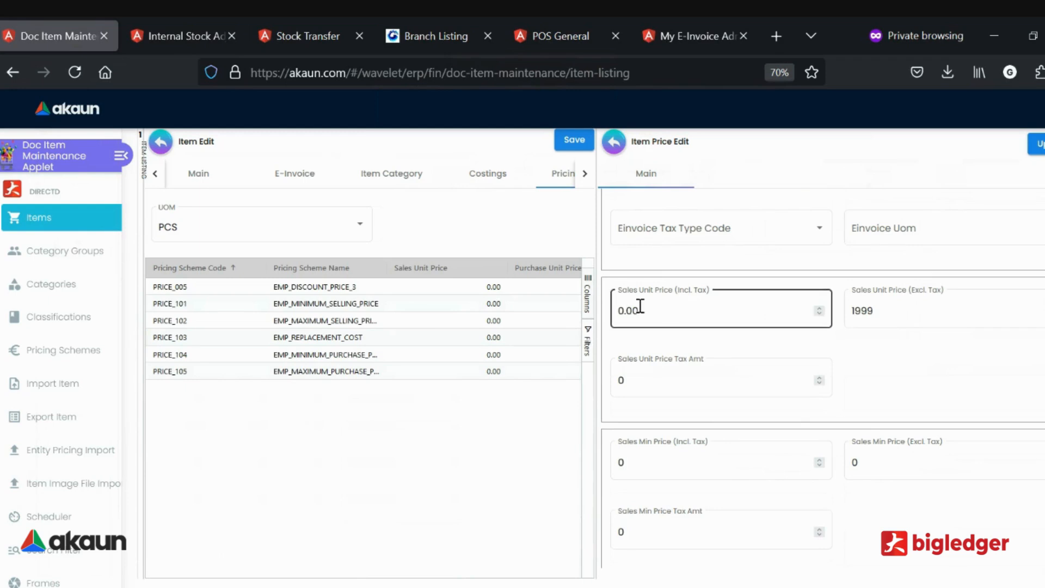
scroll(675, 381, "down", 3)
left_click(719, 296)
left_click(660, 362)
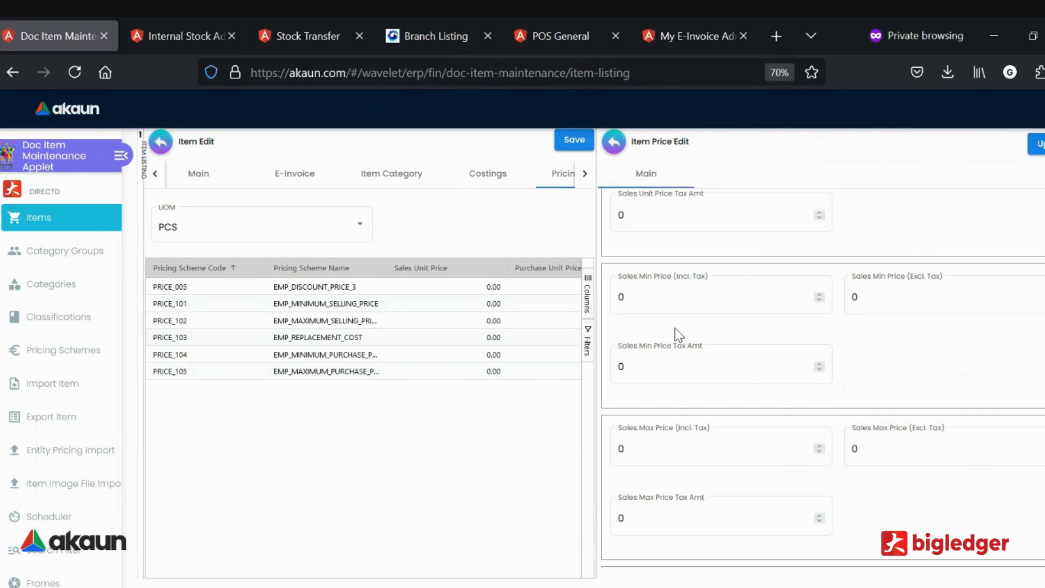
left_click(614, 143)
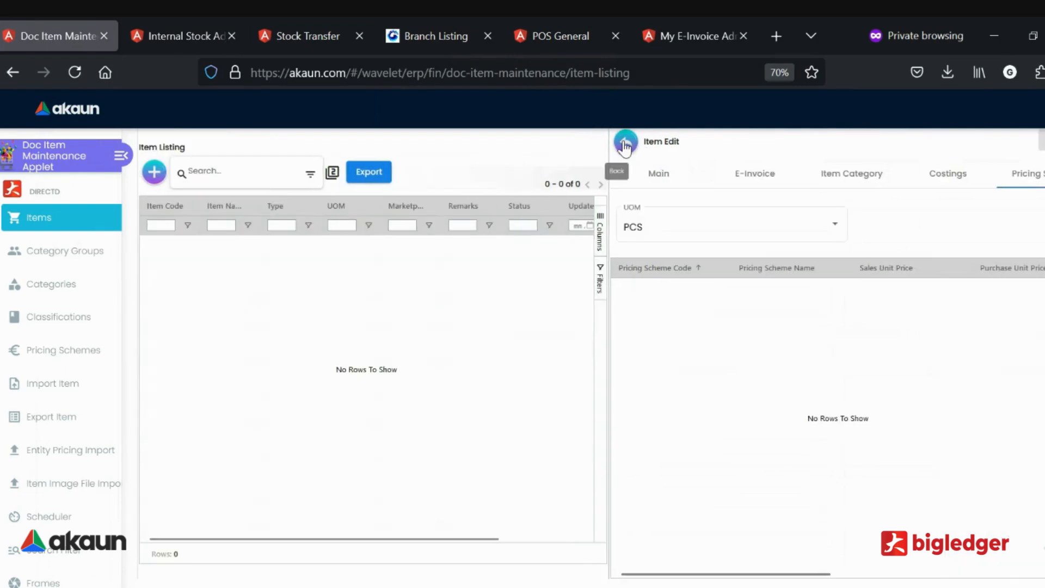
left_click(625, 144)
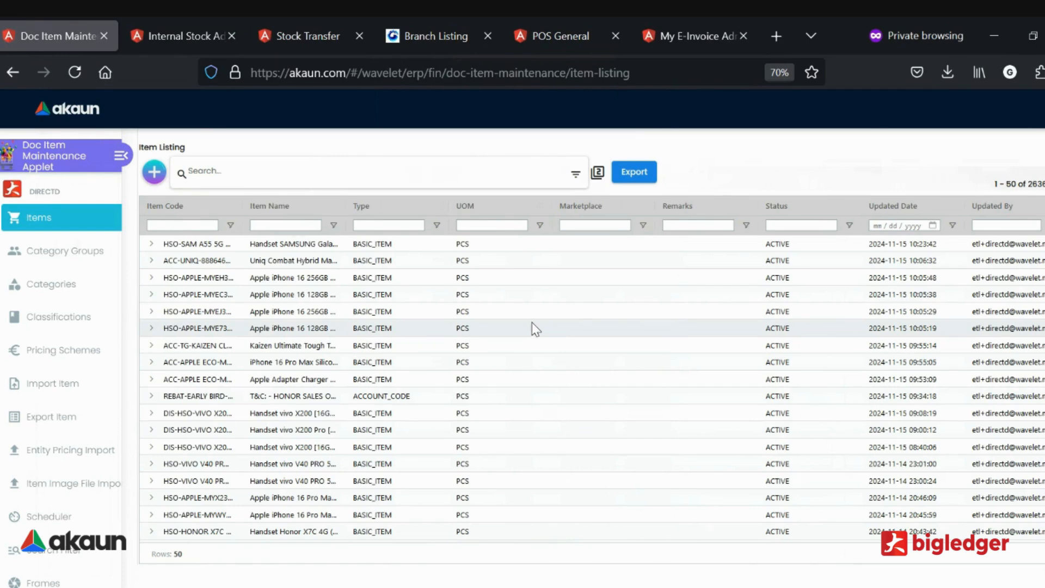
Step: Start creating a new item from the DIRECTD item listing
left_click(154, 172)
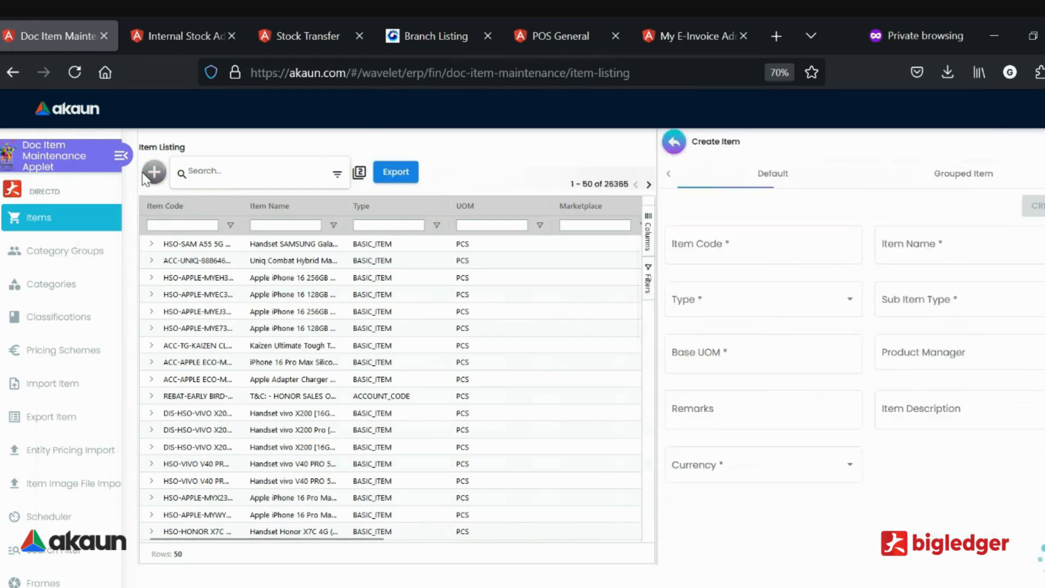
left_click(833, 250)
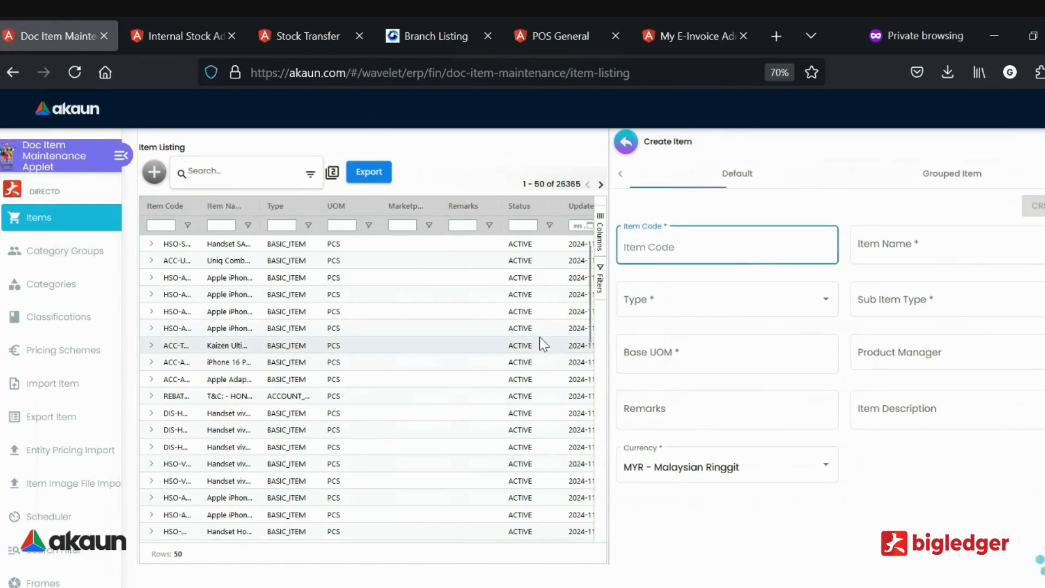
Step: In the Stock Transfer browser tab, search the launchpad for "testing", load the TESTING Doc Item Maintenance applet, and return to the new item form
left_click(308, 36)
left_click(91, 110)
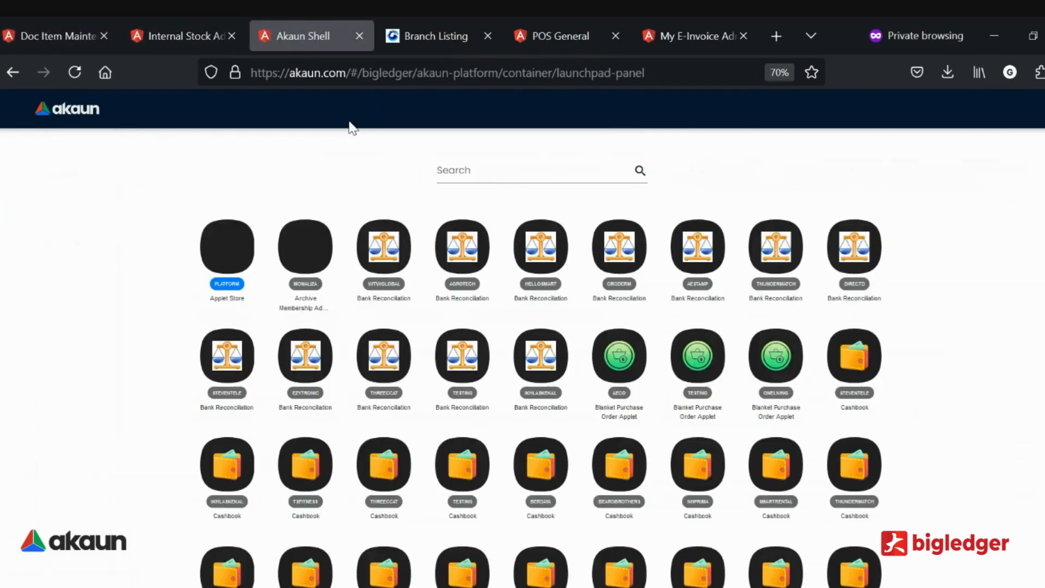
left_click(462, 168)
type("testing")
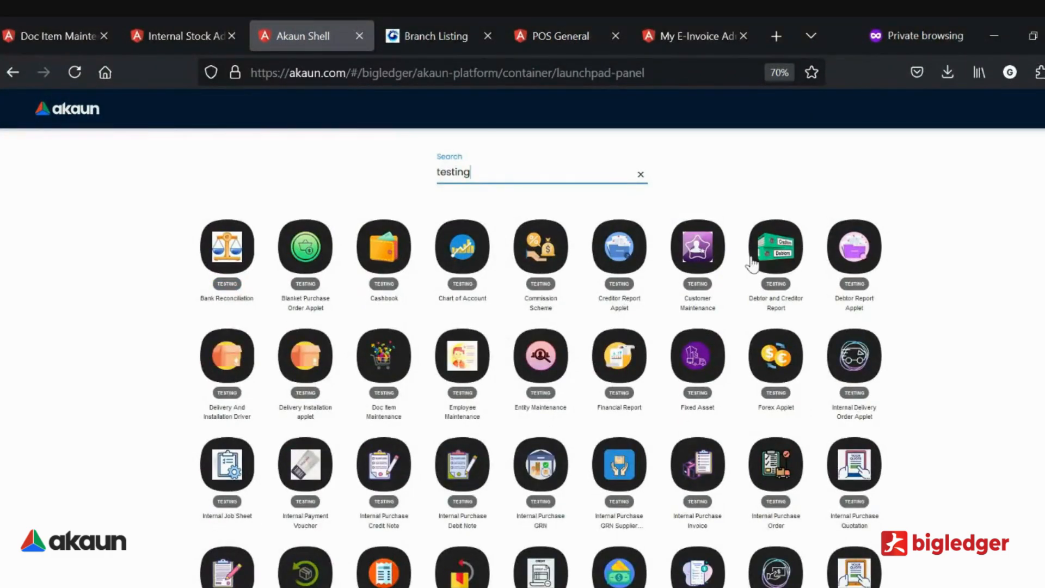
left_click(384, 357)
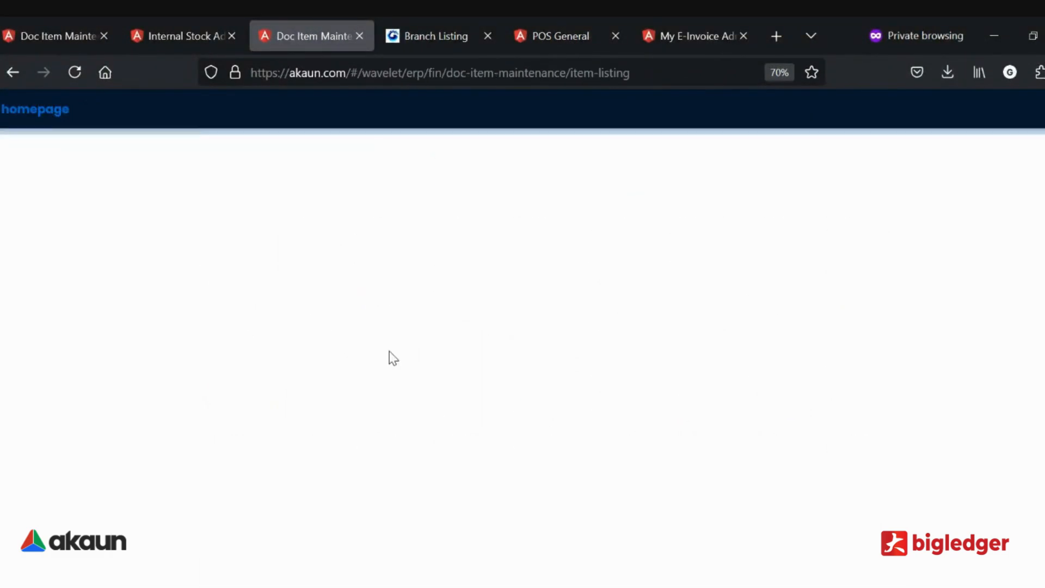
left_click(41, 18)
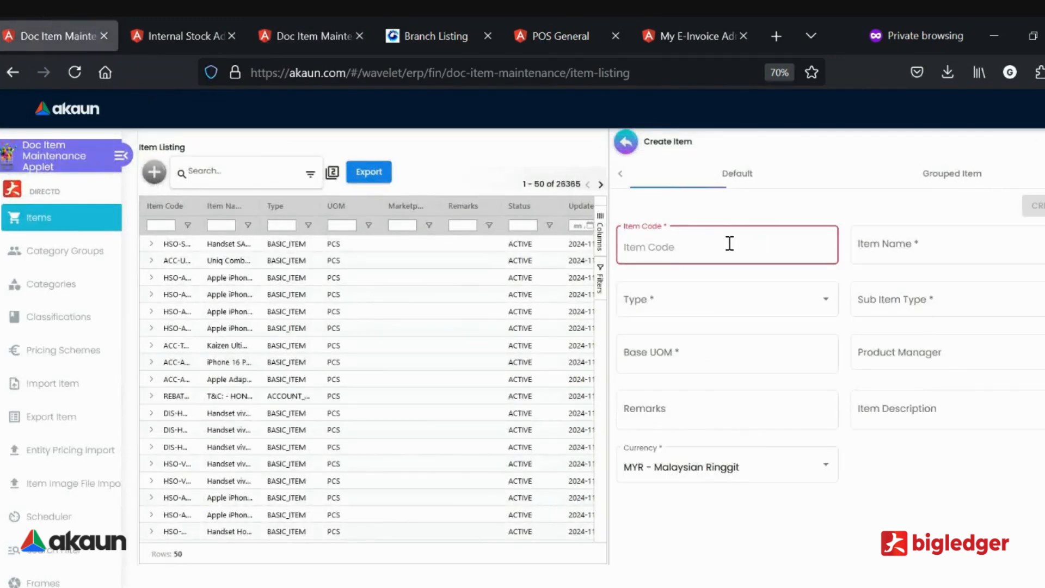
Step: Review the available item types and set the new item to type Basic Item with sub item type Serial Number
left_click(823, 298)
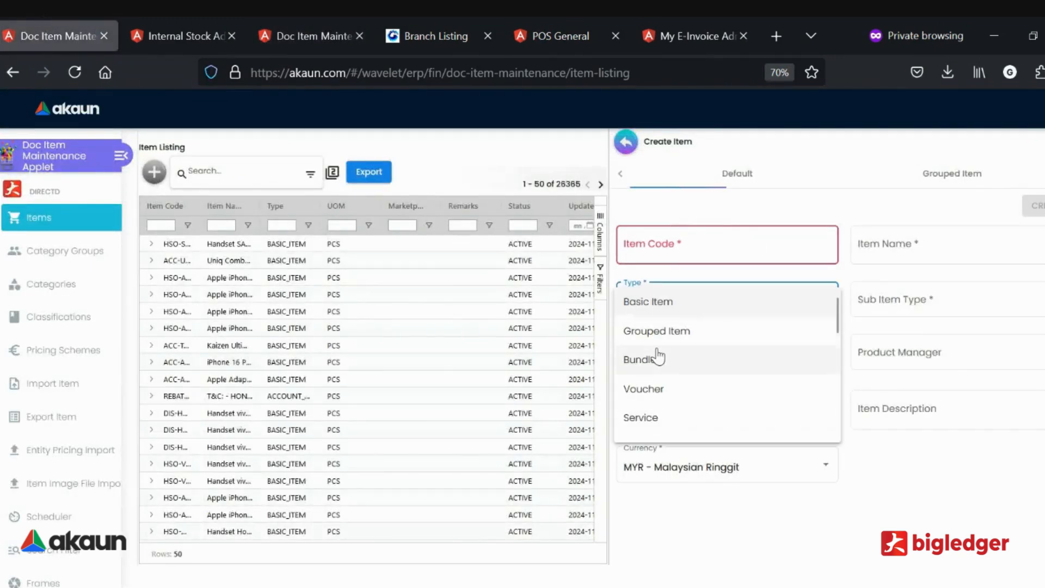
scroll(693, 404, "down", 3)
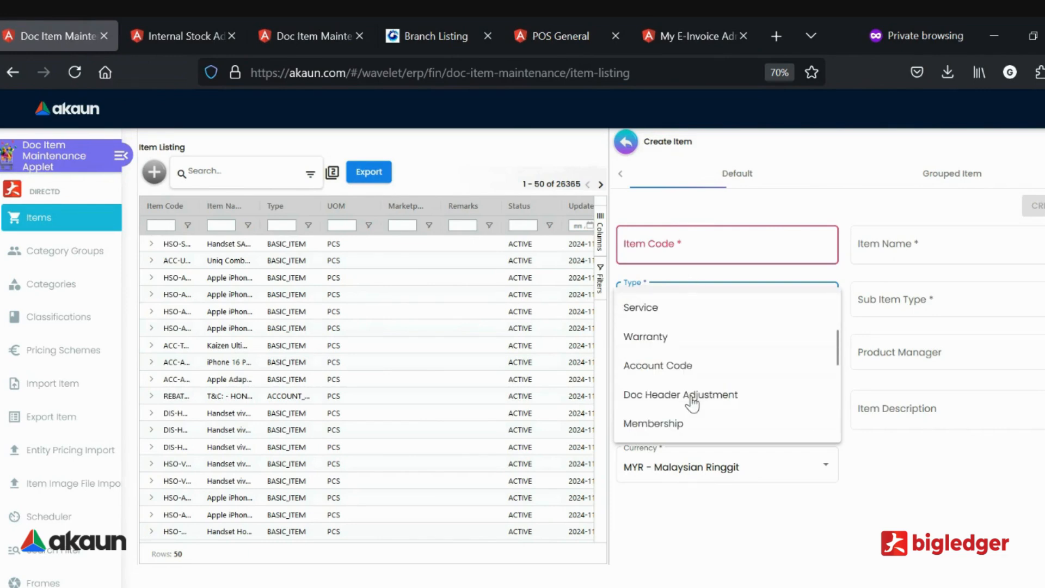
scroll(693, 404, "up", 3)
scroll(651, 333, "down", 5)
scroll(659, 360, "down", 4)
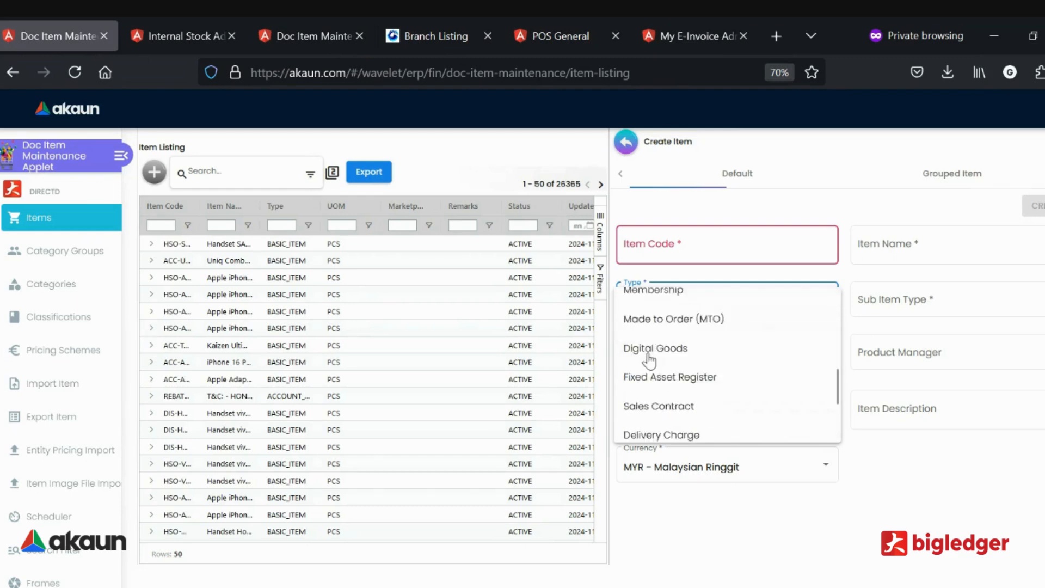
scroll(704, 387, "down", 2)
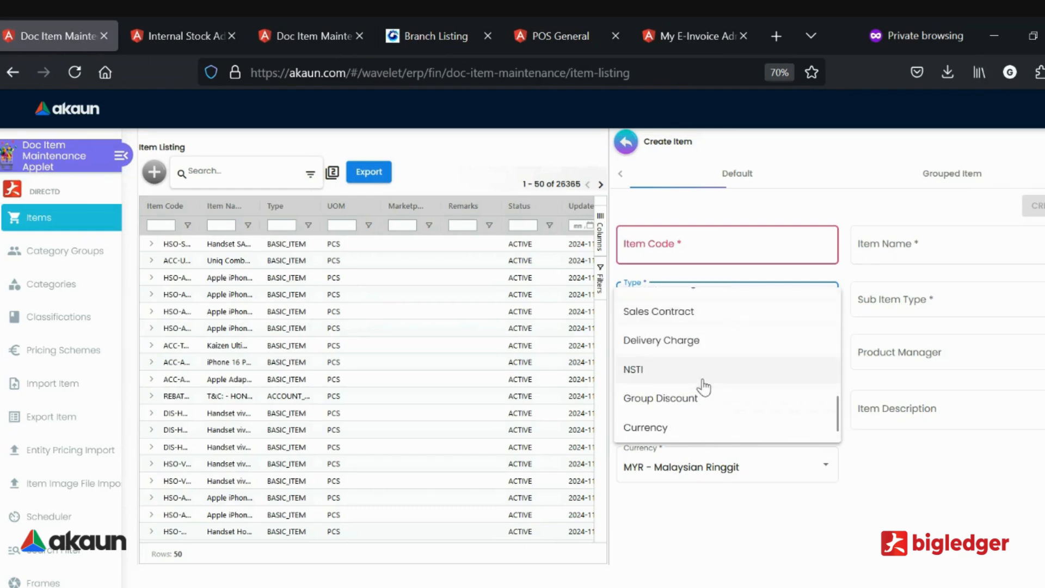
scroll(708, 381, "up", 10)
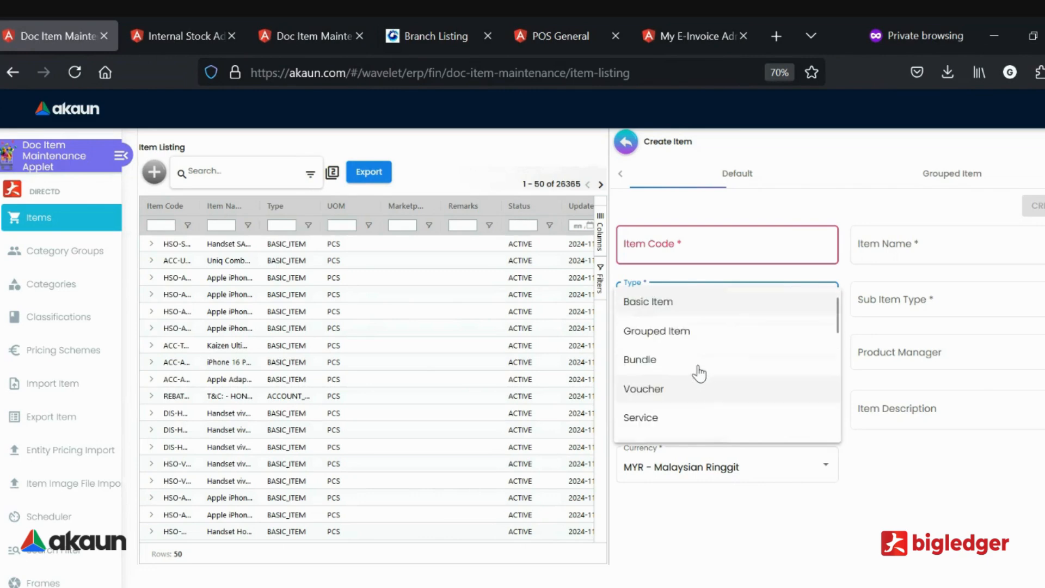
left_click(677, 299)
left_click(909, 305)
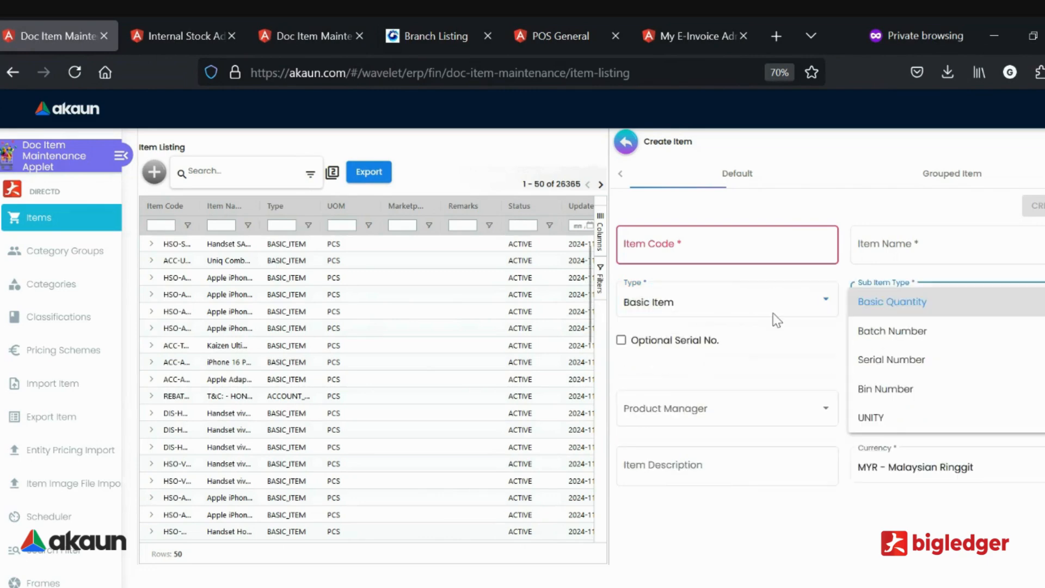
left_click(905, 362)
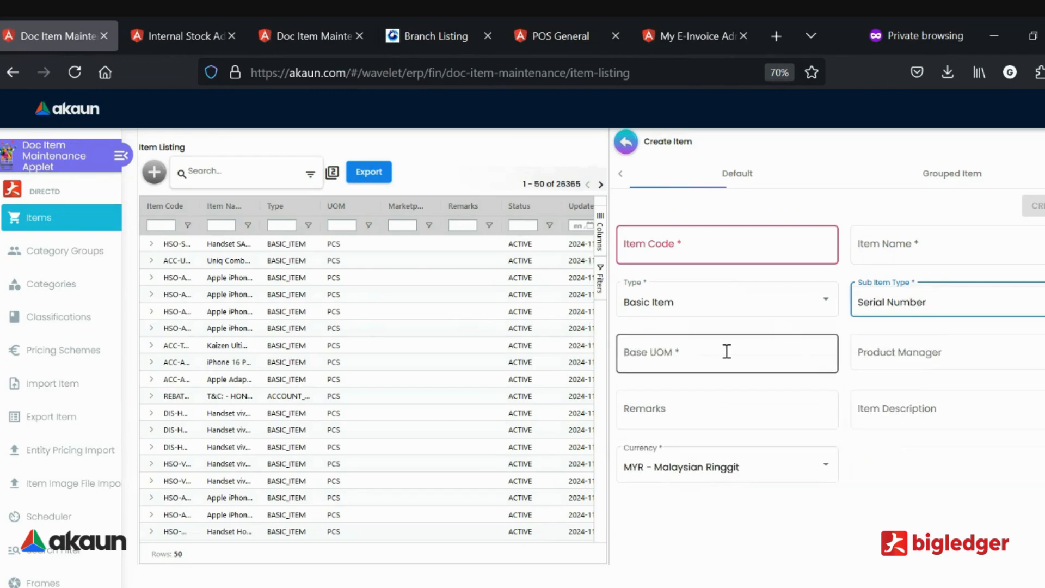
left_click(683, 359)
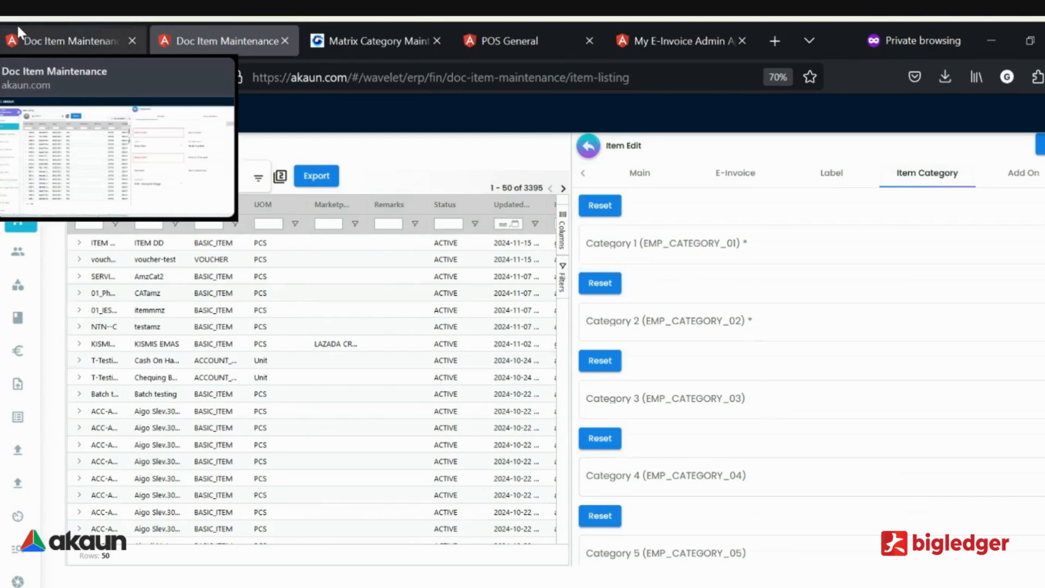
Step: Review ITEM DD's main details, set its Einvoice Tax Type Code to 06 | Not Applicable, and browse the Einvoice UOM options
left_click(640, 173)
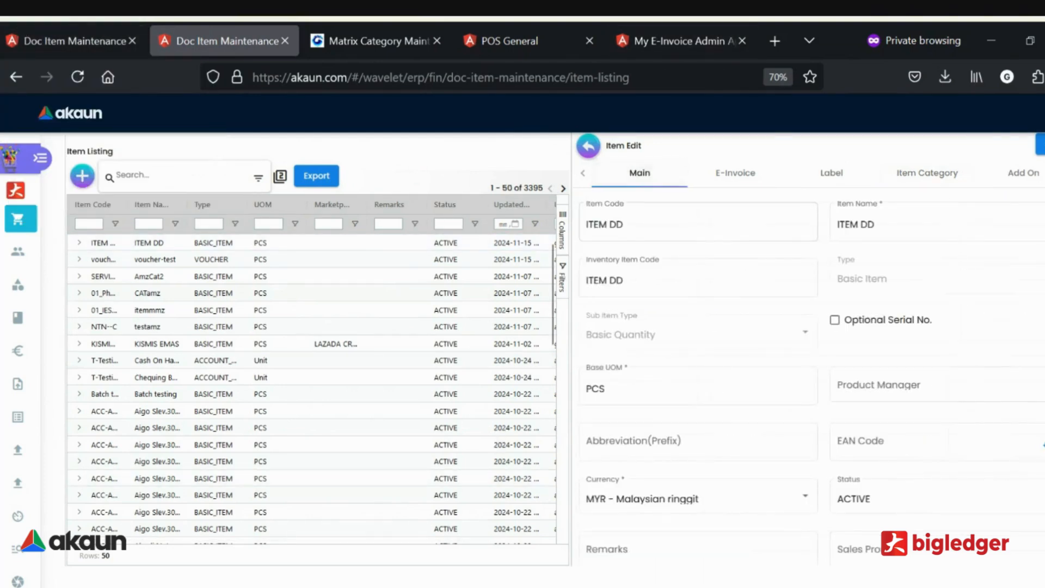
left_click(736, 172)
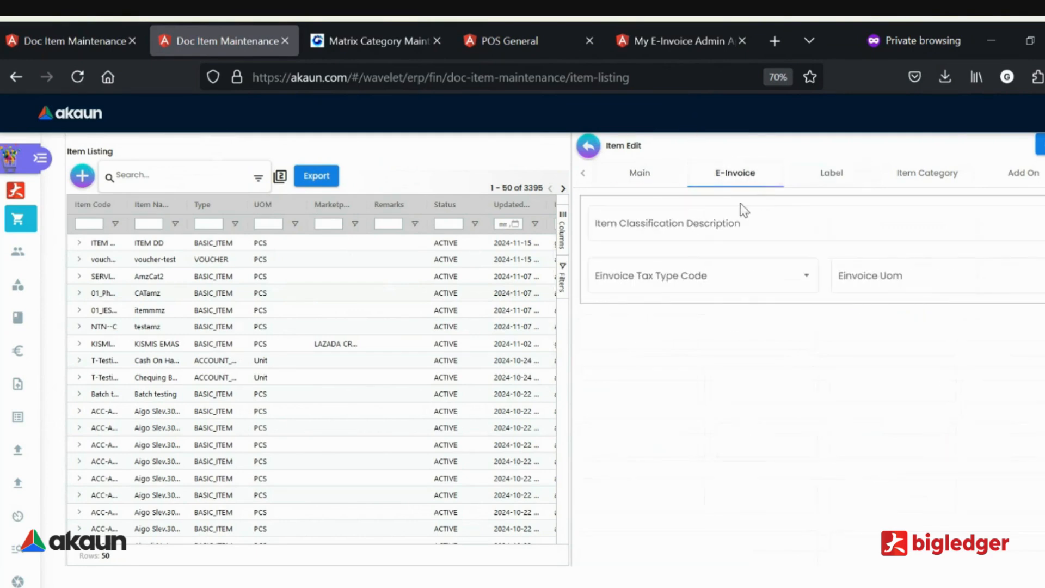
left_click(737, 229)
left_click(700, 420)
left_click(714, 288)
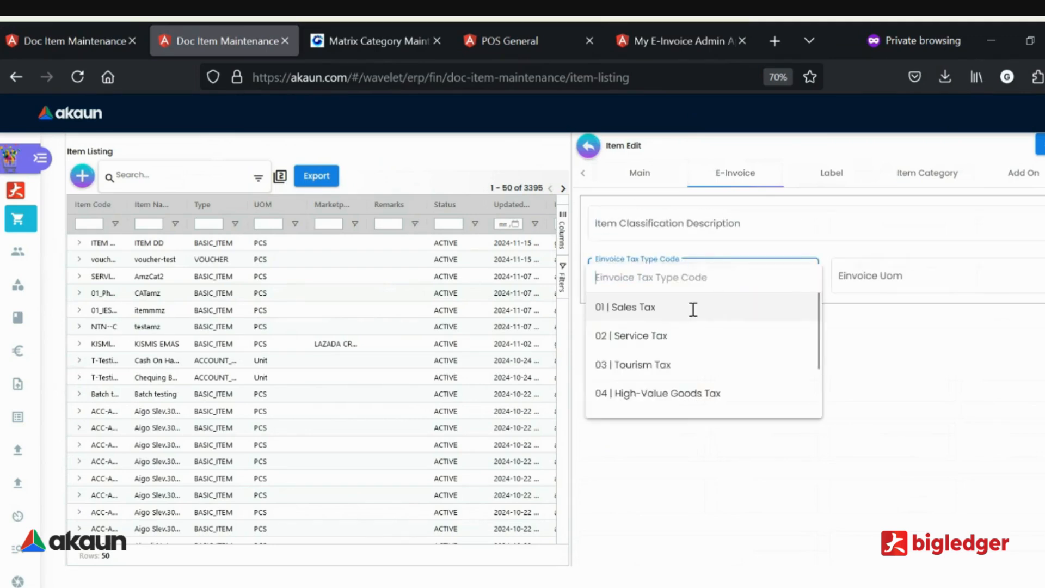
scroll(700, 392, "down", 2)
left_click(684, 403)
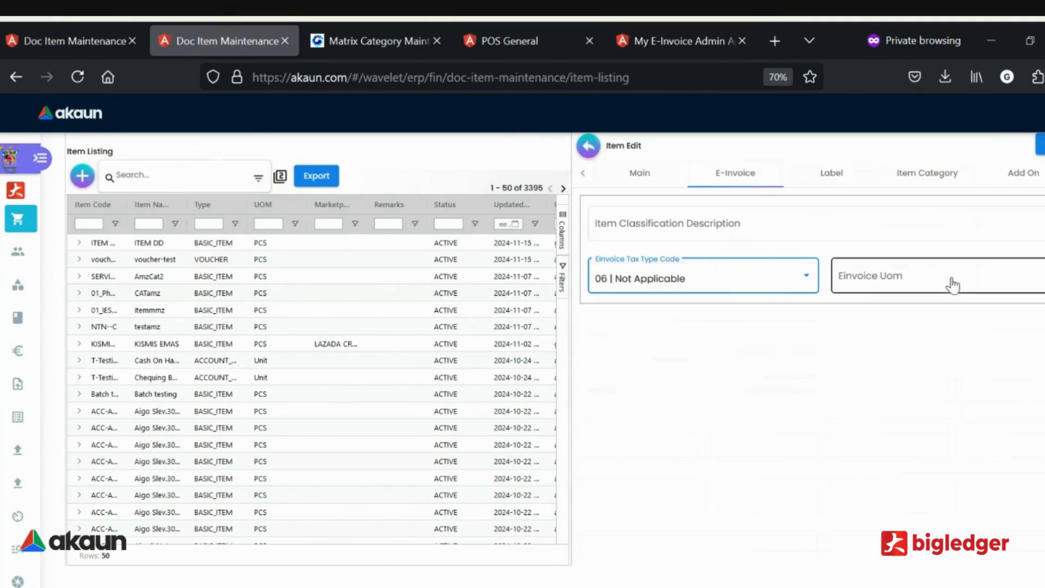
left_click(915, 287)
scroll(905, 350, "down", 5)
left_click(655, 361)
Step: Examine ITEM DD's category assignments, add-on listing, pricing schemes for the PCS unit and managed images
left_click(920, 174)
left_click(1001, 176)
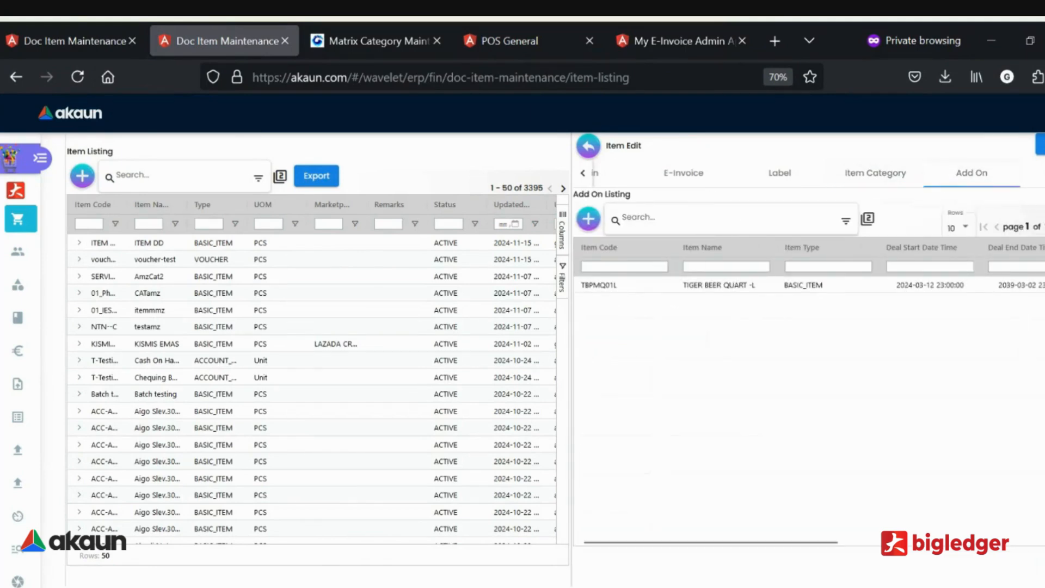
left_click(1042, 173)
left_click(1042, 173)
left_click(1043, 173)
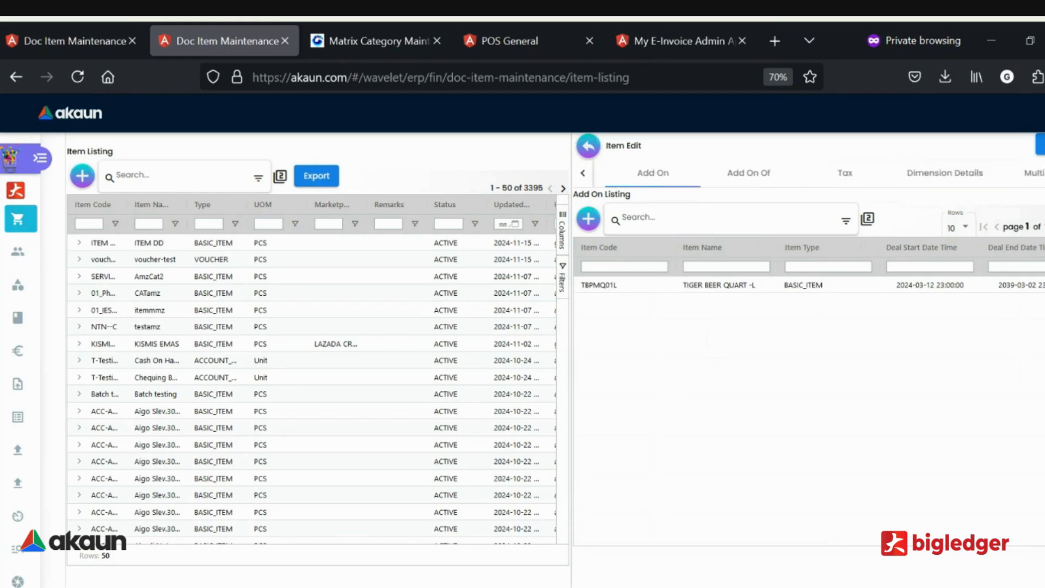
left_click(1042, 173)
left_click(1042, 174)
left_click(1042, 173)
left_click(1042, 173)
left_click(1042, 173)
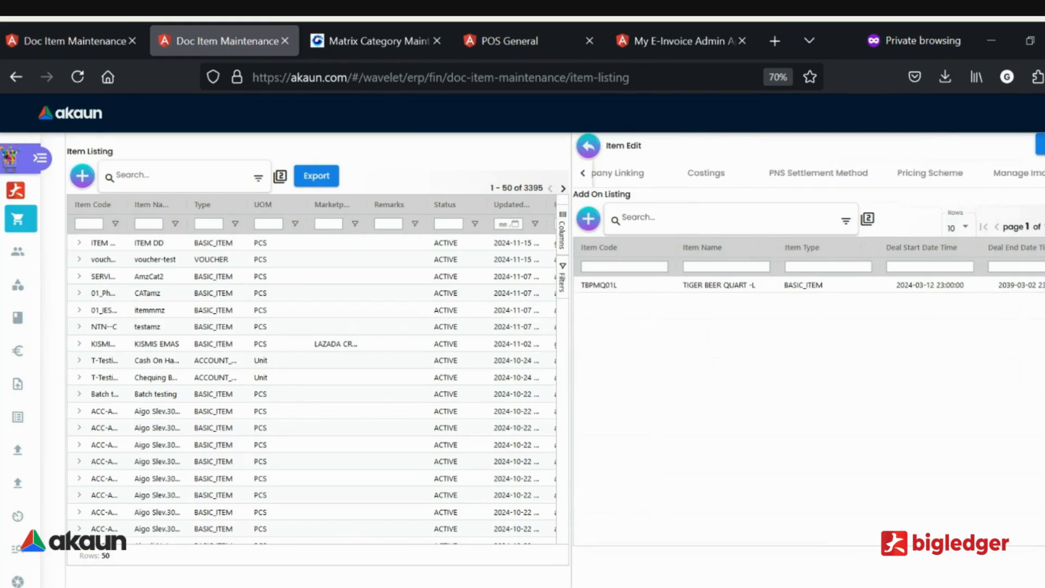
left_click(806, 173)
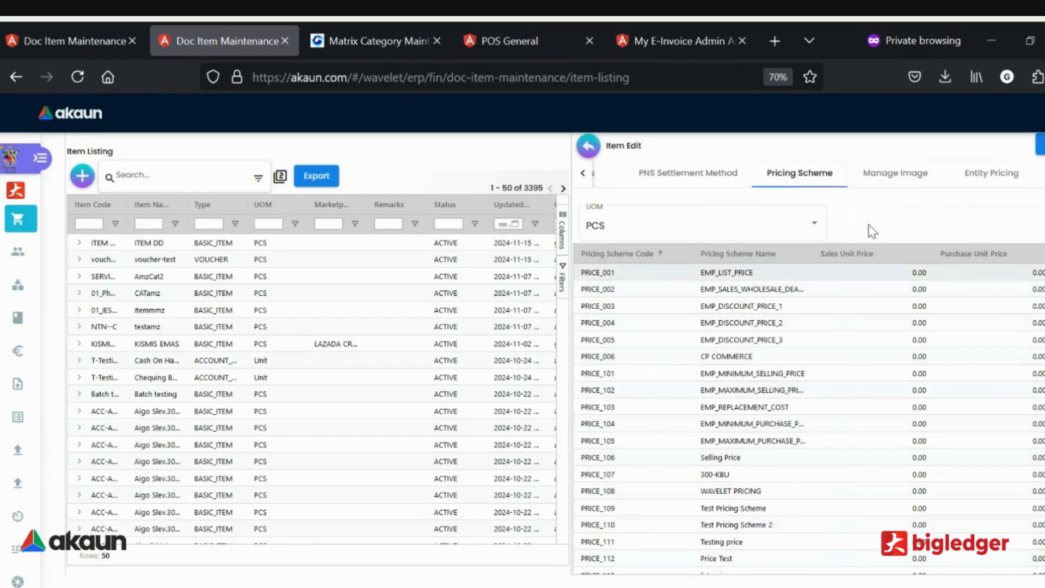
left_click(898, 173)
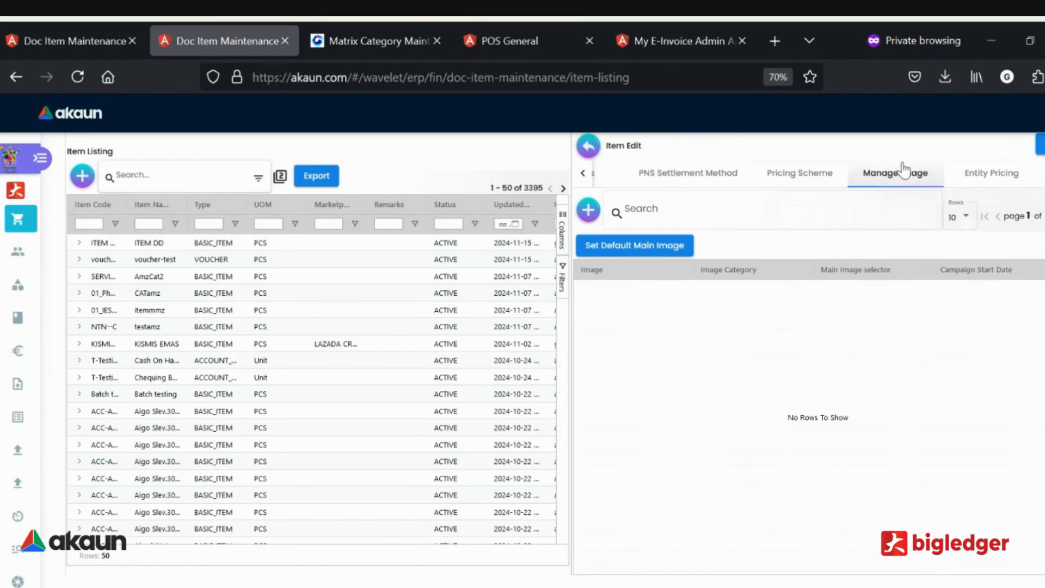
Step: View ITEM DD's entity pricing and look over the remaining item sections, from T2T Item Mapping and Marketplace to Reviews
mouse_move(135, 21)
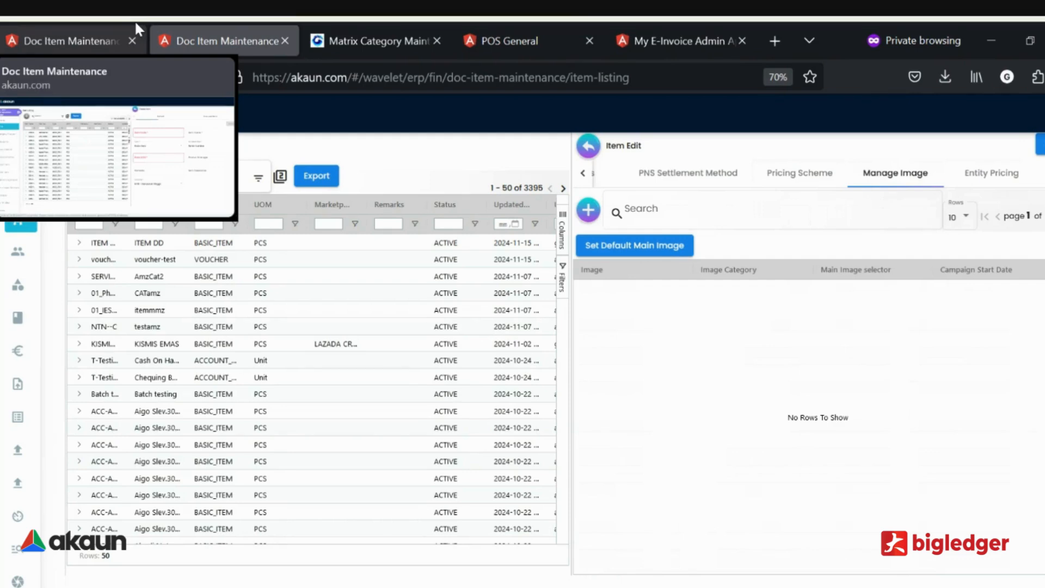
left_click(1014, 188)
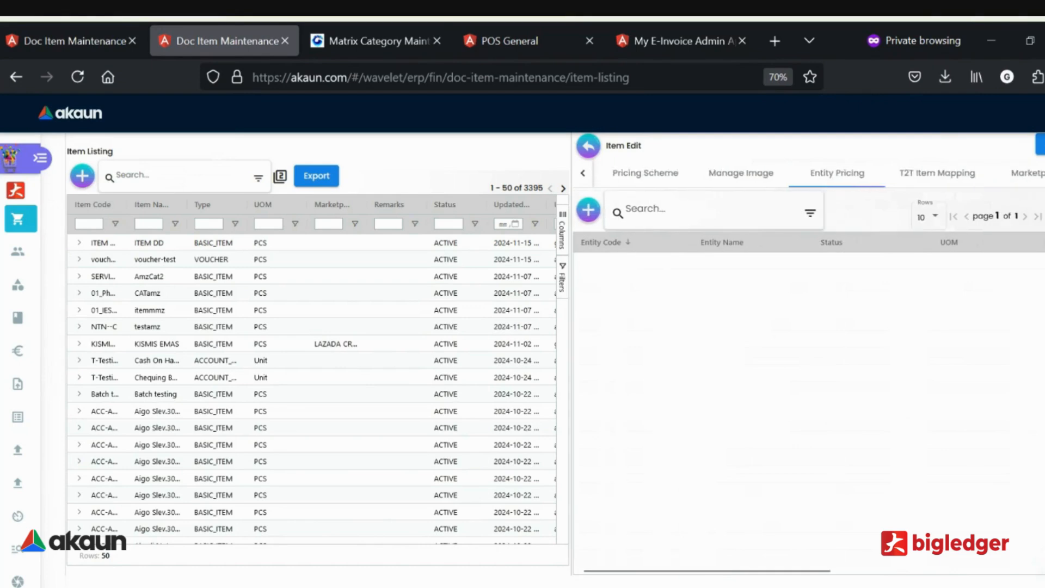
left_click(1044, 174)
left_click(1044, 173)
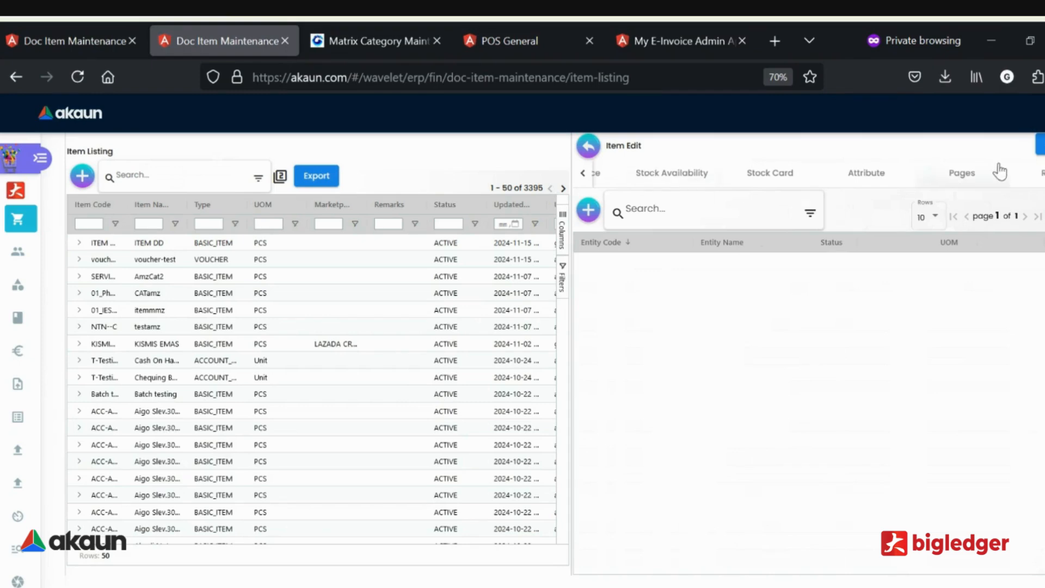
left_click(582, 173)
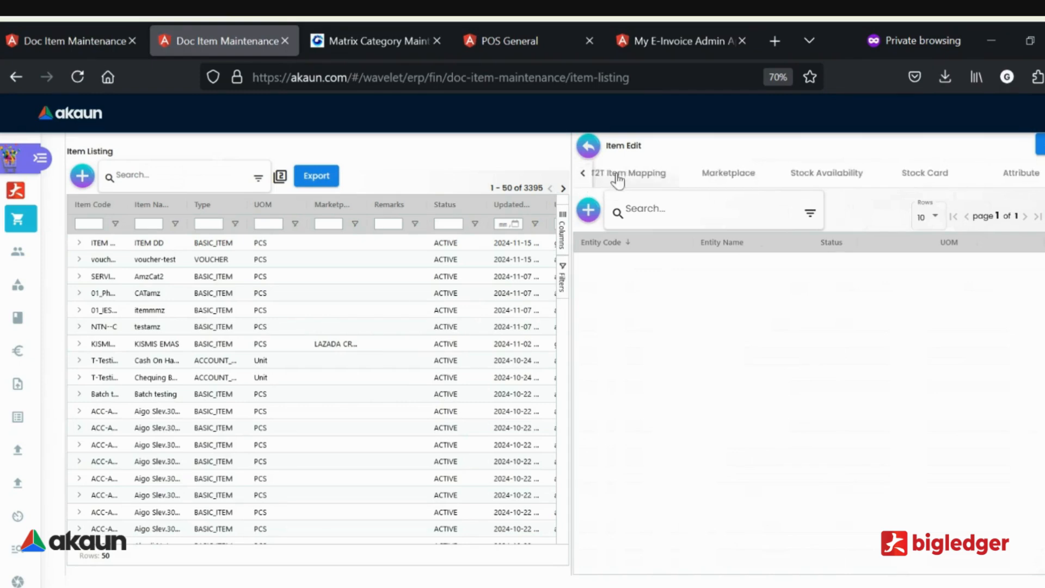
left_click(1044, 173)
left_click(1044, 173)
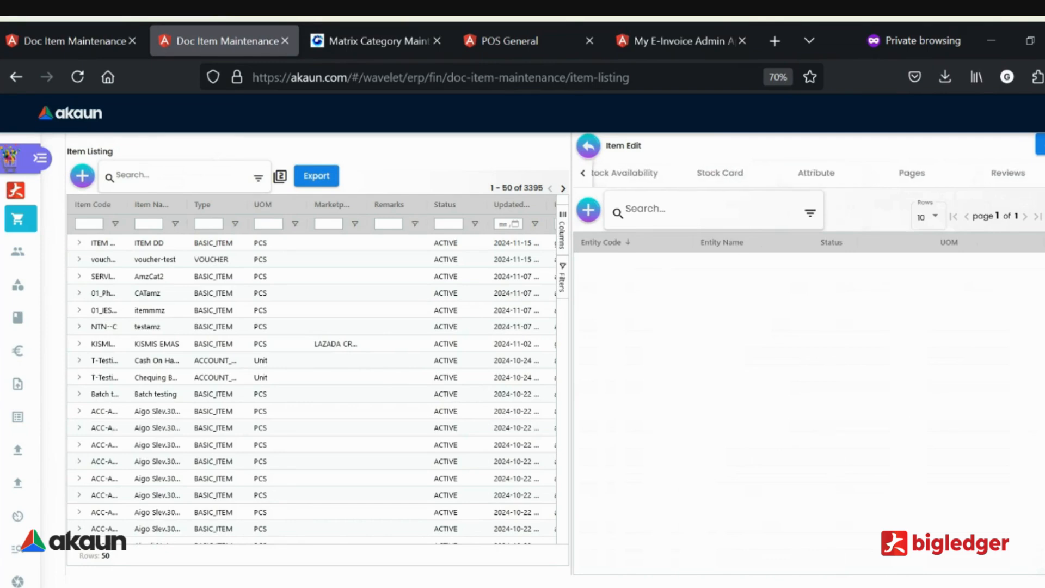
Step: Look back over the item's sections as far as E-Invoice and return to the item listing
left_click(583, 174)
left_click(583, 175)
left_click(583, 174)
left_click(583, 174)
left_click(584, 175)
left_click(583, 174)
left_click(584, 174)
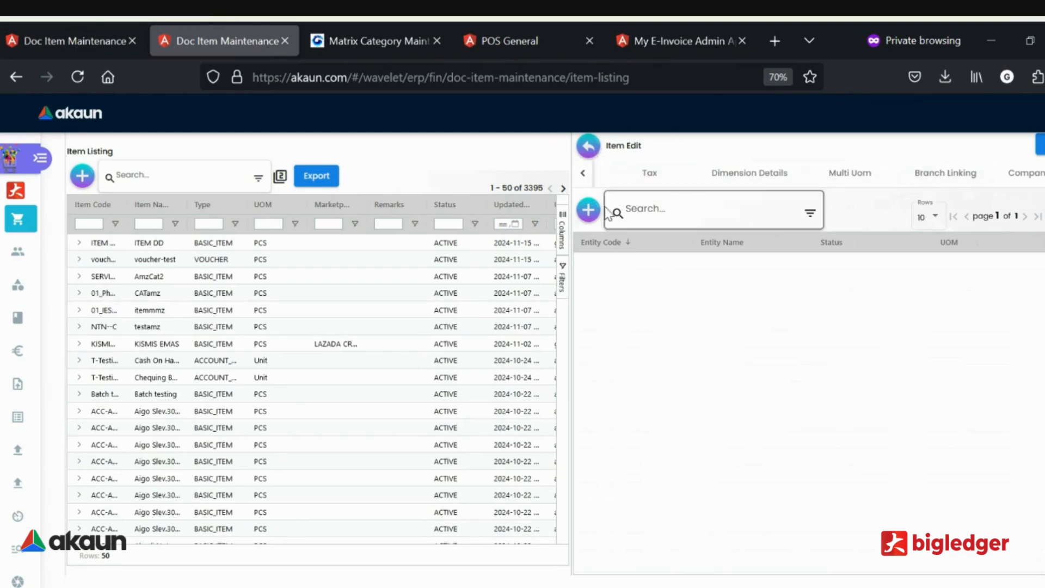
left_click(584, 174)
left_click(583, 174)
left_click(584, 174)
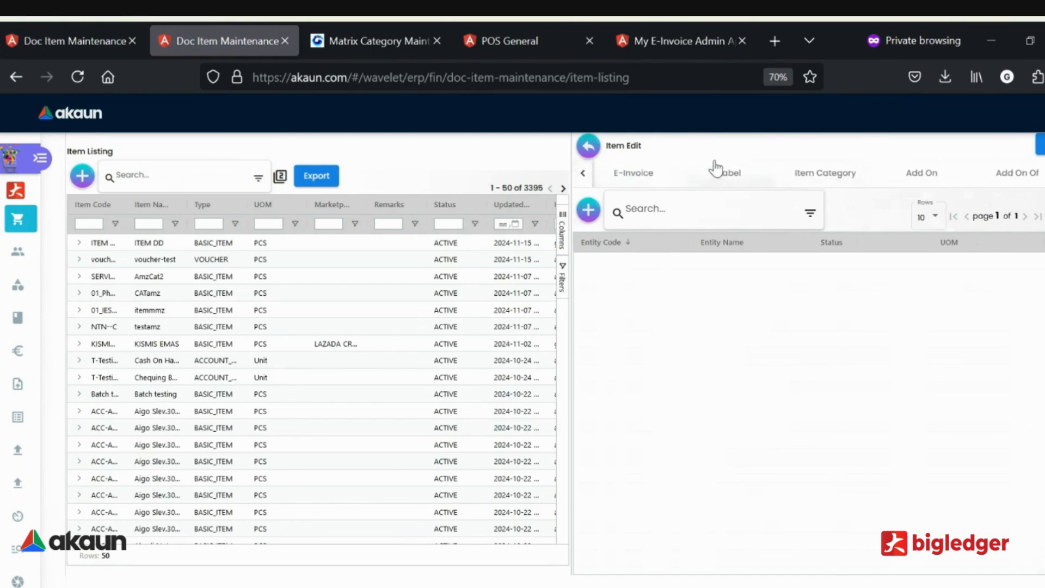
left_click(579, 149)
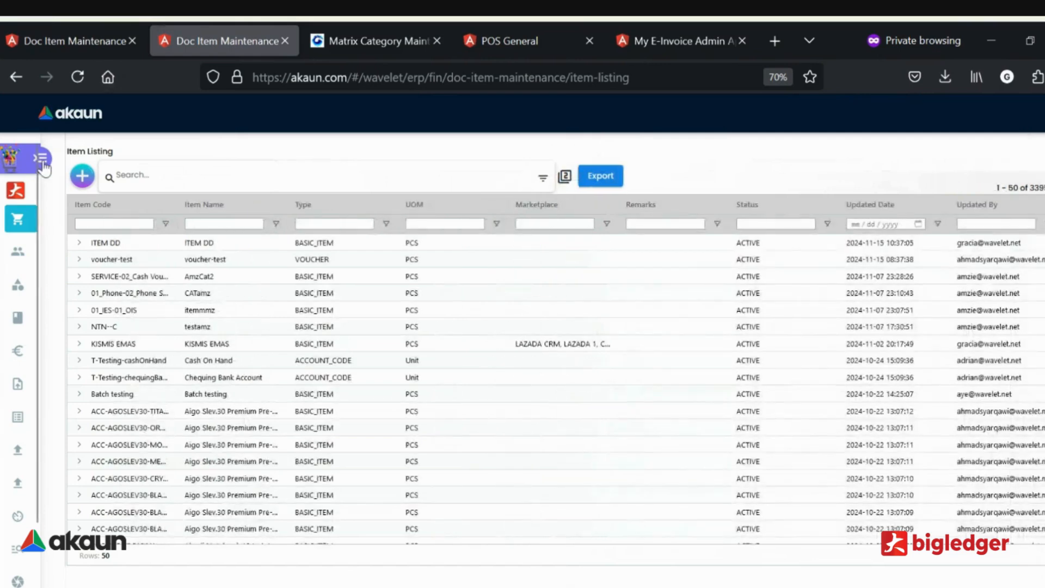
Step: Start a new Doc Item file import under Import Item and open the field selection for its sample format
left_click(42, 160)
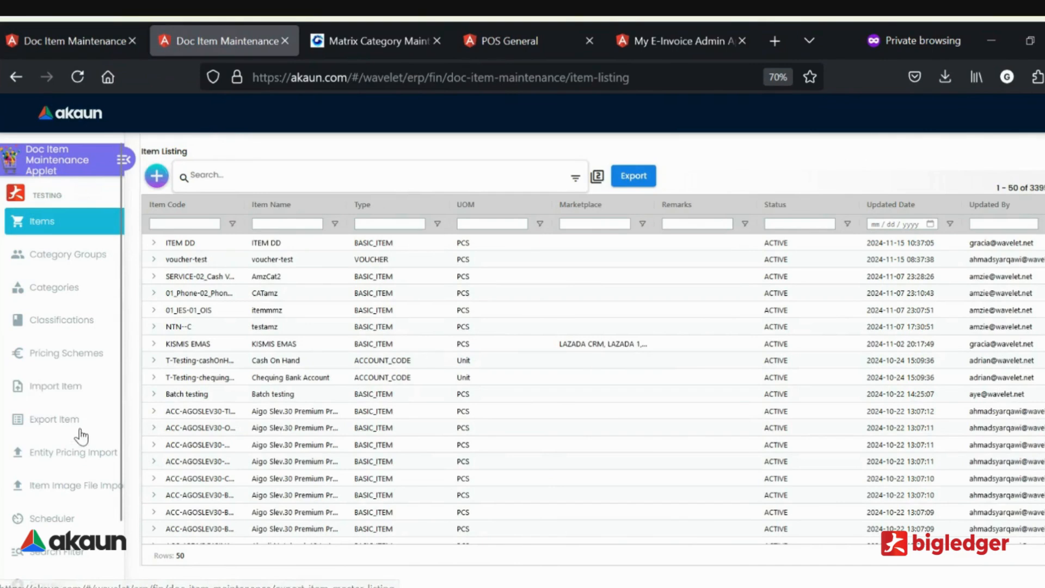
left_click(54, 387)
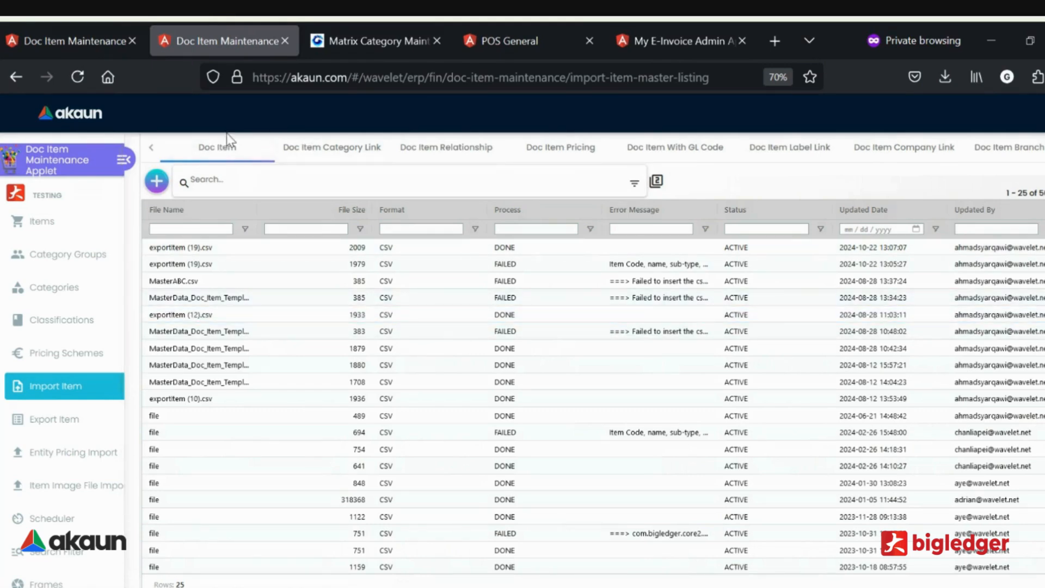
left_click(157, 181)
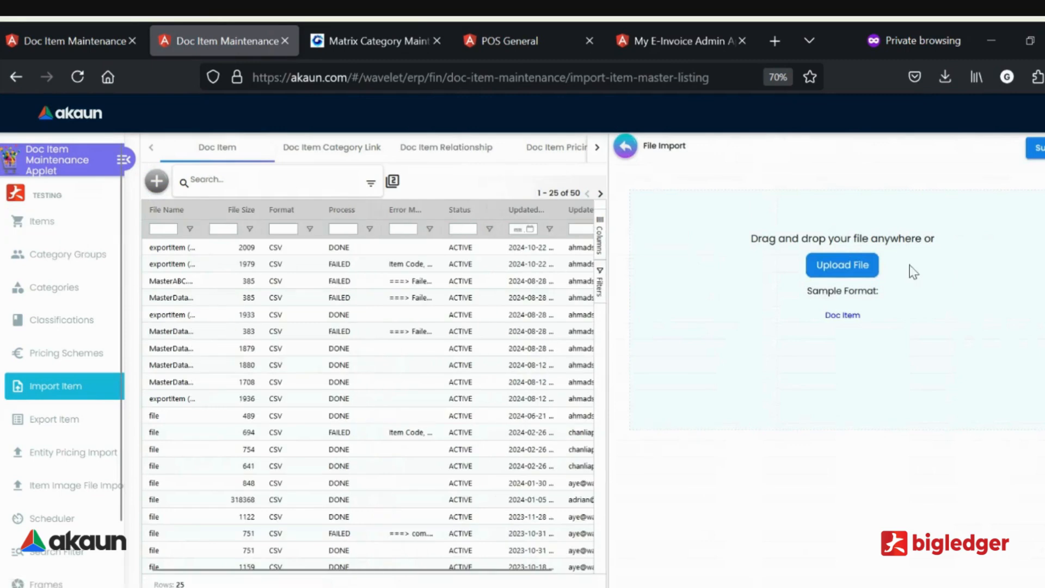
left_click(844, 322)
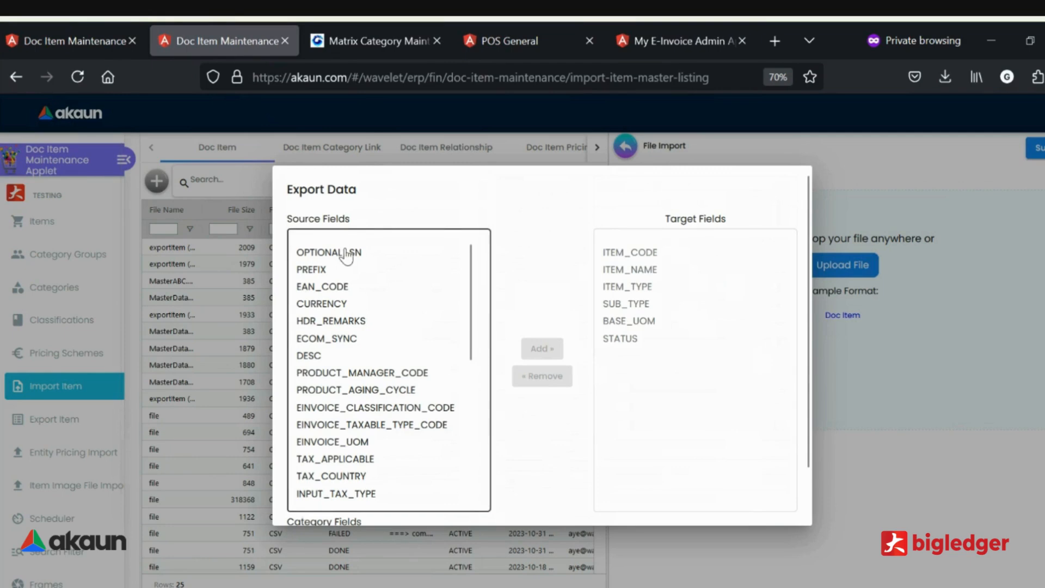
Step: Add the source fields OPTIONAL_SN through EINVOICE_UOM to the Doc Item template, export it and close the file import
left_click_drag(343, 252, 361, 451)
left_click(528, 349)
scroll(773, 414, "down", 5)
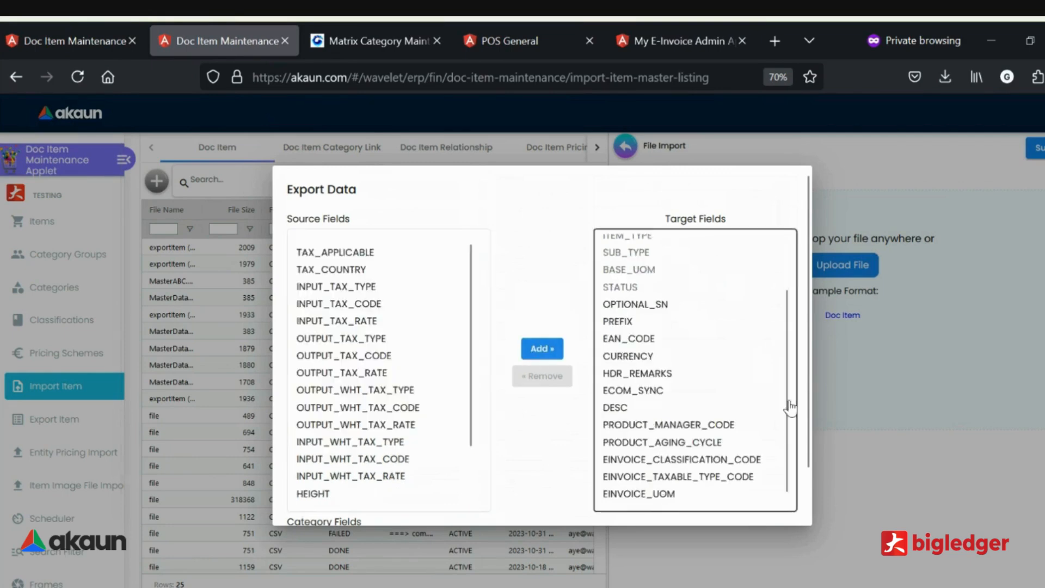
scroll(744, 468, "down", 5)
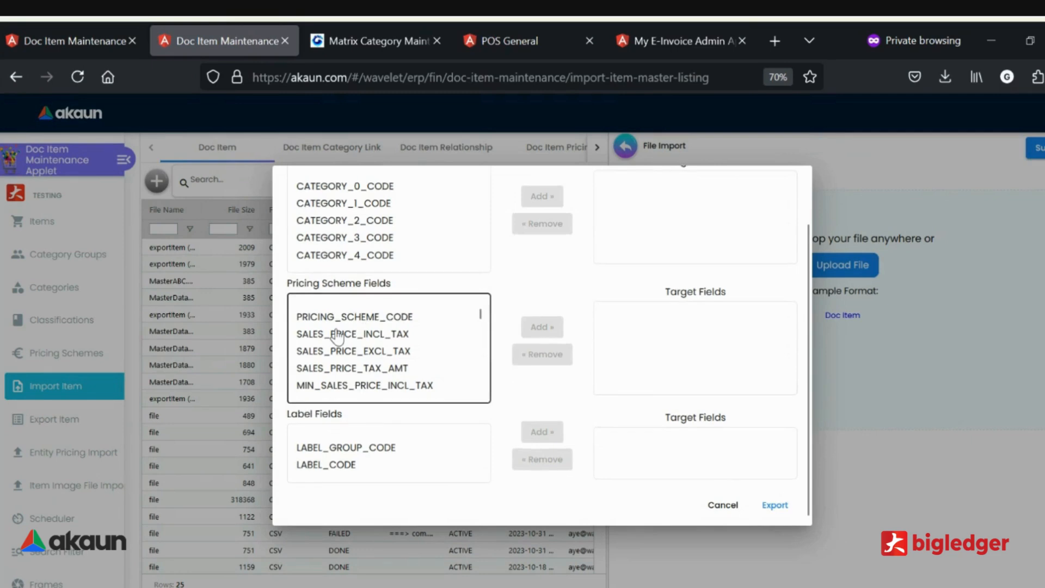
scroll(349, 283, "up", 5)
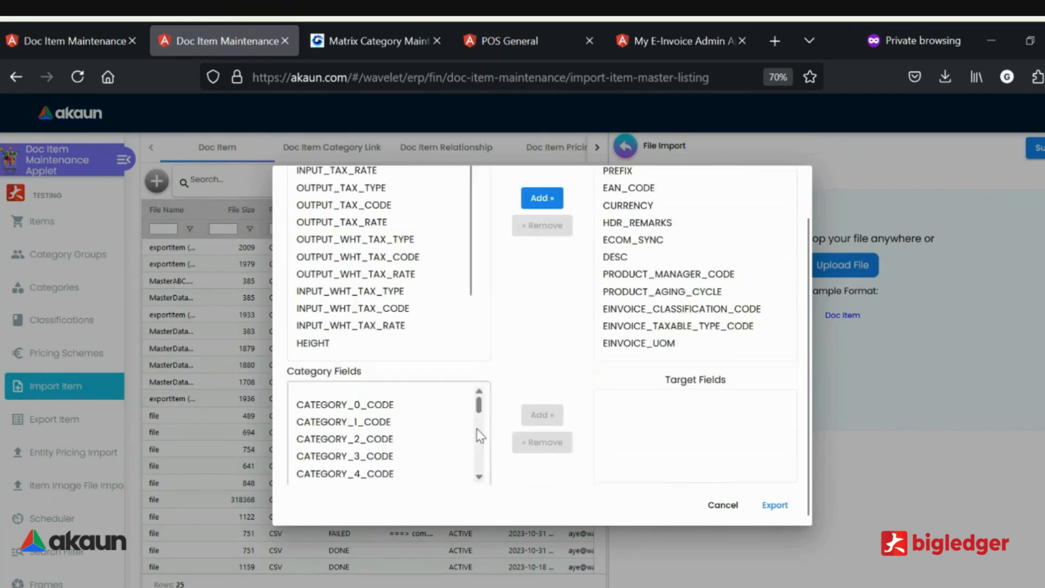
scroll(424, 292, "down", 1)
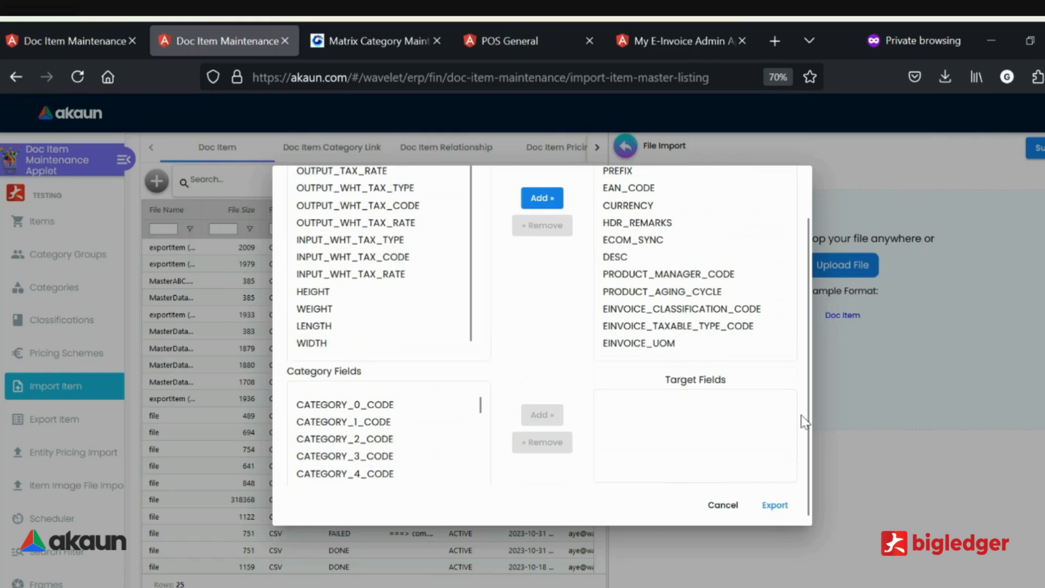
scroll(803, 422, "down", 4)
left_click(776, 506)
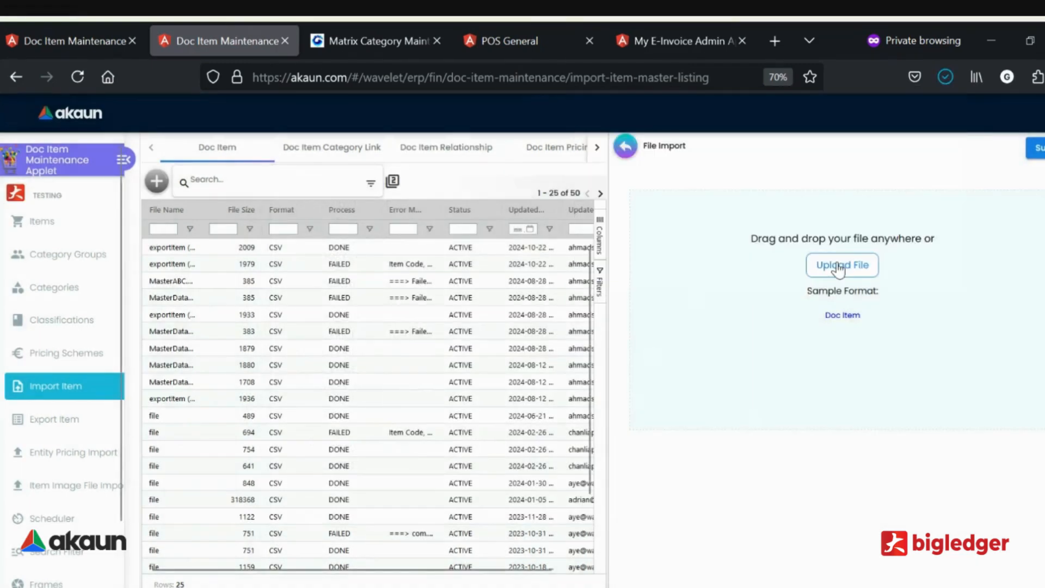
left_click(626, 146)
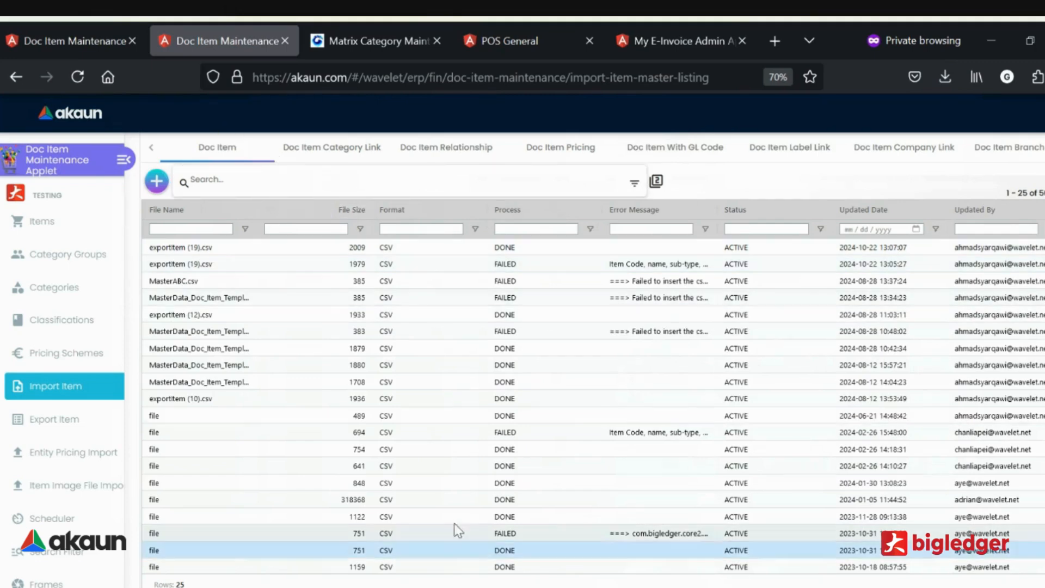
Step: Look through the other item import listings, from Doc Item Category Link and Relationship to Branch Link and Doc Item Category
left_click(332, 147)
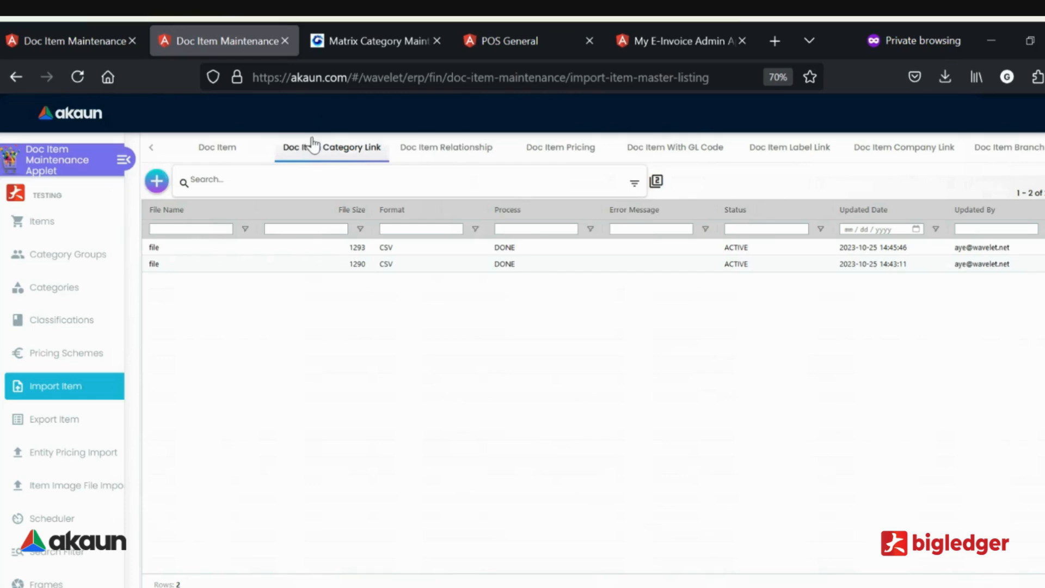
left_click(451, 154)
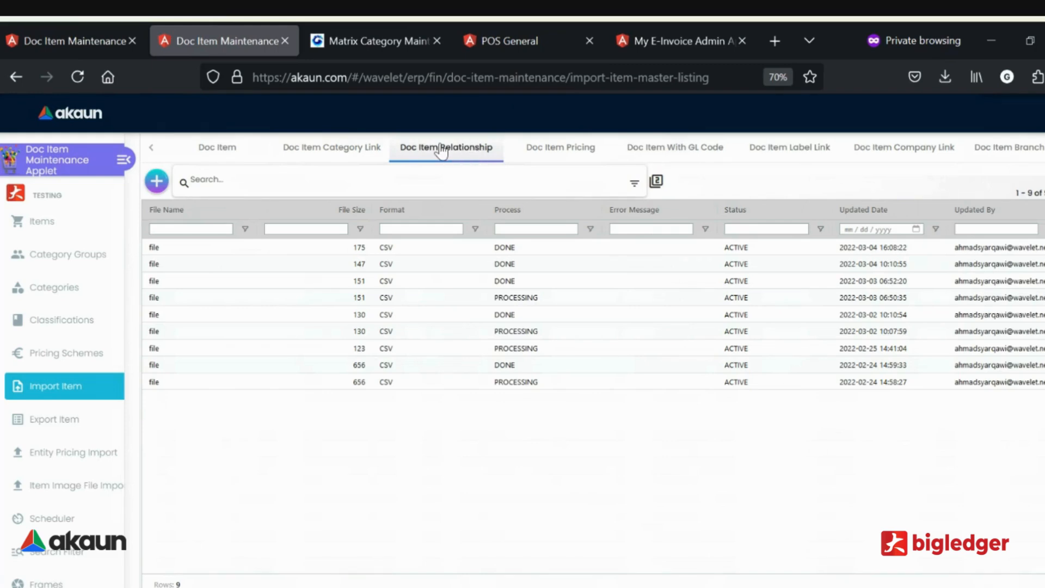
left_click(678, 153)
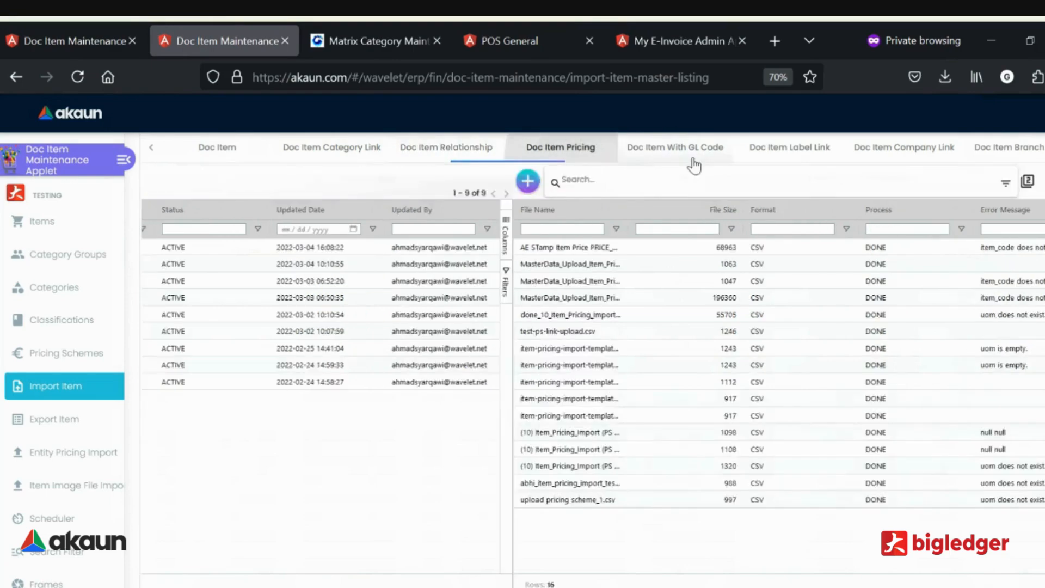
left_click(787, 153)
left_click(906, 149)
left_click(1029, 153)
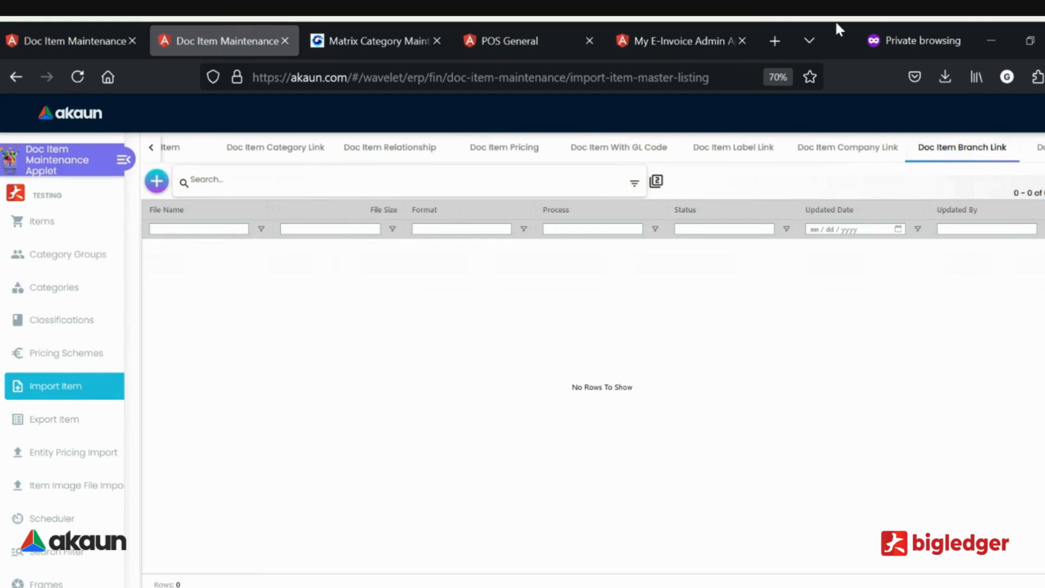
left_click(1023, 147)
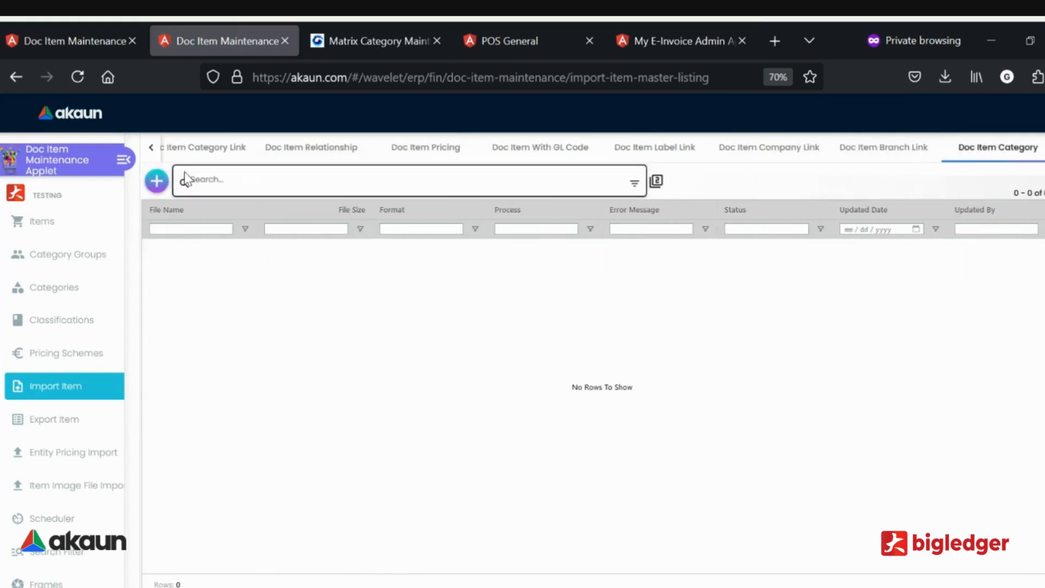
left_click(150, 147)
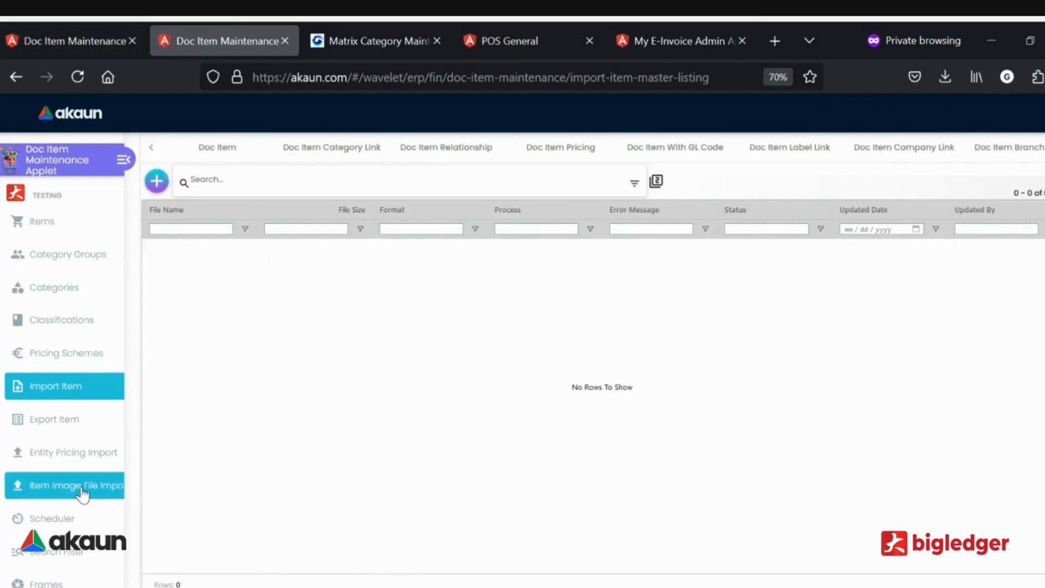
Step: View the Doc Item Pricing export listing and the Entity Pricing Import listing
left_click(51, 419)
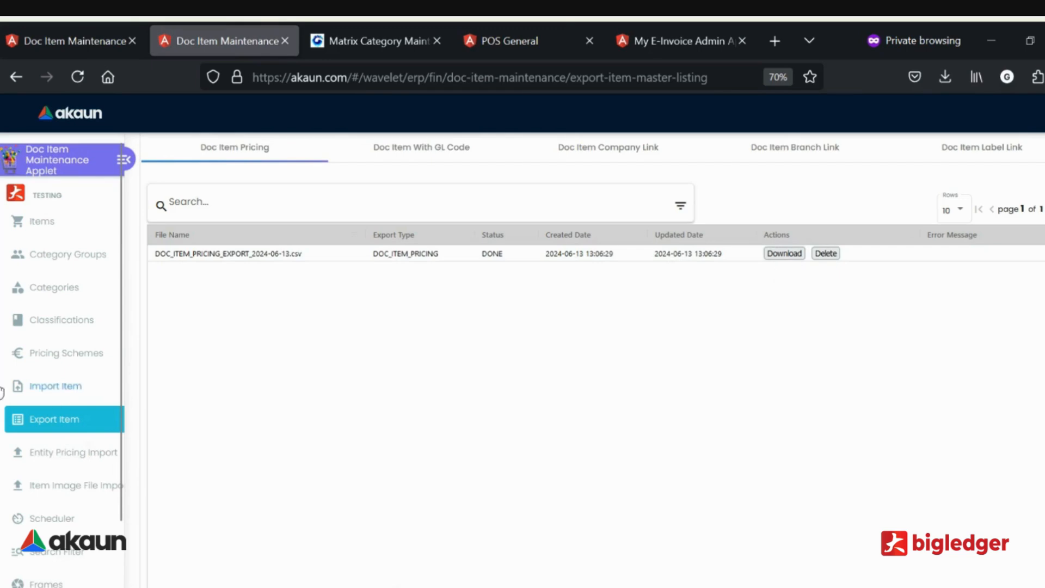
left_click(60, 453)
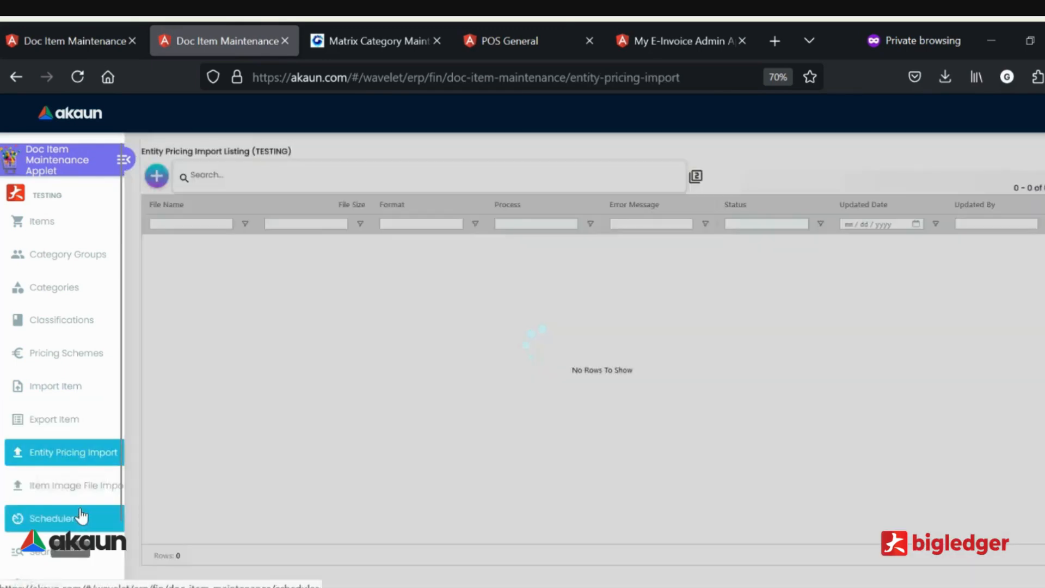
scroll(97, 463, "down", 2)
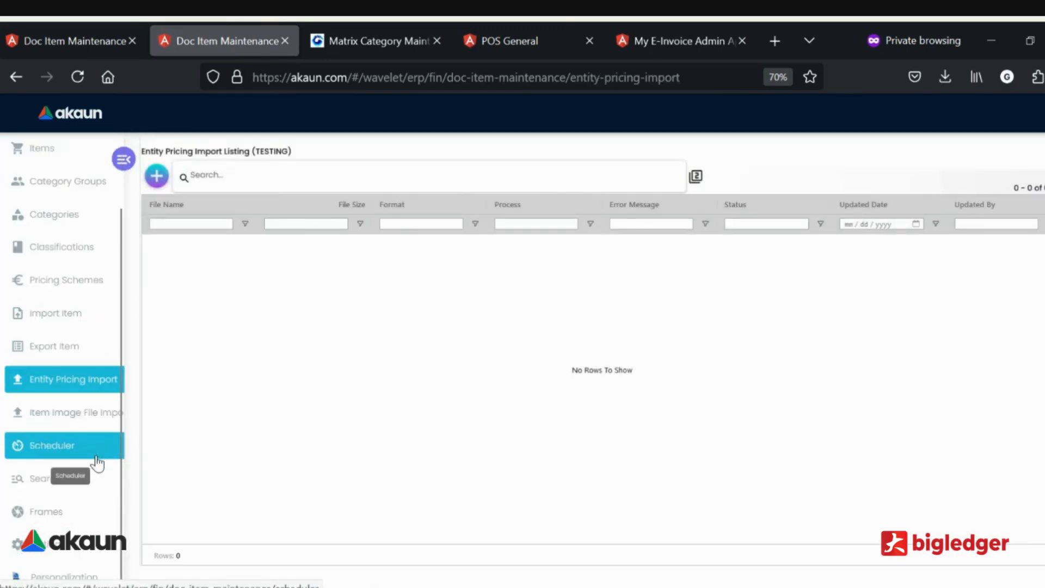
scroll(97, 463, "up", 2)
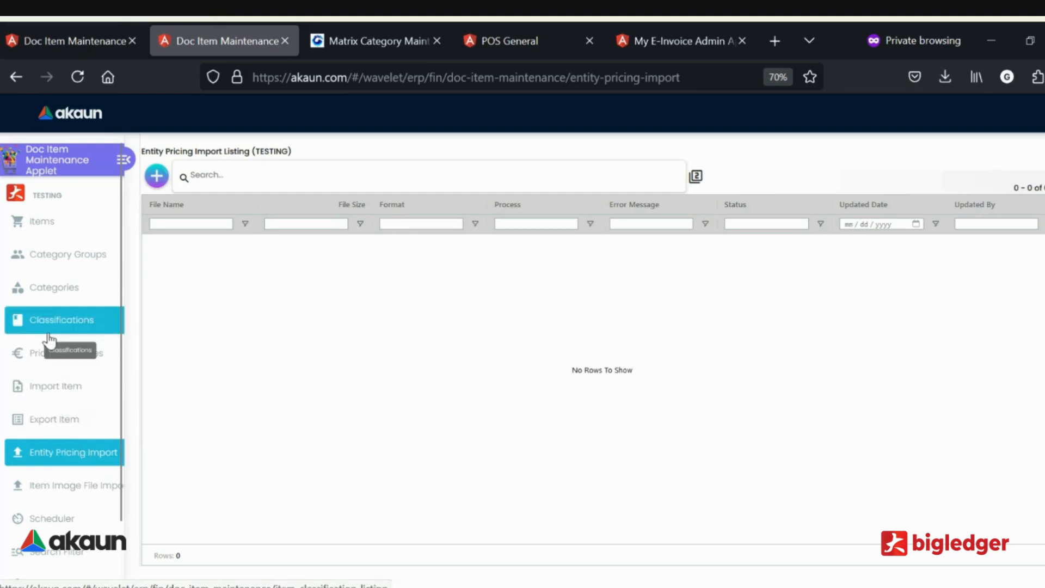
Step: Open the applet's Application Settings and review the Items Settings and the Category Group Settings label type filter
scroll(48, 339, "down", 2)
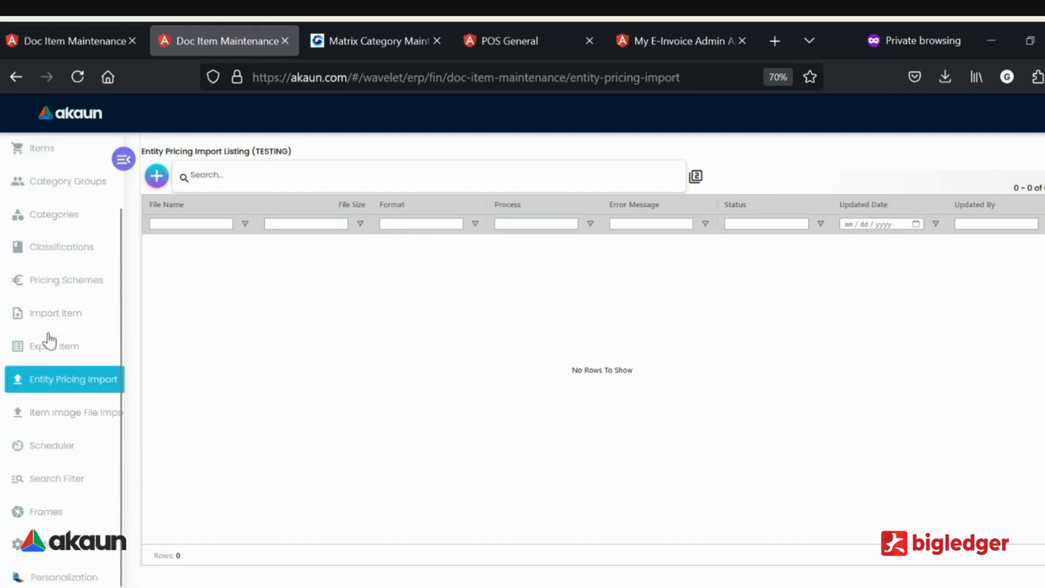
left_click(31, 550)
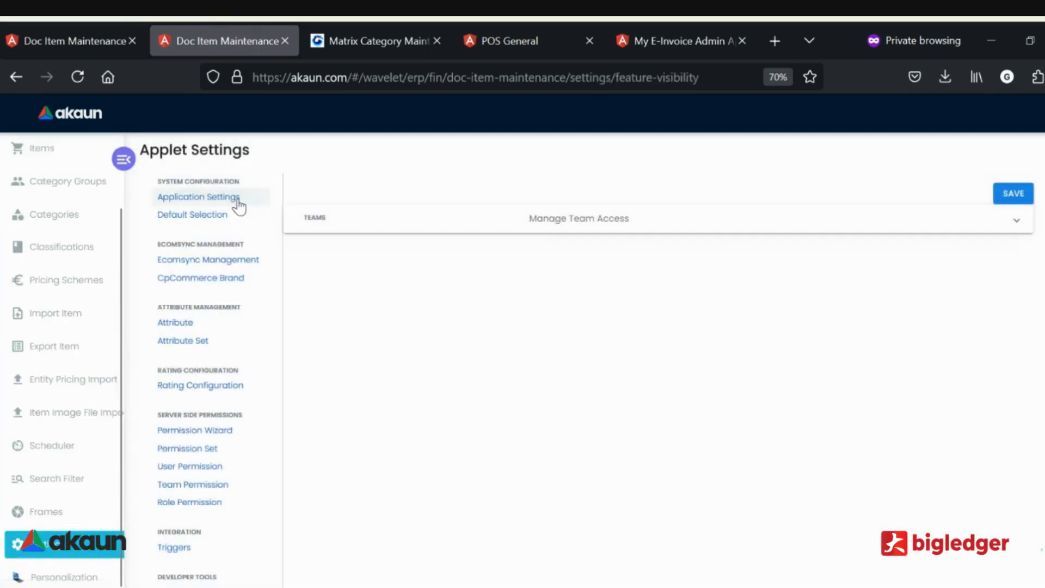
left_click(233, 199)
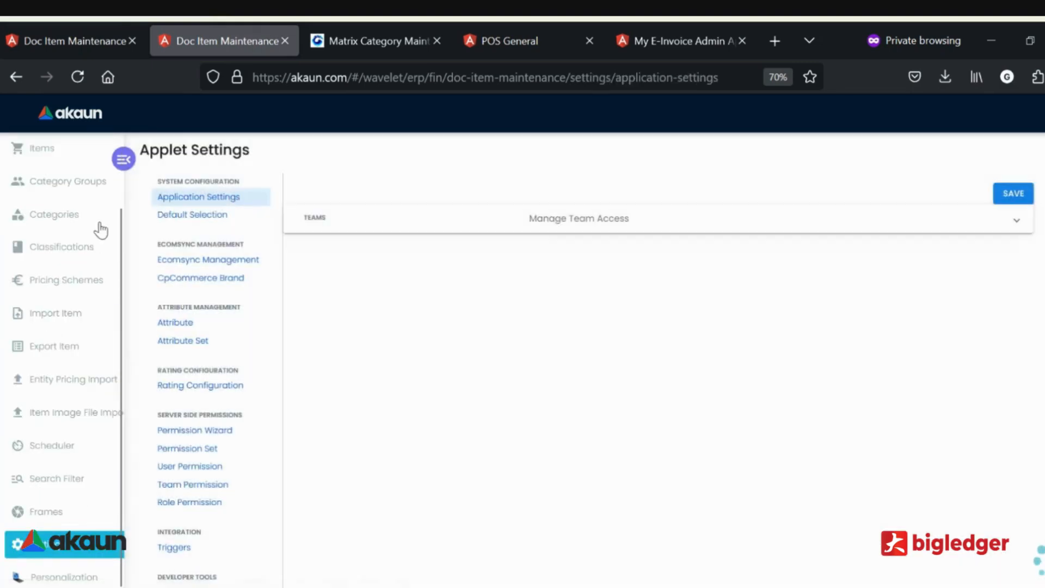
scroll(367, 345, "down", 2)
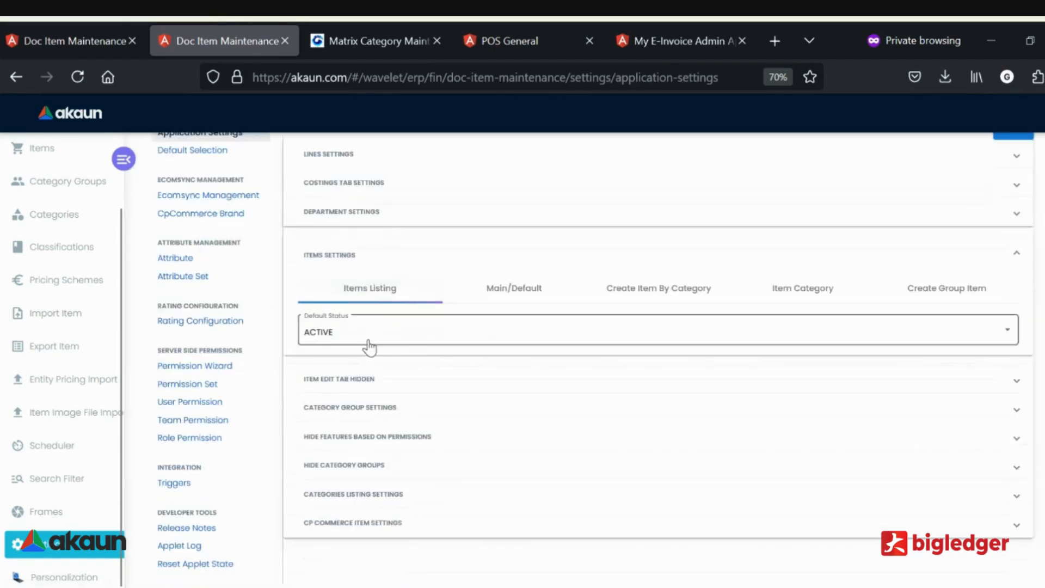
left_click(367, 405)
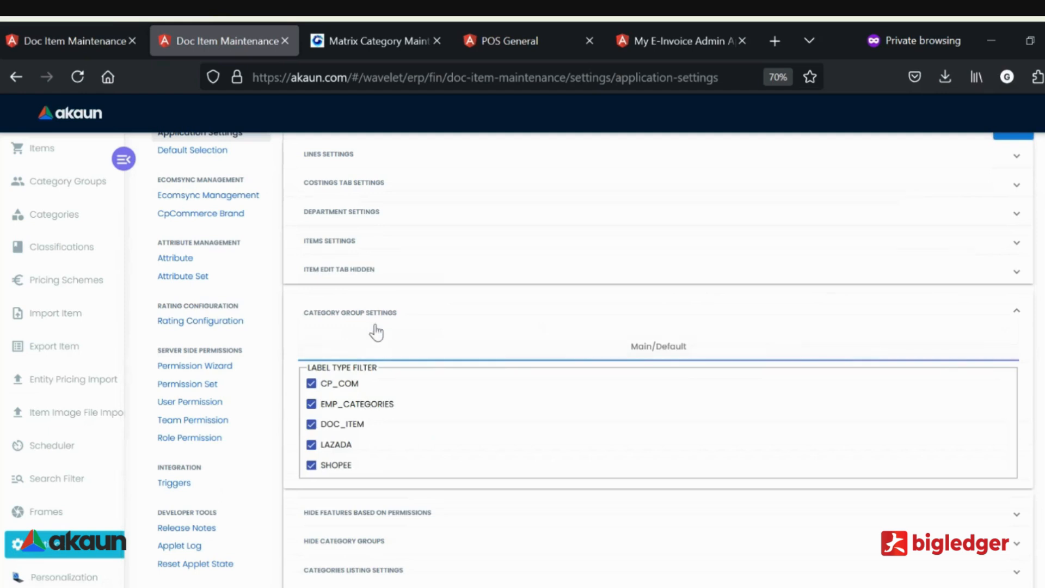
left_click(376, 327)
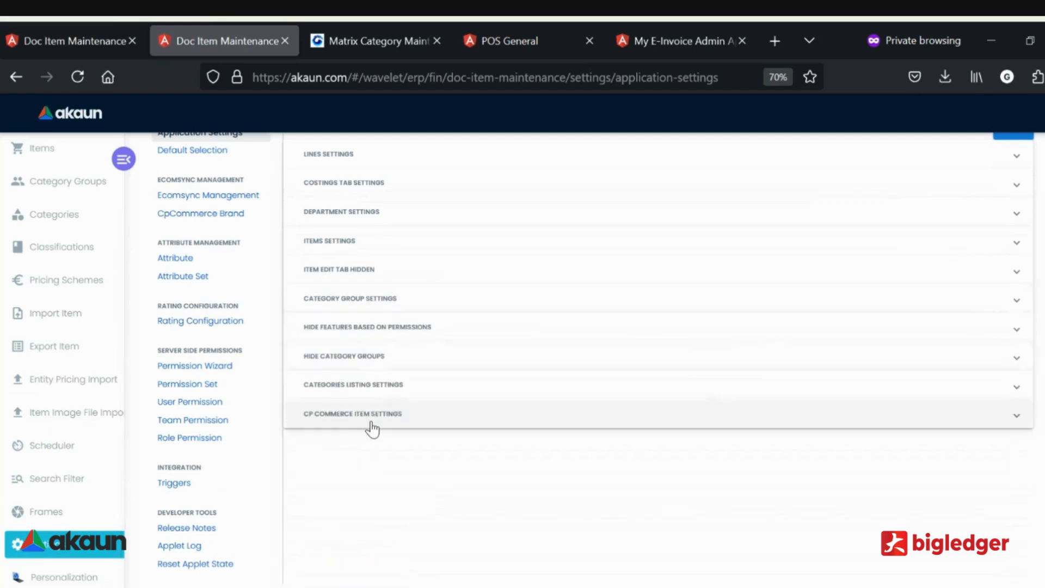
Step: Review the Lines Settings and Costings Tab Settings, and open the Item Edit Tab Hidden settings
scroll(357, 365, "up", 2)
left_click(361, 223)
left_click(384, 363)
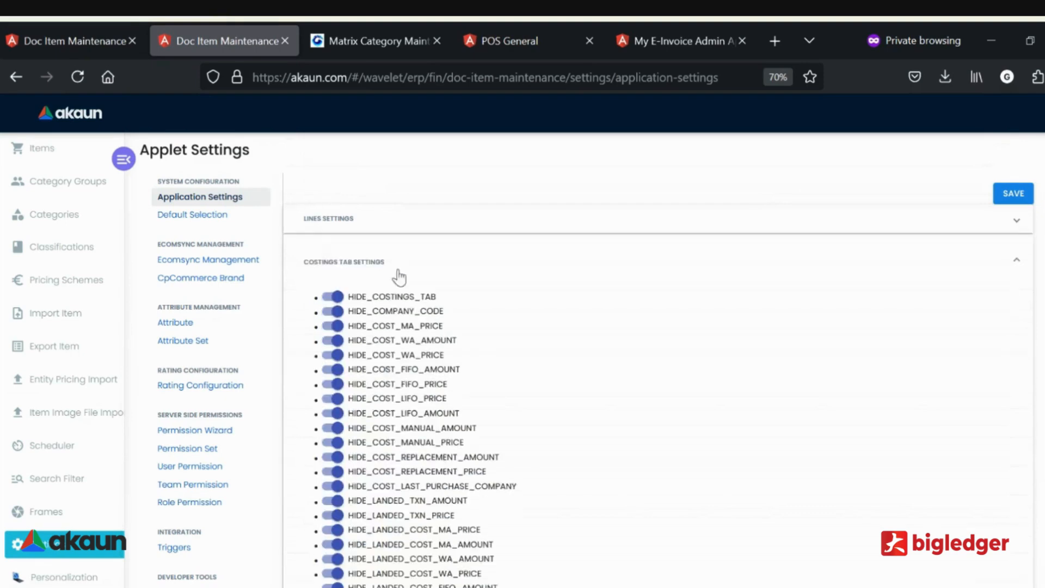
left_click(402, 260)
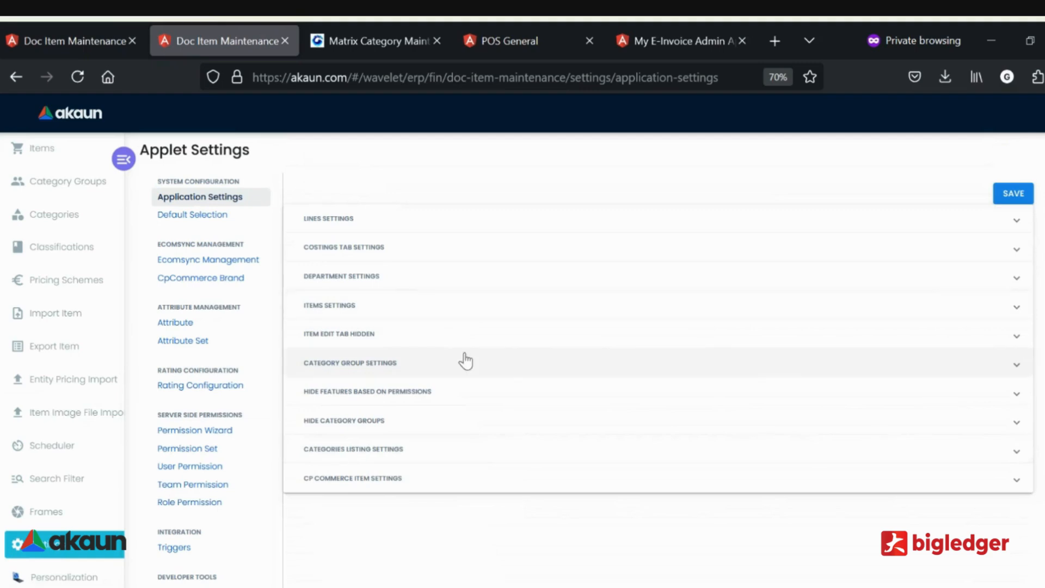
left_click(476, 333)
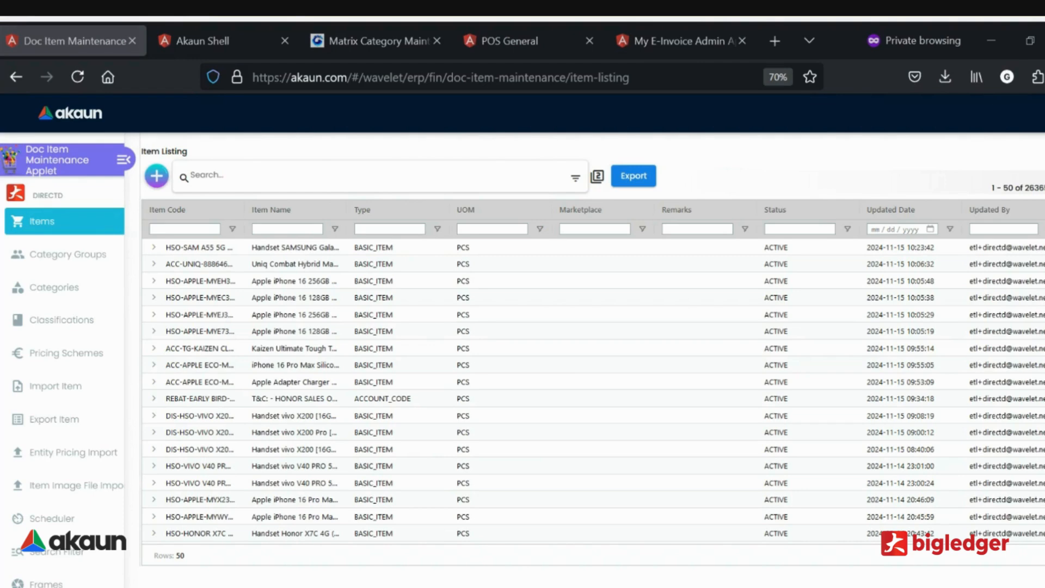
Step: Search the Akaun launchpad for "testing", browse the applets and open Chart of Account
left_click(242, 45)
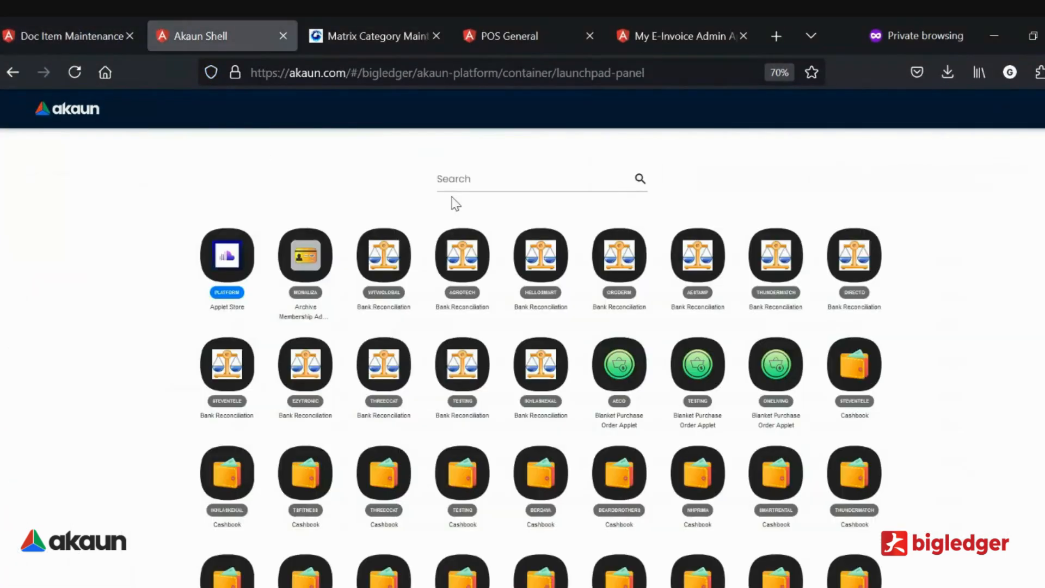
left_click(446, 179)
type("testing")
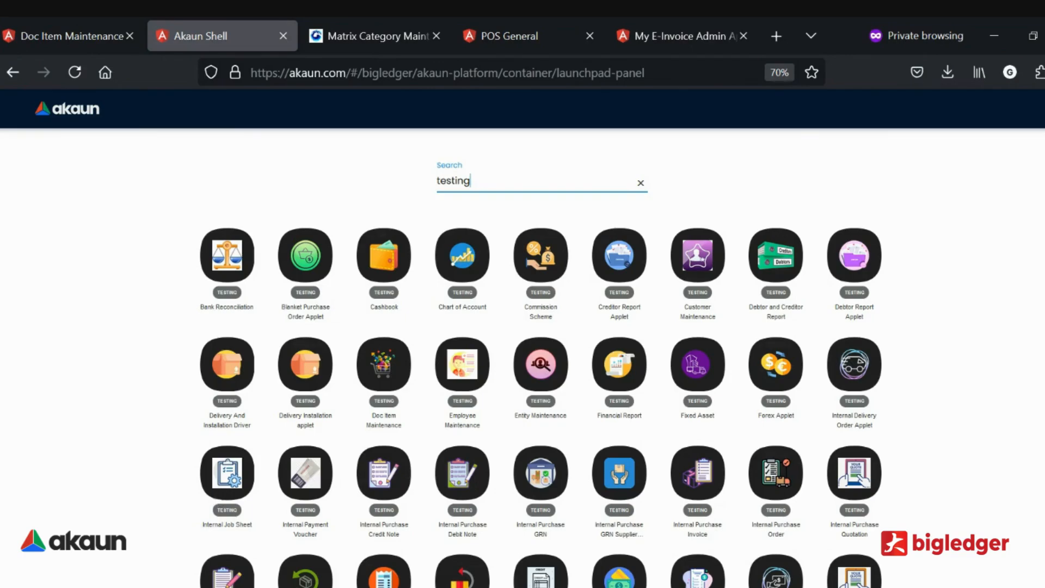
scroll(381, 263, "down", 3)
scroll(368, 468, "down", 1)
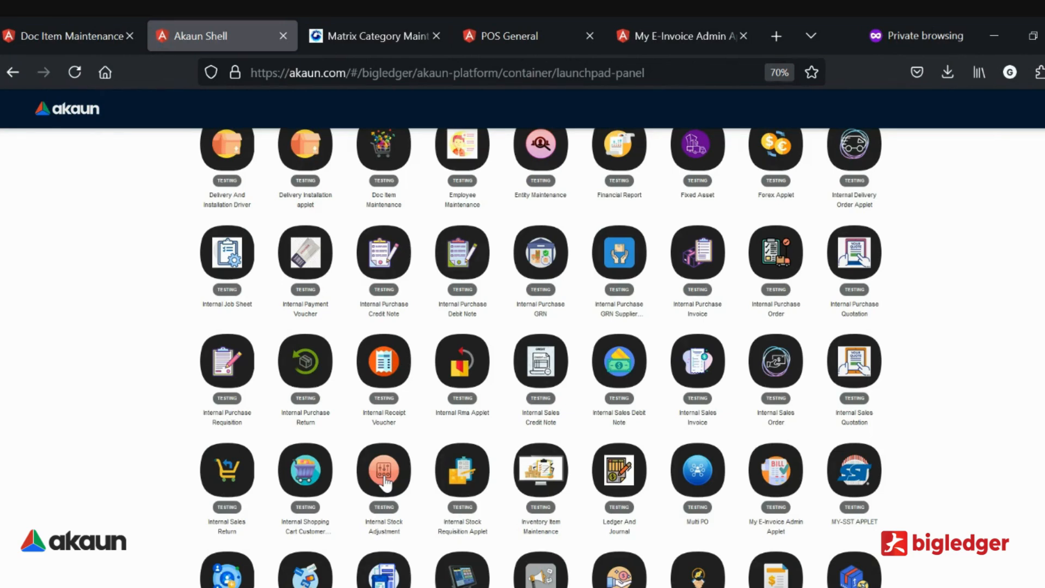
scroll(385, 482, "up", 3)
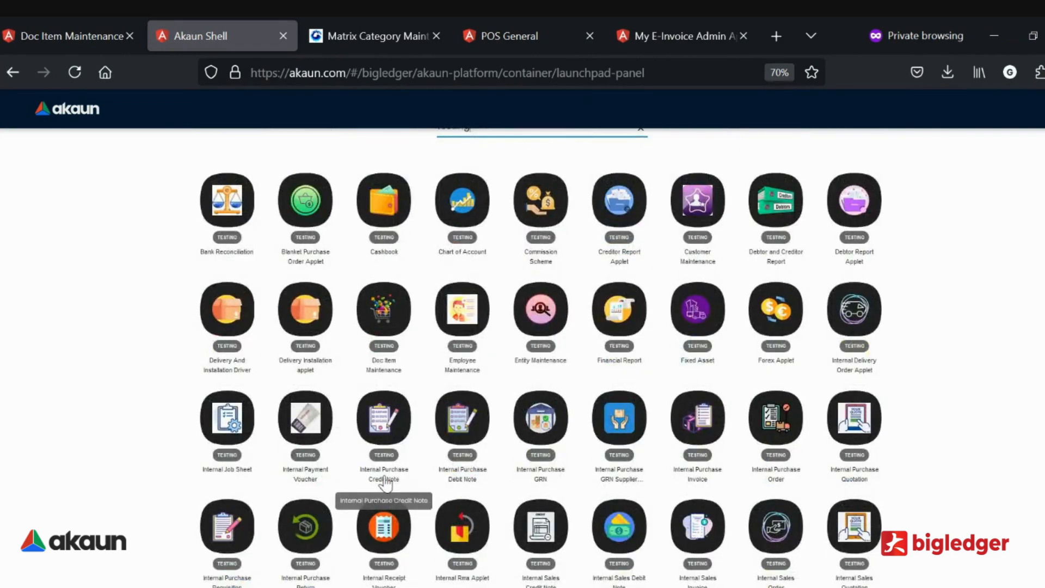
scroll(384, 482, "down", 2)
scroll(382, 479, "up", 2)
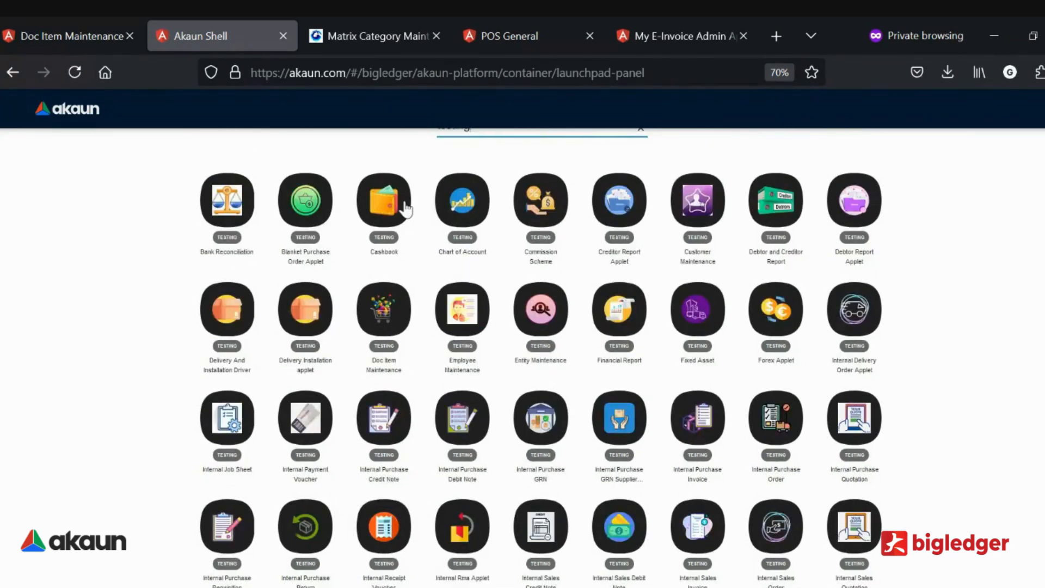
left_click(459, 217)
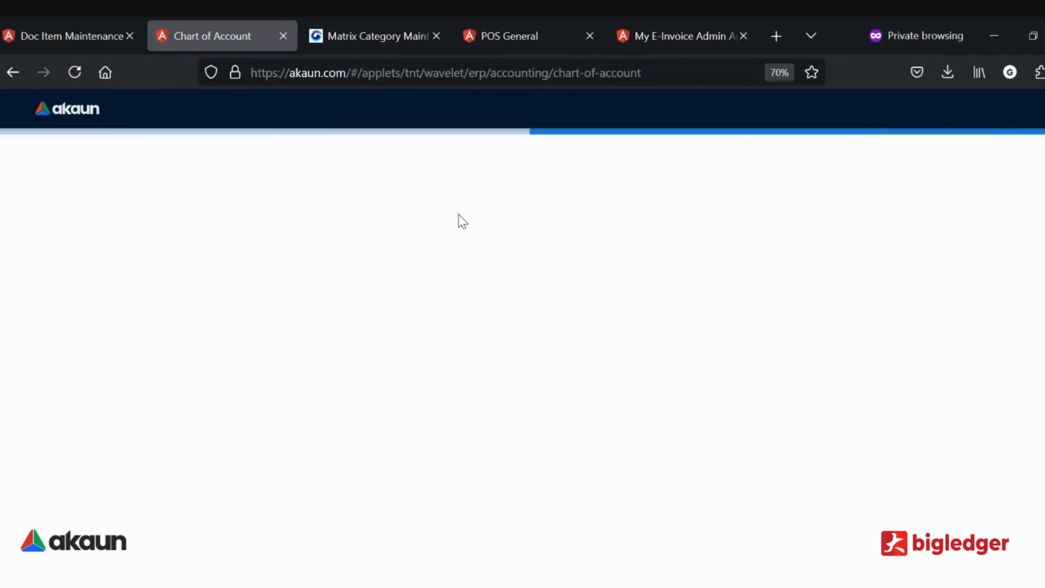
Step: Open B Company from the Chart of Account company listing and show its default GL codes
left_click(38, 156)
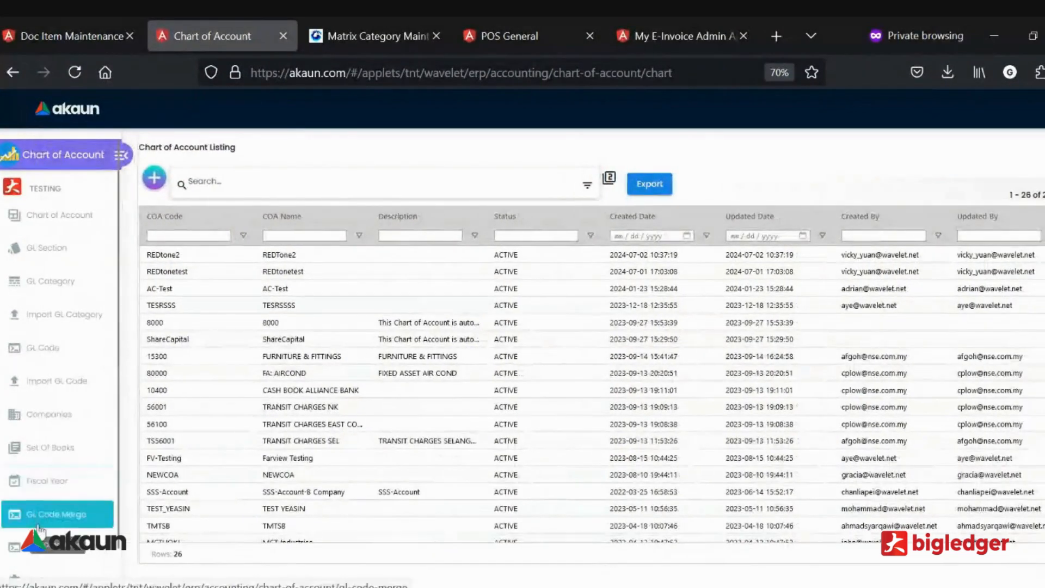
left_click(51, 376)
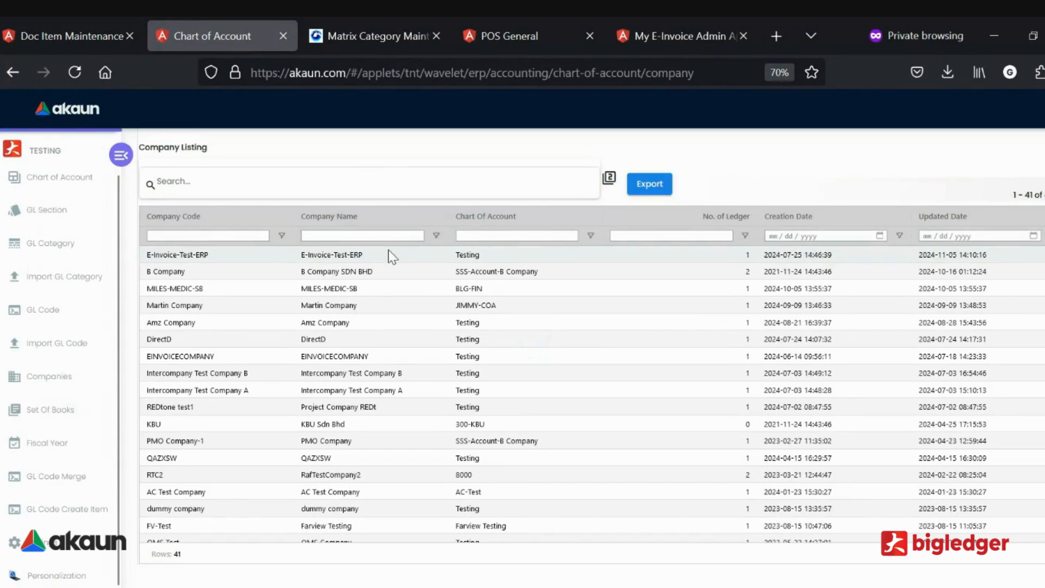
left_click(392, 271)
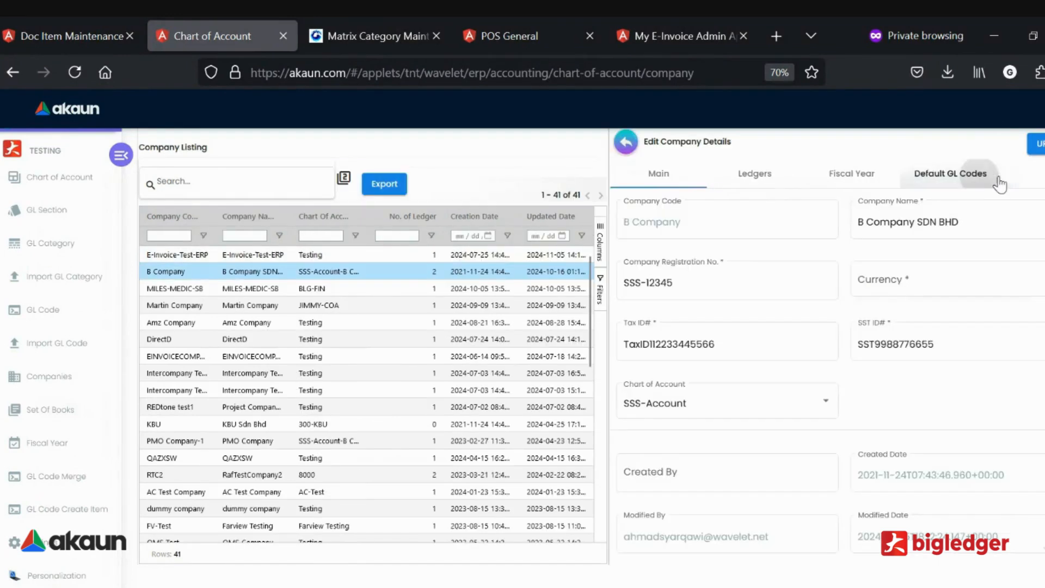
left_click(1000, 184)
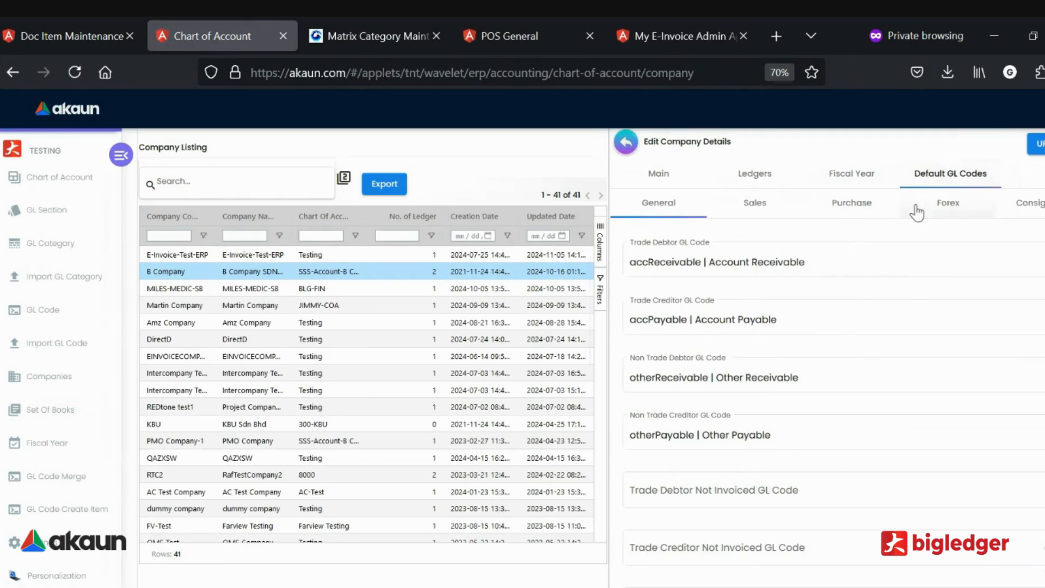
Step: Review B Company's general default GL codes and examine the Stock Adjustment GL Code options, leaving mortgagePayable | Mortgage Payable selected
scroll(795, 253, "down", 10)
scroll(799, 251, "down", 4)
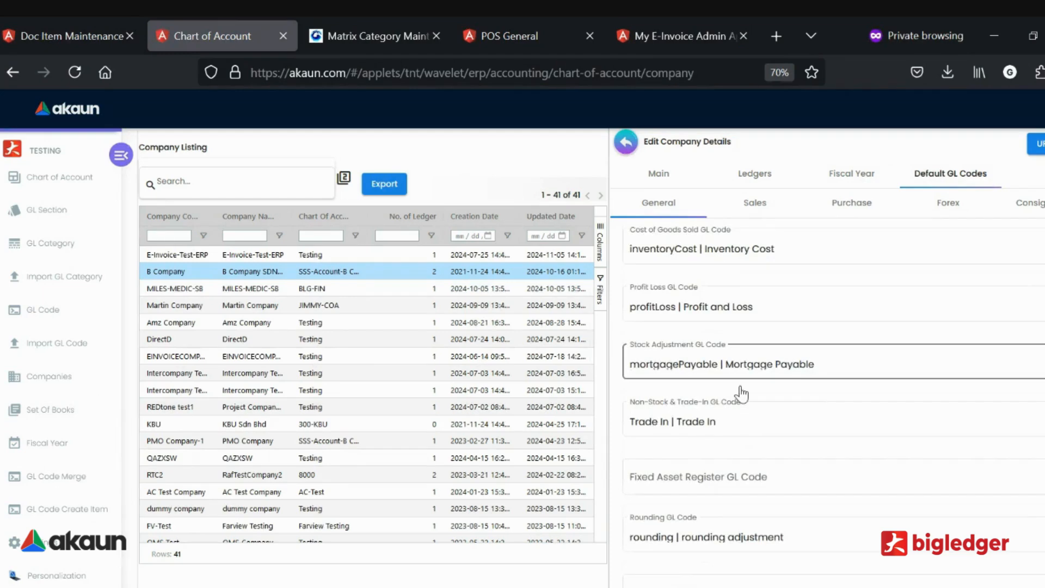
scroll(741, 393, "down", 1)
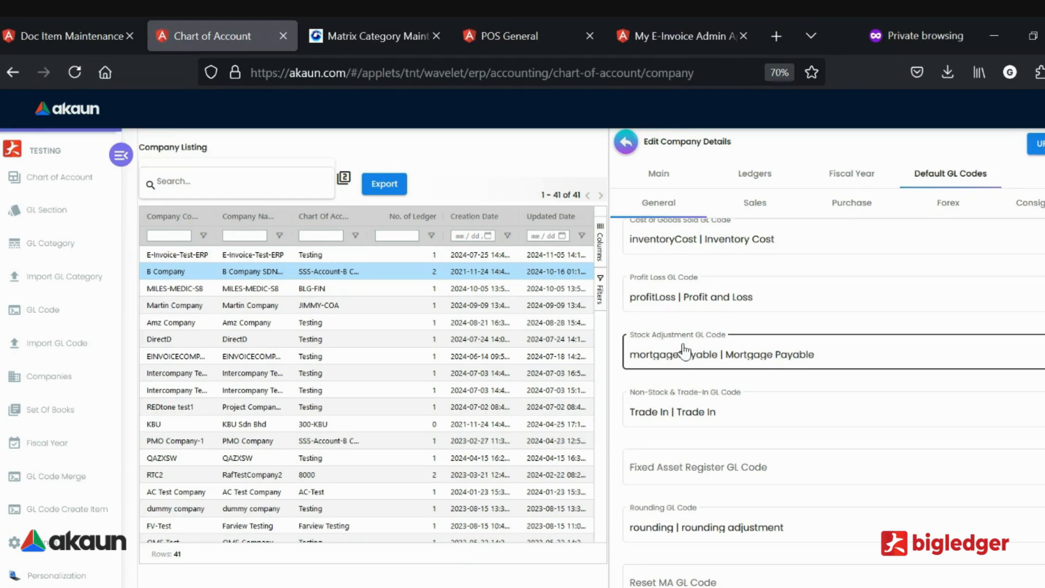
left_click(701, 372)
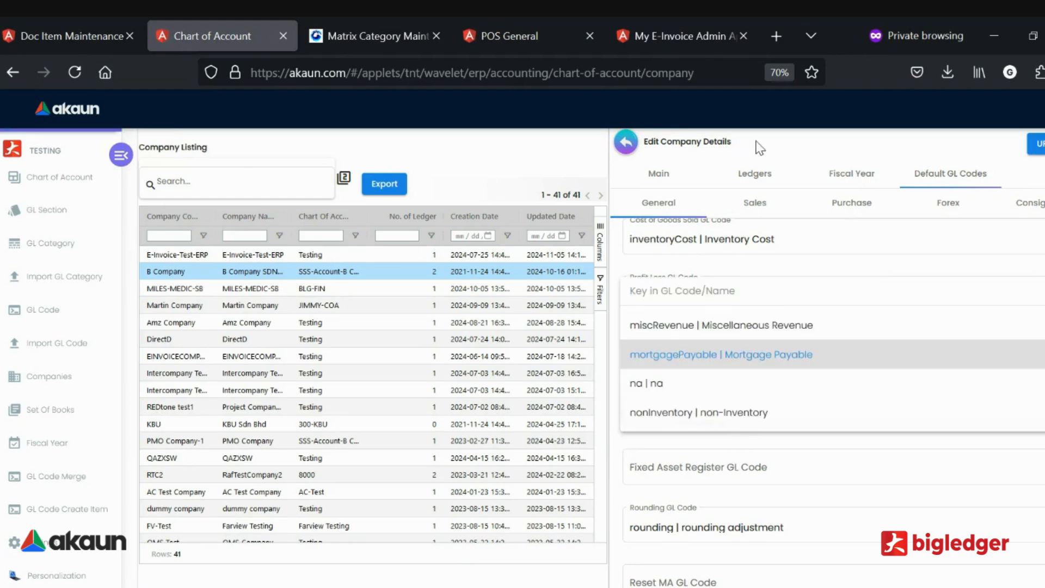
left_click(745, 353)
scroll(741, 329, "down", 1)
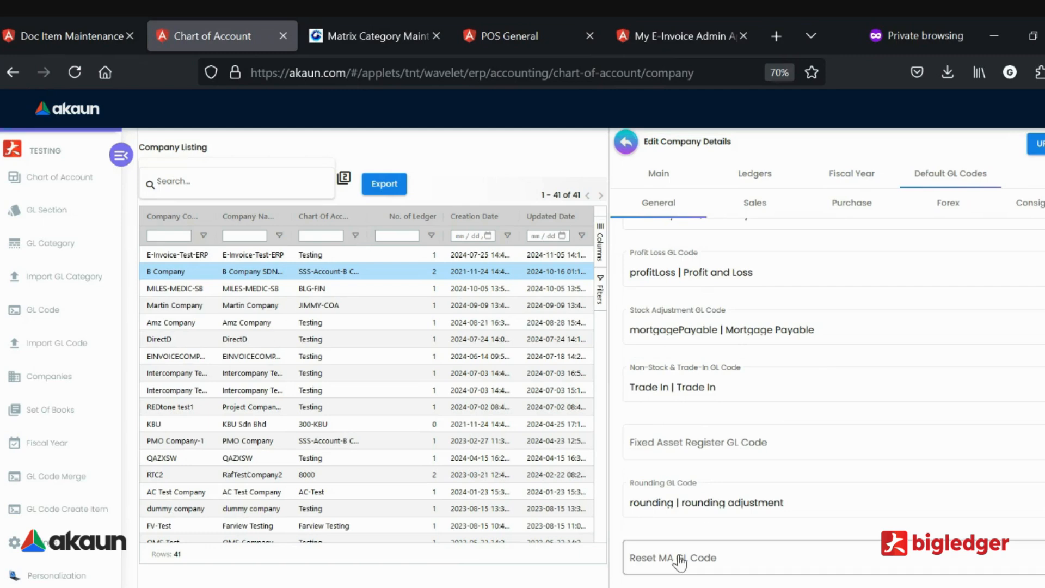
scroll(704, 500, "up", 5)
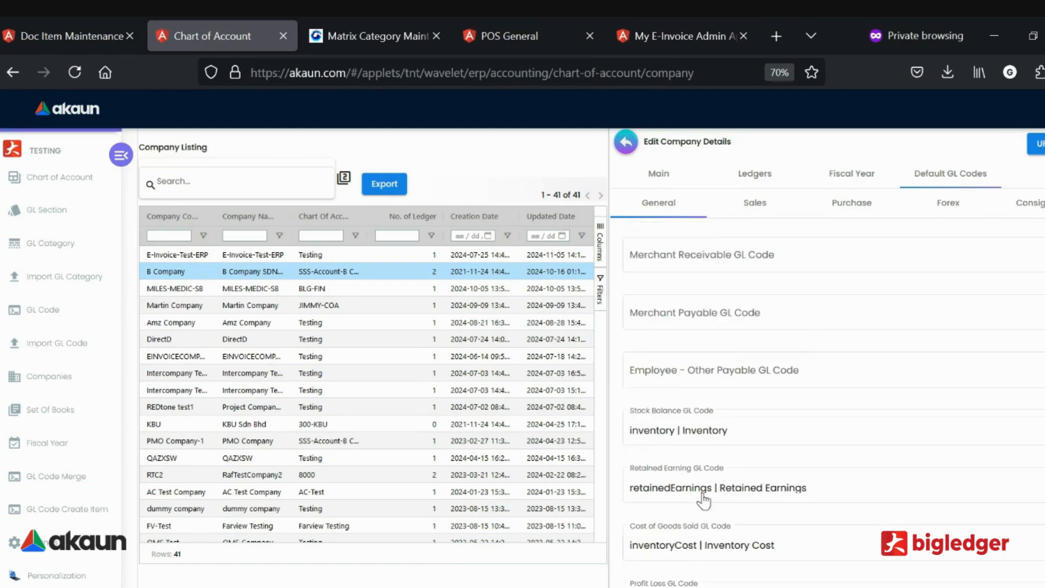
scroll(704, 500, "up", 2)
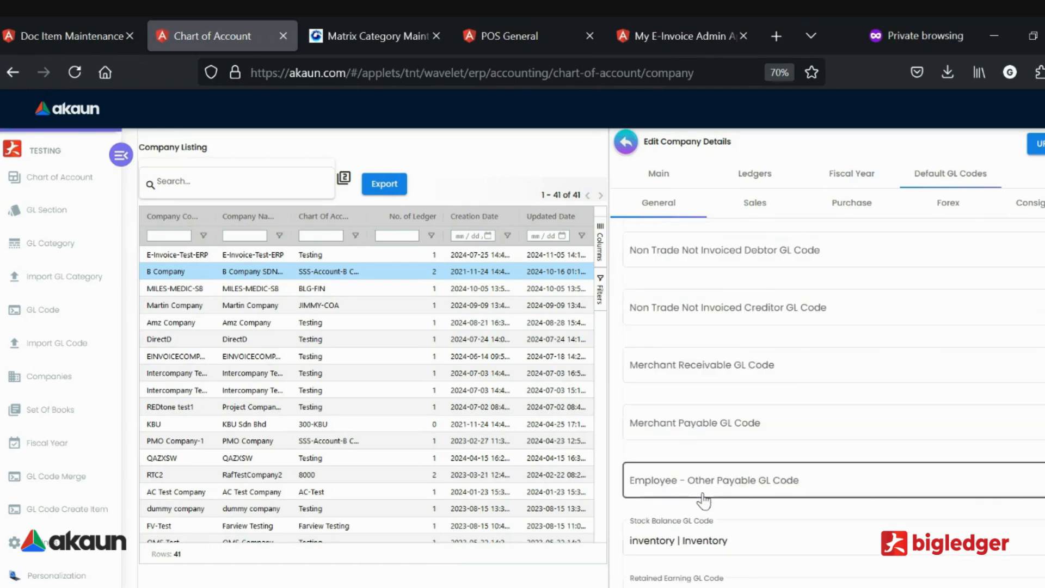